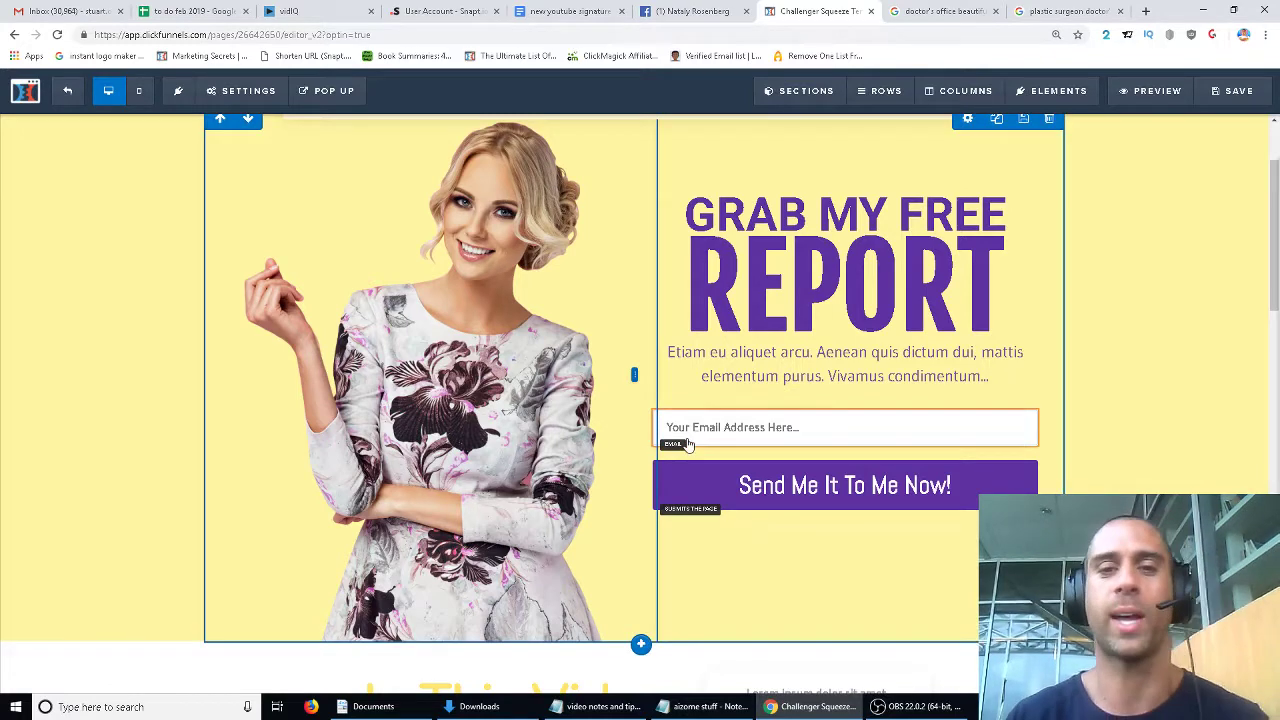
# Open canva.com in a new browser tab and search the design types for "logo".
pyautogui.scroll(2, 788, 453)
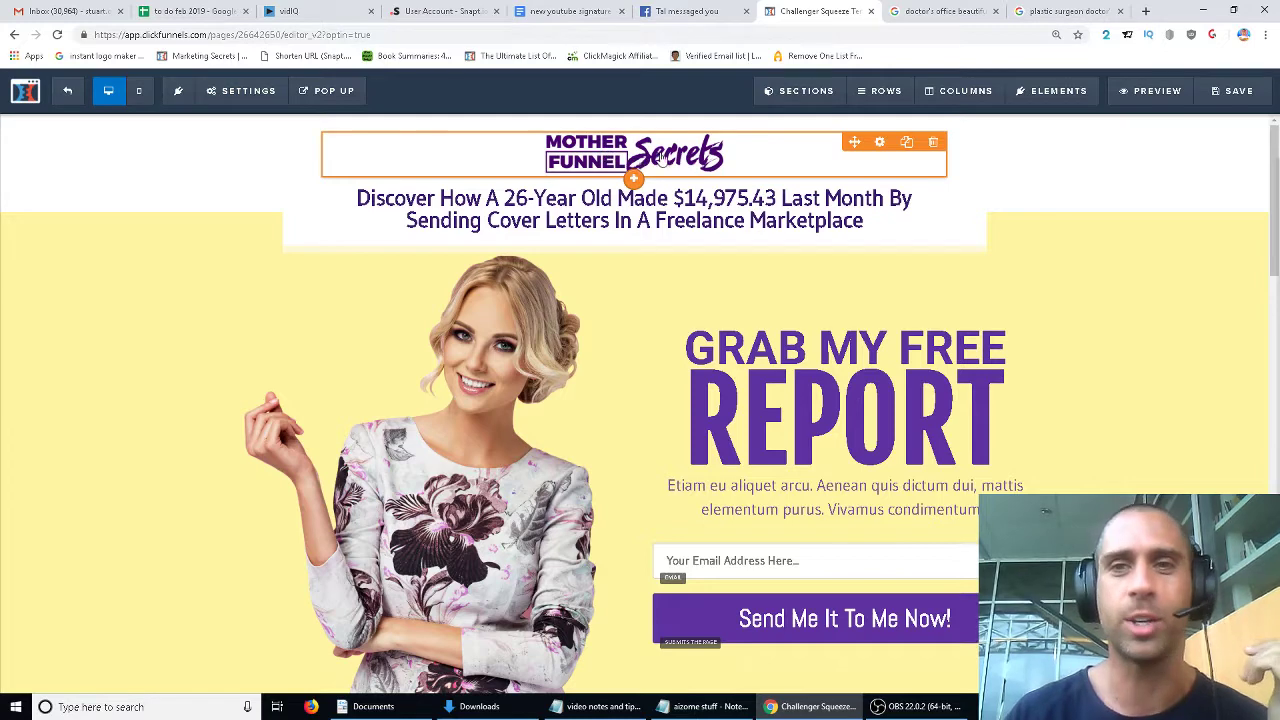
pyautogui.click(1145, 11)
pyautogui.write('canva.com')
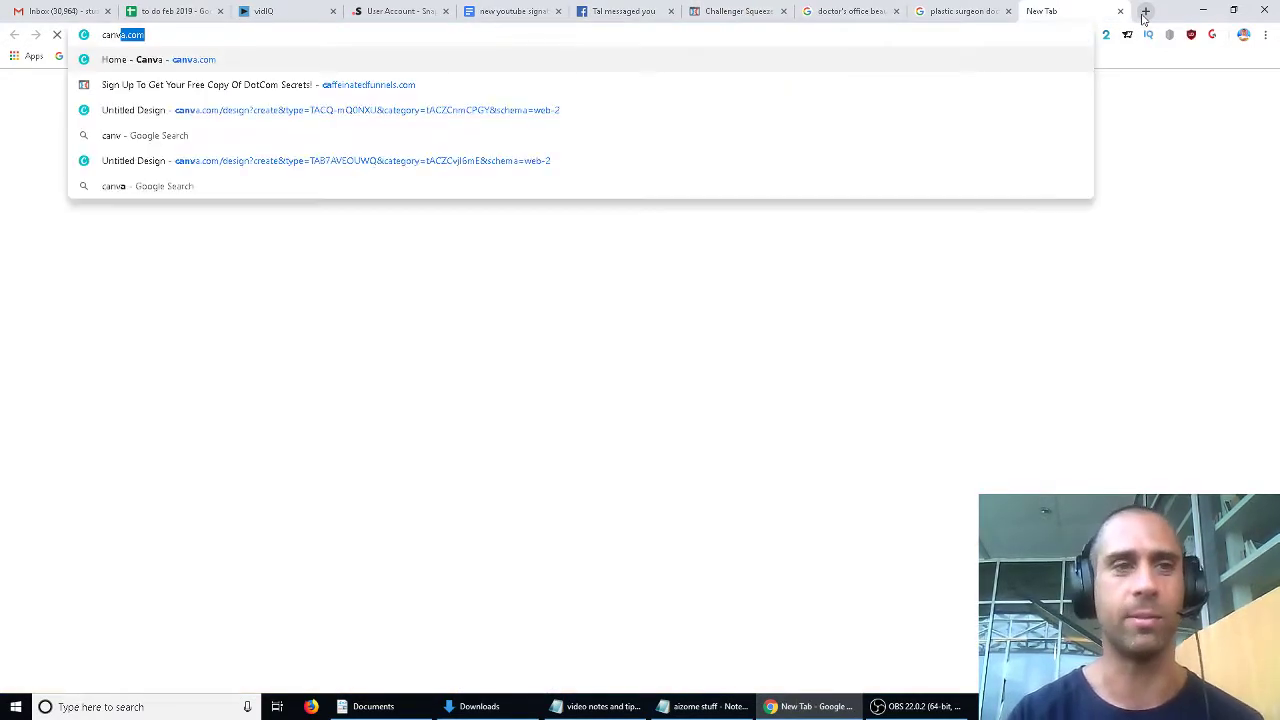
pyautogui.press('Return')
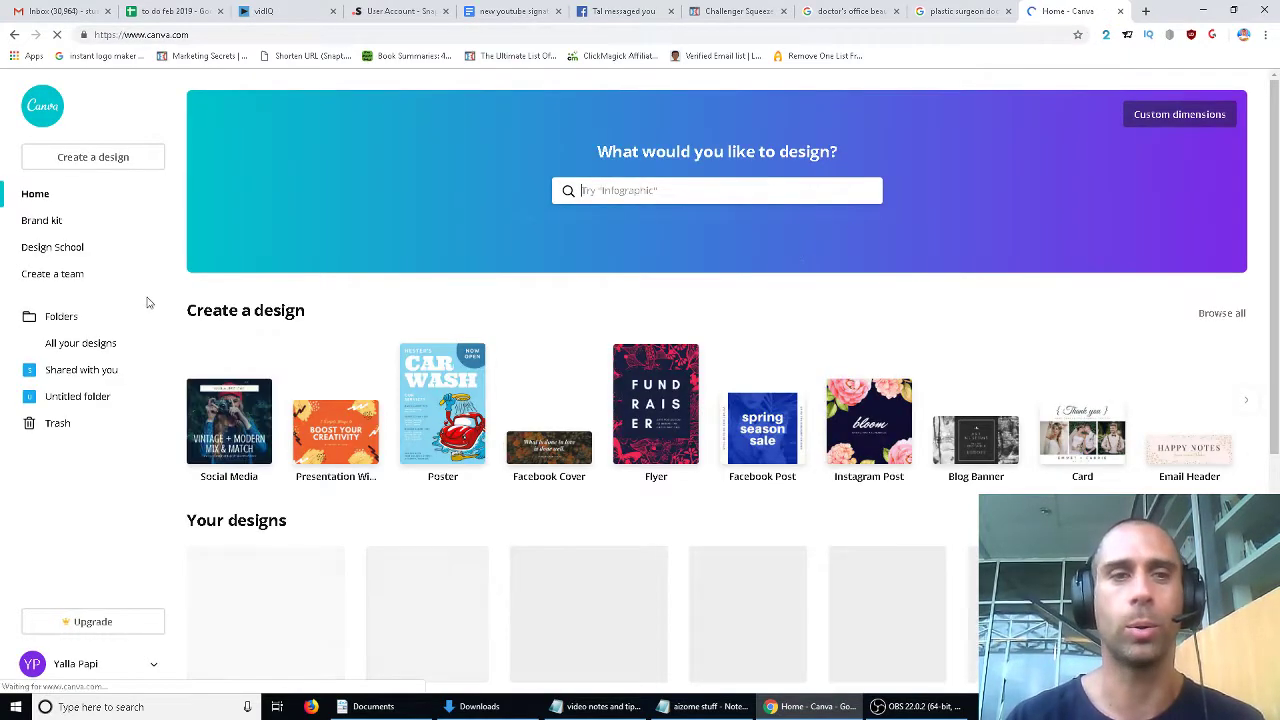
pyautogui.click(607, 186)
pyautogui.write('logo')
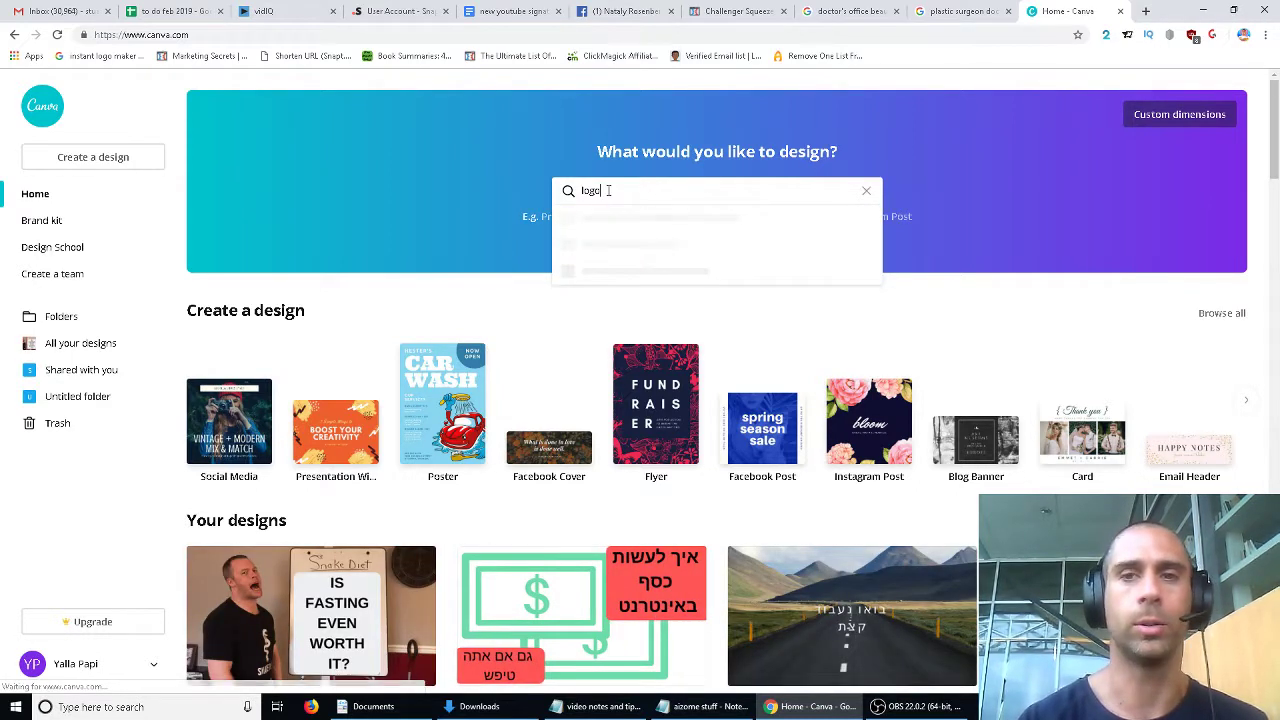
# Run a Google image search for "doctor logo transparent background" in a new browser tab.
pyautogui.click(1146, 12)
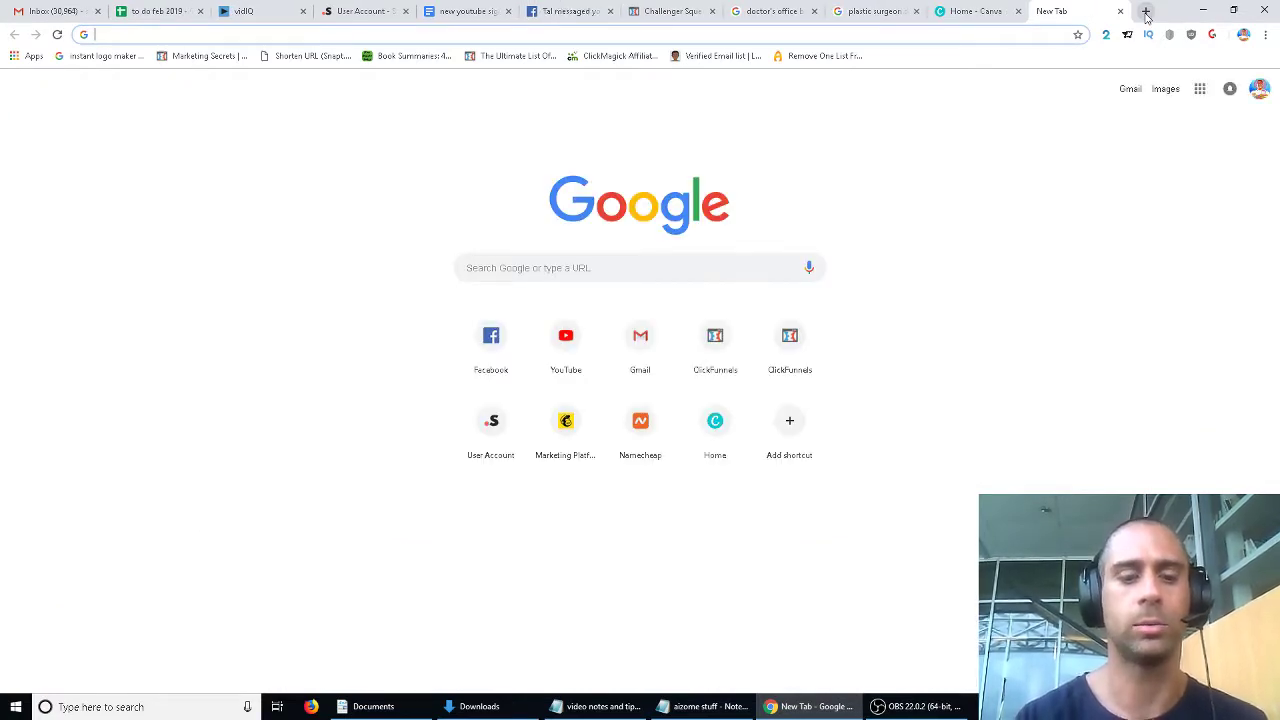
pyautogui.write('doctor logo')
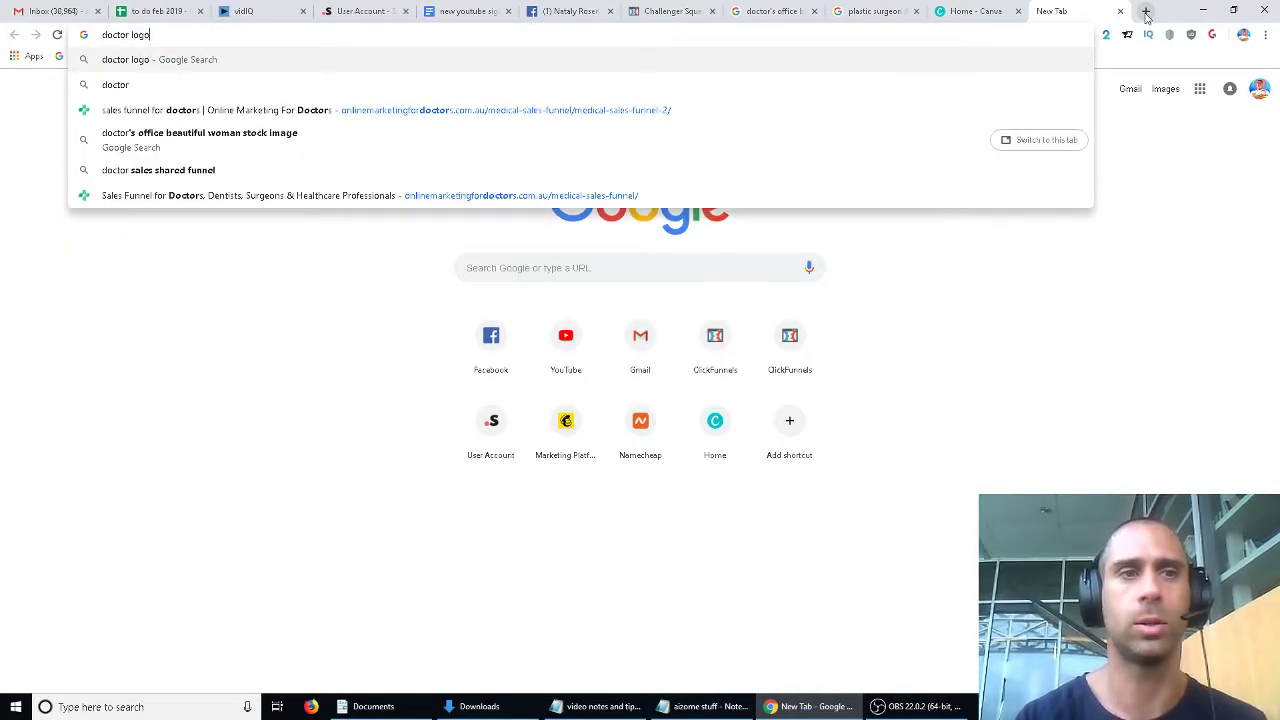
pyautogui.write(' transparent backg')
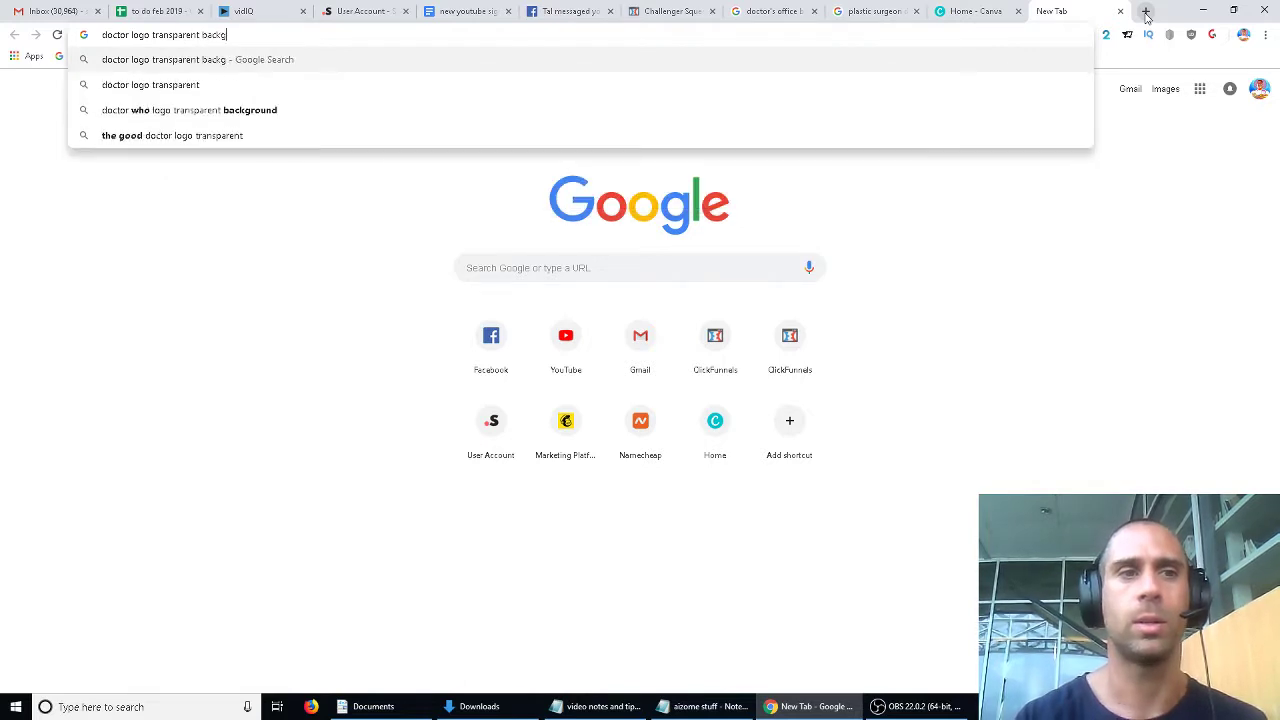
pyautogui.write('round')
pyautogui.press('Return')
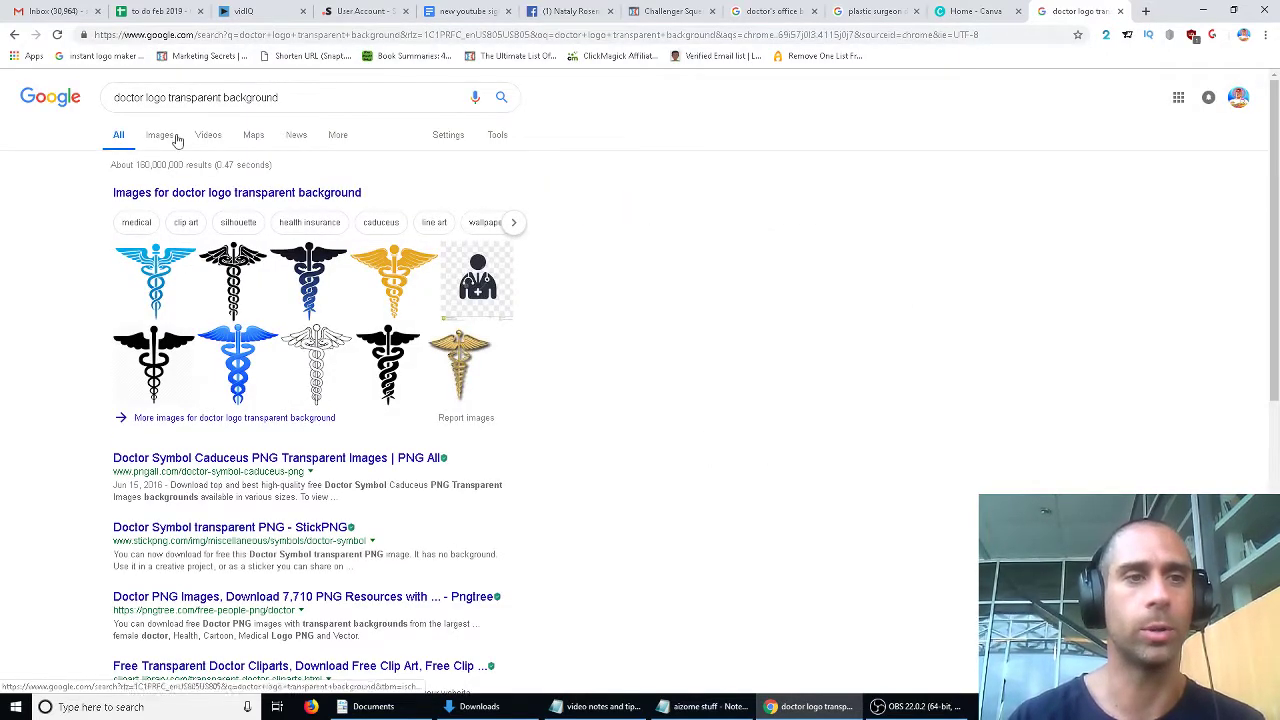
pyautogui.click(164, 136)
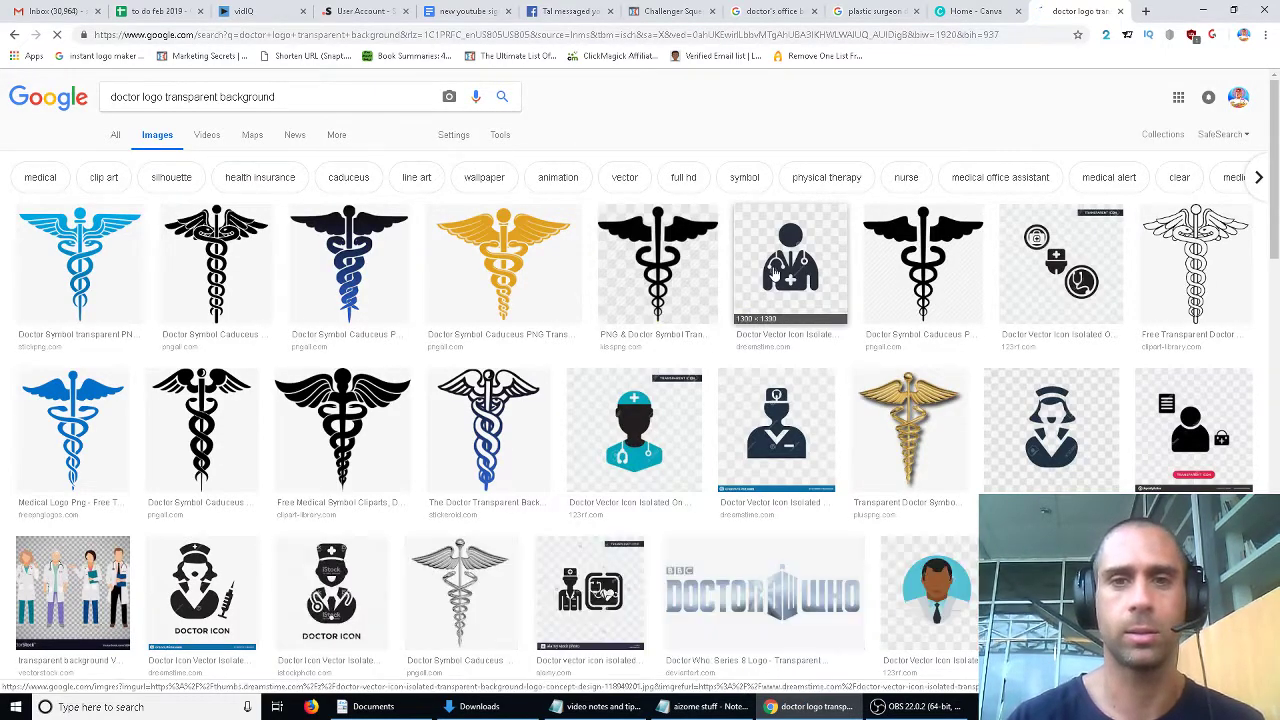
# Look through the image results for a doctor symbol suitable for the logo.
pyautogui.scroll(-2, 686, 314)
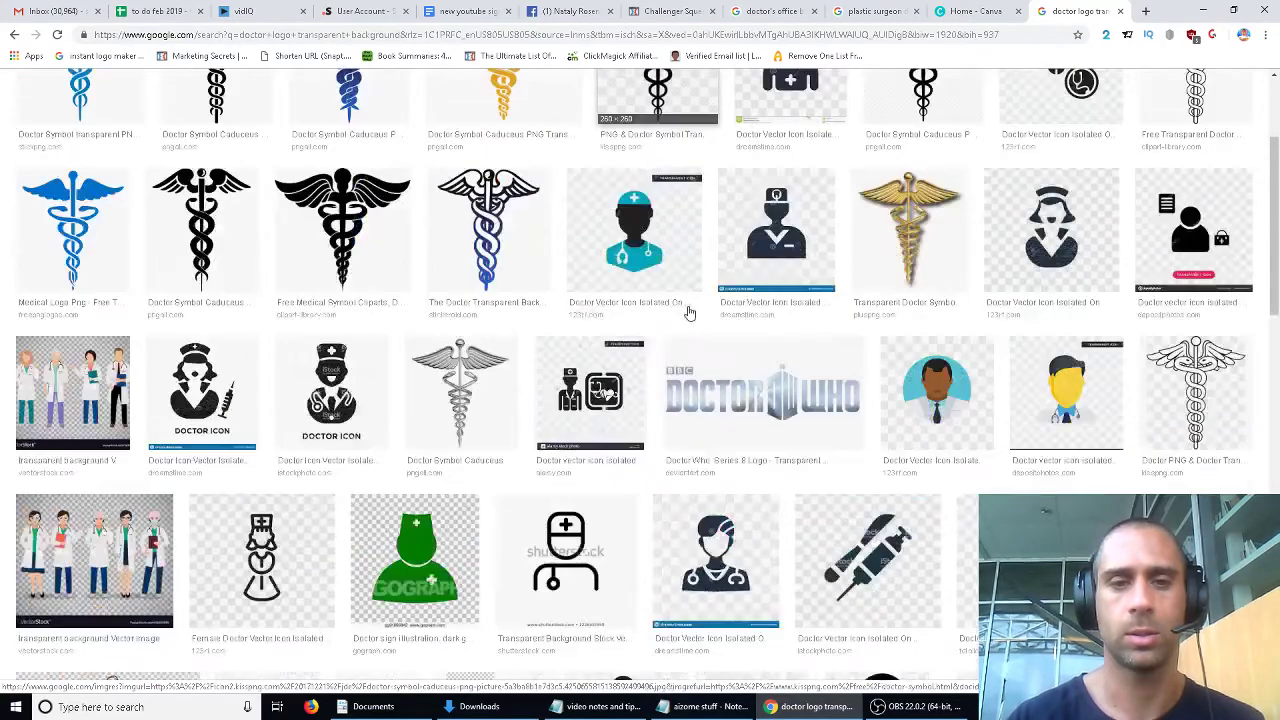
pyautogui.scroll(-4, 683, 388)
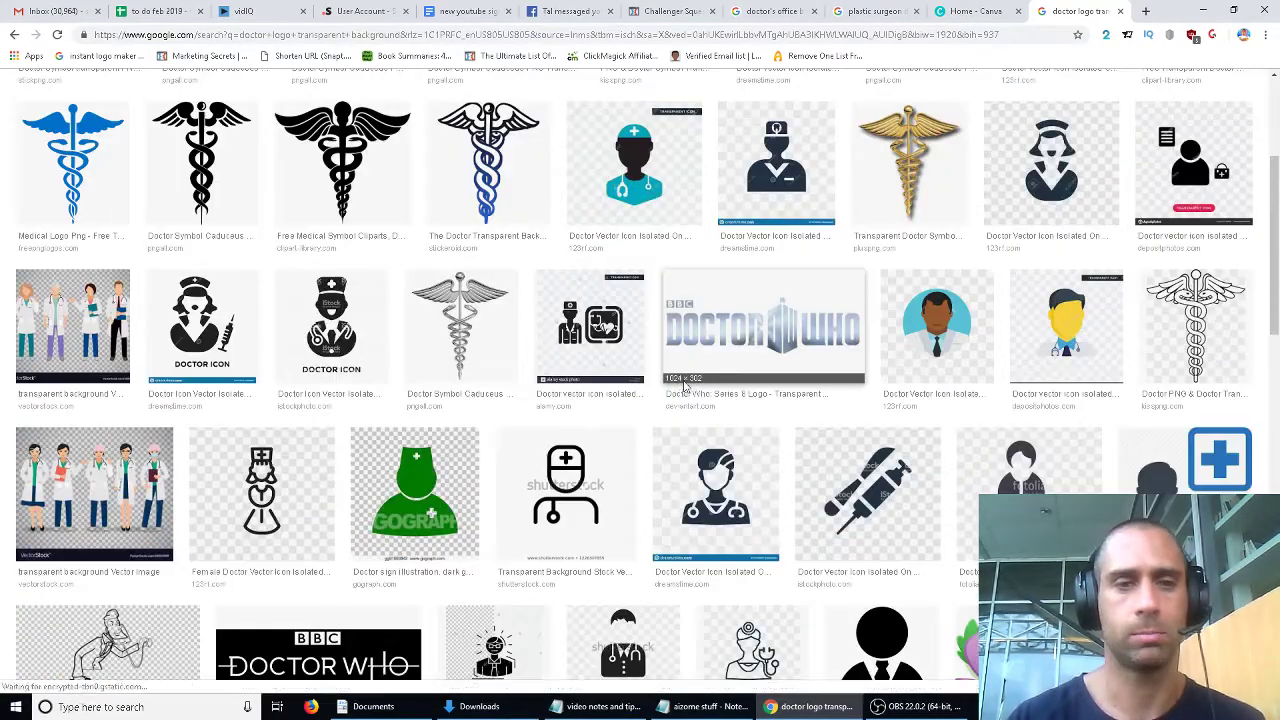
pyautogui.scroll(-3, 684, 387)
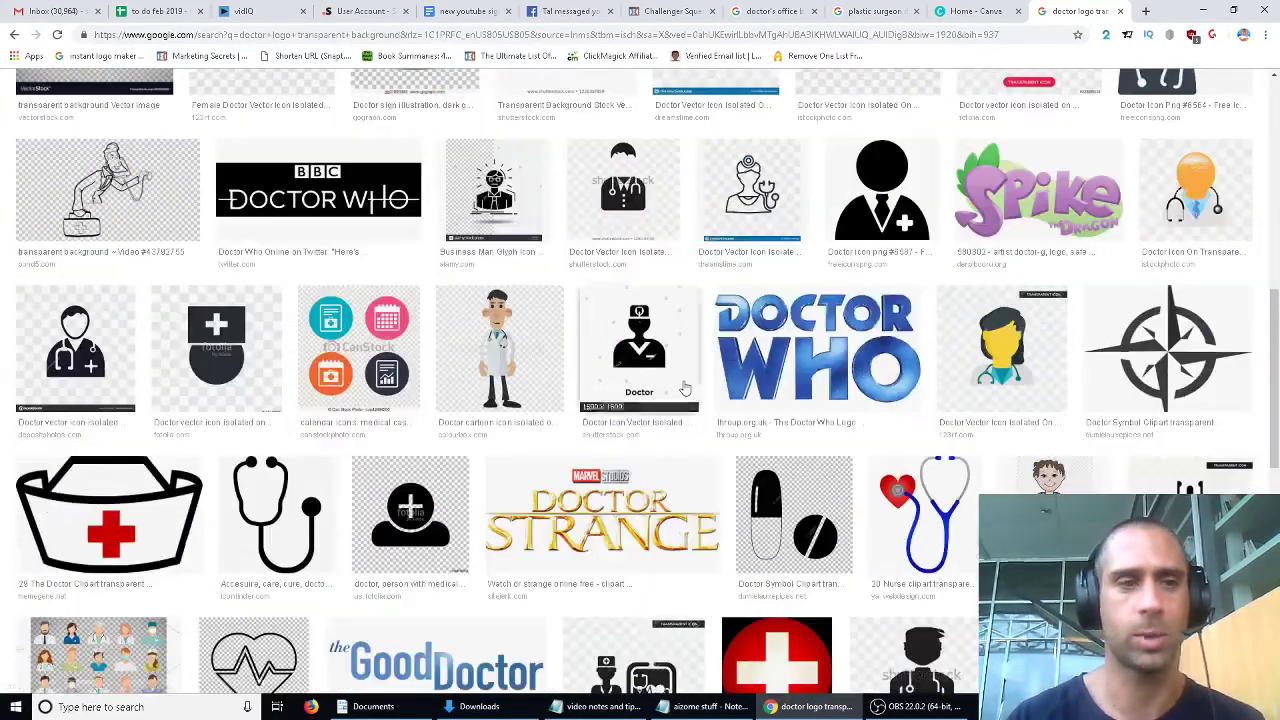
pyautogui.scroll(-6, 684, 386)
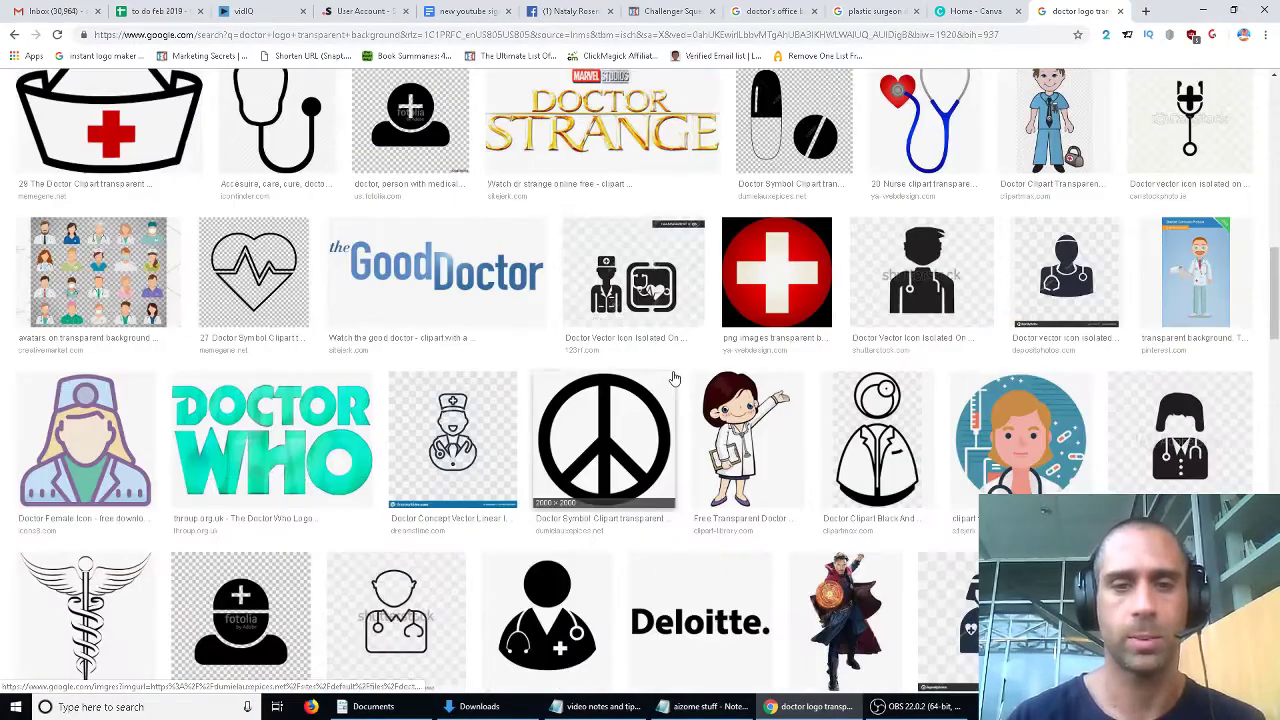
pyautogui.scroll(-8, 674, 378)
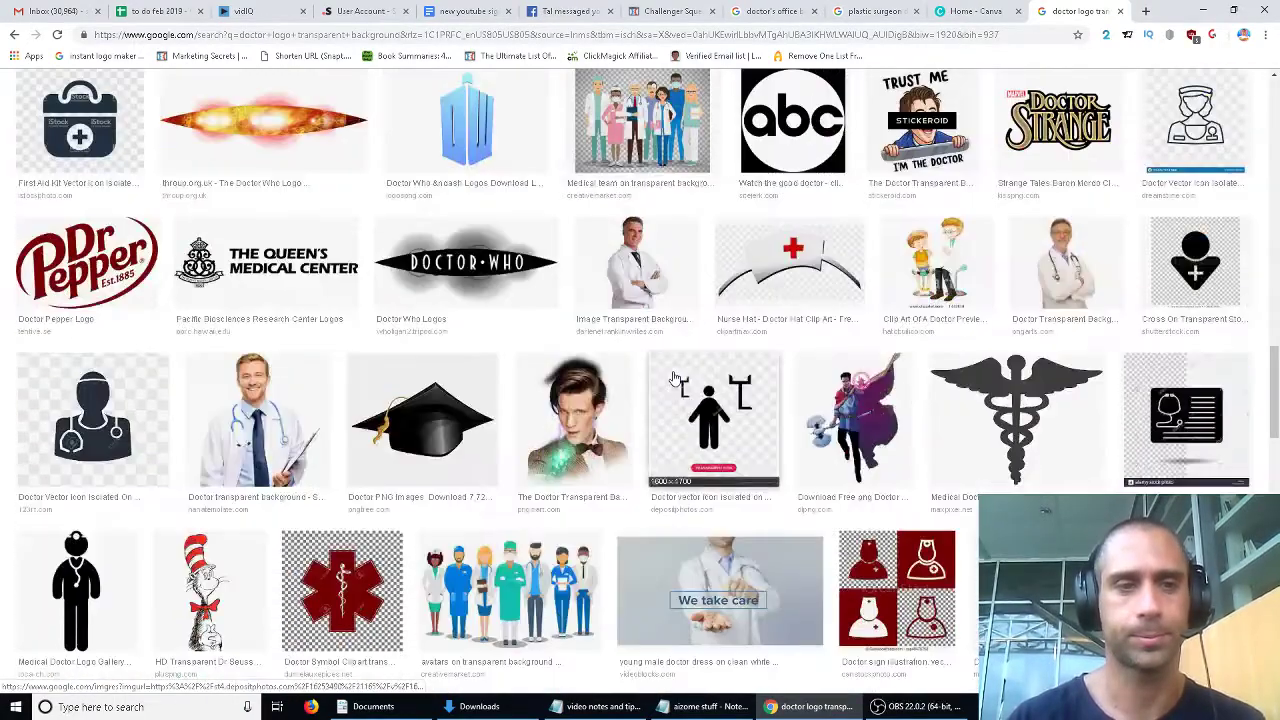
pyautogui.scroll(-4, 671, 377)
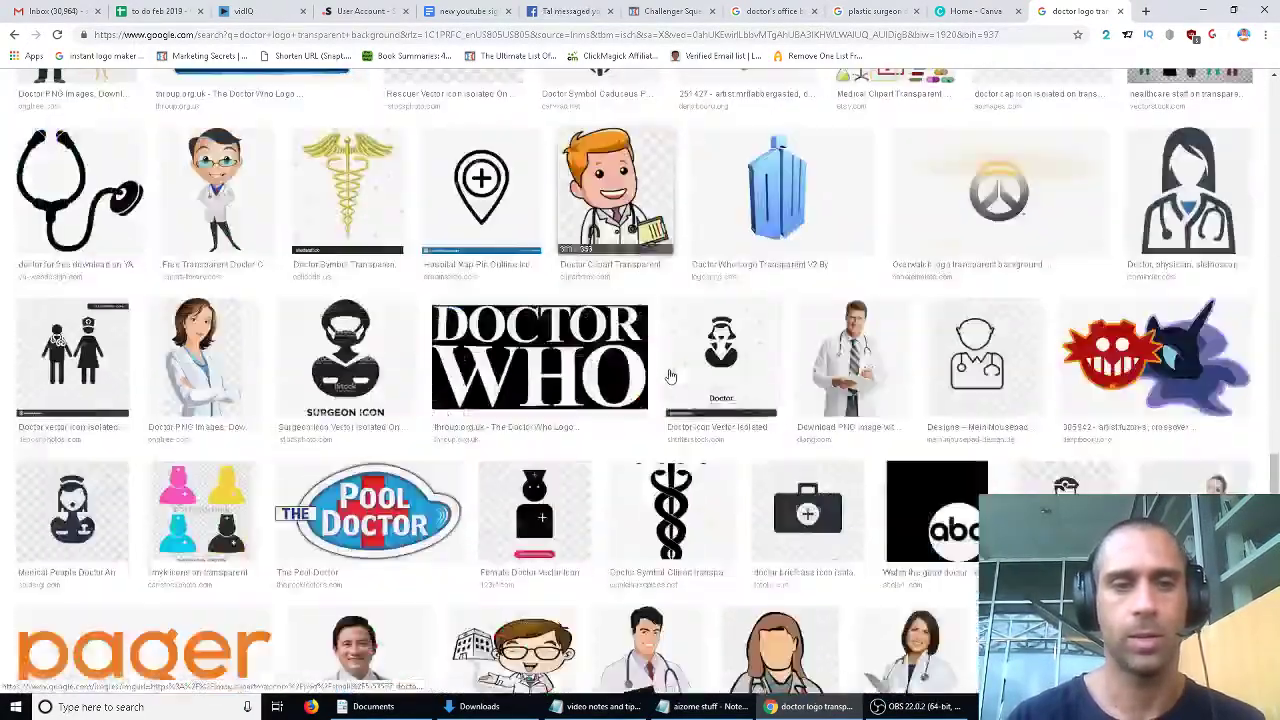
pyautogui.scroll(-6, 671, 376)
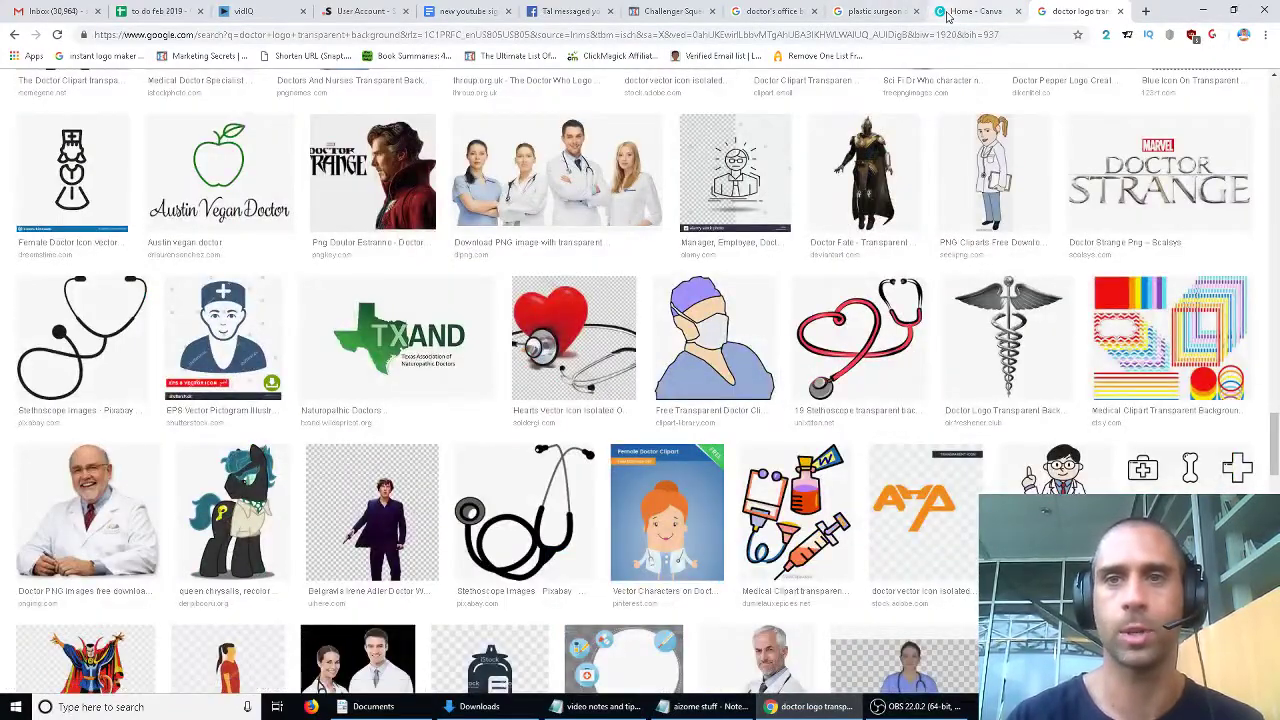
# Switch back to Canva and create a new blank logo design.
pyautogui.click(965, 11)
pyautogui.click(698, 227)
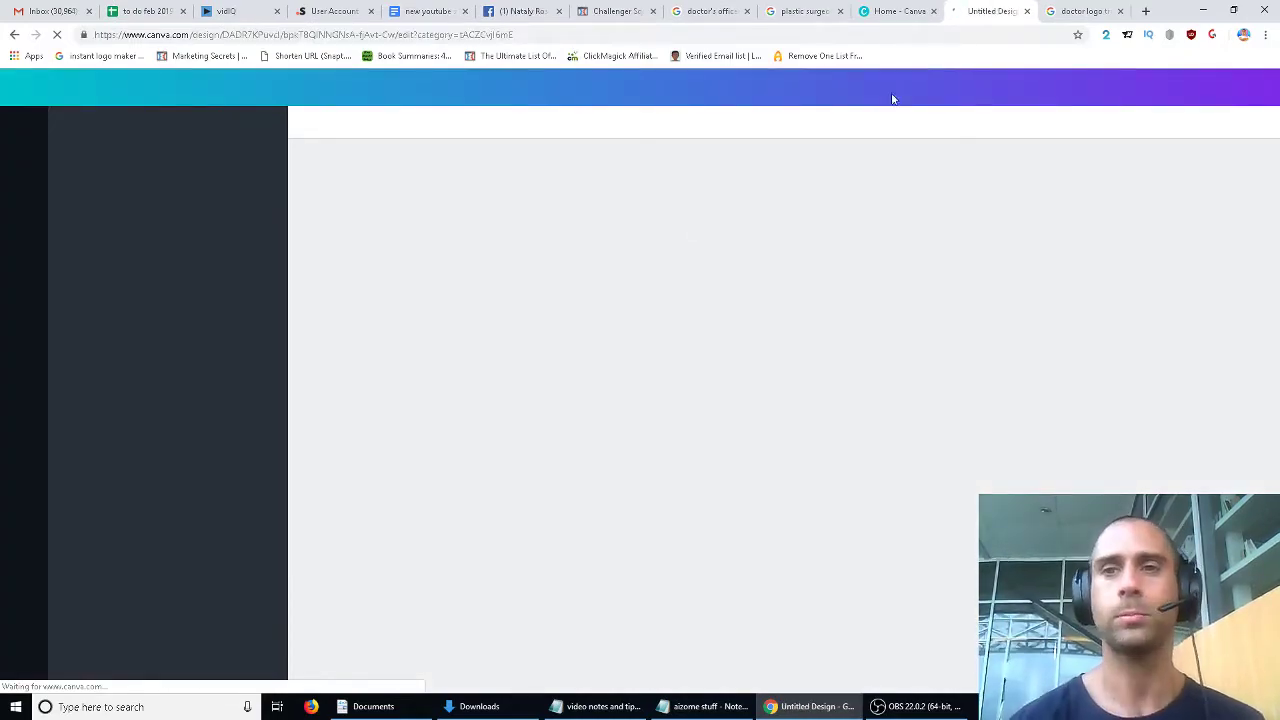
# From the Google image results, save the Dreamstime icon of a doctor with a stethoscope and cross to the Downloads folder.
pyautogui.click(1063, 12)
pyautogui.scroll(-5, 1276, 127)
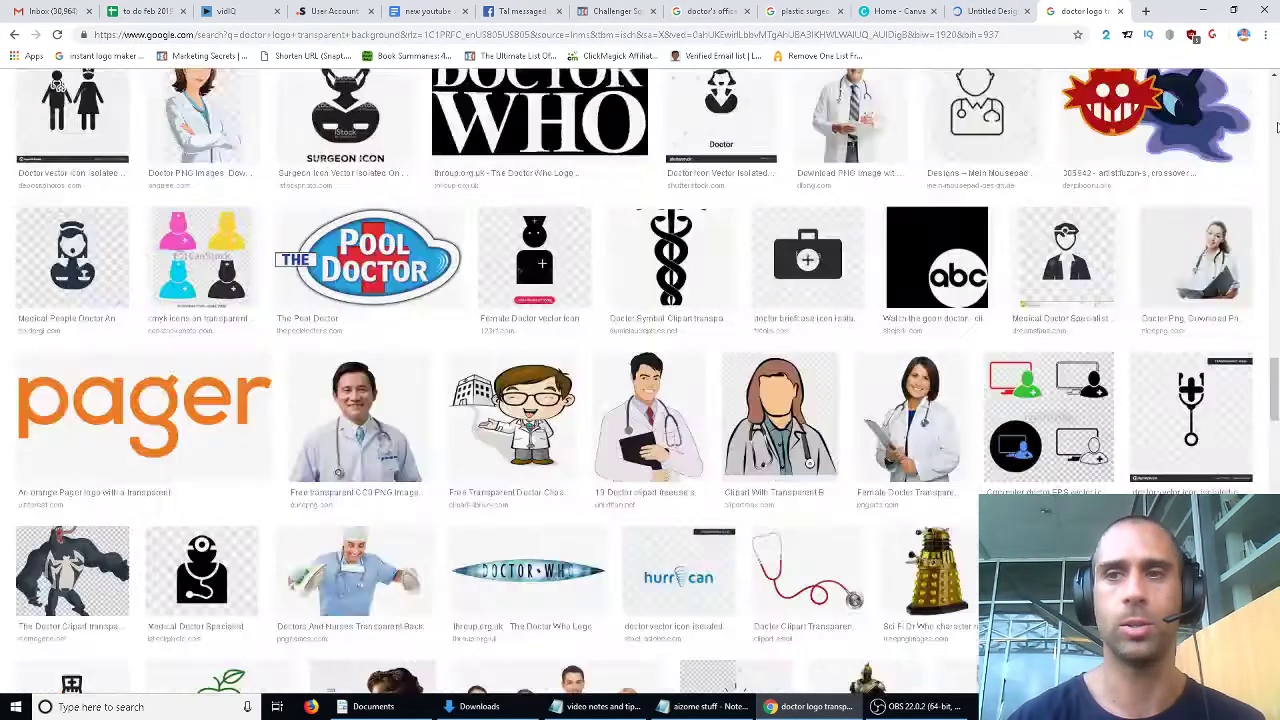
pyautogui.scroll(10, 1276, 127)
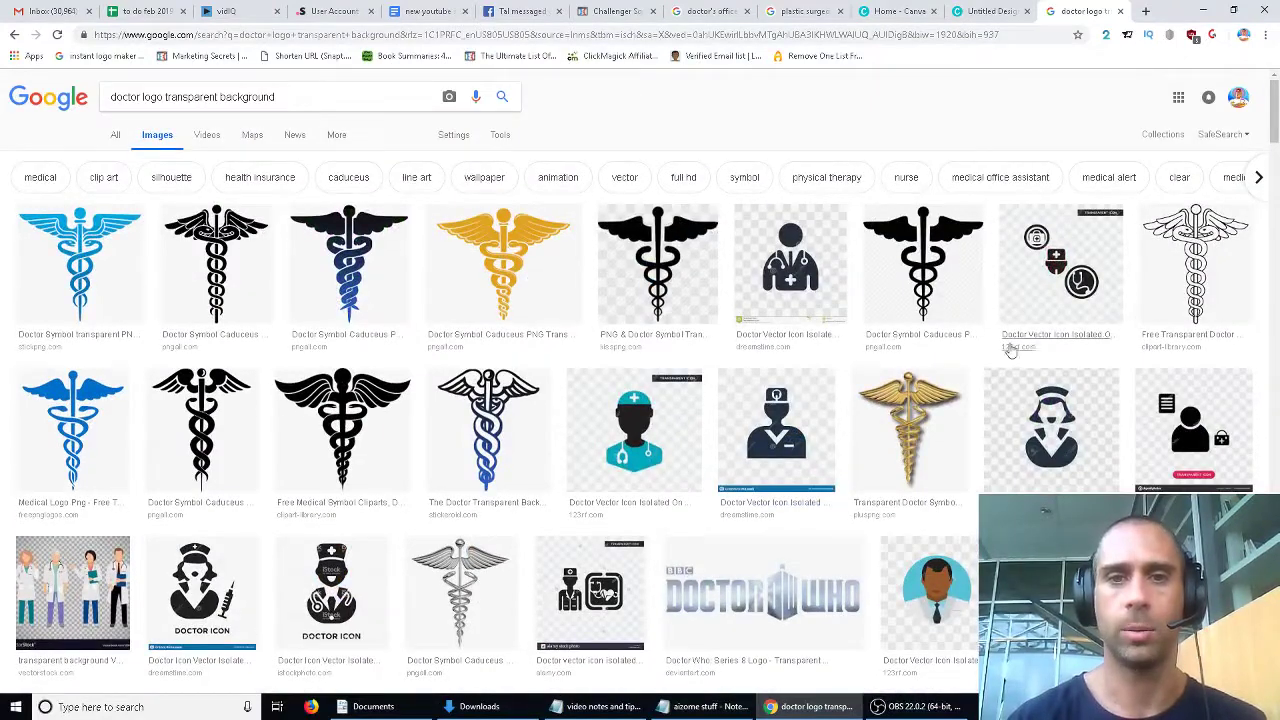
pyautogui.click(794, 286)
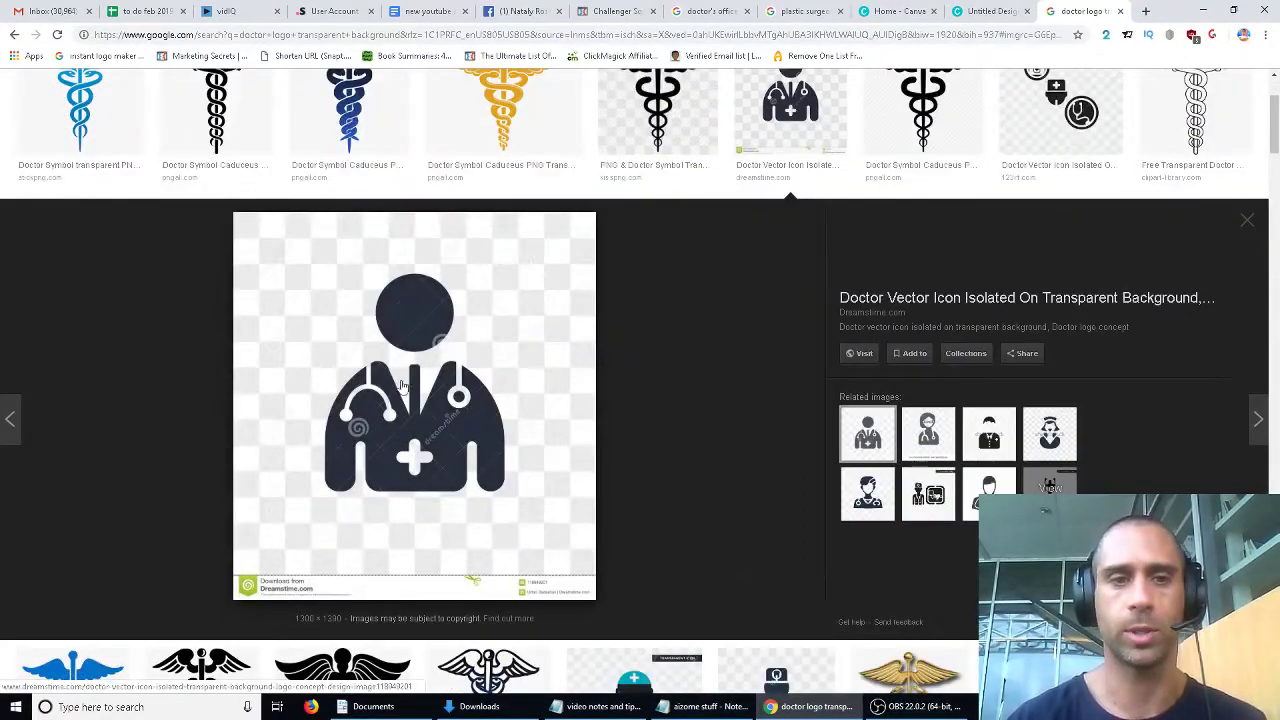
pyautogui.rightClick(402, 386)
pyautogui.click(488, 508)
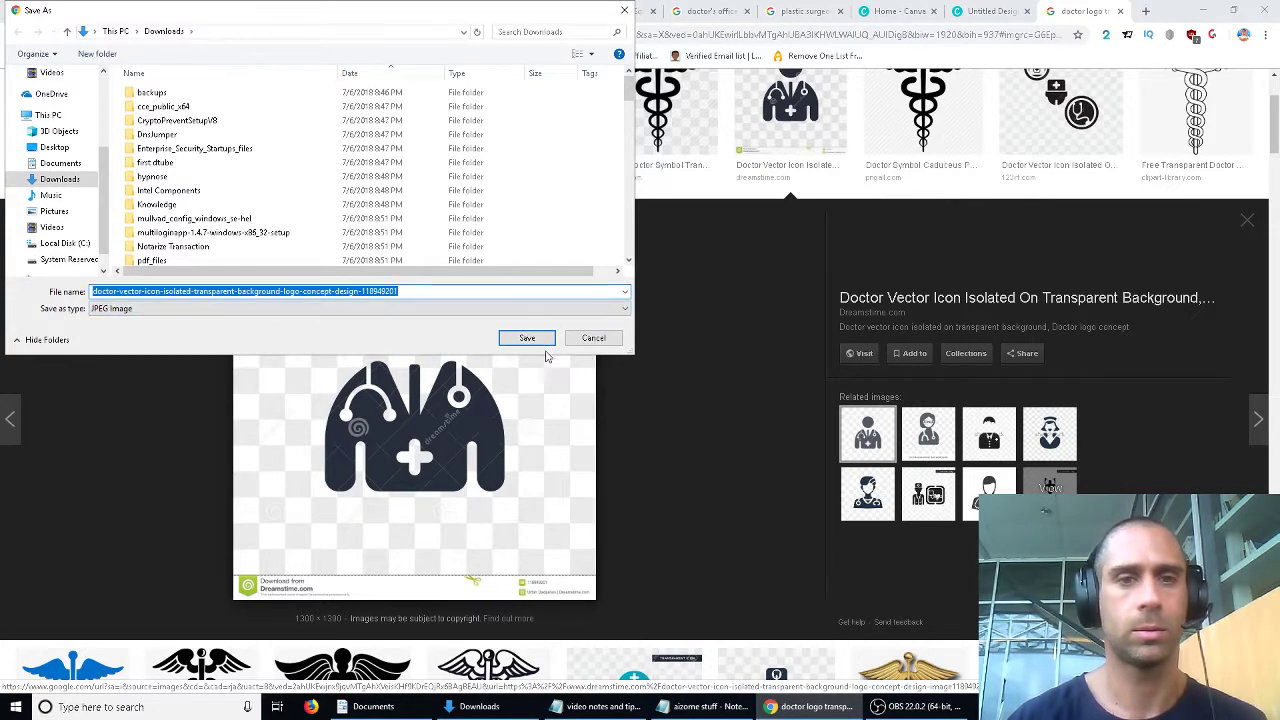
pyautogui.click(545, 341)
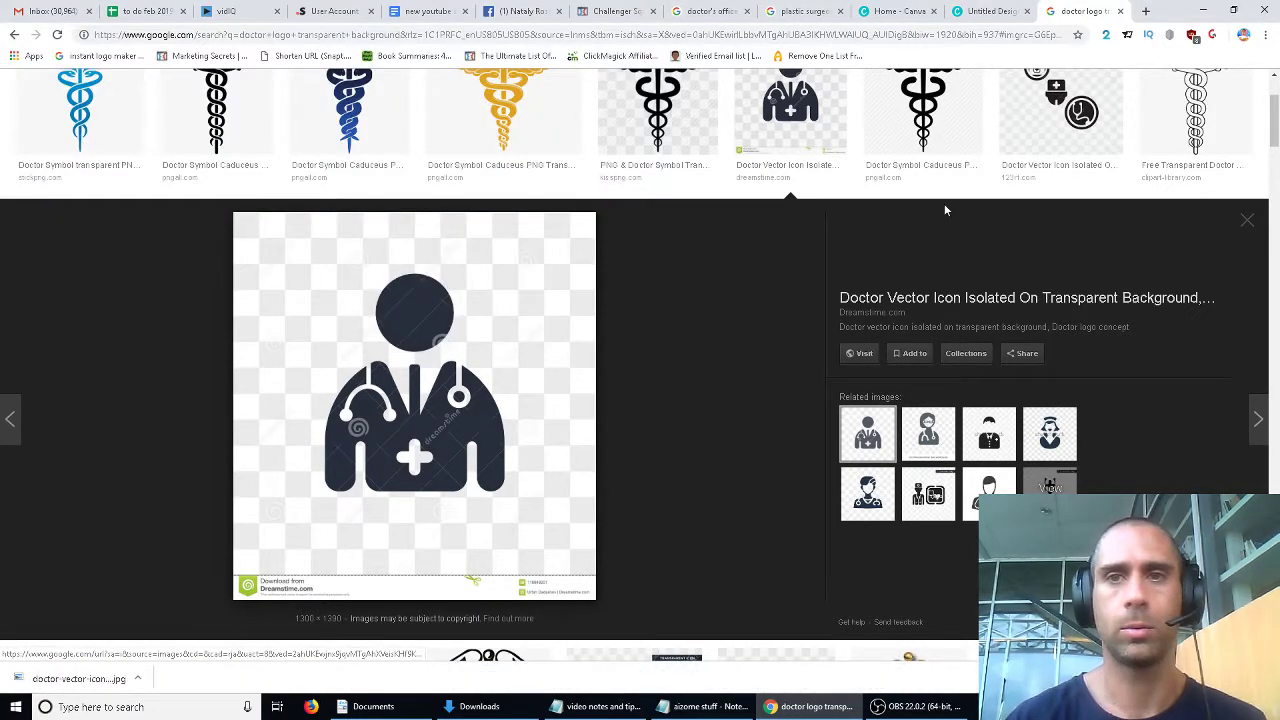
# Upload the downloaded doctor icon to the Canva logo design and place it on the page.
pyautogui.click(975, 12)
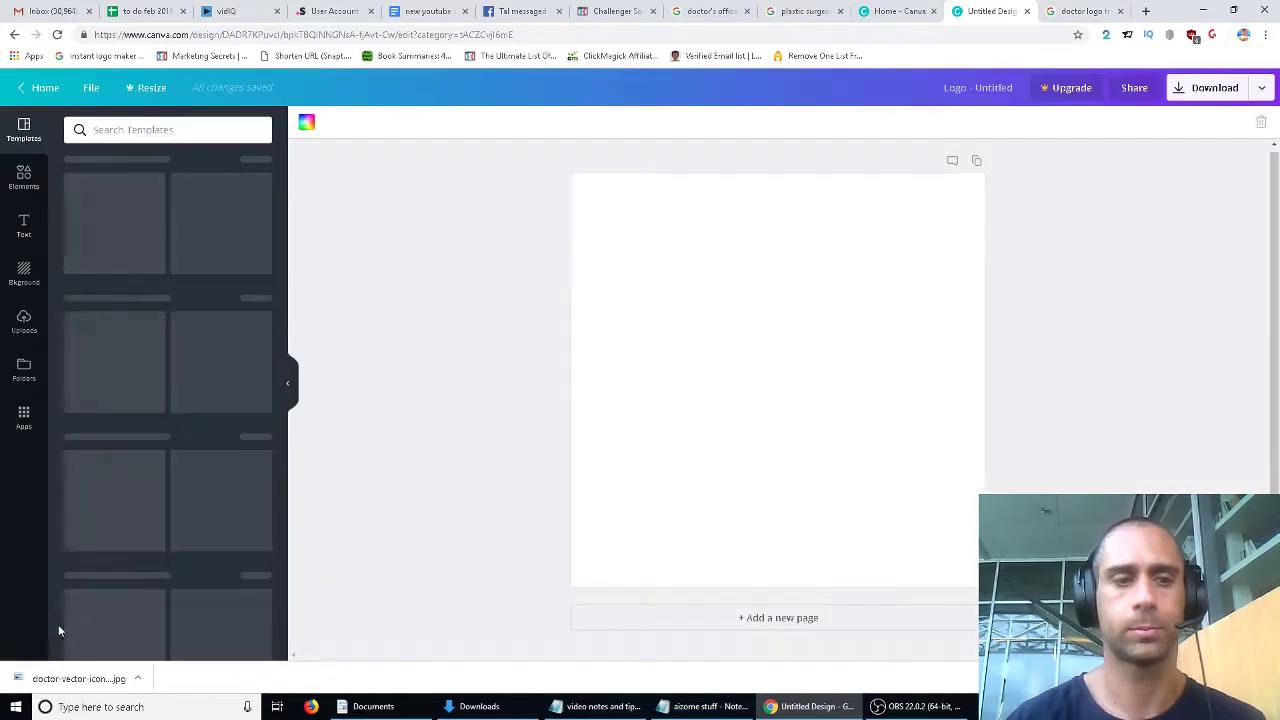
pyautogui.moveTo(60, 678); pyautogui.dragTo(199, 363)
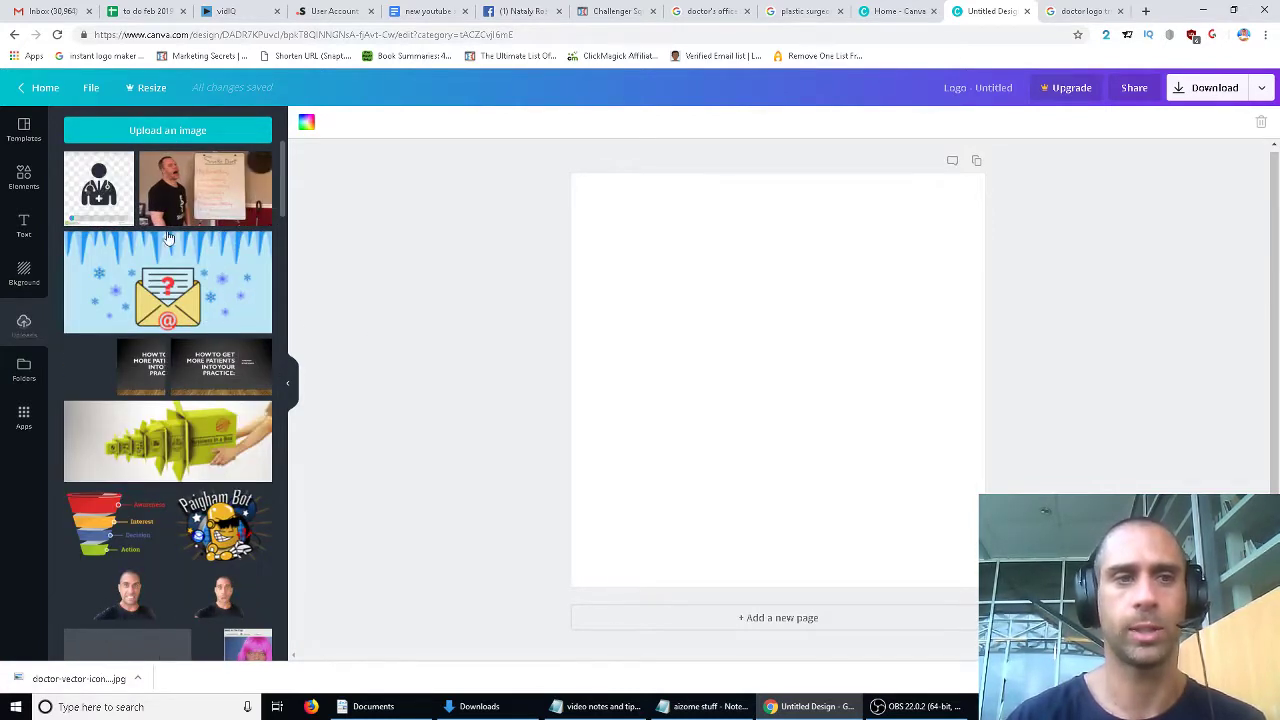
pyautogui.click(110, 196)
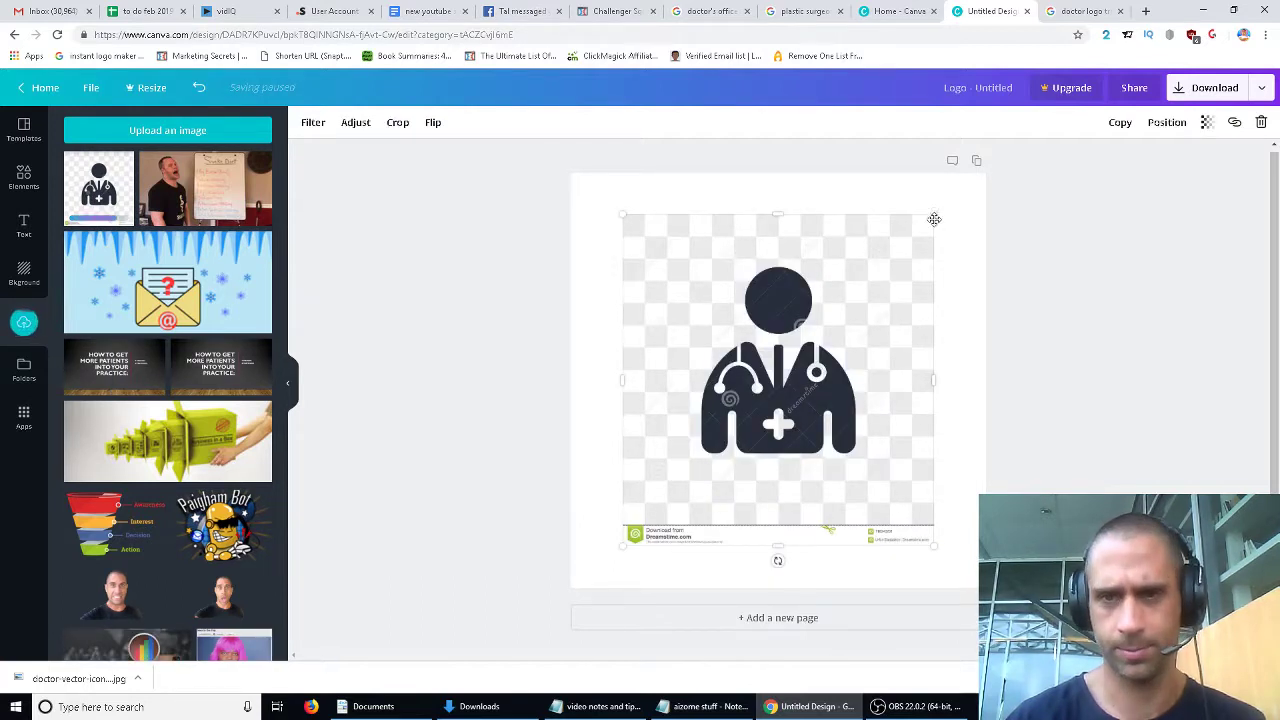
# Crop the Dreamstime footer strip off the doctor icon and shrink the icon near the middle of the page's left edge.
pyautogui.moveTo(932, 216); pyautogui.dragTo(731, 430)
pyautogui.click(397, 122)
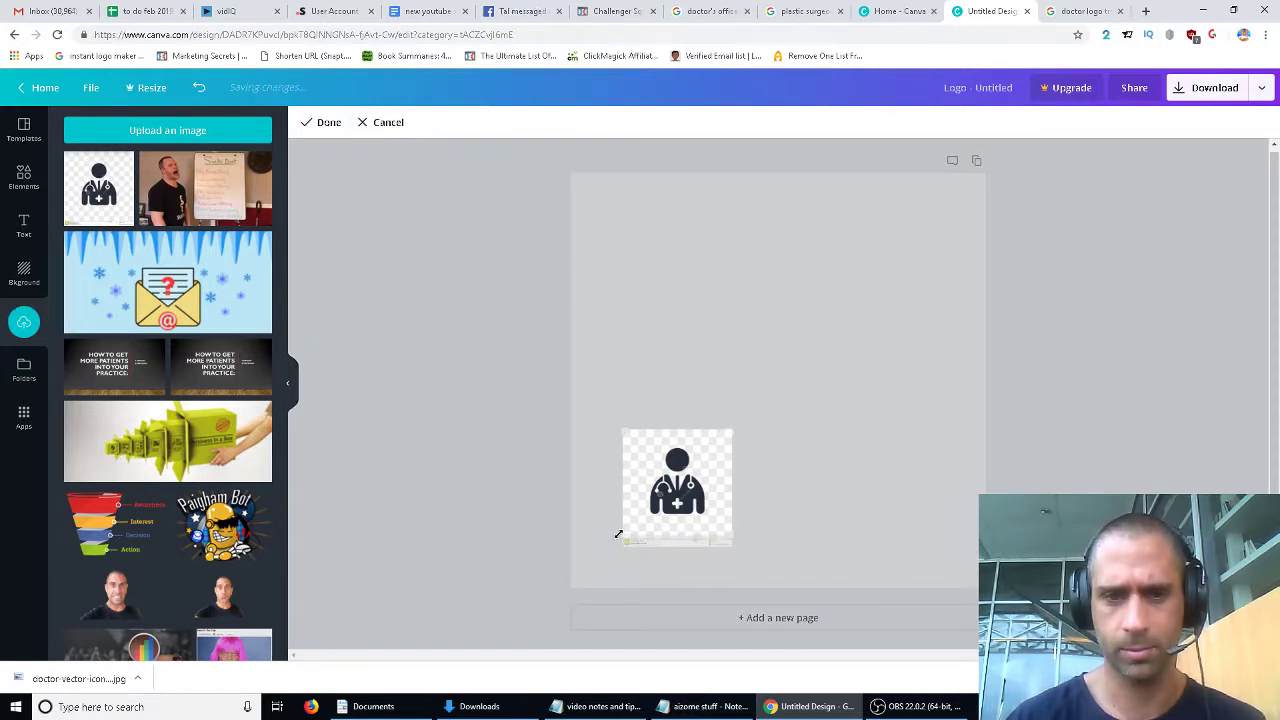
pyautogui.click(322, 123)
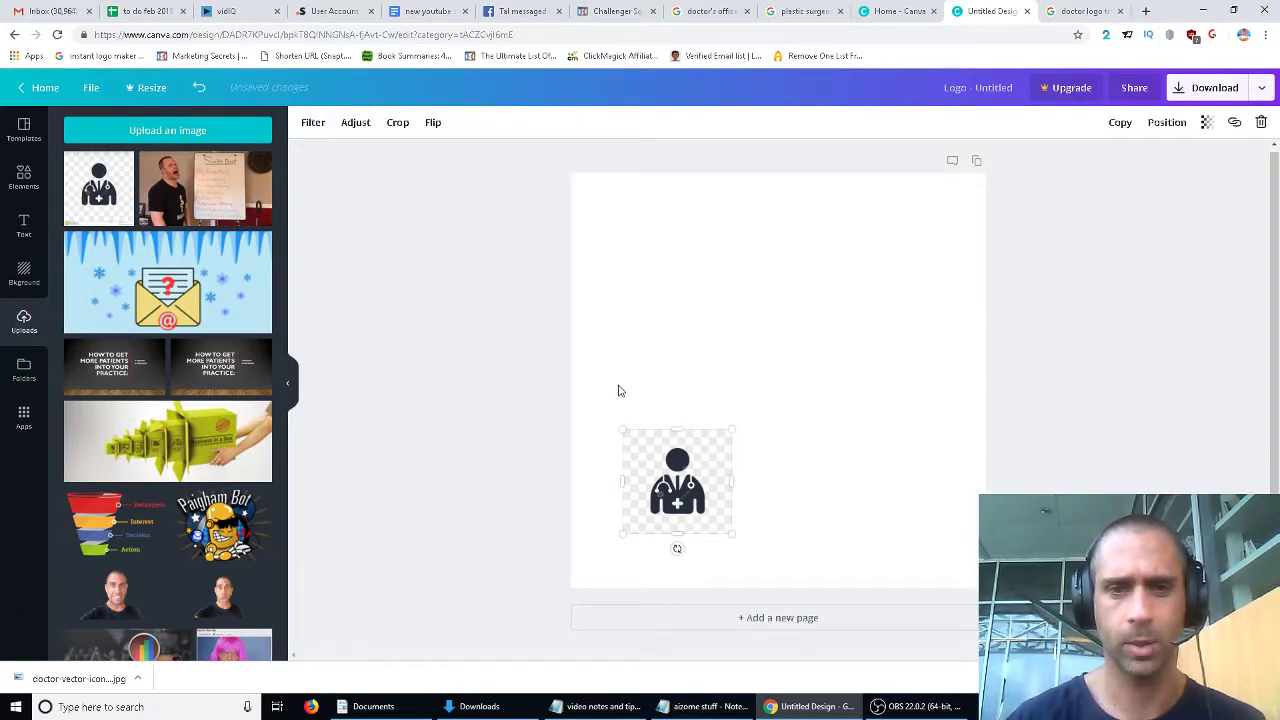
pyautogui.moveTo(643, 457); pyautogui.dragTo(640, 377)
pyautogui.moveTo(705, 331); pyautogui.dragTo(690, 351)
# Add a text box directly below the doctor icon and enter the doctor's title and surname.
pyautogui.click(24, 225)
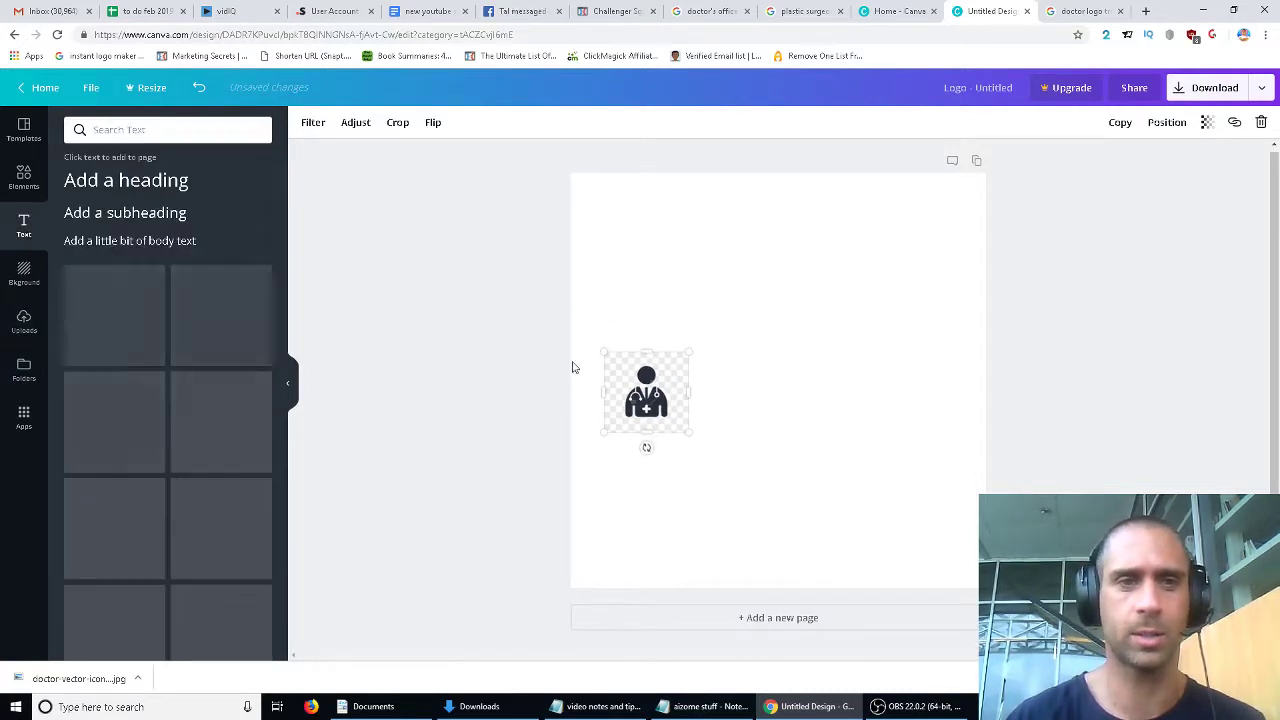
pyautogui.click(143, 192)
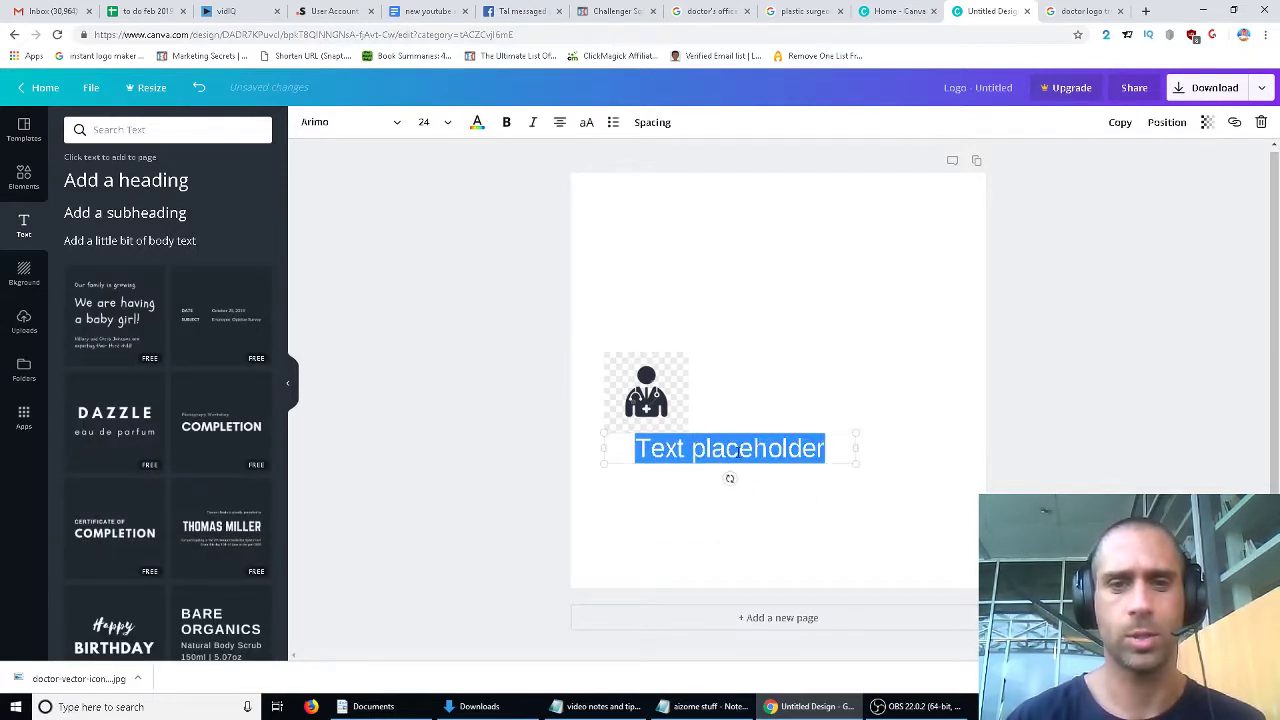
pyautogui.tripleClick(729, 449)
pyautogui.write('Dro')
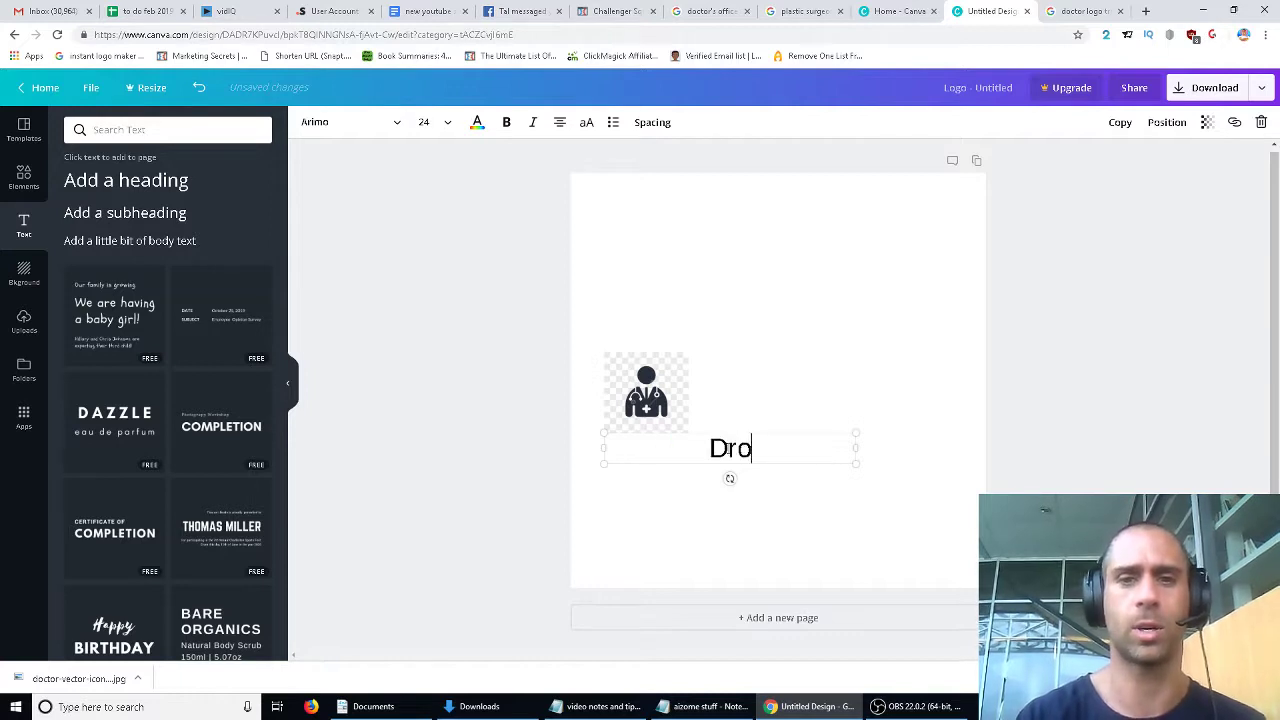
pyautogui.press('BackSpace')
pyautogui.write('. ')
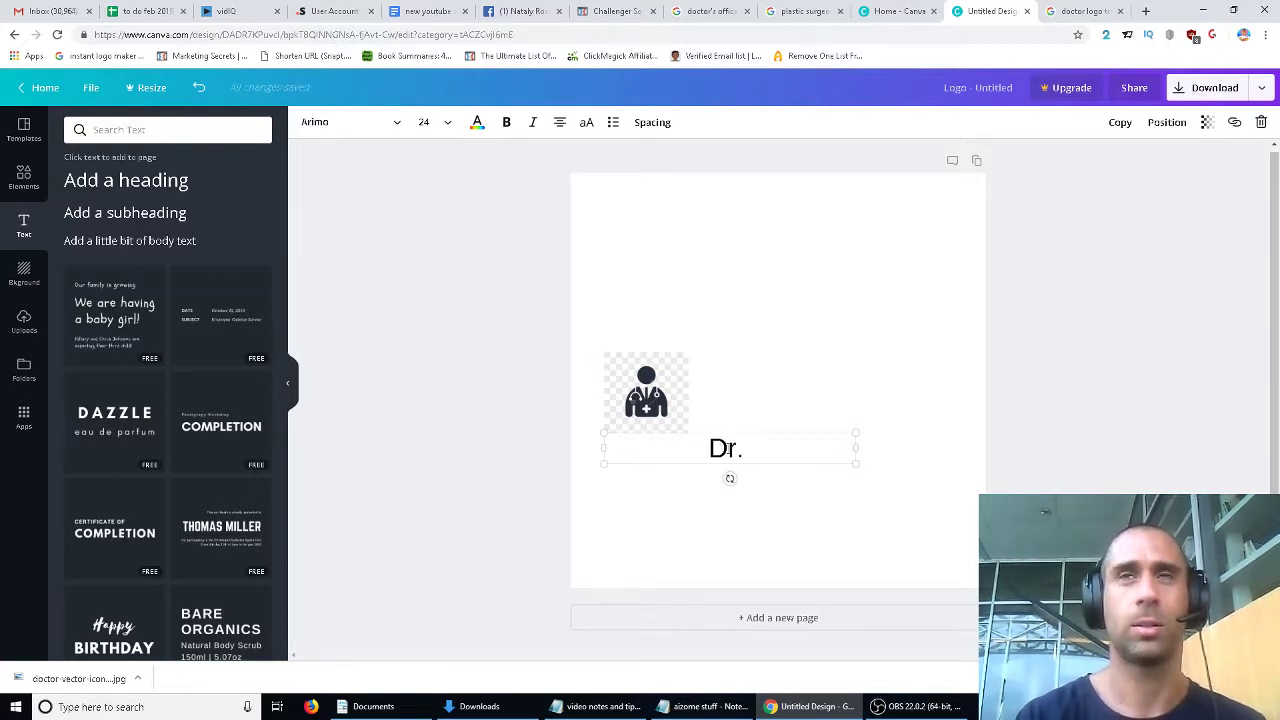
pyautogui.write('Erdogan')
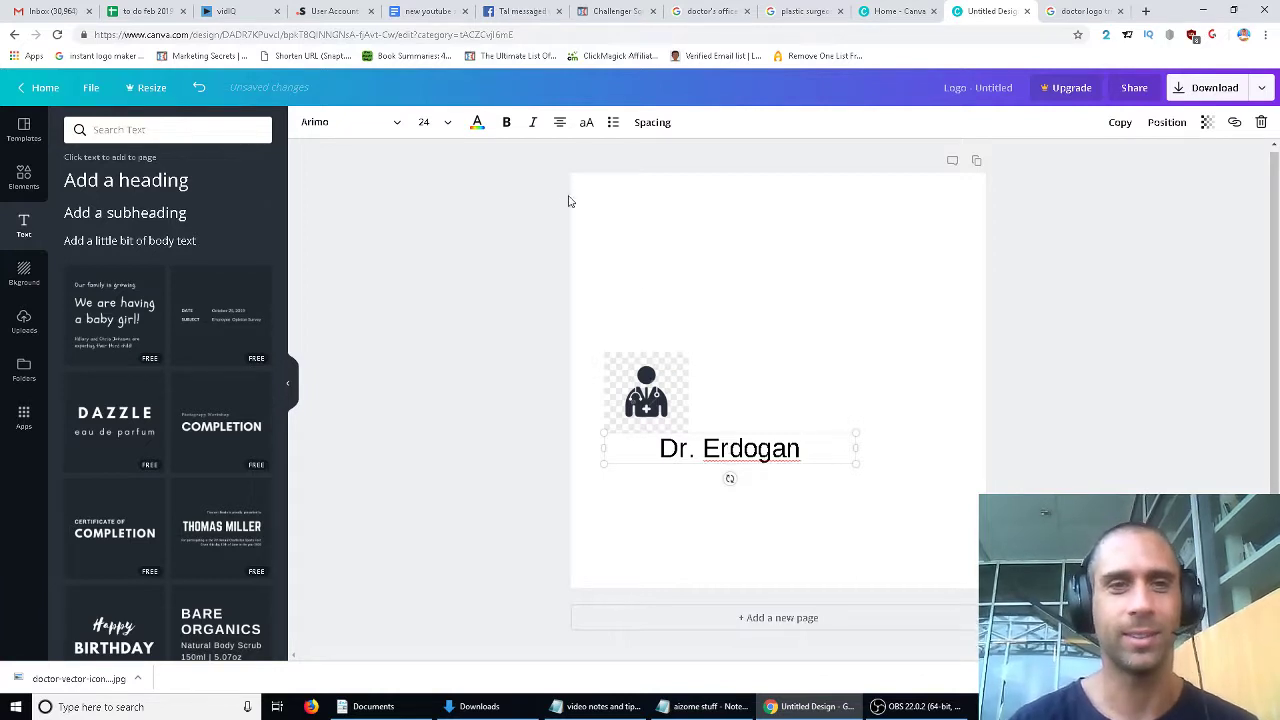
# Set the doctor's name text to the Abhaya Libre SemiBold font.
pyautogui.click(397, 122)
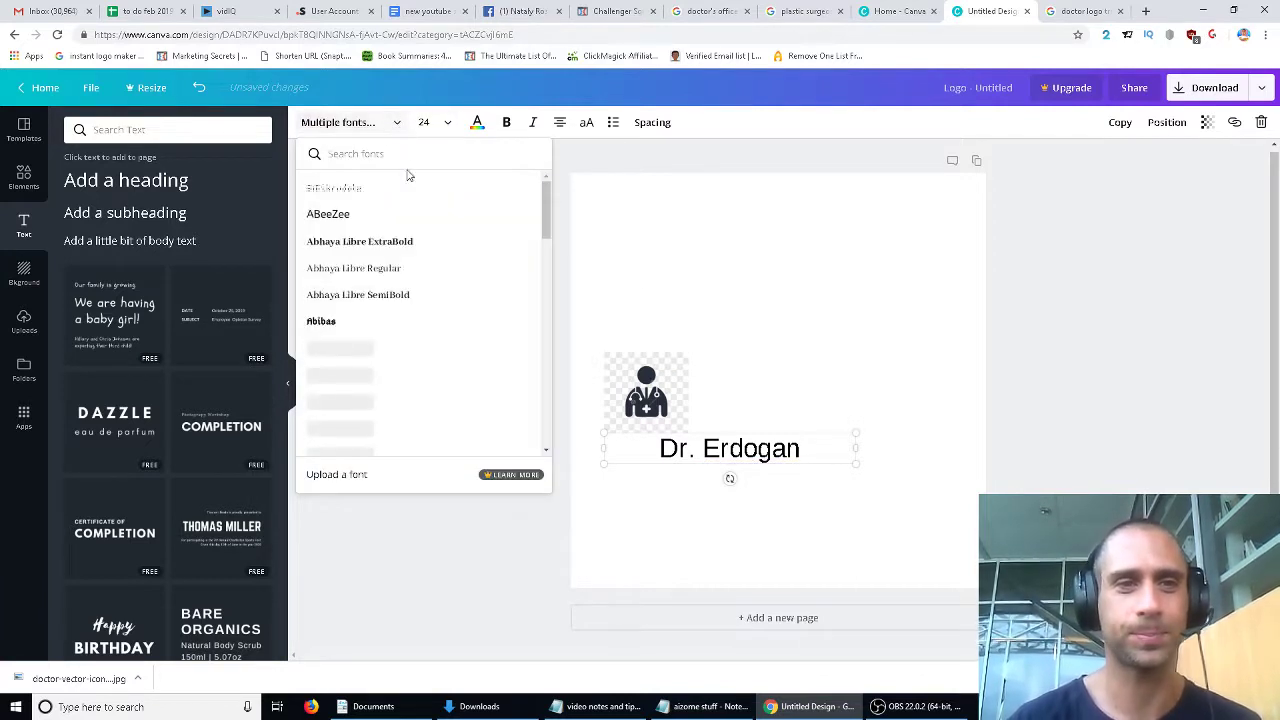
pyautogui.click(420, 293)
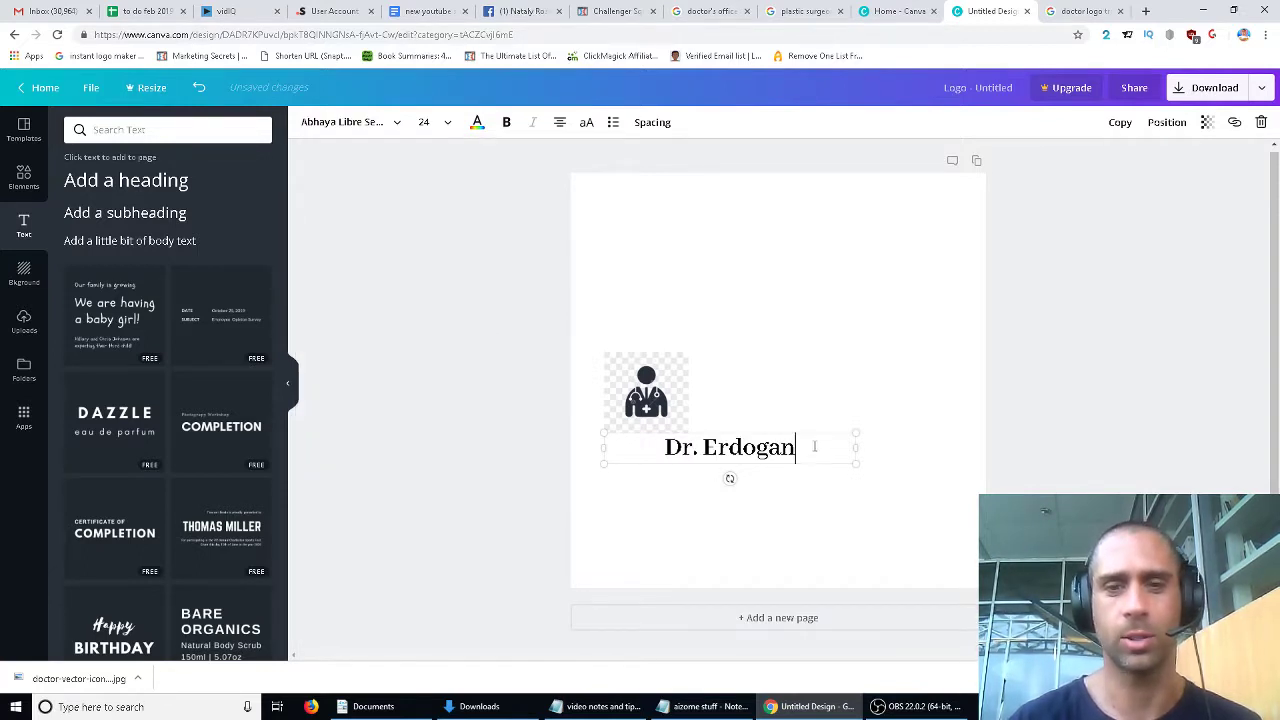
# Add a second line reading "Plastic Surgeon" to the name text and move the text box beside the doctor icon, vertically centred on it.
pyautogui.press('Return')
pyautogui.write('Plastc s')
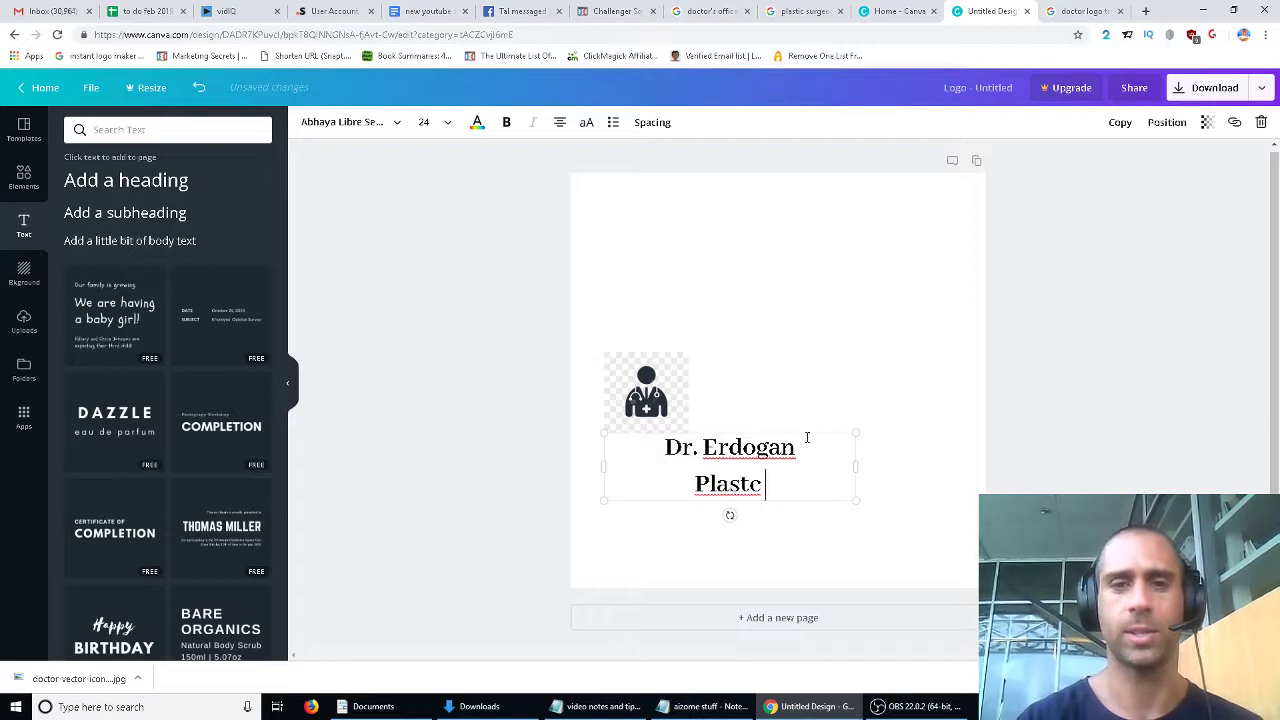
pyautogui.press('BackSpace')
pyautogui.press('BackSpace')
pyautogui.press('BackSpace')
pyautogui.write('ic Surgeon')
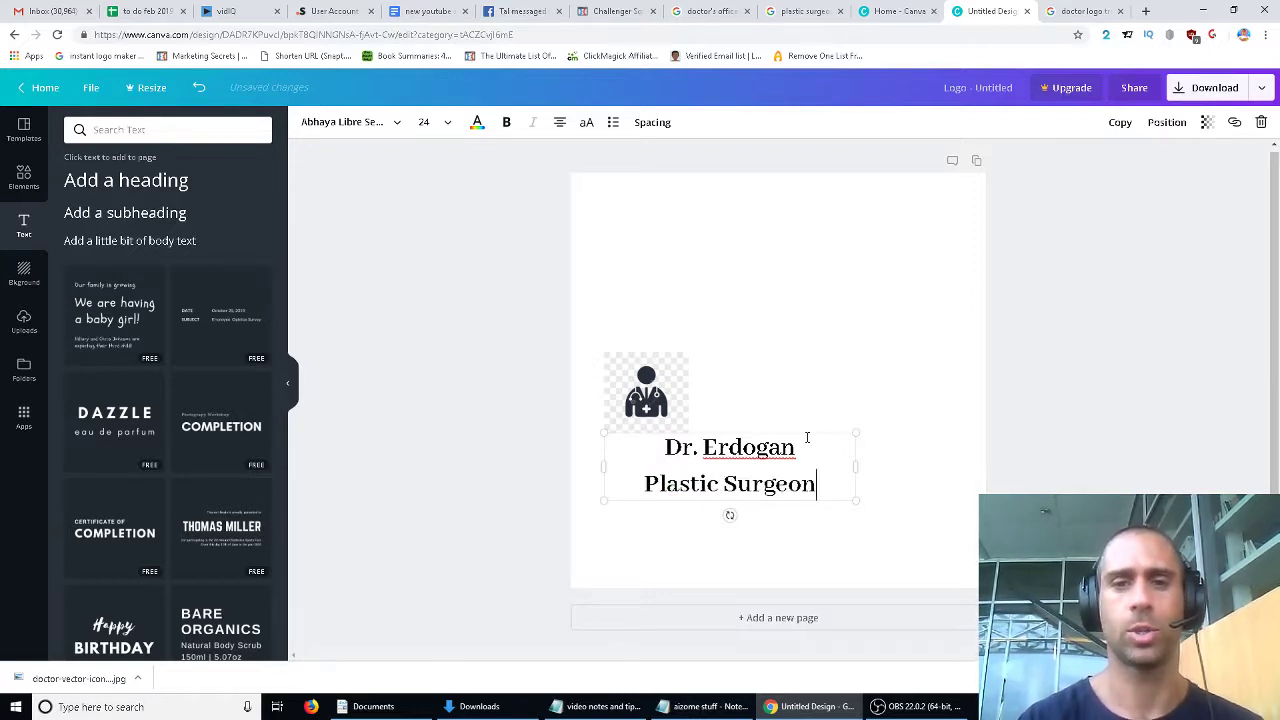
pyautogui.moveTo(818, 433); pyautogui.dragTo(871, 360)
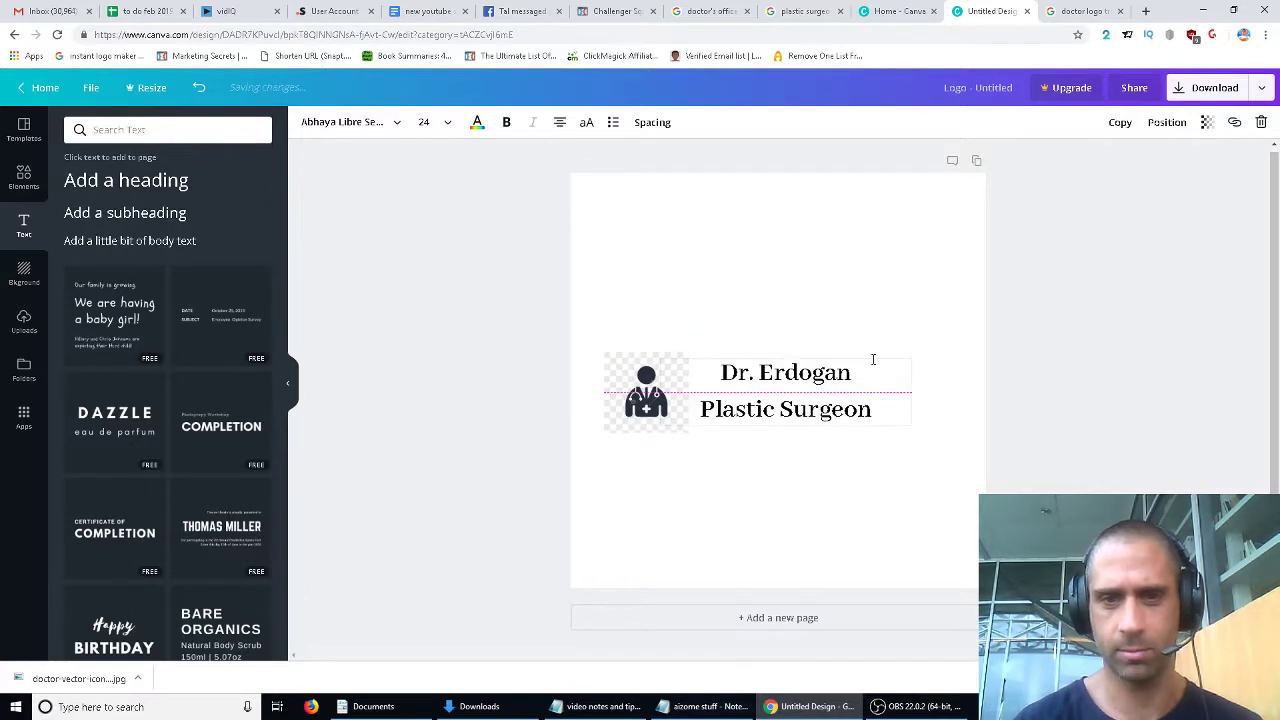
# Open Snipping Tool and capture a rectangular snip of the doctor icon together with the two lines of text.
pyautogui.click(148, 706)
pyautogui.write('snip')
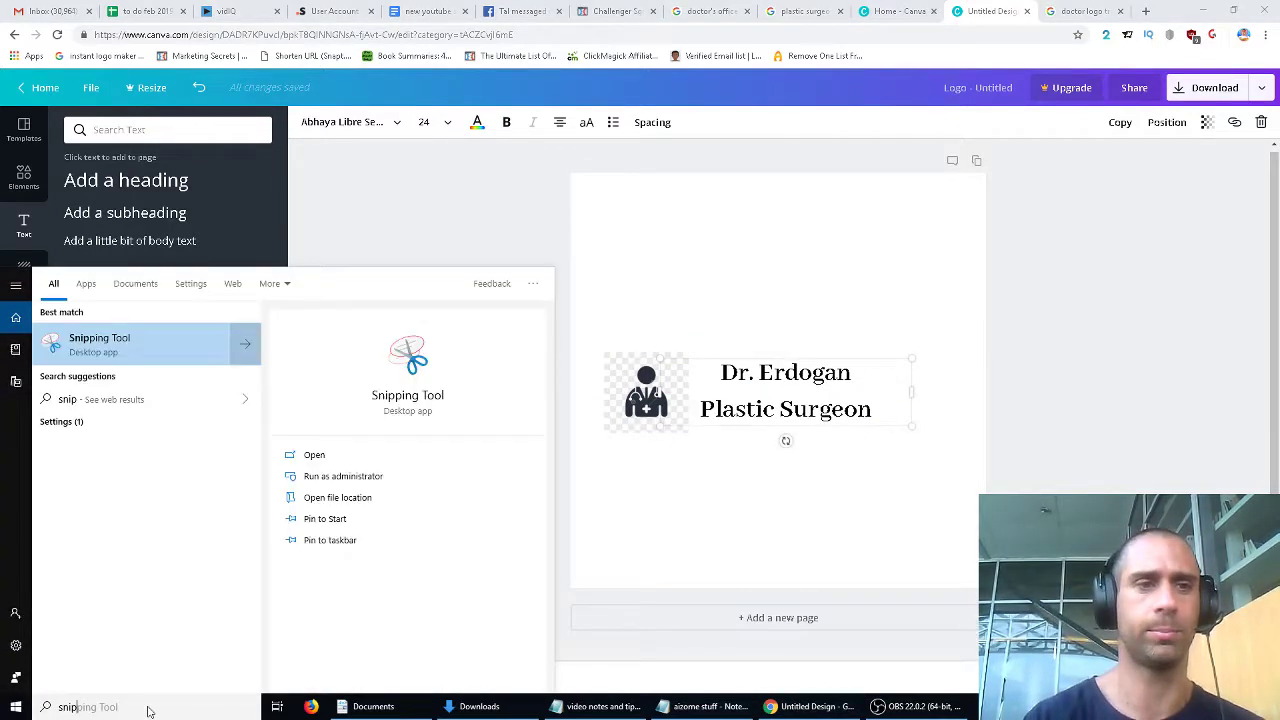
pyautogui.press('Return')
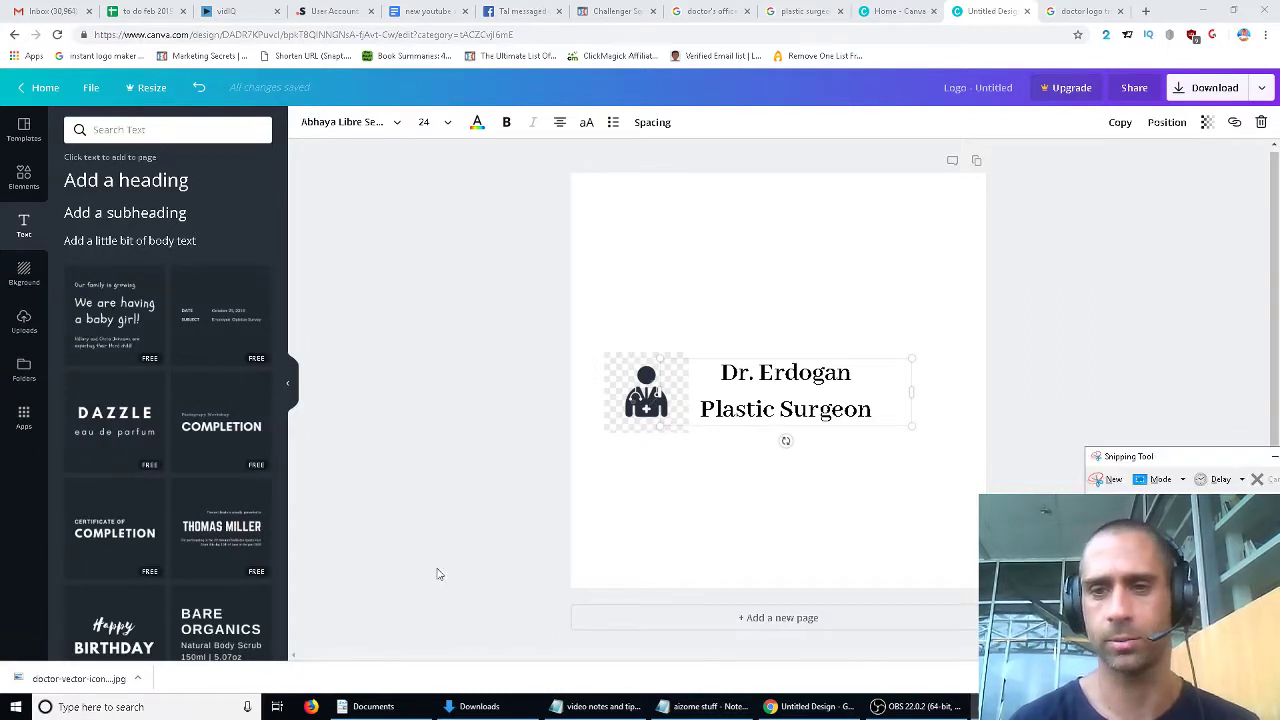
pyautogui.click(975, 362)
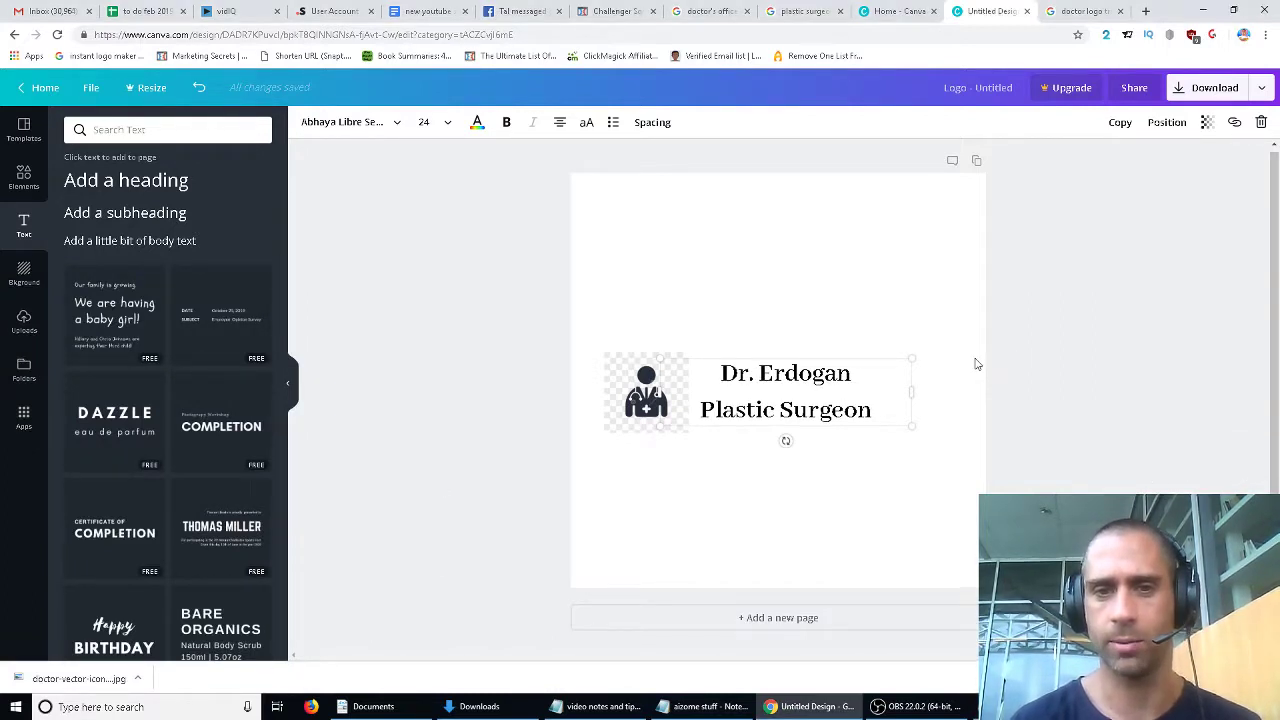
pyautogui.hotkey('alt', 'Tab')
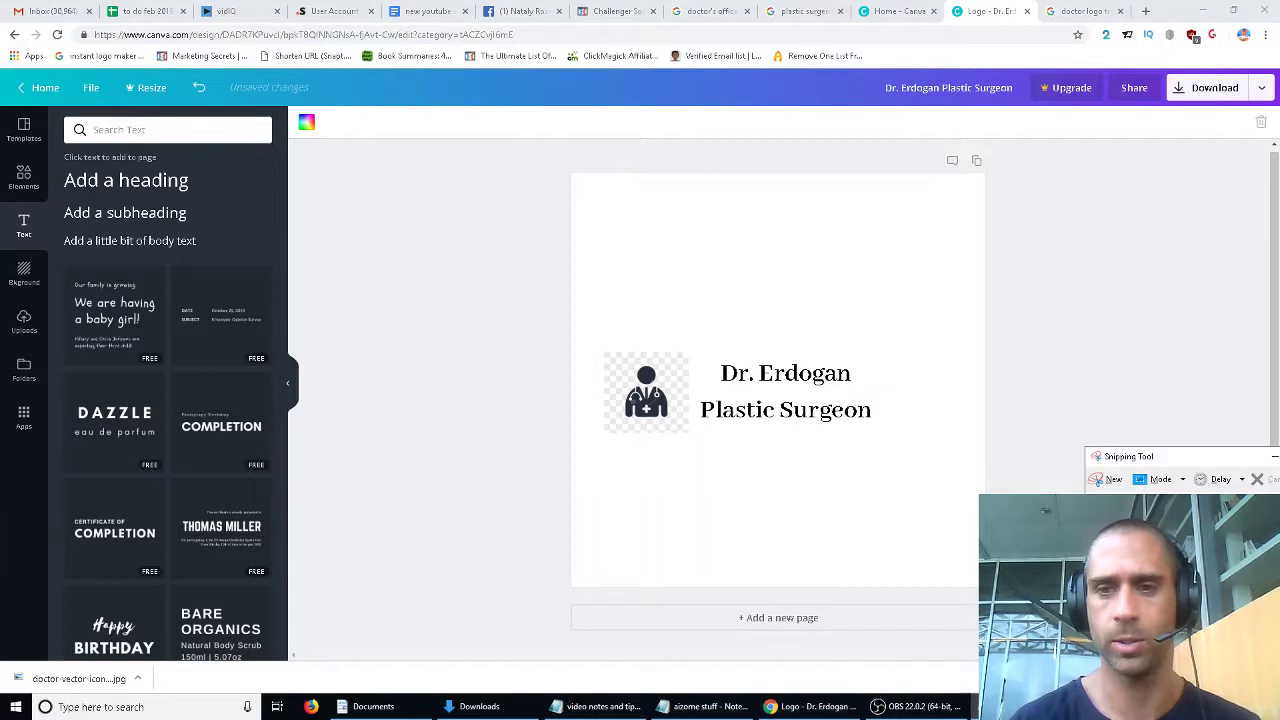
pyautogui.click(1110, 481)
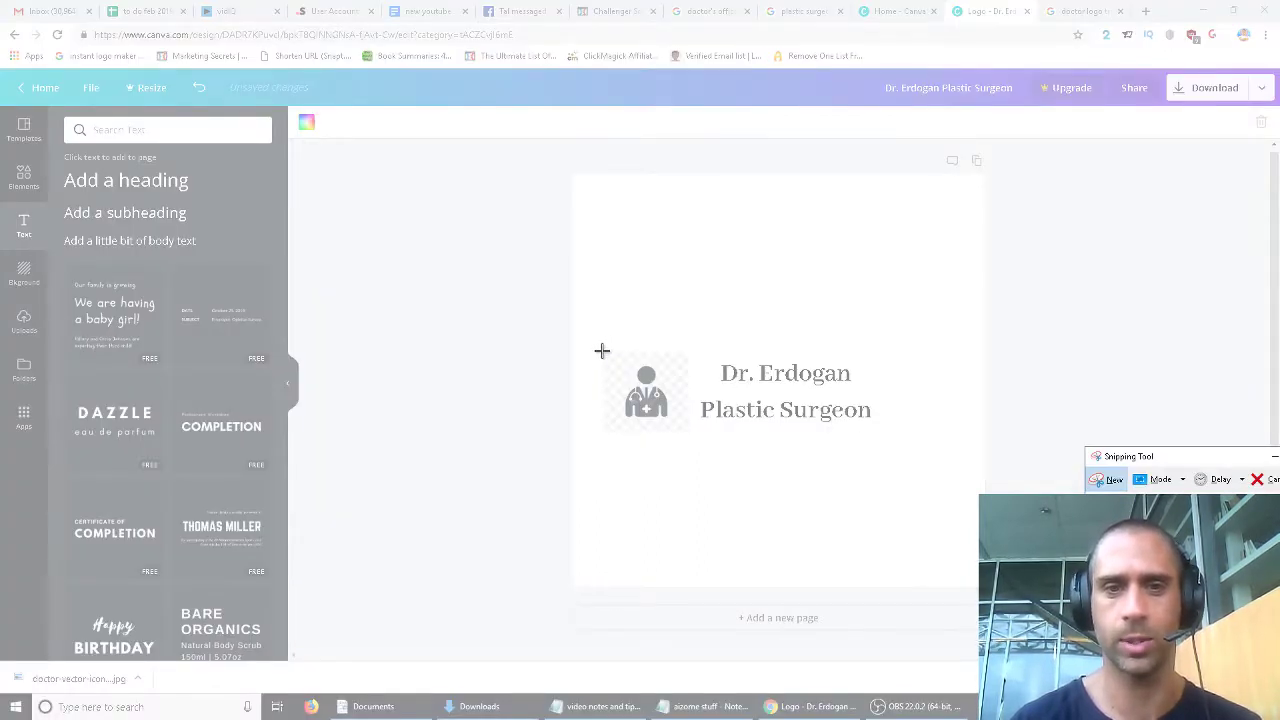
pyautogui.moveTo(601, 351); pyautogui.dragTo(906, 435)
pyautogui.click(564, 222)
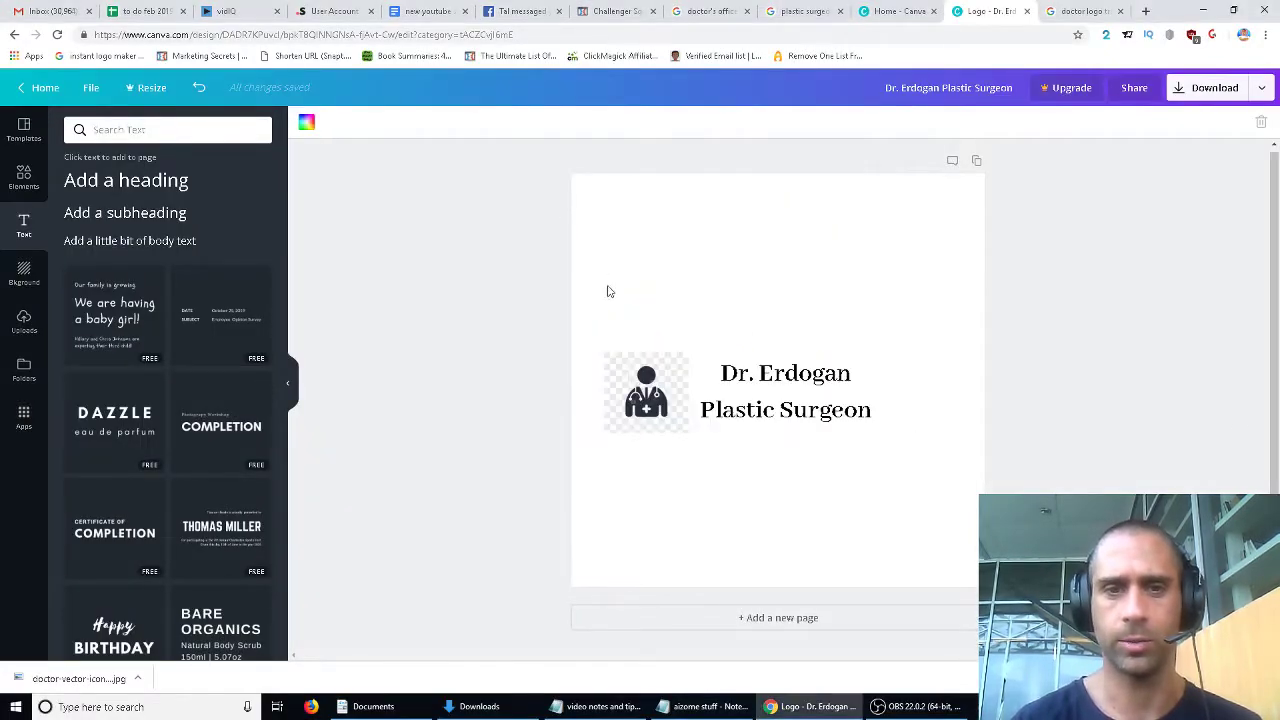
pyautogui.moveTo(596, 339); pyautogui.dragTo(901, 444)
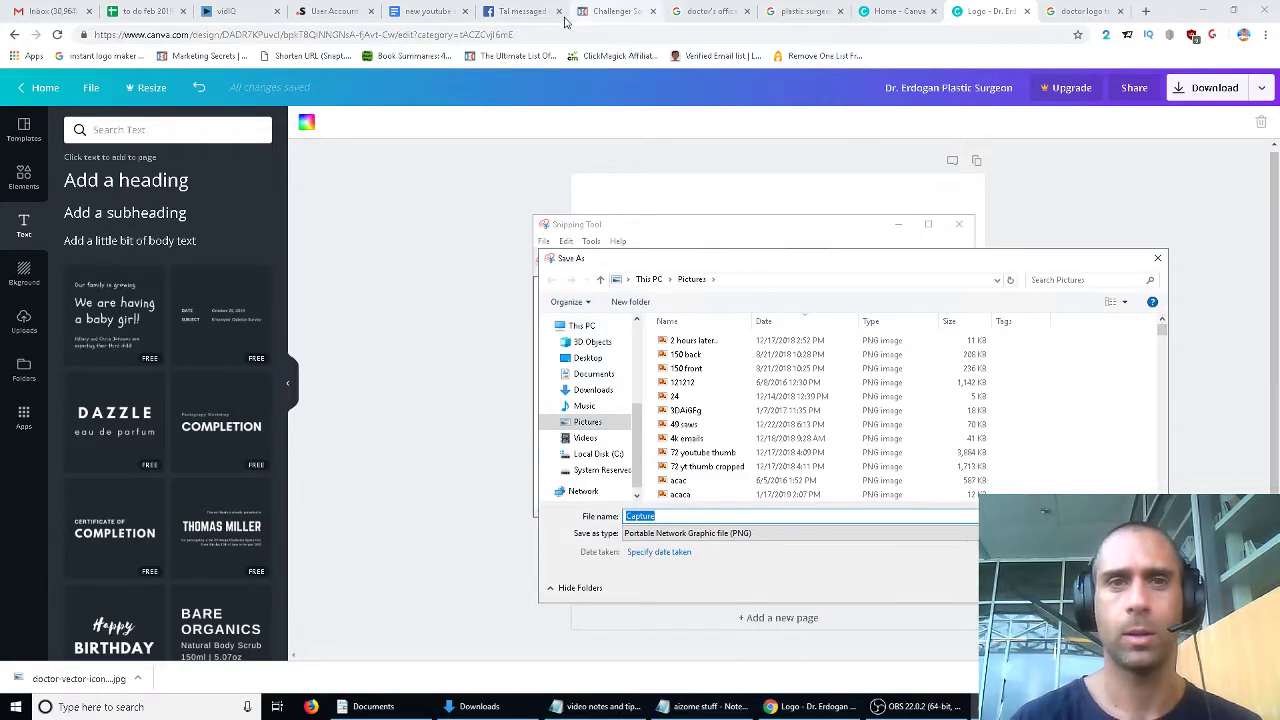
# In the ClickFunnels squeeze page, start an image upload for the Mother Funnel Secrets header logo and browse to the Pictures folder.
pyautogui.click(606, 20)
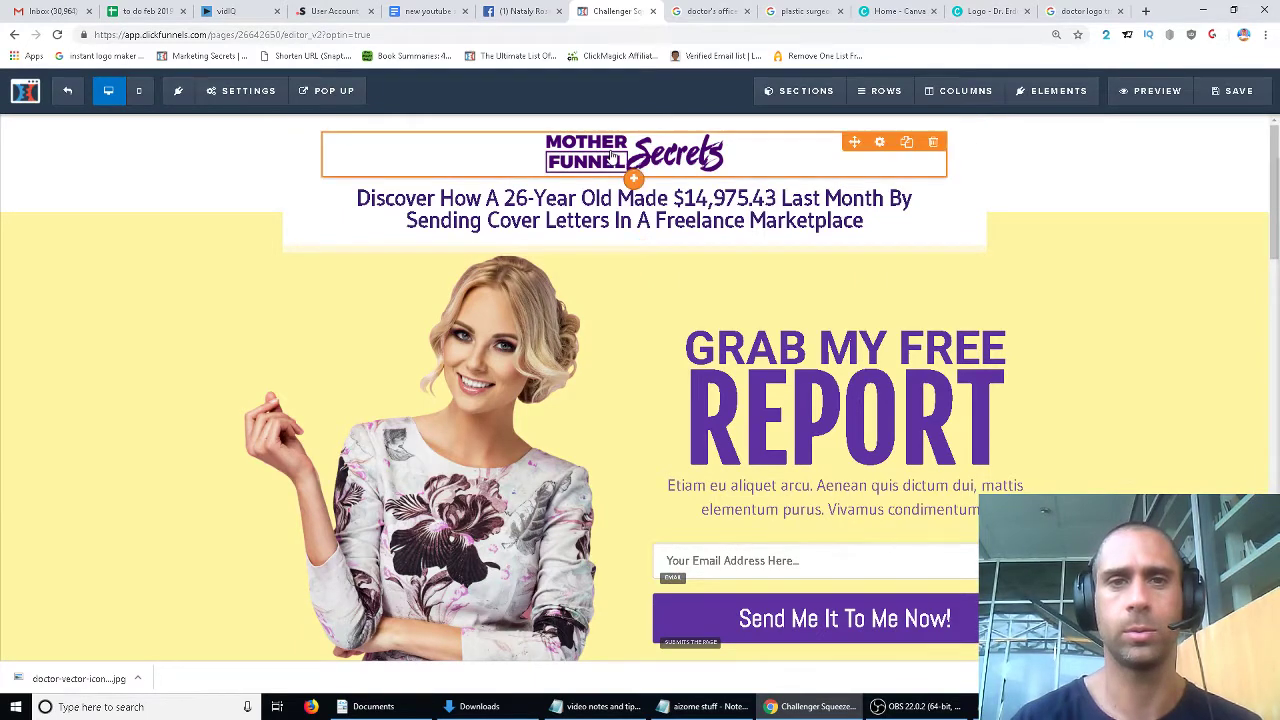
pyautogui.click(613, 152)
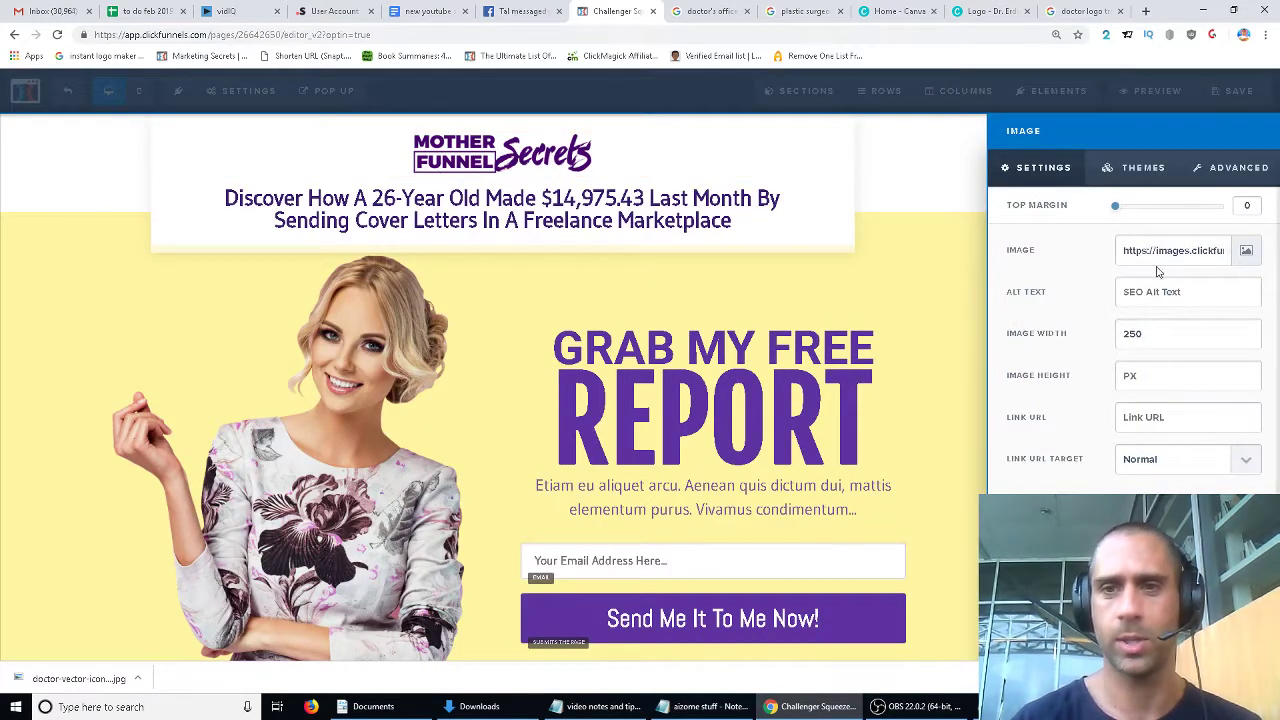
pyautogui.click(1245, 254)
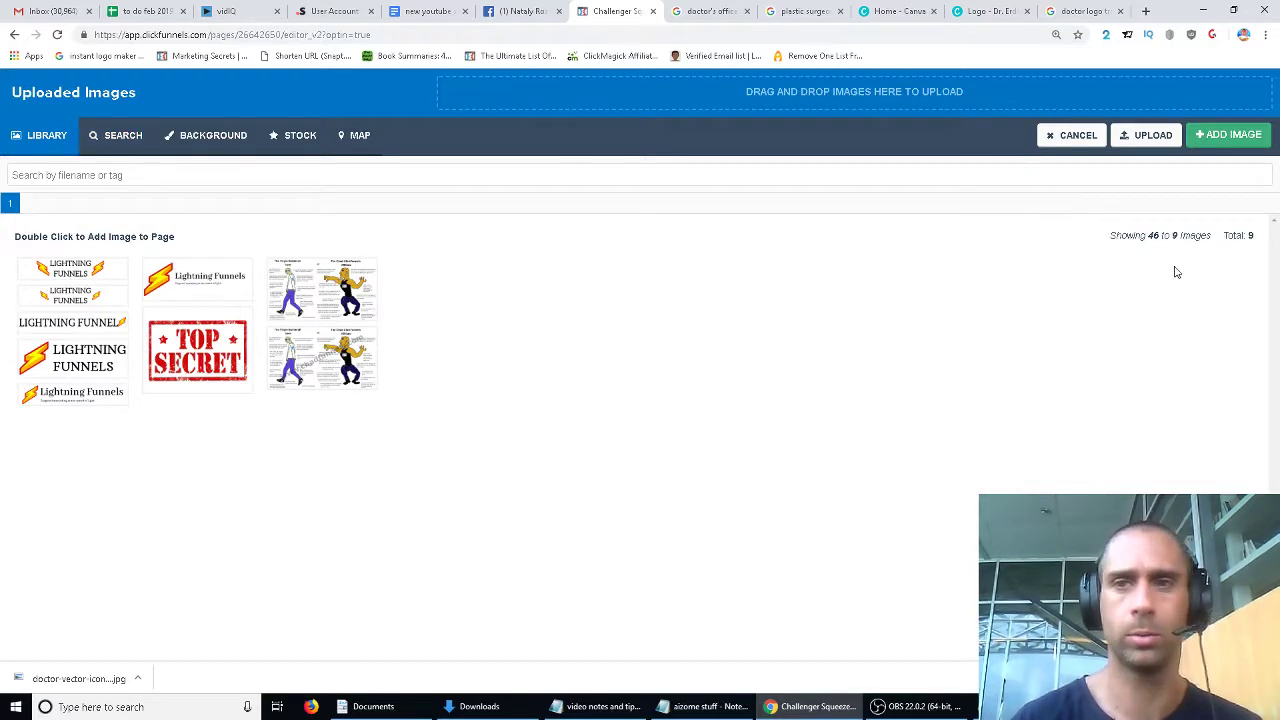
pyautogui.click(1153, 135)
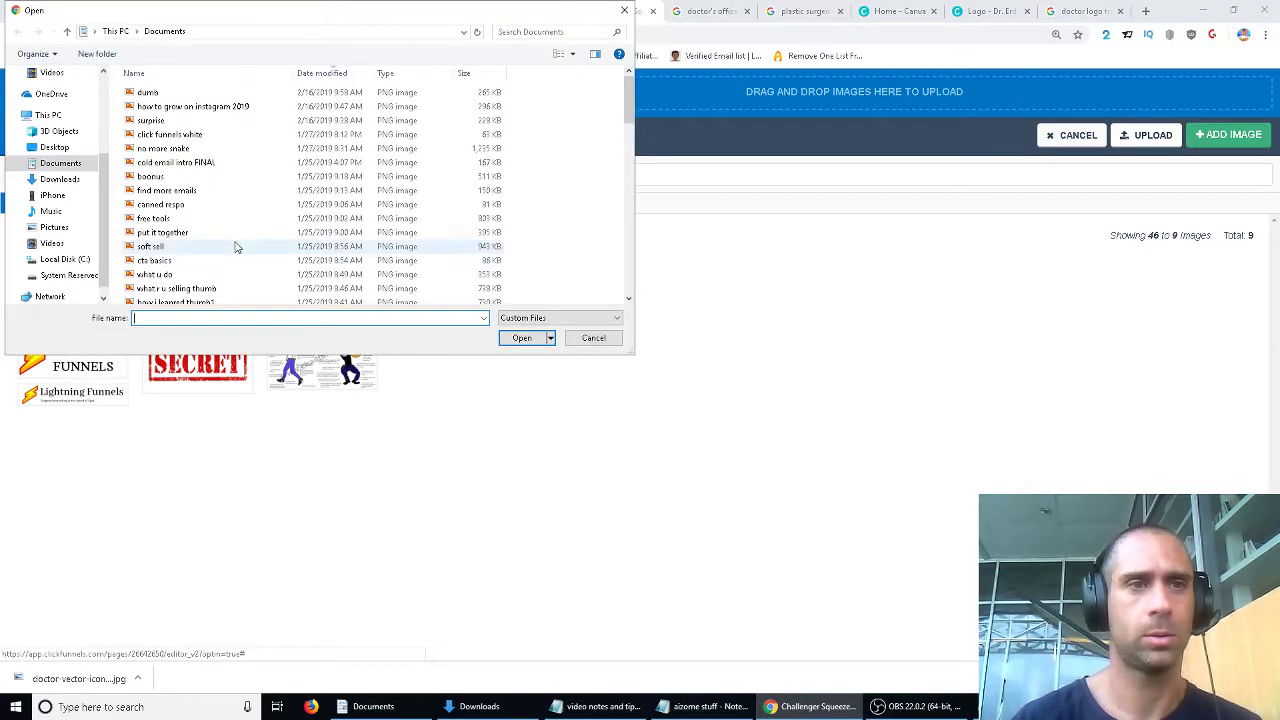
pyautogui.click(68, 180)
pyautogui.scroll(-10, 214, 200)
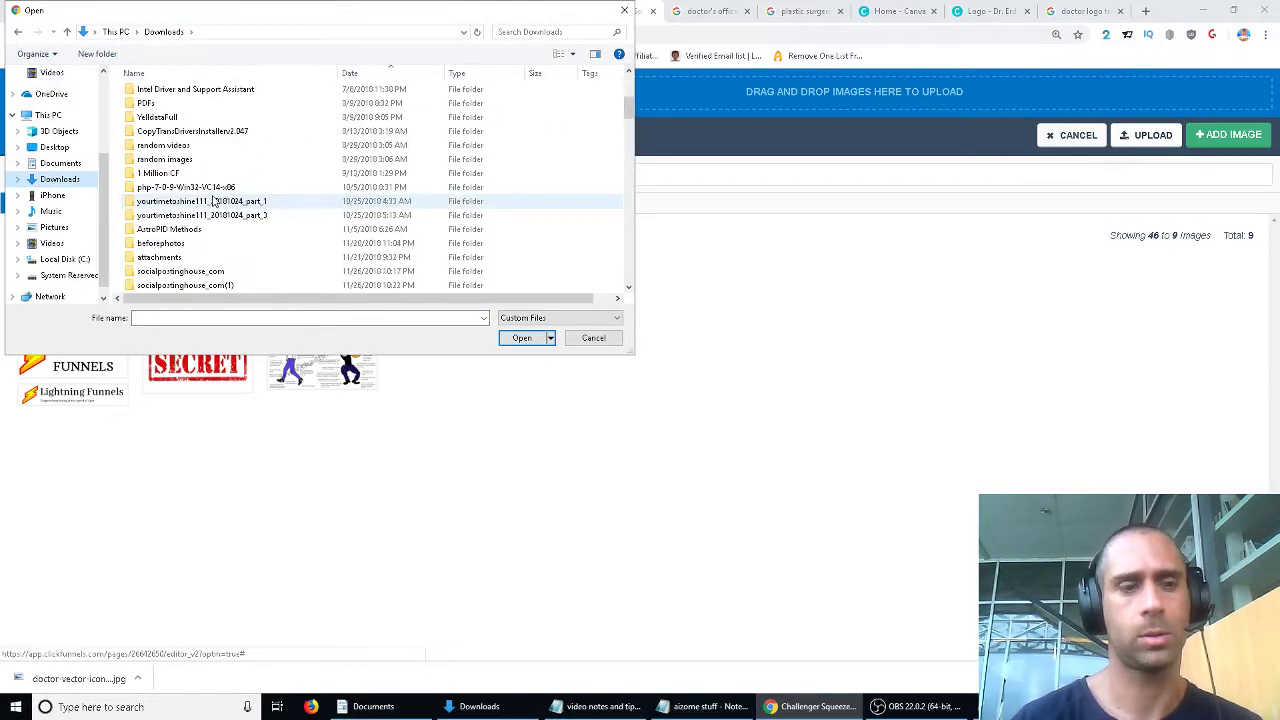
pyautogui.scroll(-4, 213, 201)
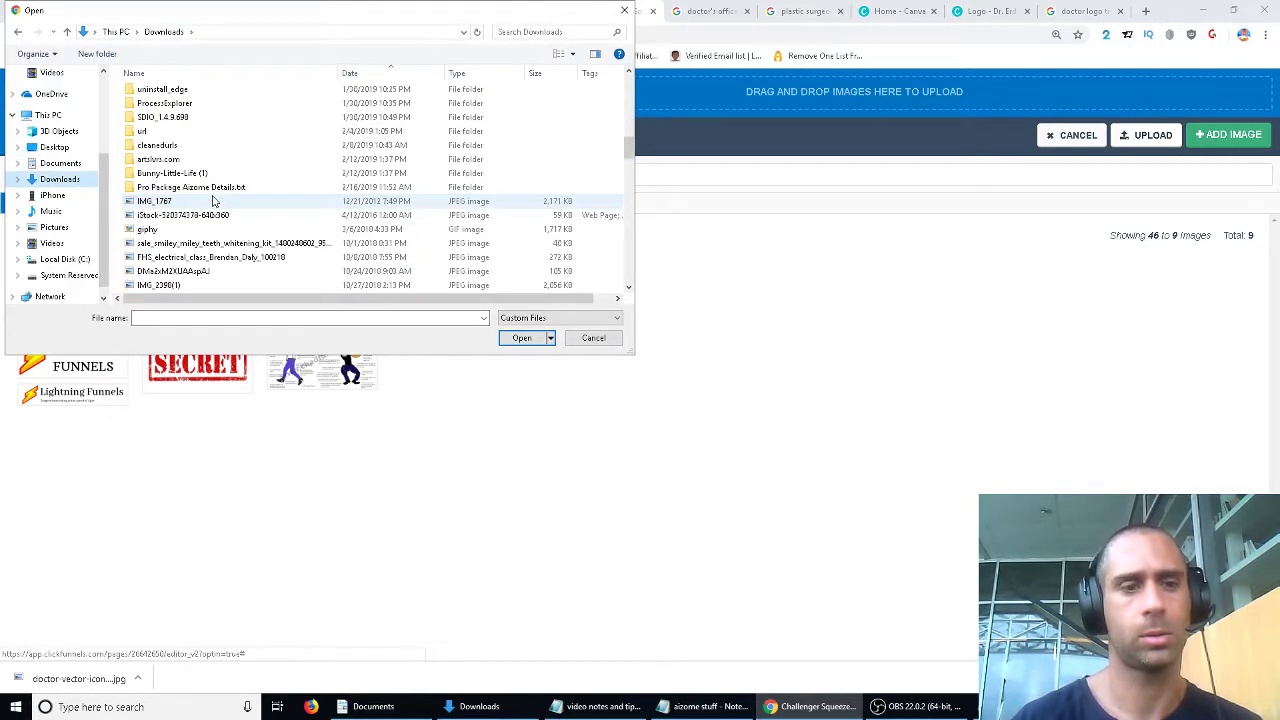
pyautogui.click(56, 227)
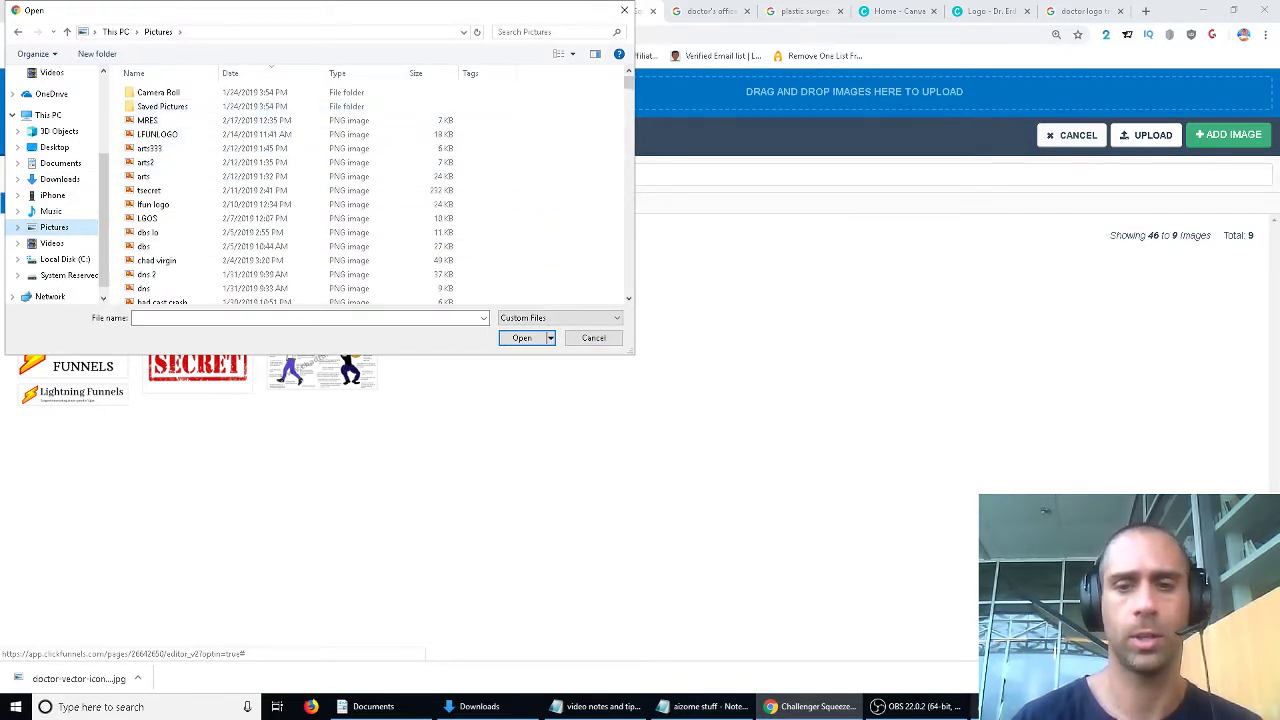
# Switch back to Snipping Tool and save the logo snip as a PNG in the Pictures folder.
pyautogui.click(1022, 707)
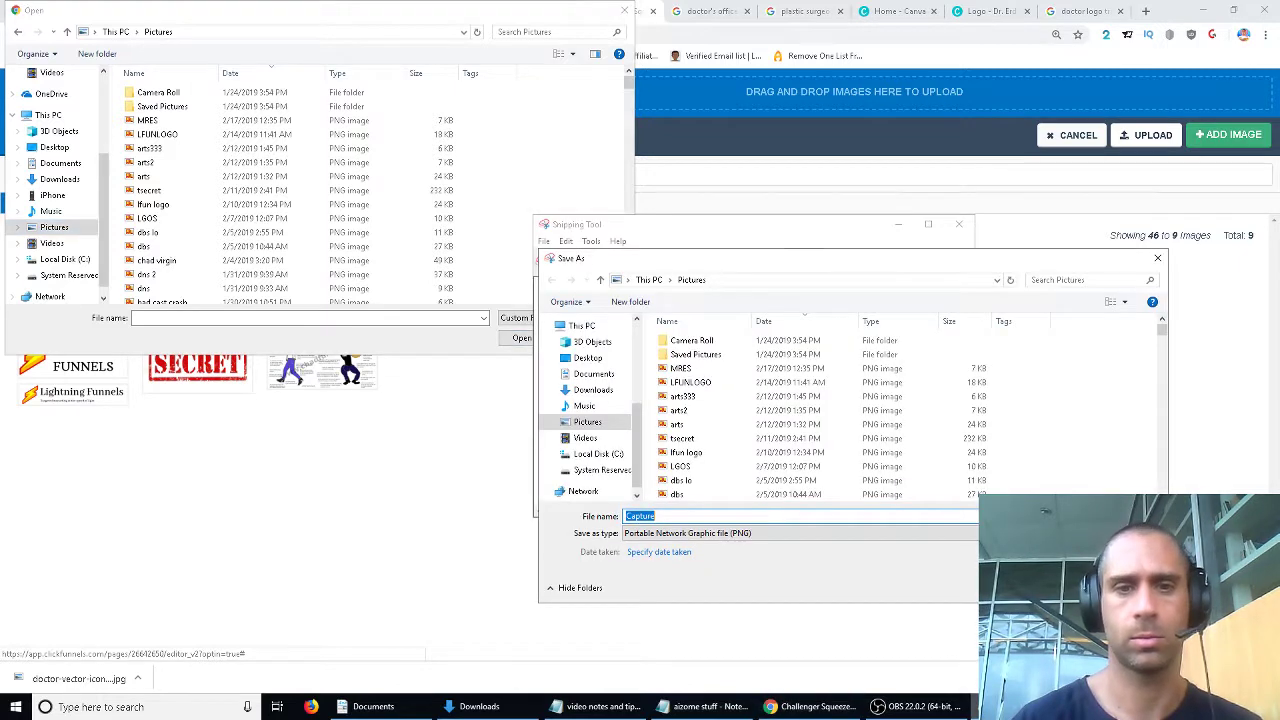
pyautogui.click(703, 545)
pyautogui.click(703, 545)
pyautogui.press('Return')
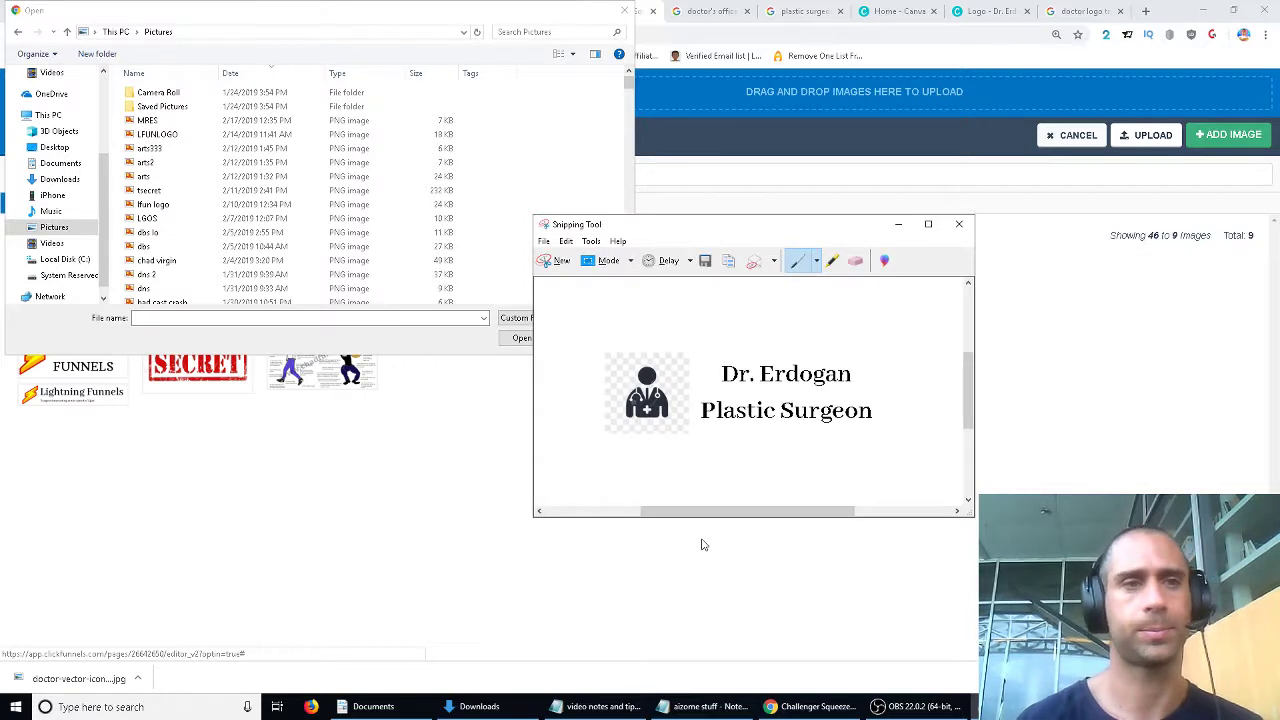
# Upload the saved logo snip from the Pictures folder to ClickFunnels and use it as the page's header image.
pyautogui.click(285, 248)
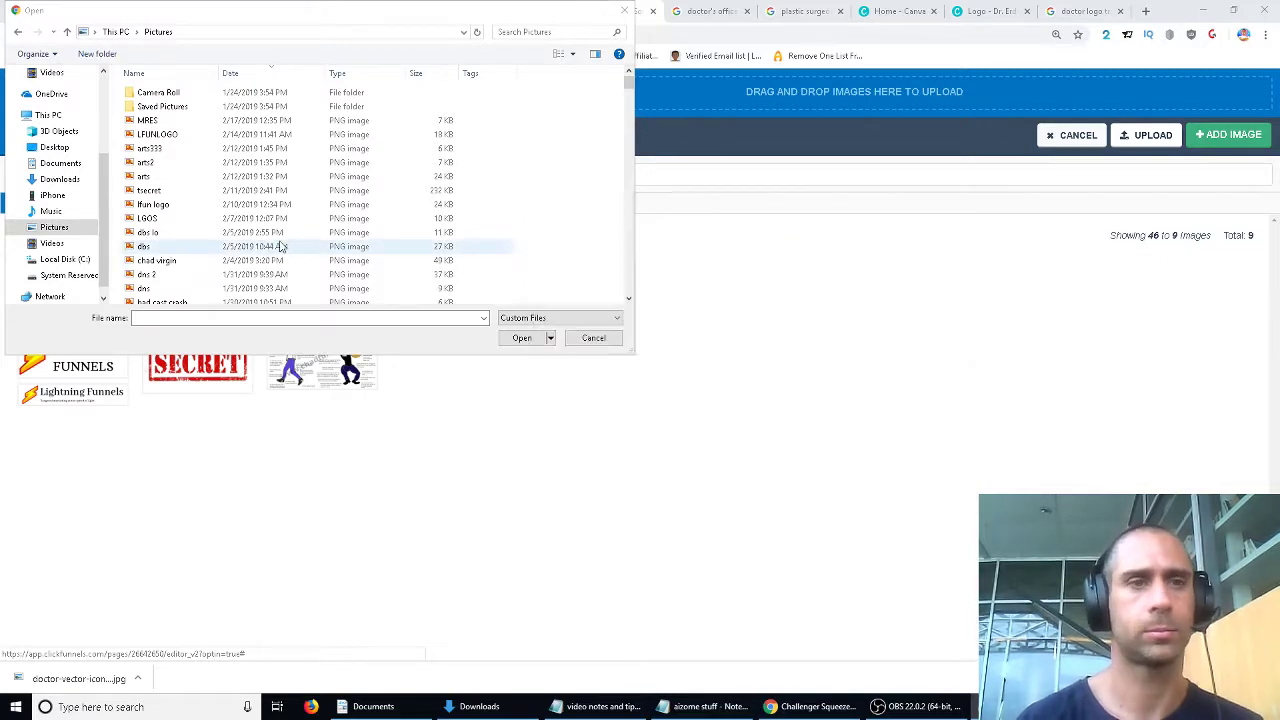
pyautogui.click(115, 32)
pyautogui.click(58, 229)
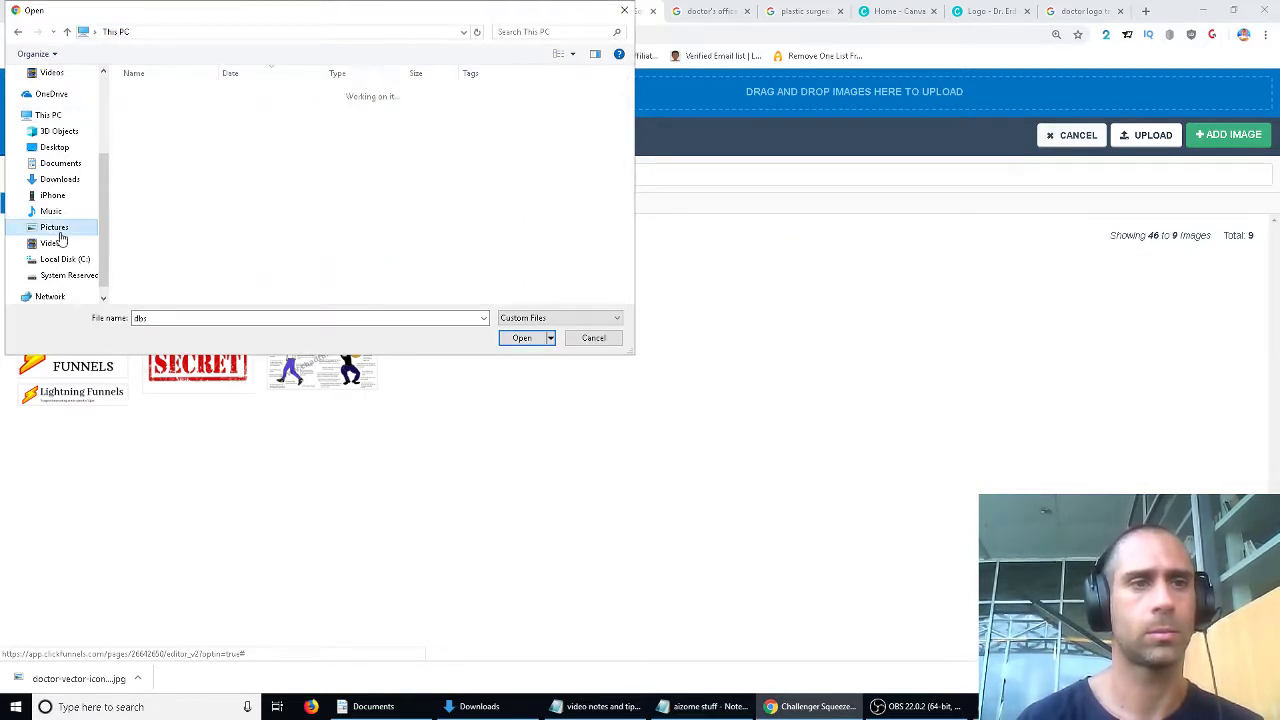
pyautogui.doubleClick(160, 121)
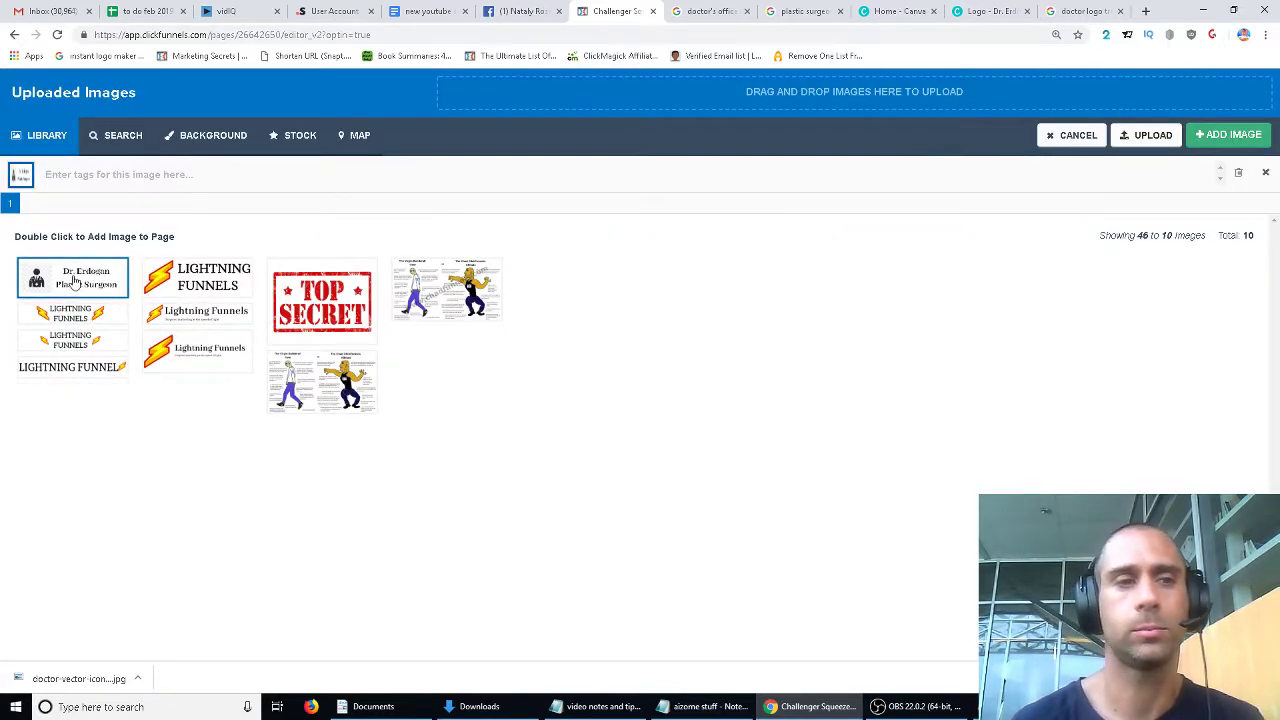
pyautogui.doubleClick(74, 282)
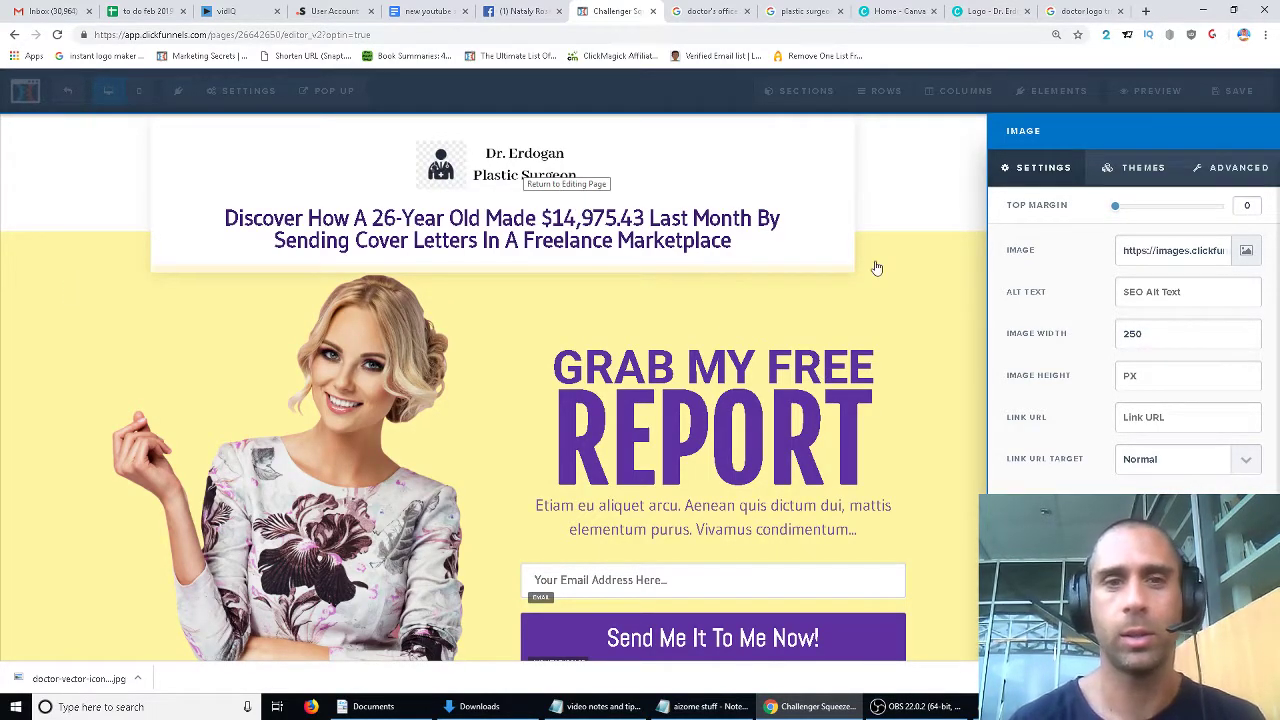
pyautogui.click(524, 238)
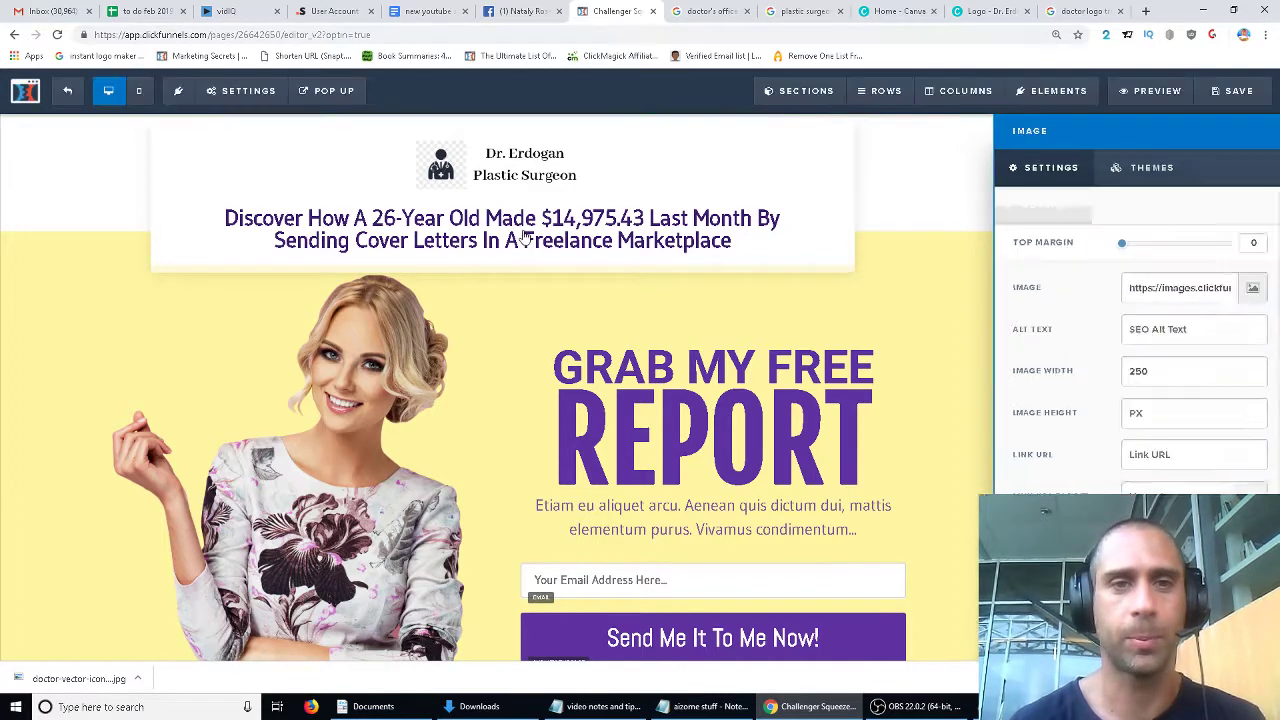
# In the headline, replace the wording between "Discover How" and "By Sending" with "You Can Look 20 Years Younger".
pyautogui.click(362, 220)
pyautogui.moveTo(358, 220); pyautogui.dragTo(935, 267)
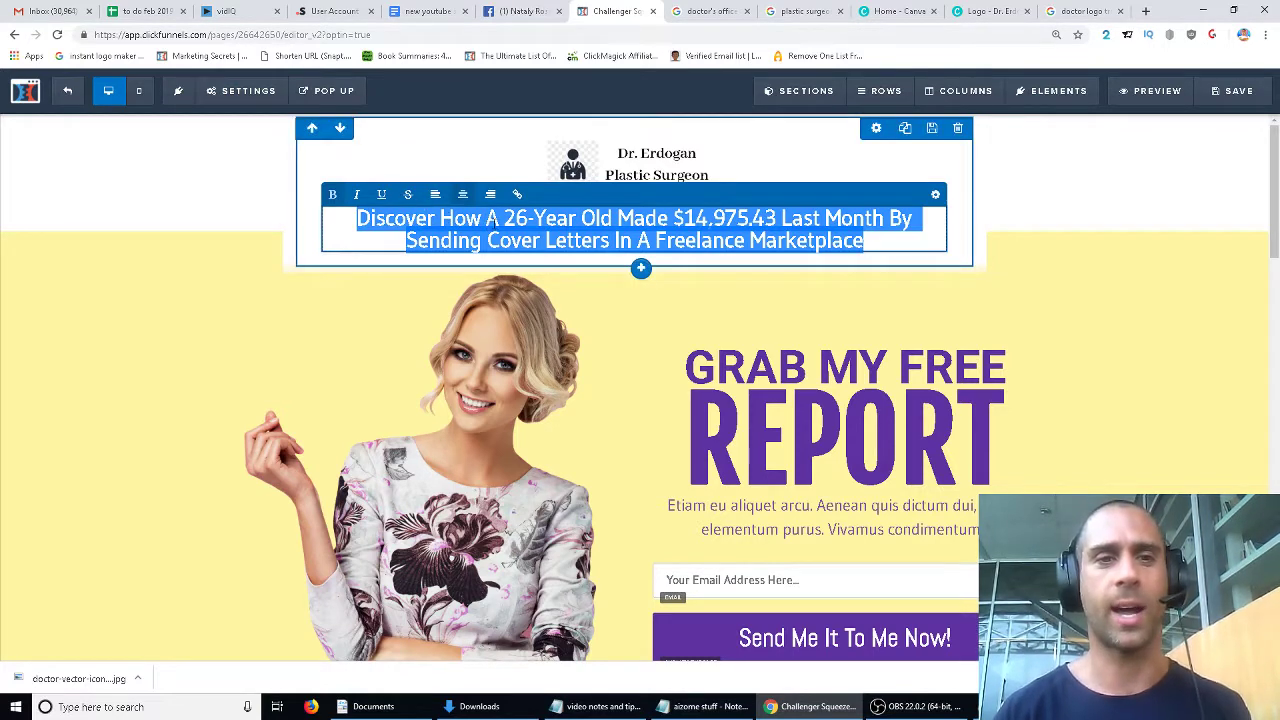
pyautogui.click(497, 219)
pyautogui.moveTo(487, 220); pyautogui.dragTo(898, 210)
pyautogui.write('You Can Look 20')
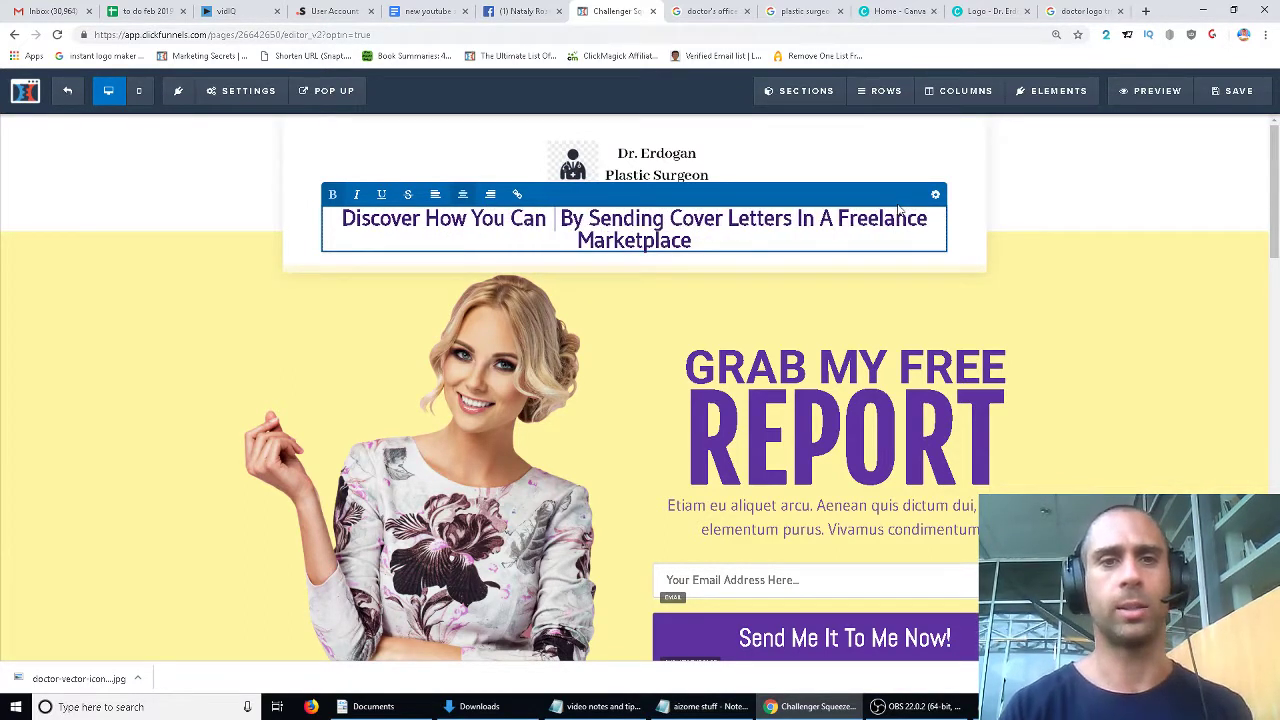
pyautogui.write(' Years Younger')
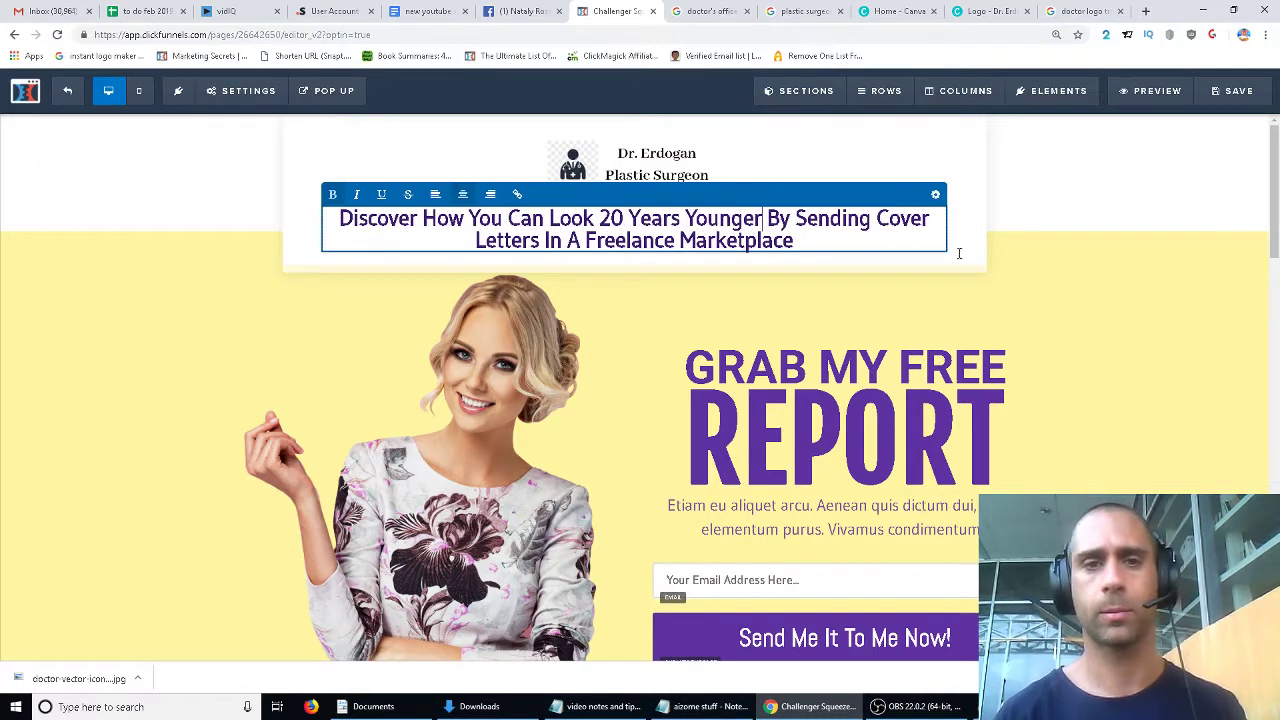
# Replace the headline's ending "By Sending Cover Letters In A Freelance Marketplace" with "Without Surgery, Drugs, Or Painful Procedures".
pyautogui.keyDown('shift'); pyautogui.click(797, 238); pyautogui.keyUp('shift')
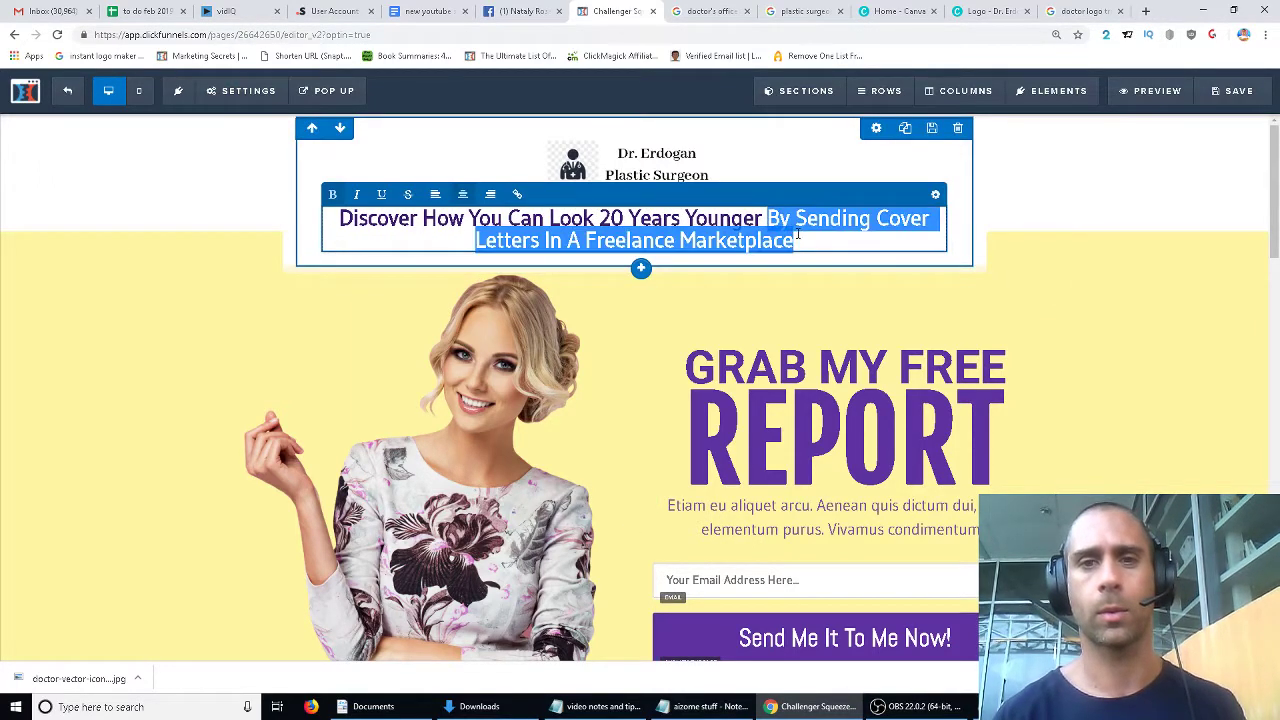
pyautogui.write('Without S')
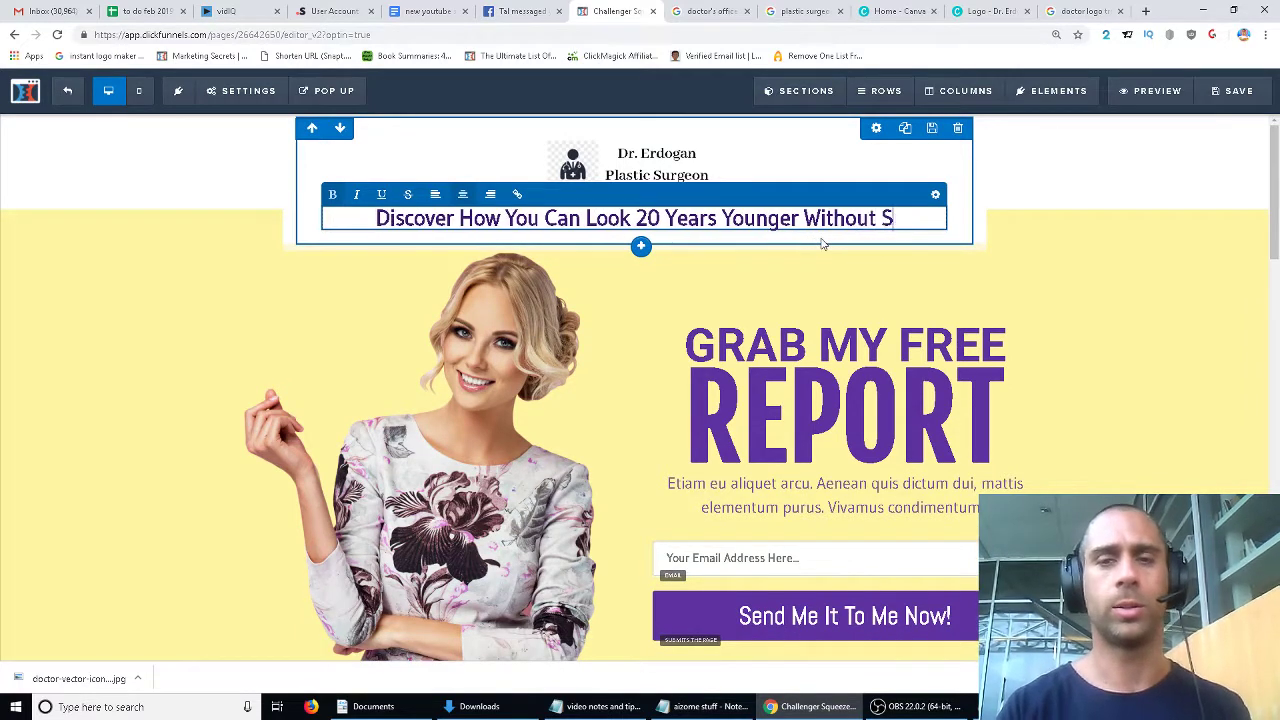
pyautogui.write('urgery, Drugs, Or')
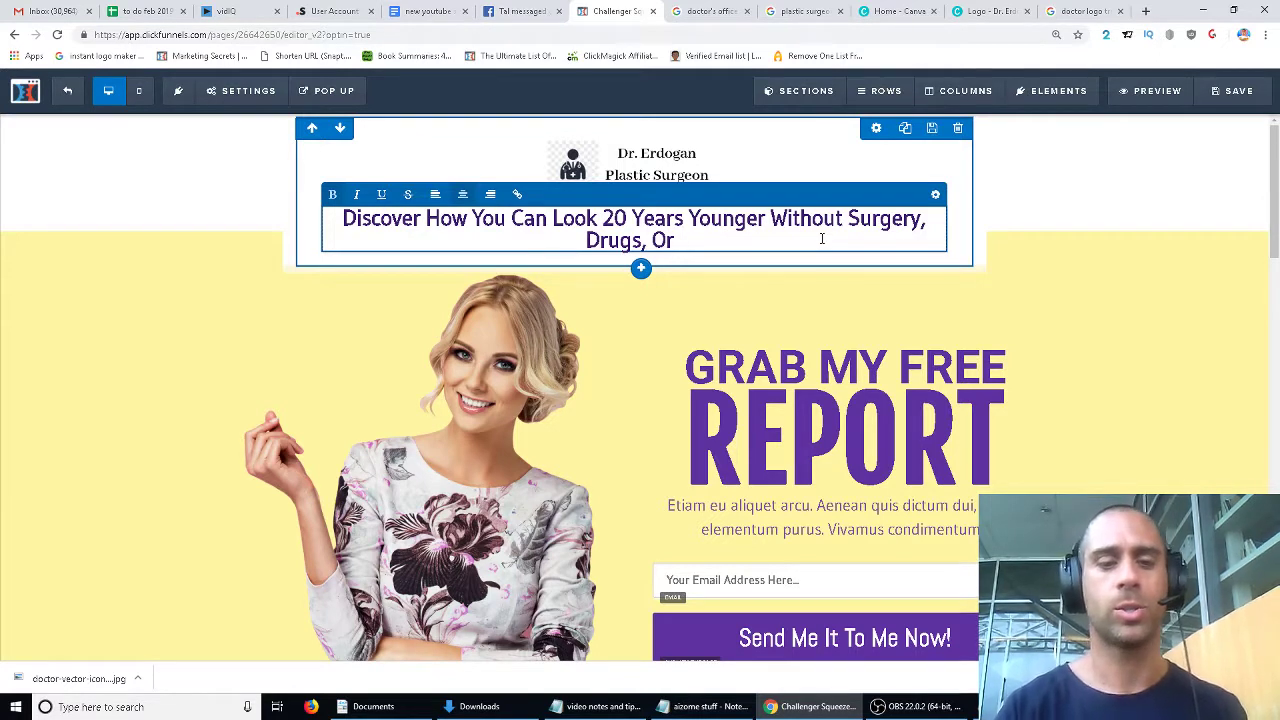
pyautogui.write('Pa')
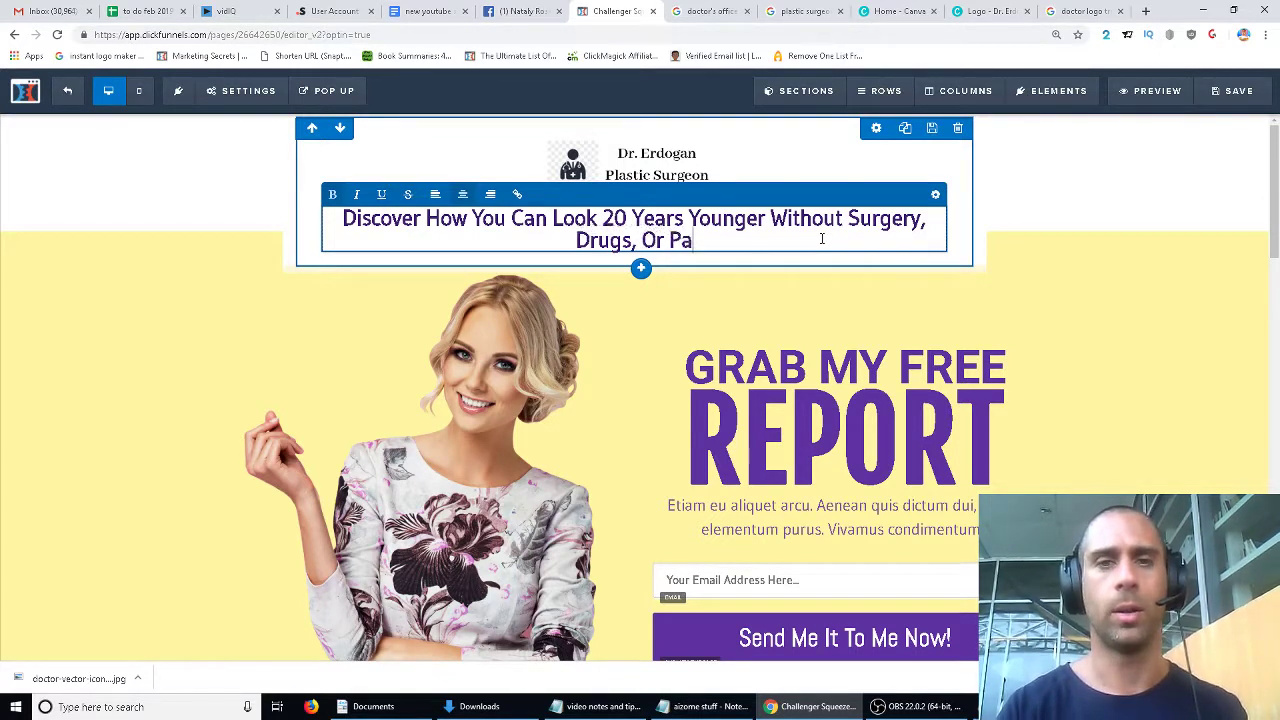
pyautogui.write('inful Procedures')
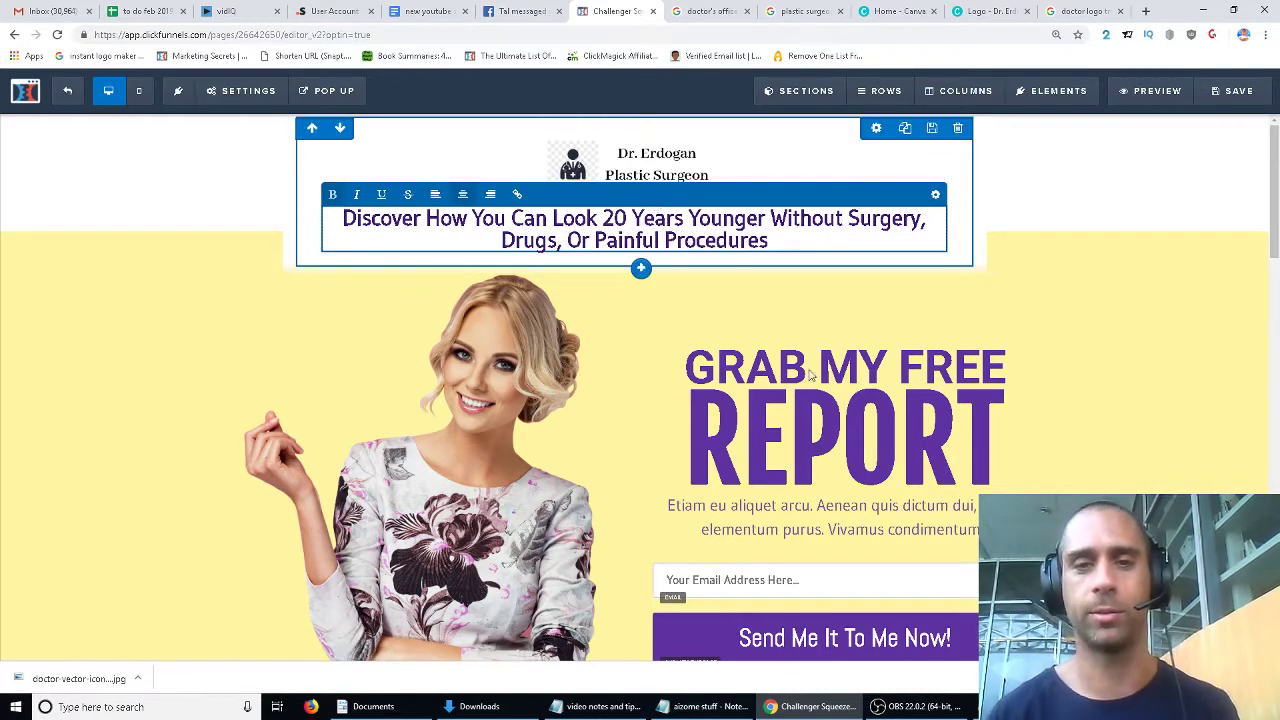
pyautogui.click(902, 412)
pyautogui.click(902, 410)
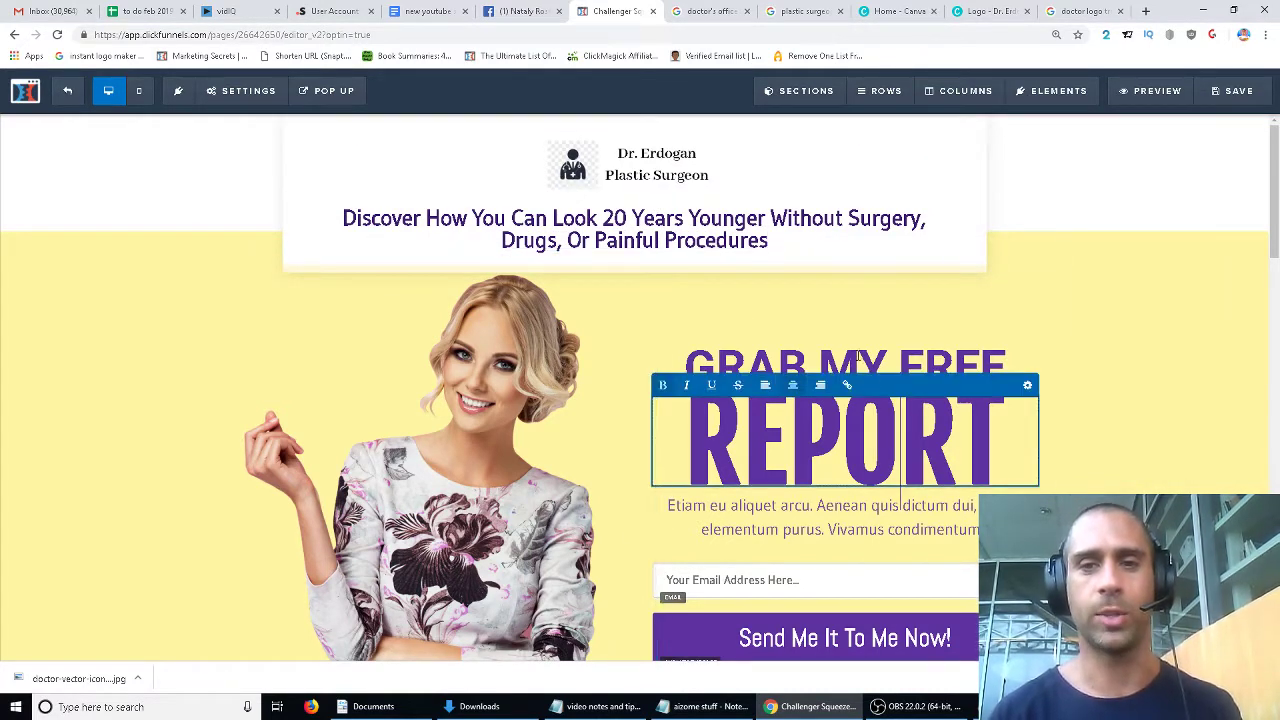
pyautogui.click(845, 370)
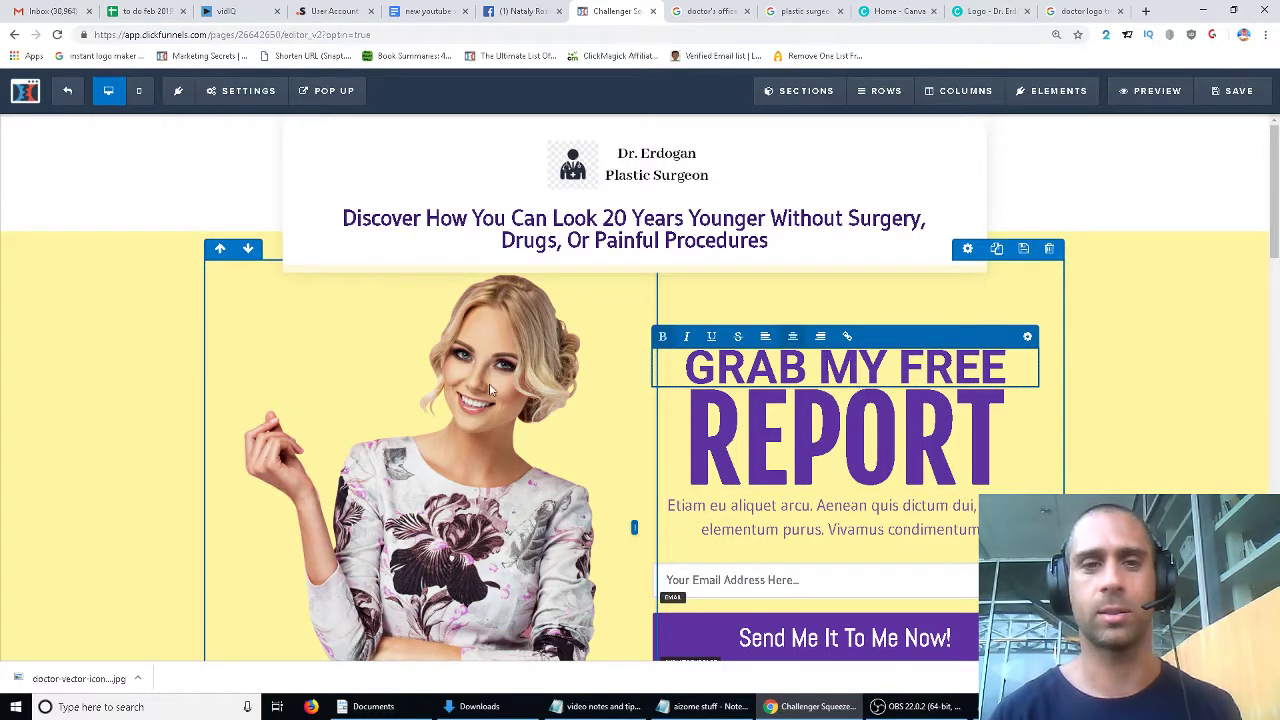
pyautogui.scroll(-2, 489, 383)
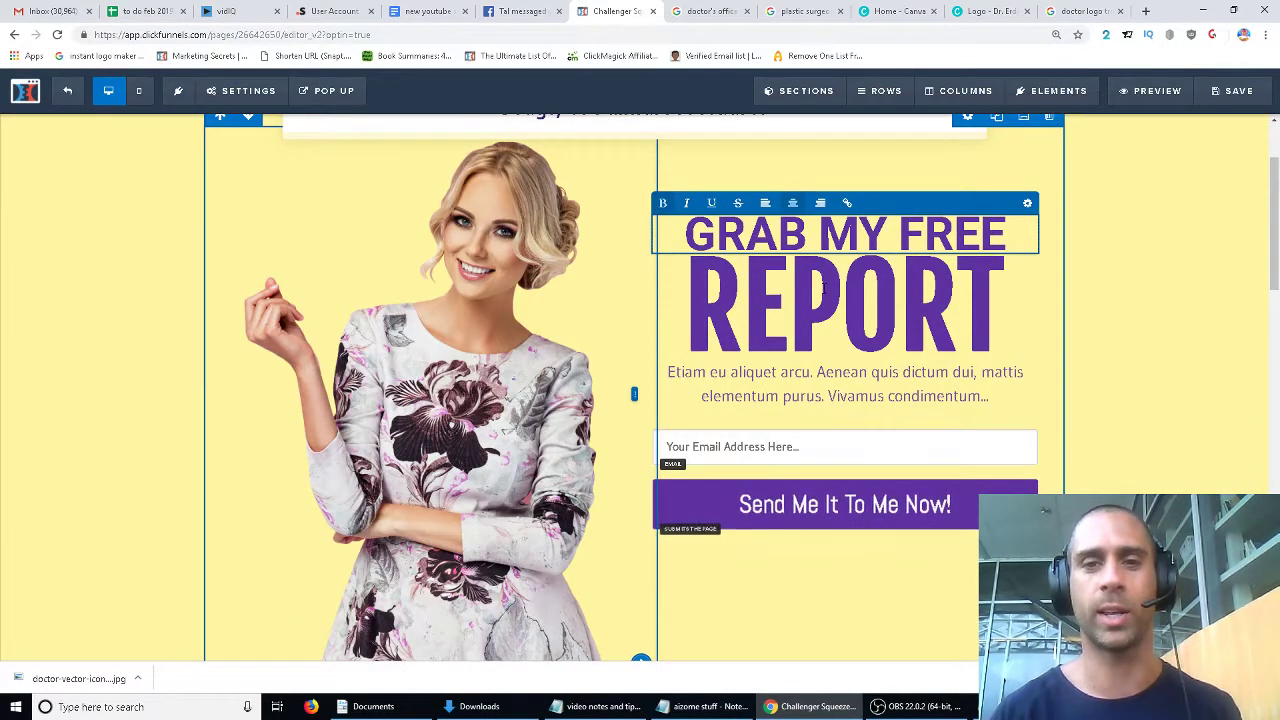
pyautogui.click(824, 287)
pyautogui.scroll(1, 868, 348)
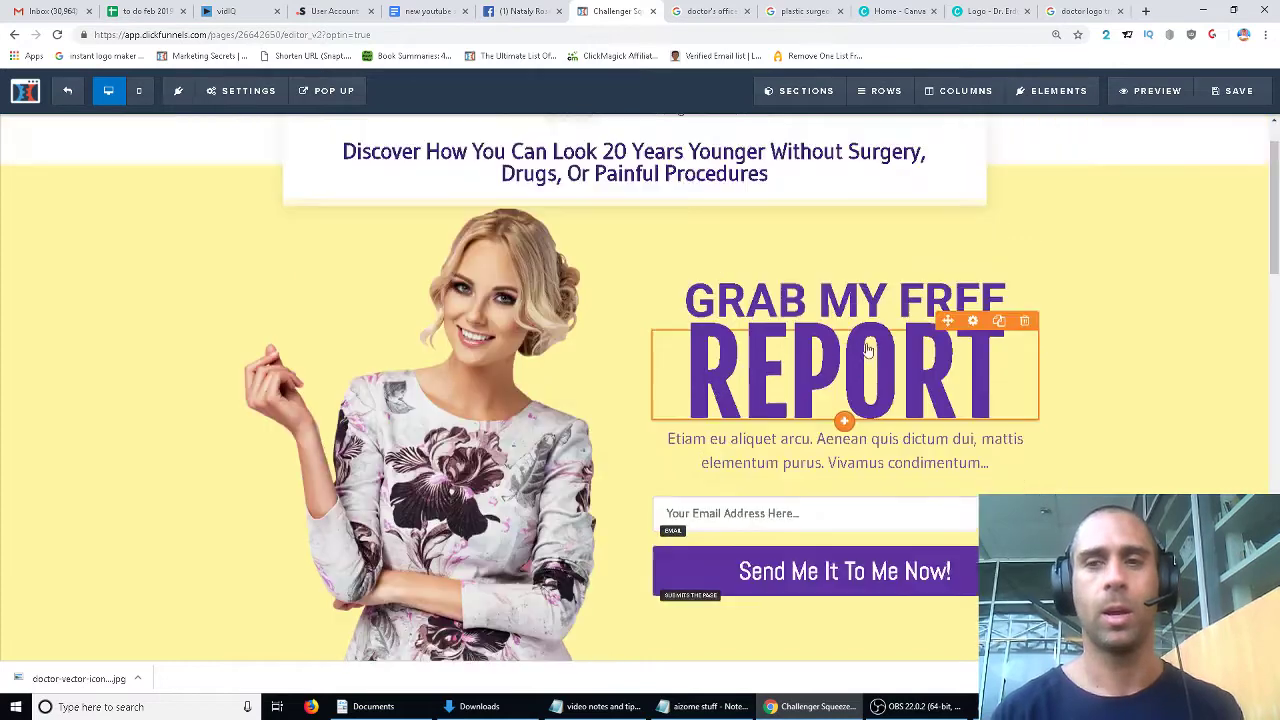
pyautogui.scroll(1, 868, 348)
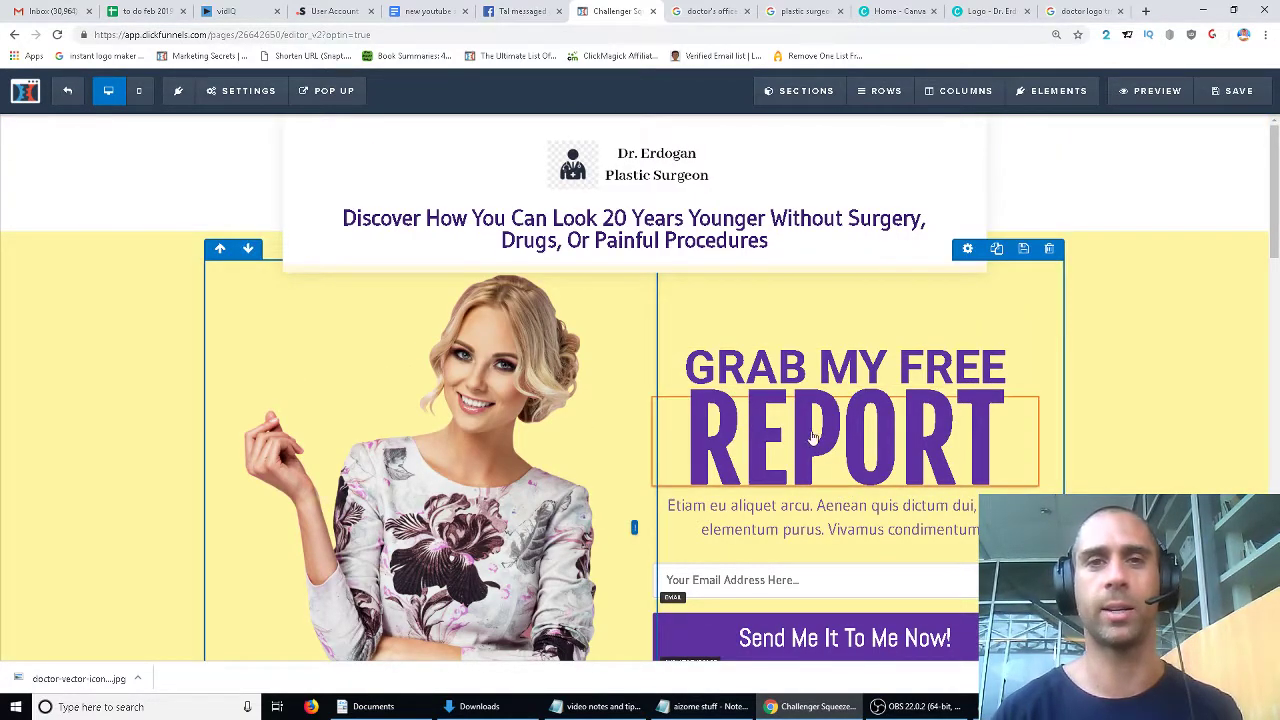
# Replace the "GRAB MY FREE" line above the email form with "SET UP YOUR".
pyautogui.click(810, 372)
pyautogui.tripleClick(810, 370)
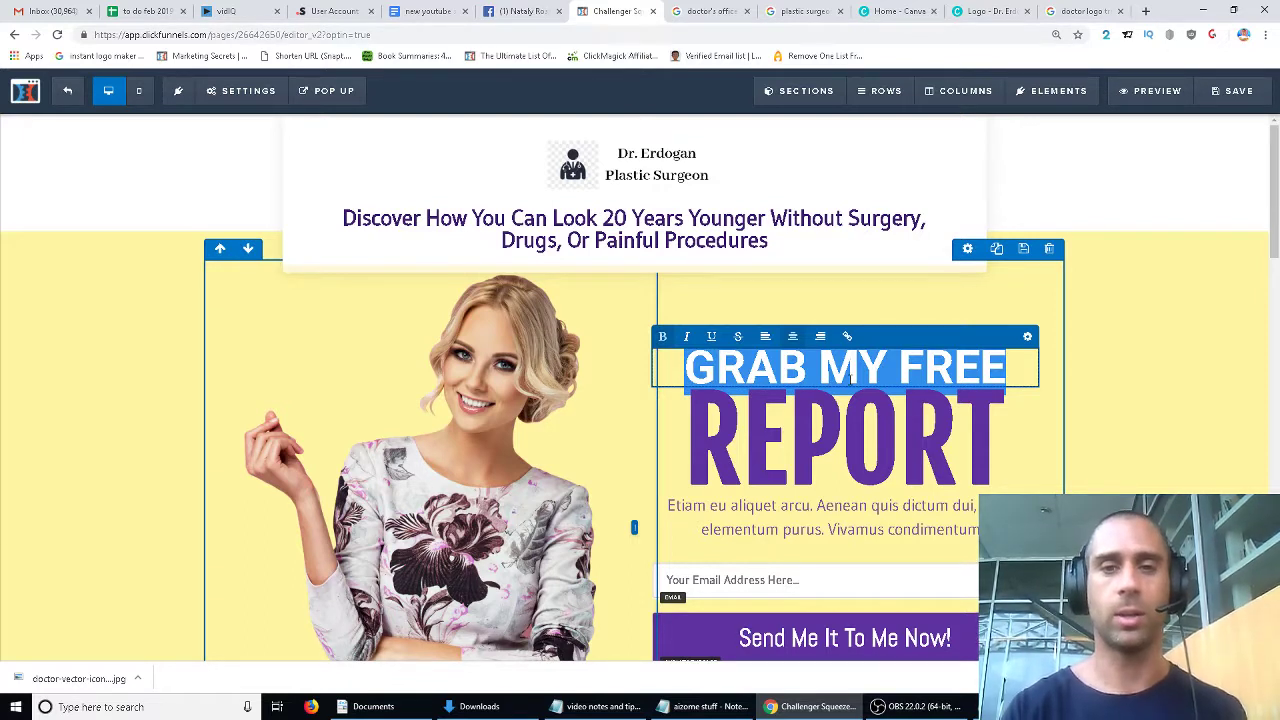
pyautogui.write('SET UP YOUR')
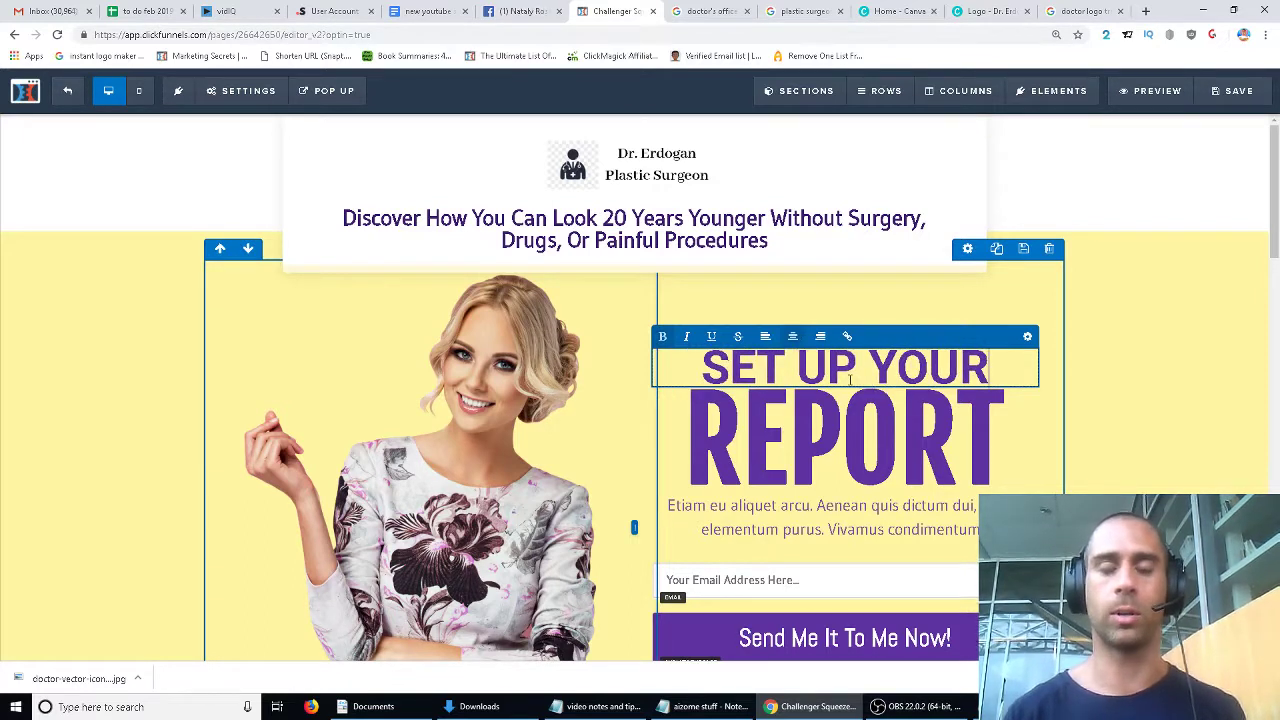
# Replace the large word "REPORT" above the email form with "FREE CONSULTATION".
pyautogui.click(822, 432)
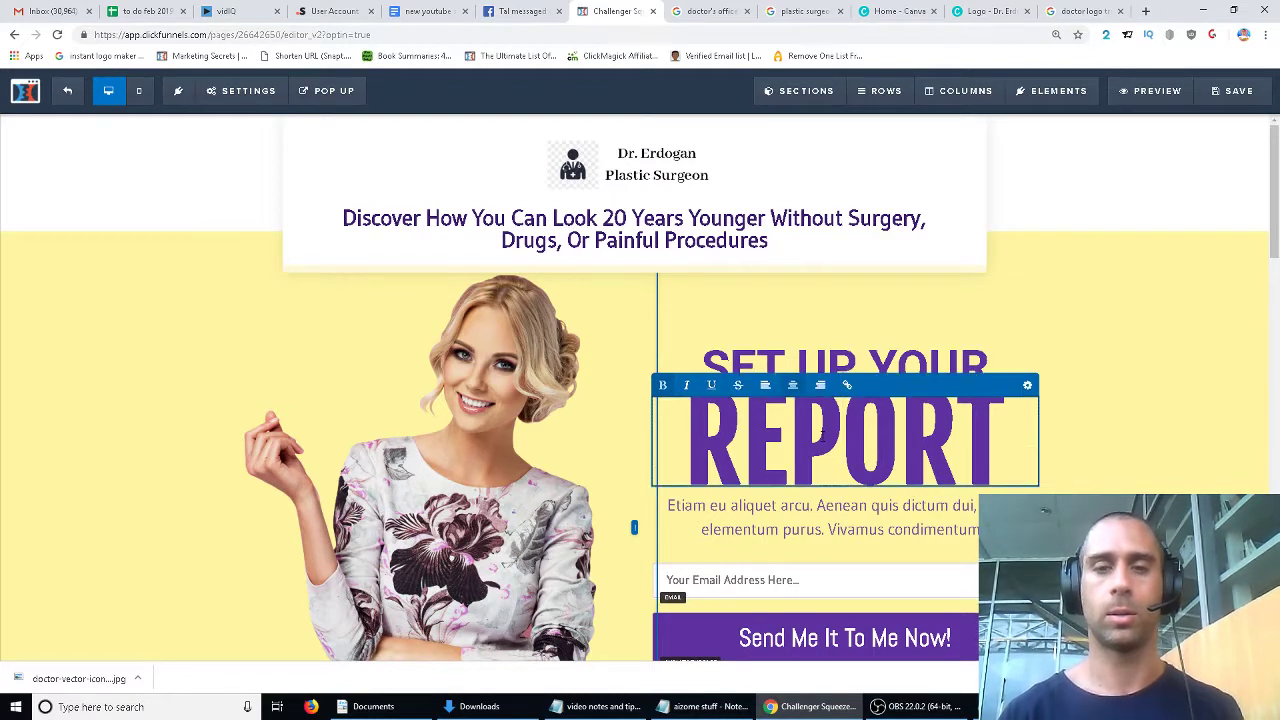
pyautogui.doubleClick(822, 436)
pyautogui.write('CONSULTATION')
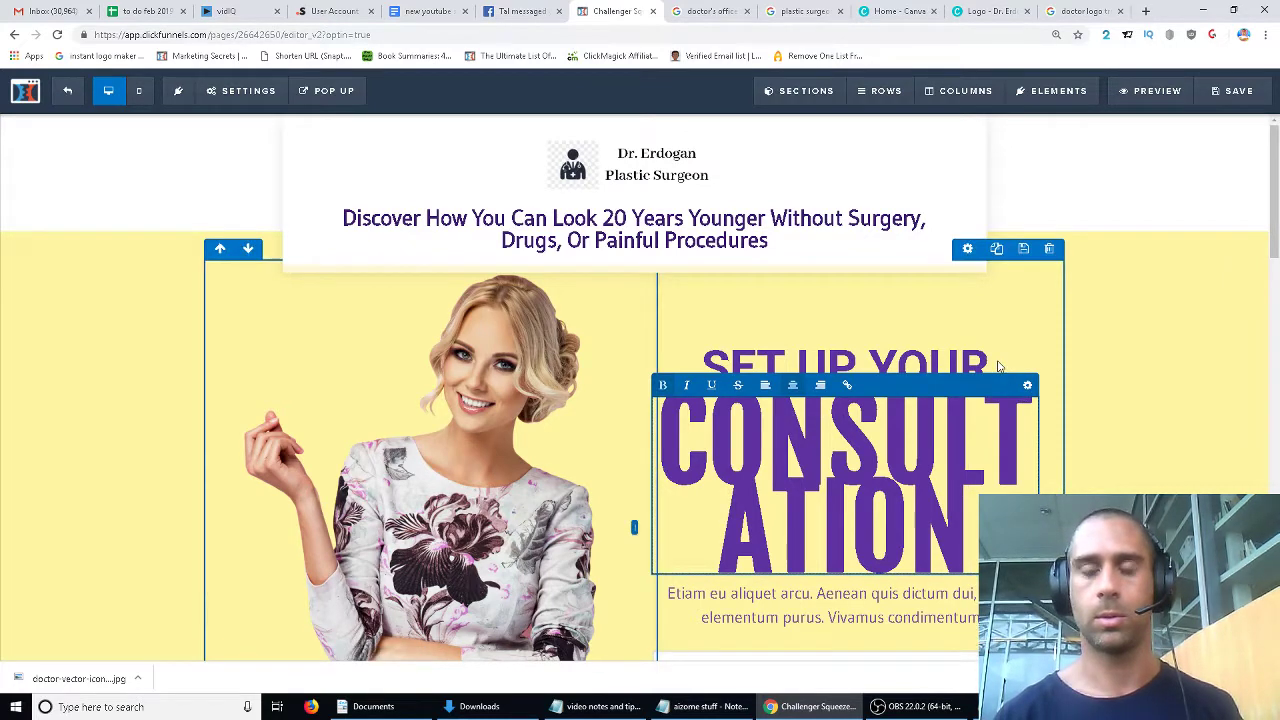
pyautogui.click(703, 445)
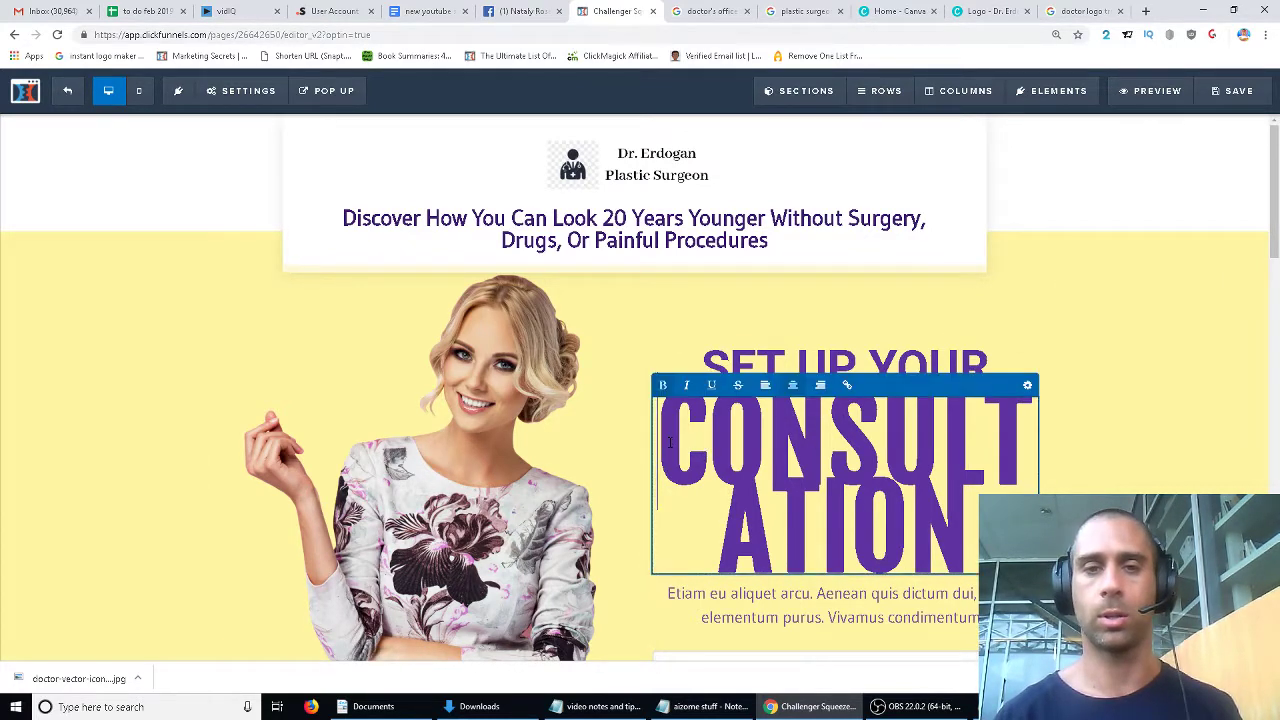
pyautogui.write('FREE')
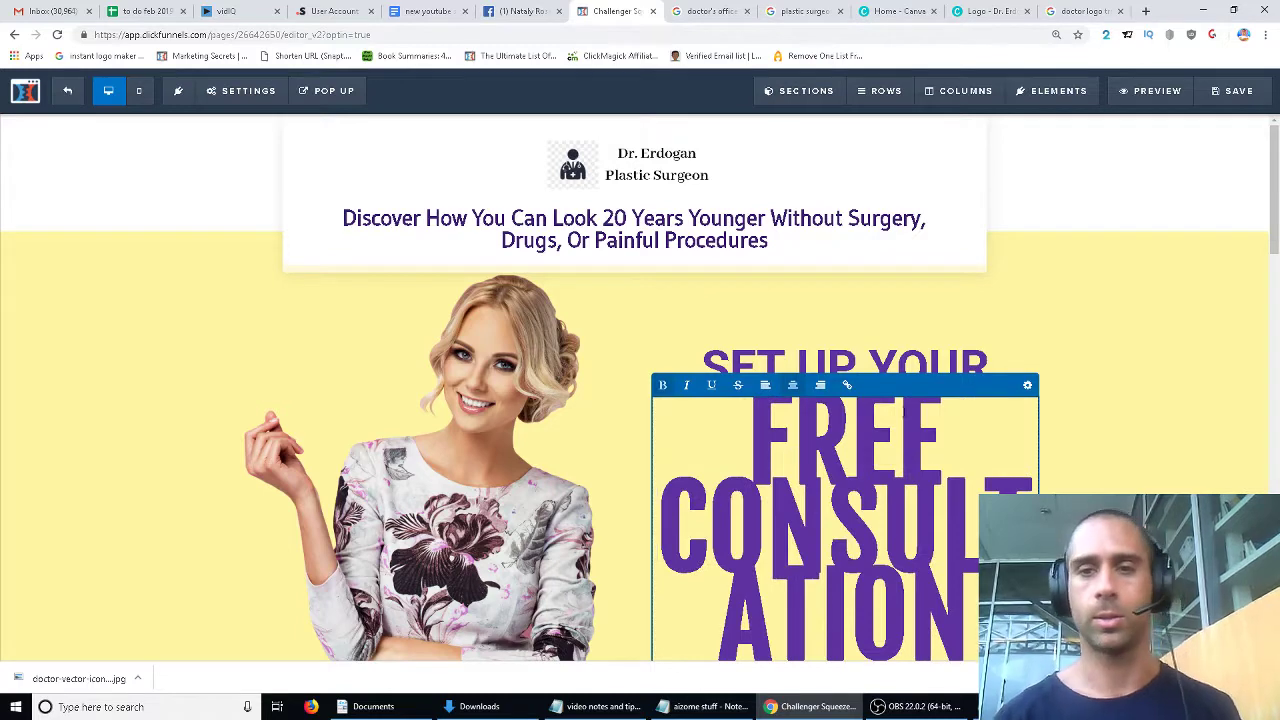
# Reduce the font size of the "FREE CONSULTATION" headline so that it fits on one line.
pyautogui.click(1027, 385)
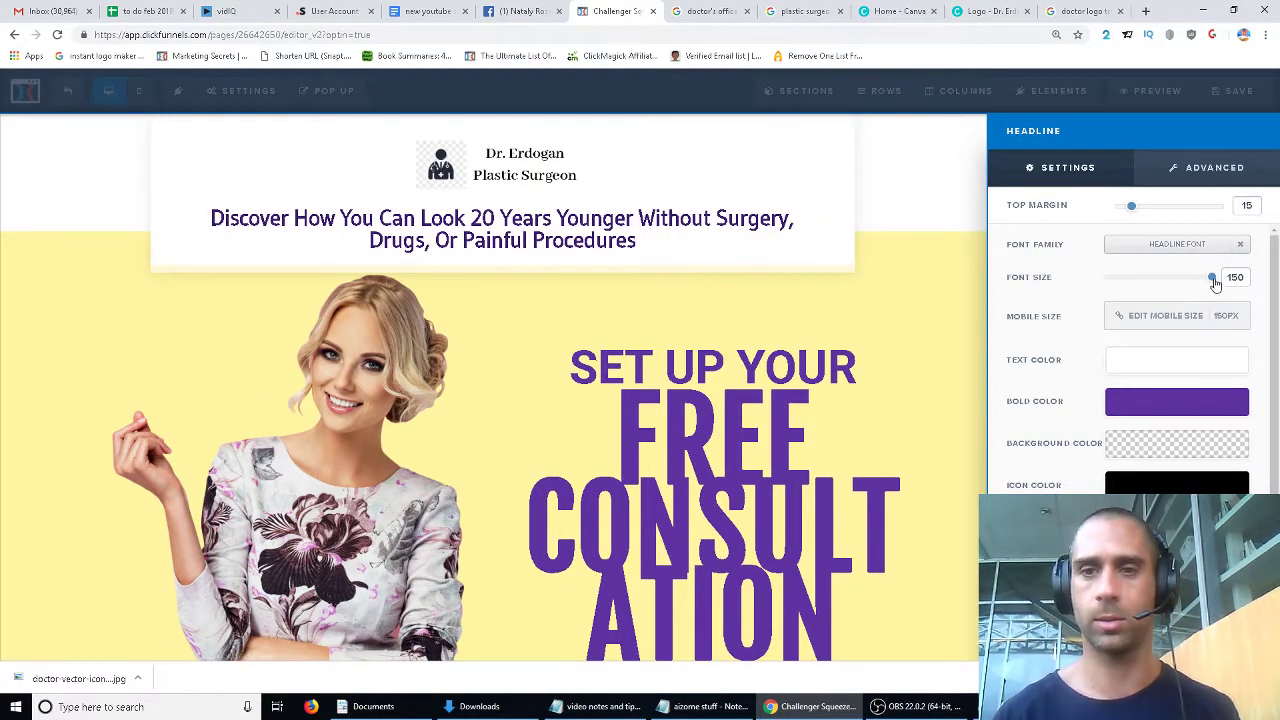
pyautogui.moveTo(1215, 283); pyautogui.dragTo(1191, 289)
pyautogui.click(848, 370)
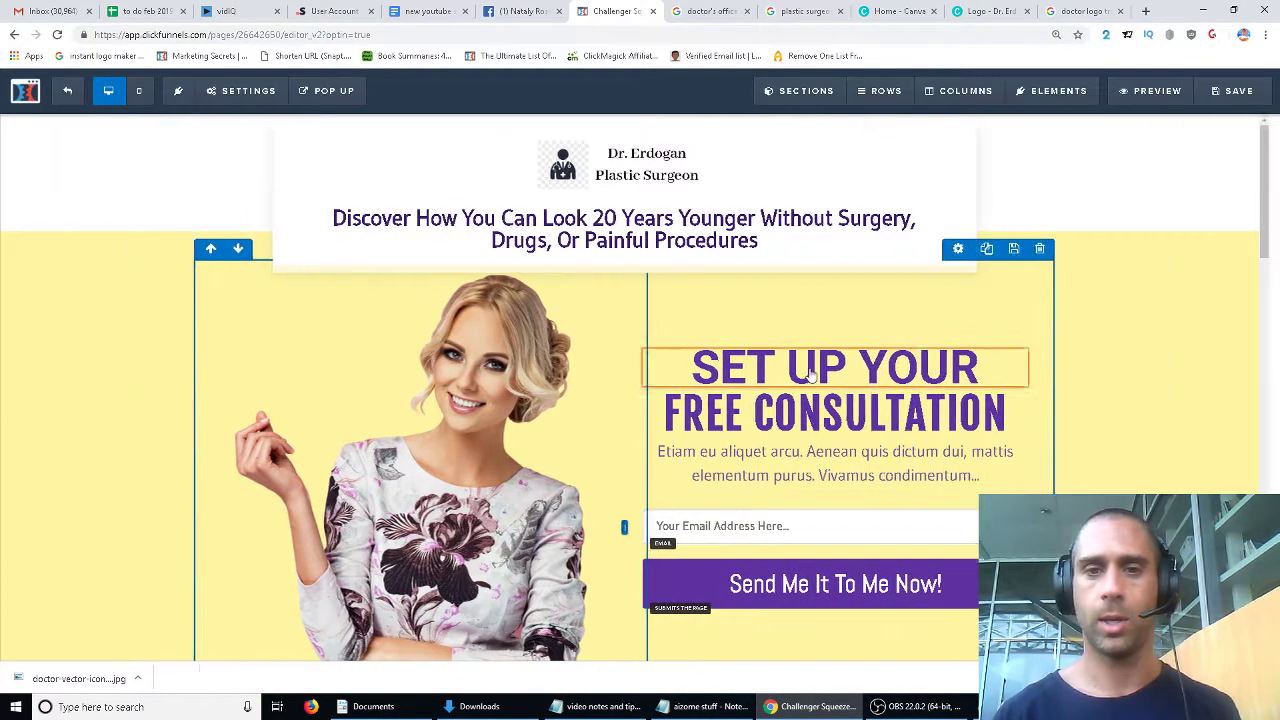
# Set the font size of the "SET UP YOUR" headline to 46.
pyautogui.click(815, 372)
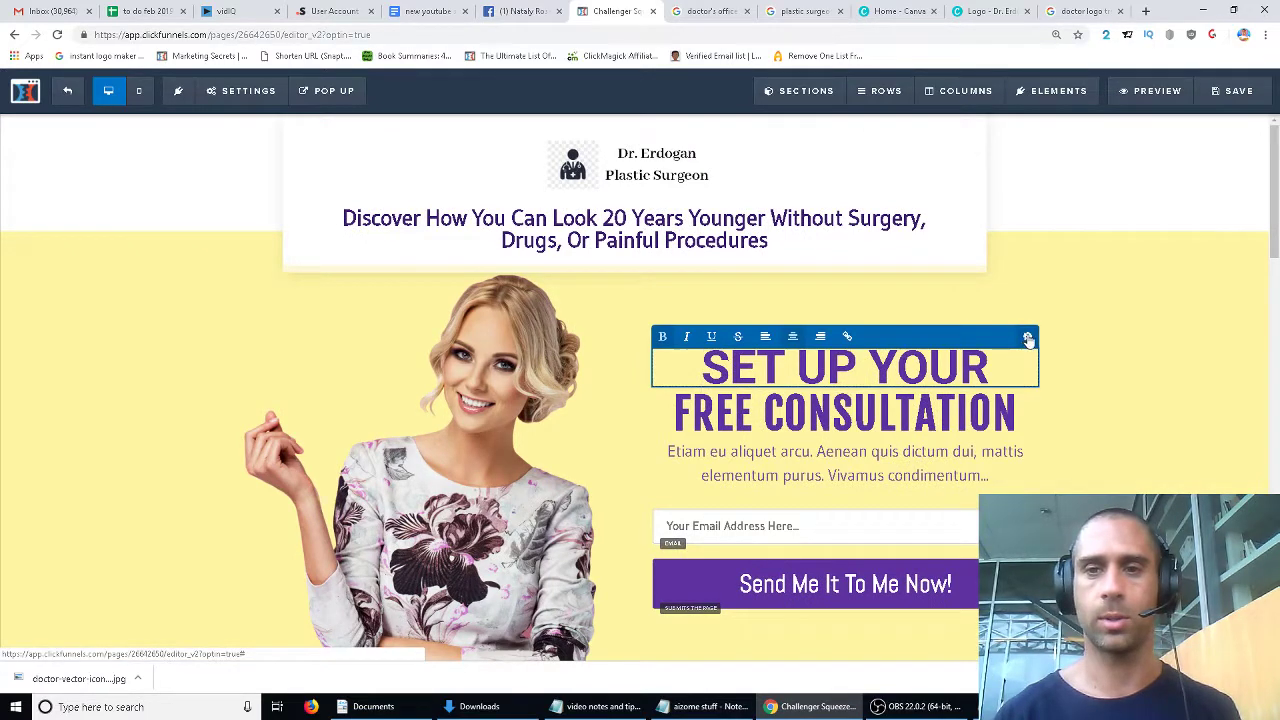
pyautogui.click(1028, 337)
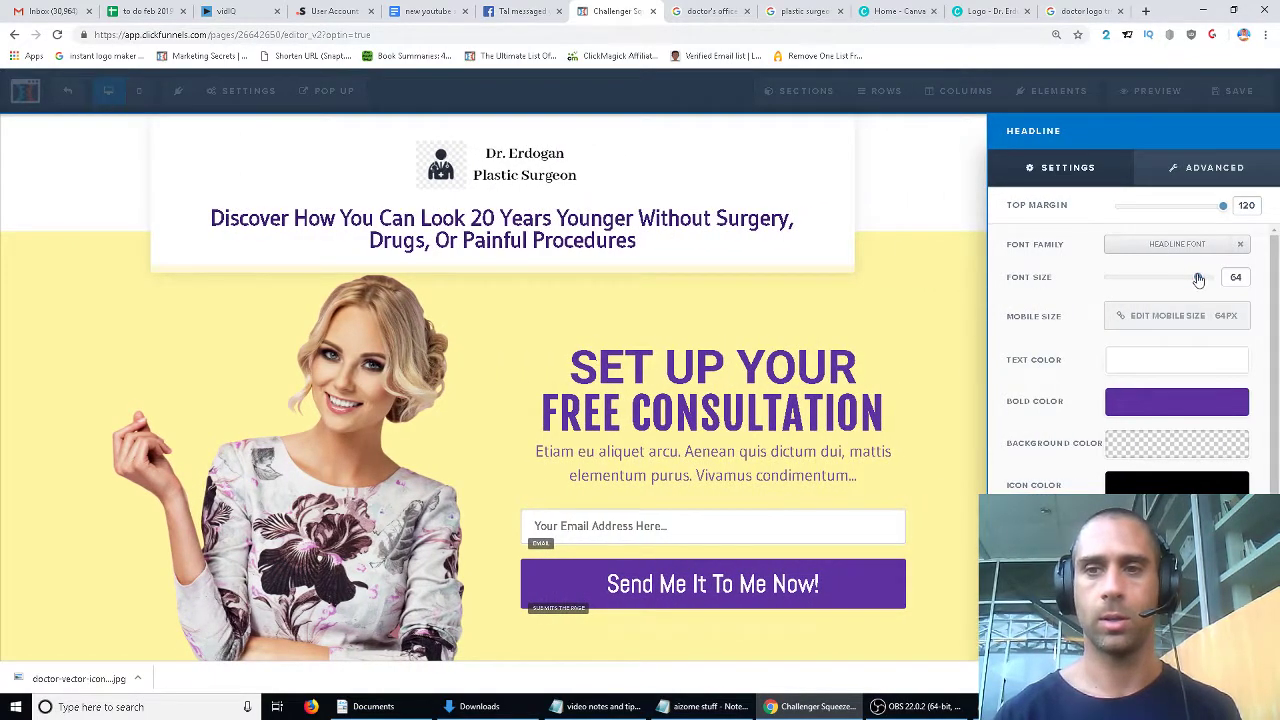
pyautogui.moveTo(1197, 277); pyautogui.dragTo(1166, 288)
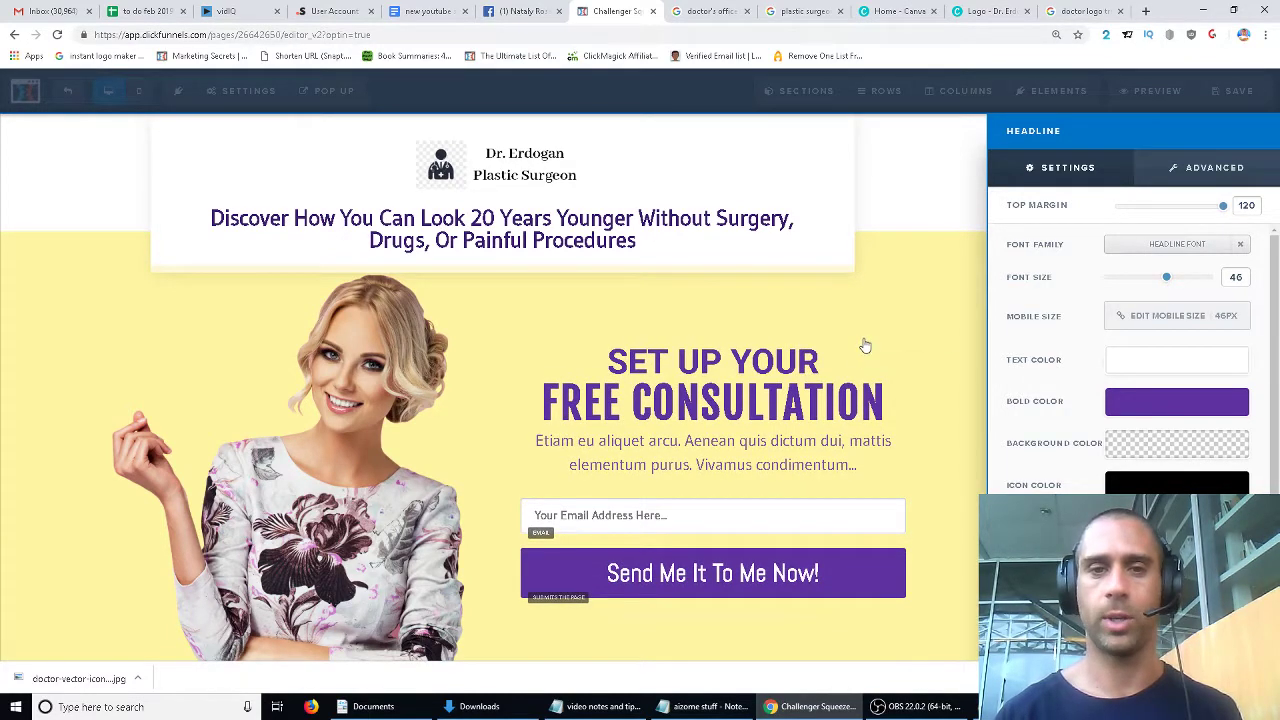
pyautogui.click(863, 346)
# Try to toggle bold formatting on the word "FREE" in the "FREE CONSULTATION" headline.
pyautogui.click(705, 410)
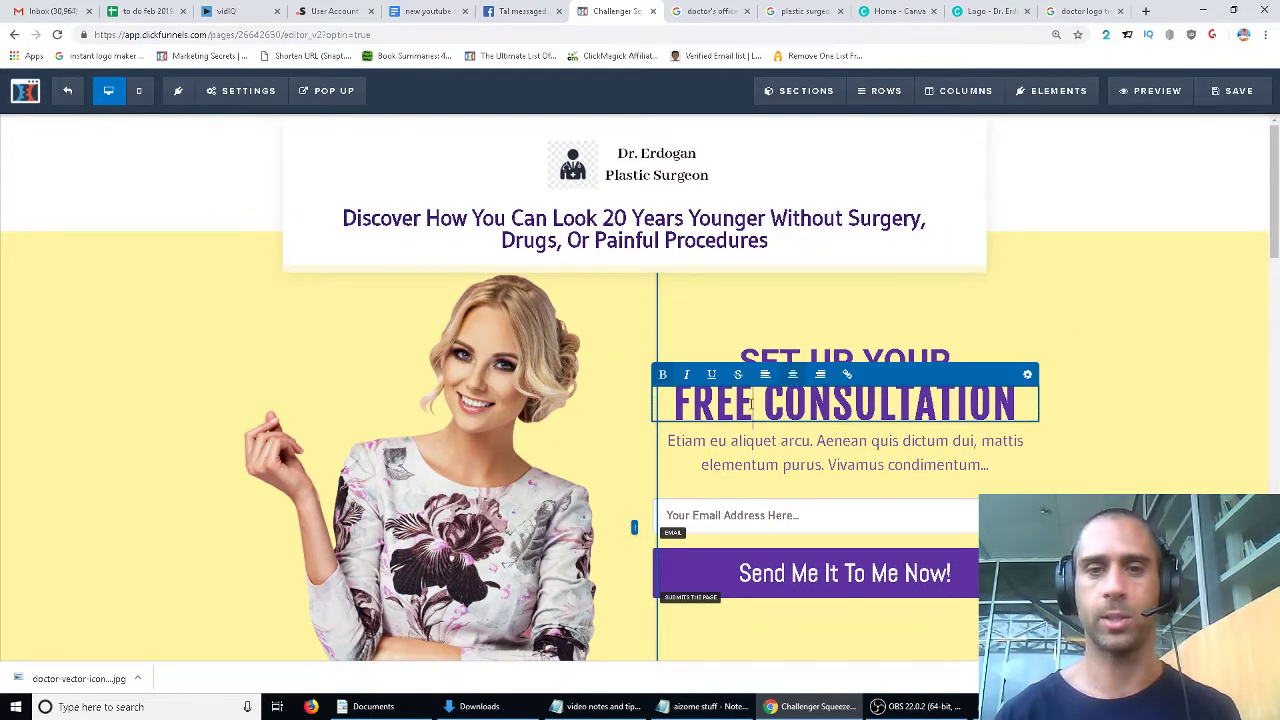
pyautogui.moveTo(753, 404); pyautogui.dragTo(673, 406)
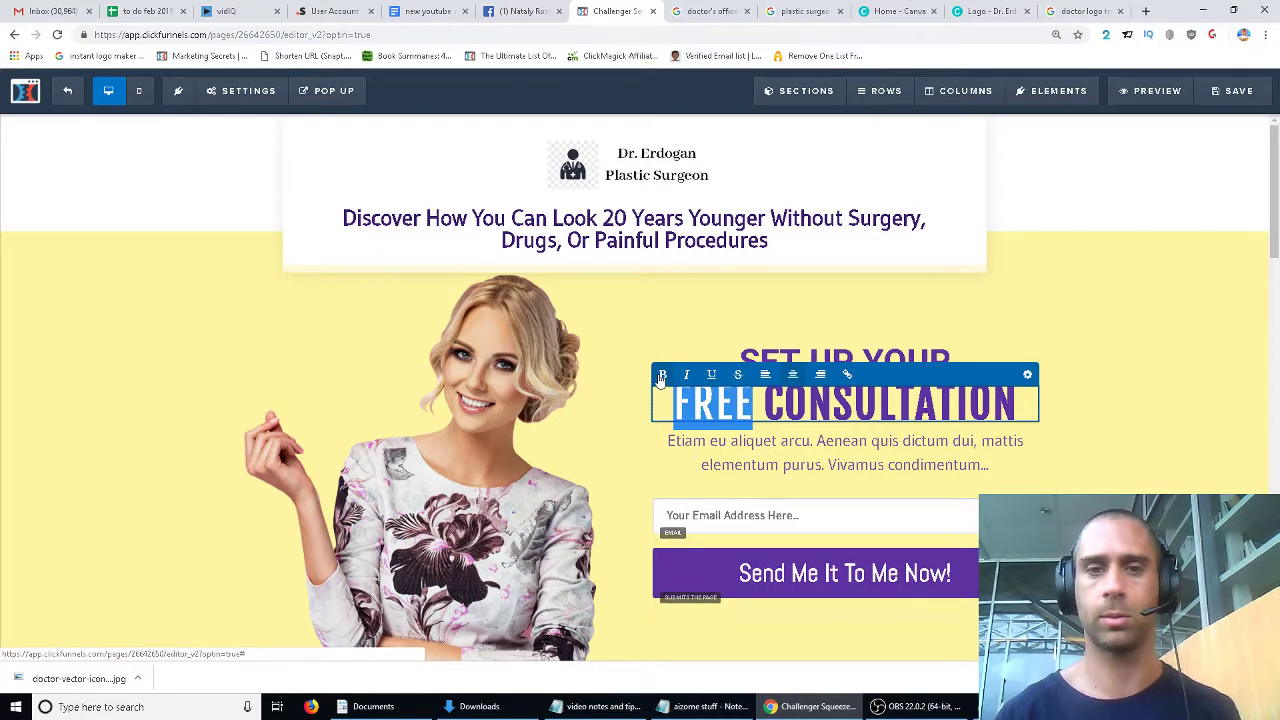
pyautogui.click(662, 375)
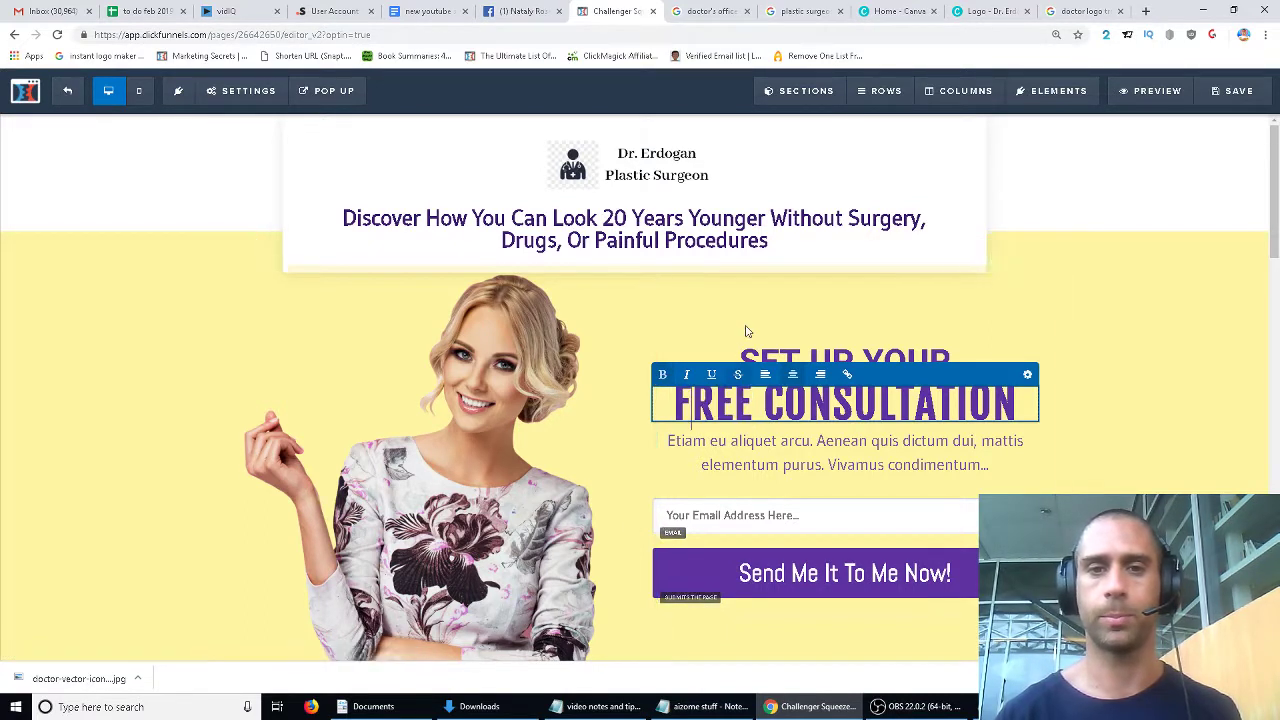
# Replace the placeholder paragraph under "FREE CONSULTATION" with "Just type in your BEST email address and we'll".
pyautogui.click(857, 449)
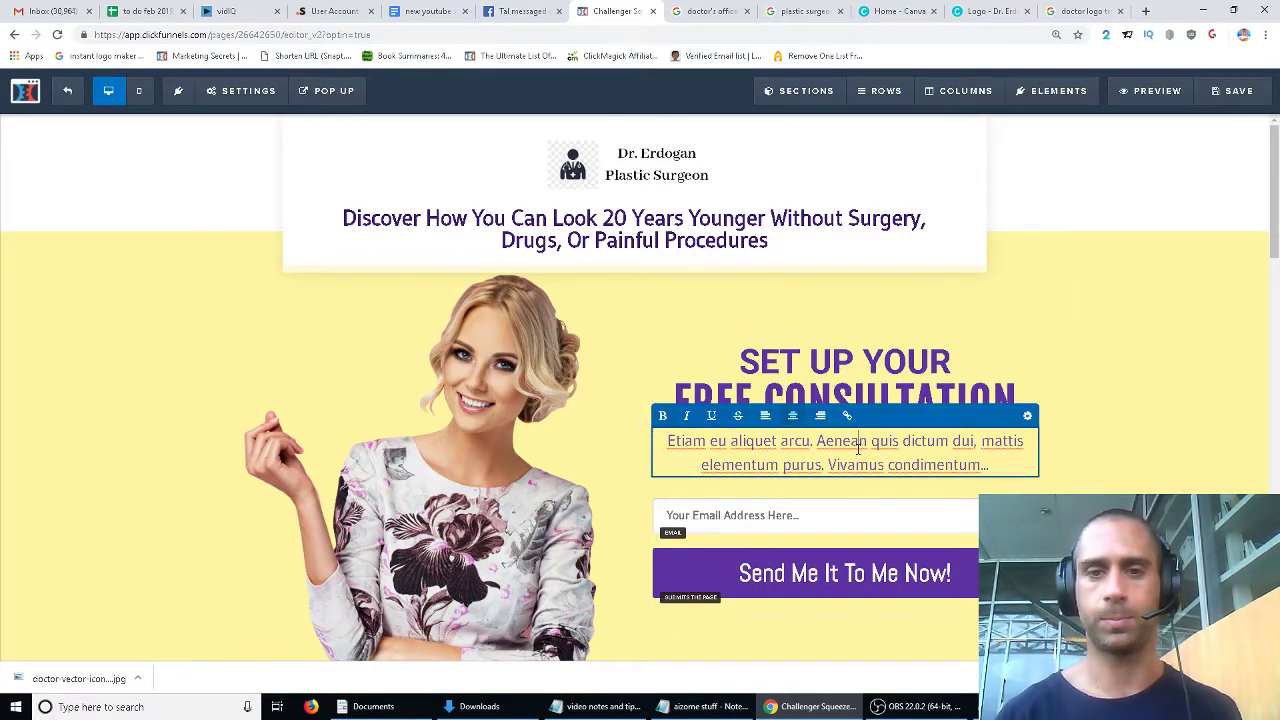
pyautogui.tripleClick(857, 449)
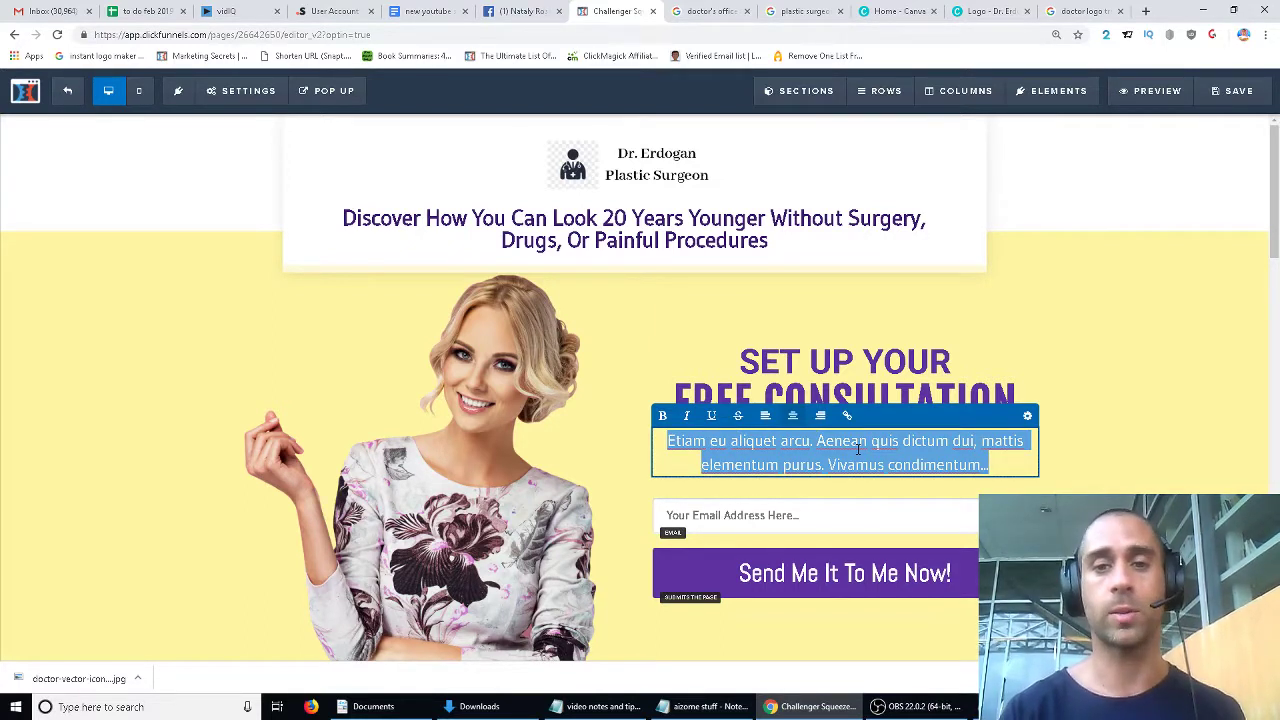
pyautogui.press('BackSpace')
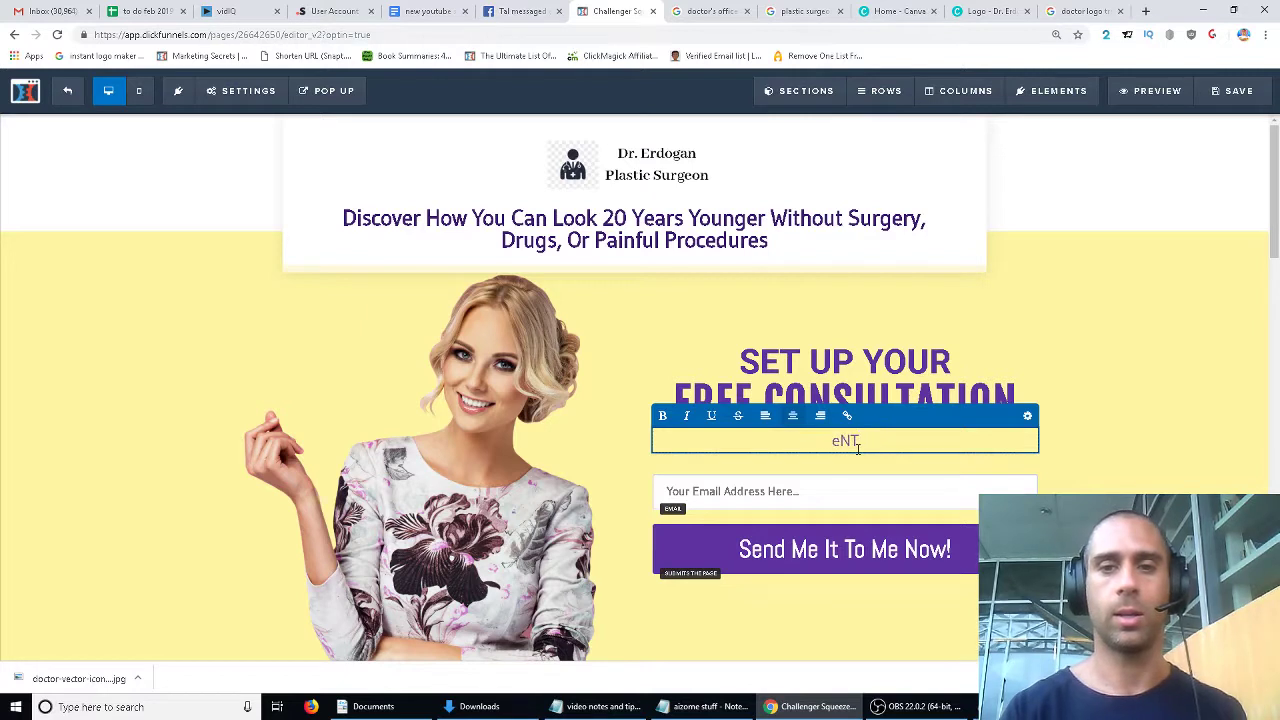
pyautogui.write('Just type i')
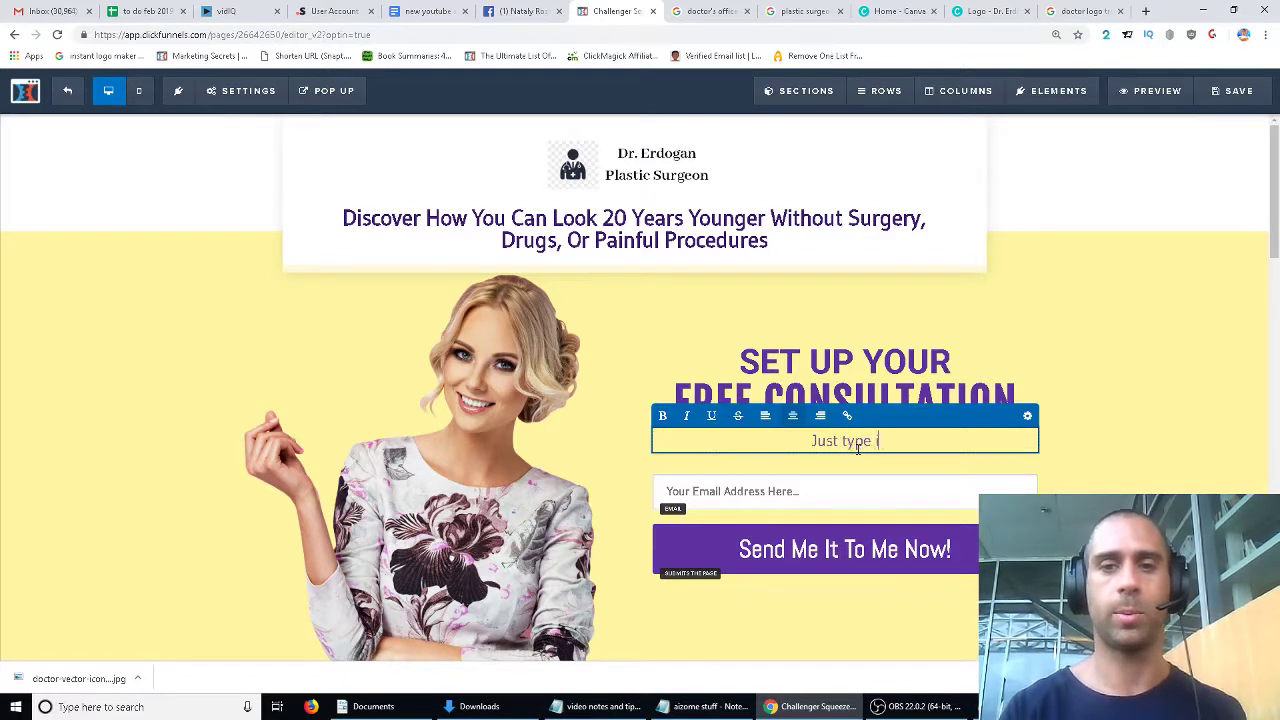
pyautogui.write('n your BEST email')
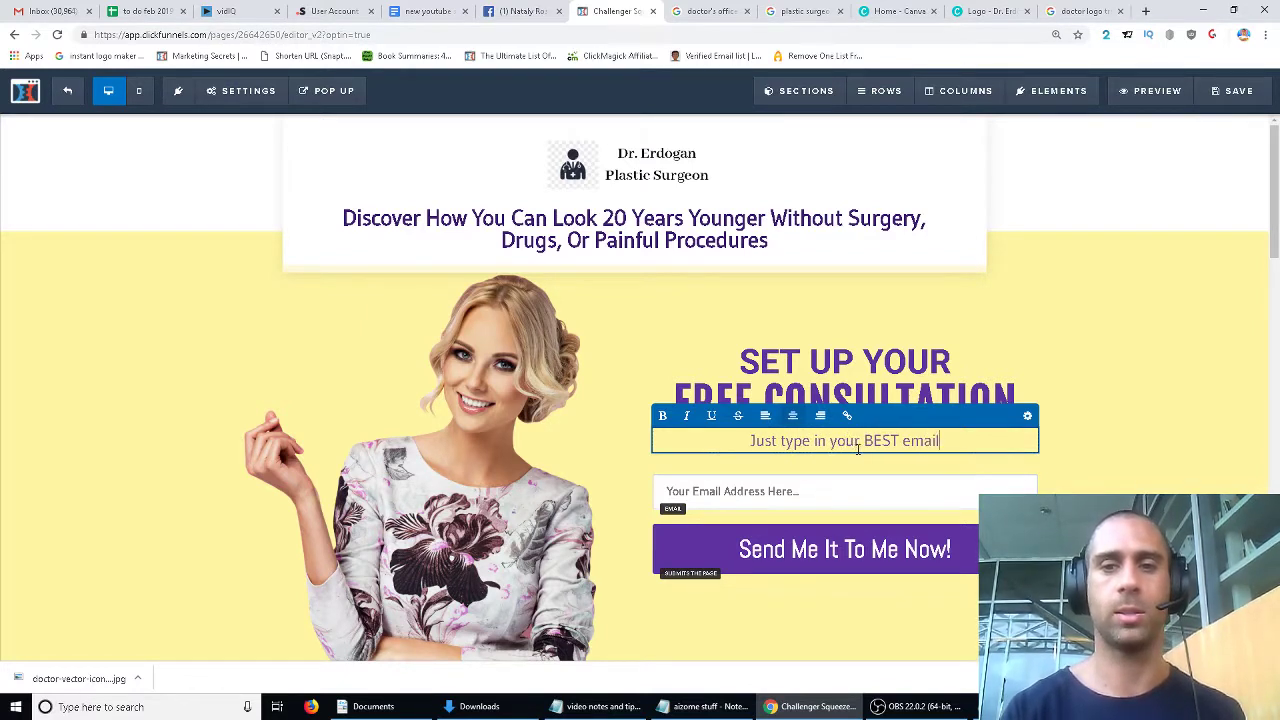
pyautogui.write(' address and ')
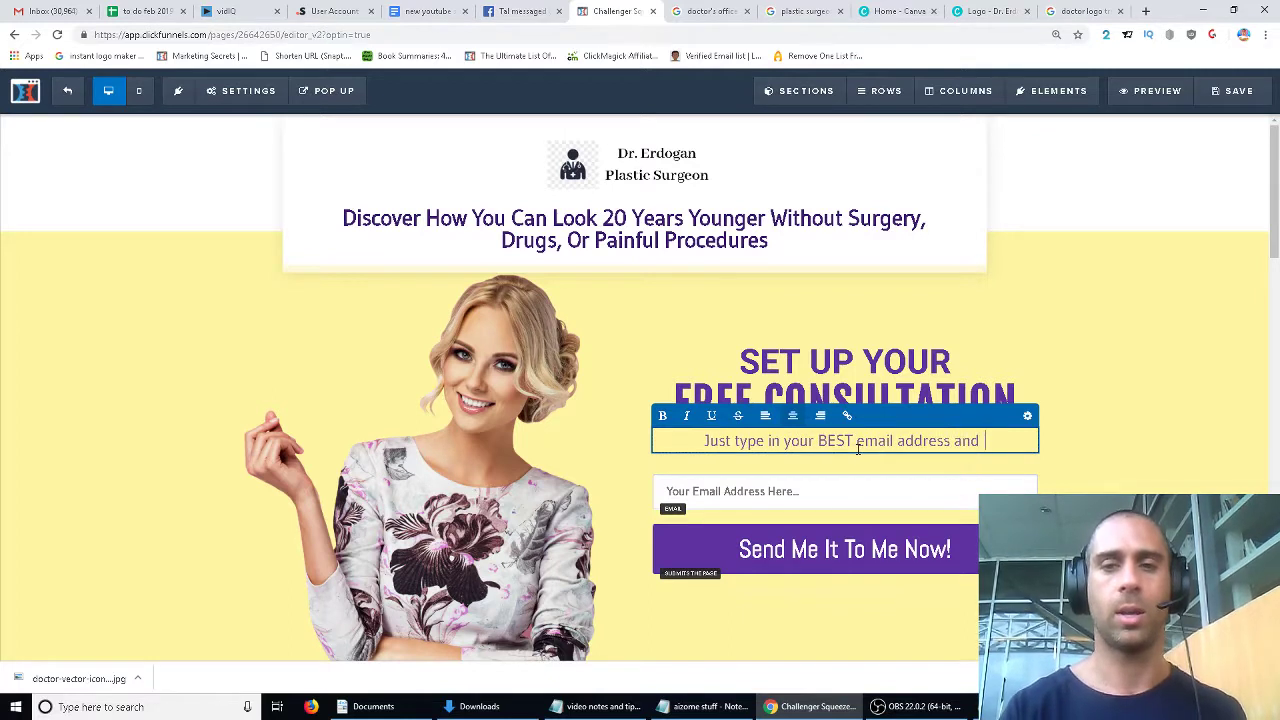
pyautogui.write("we'll ")
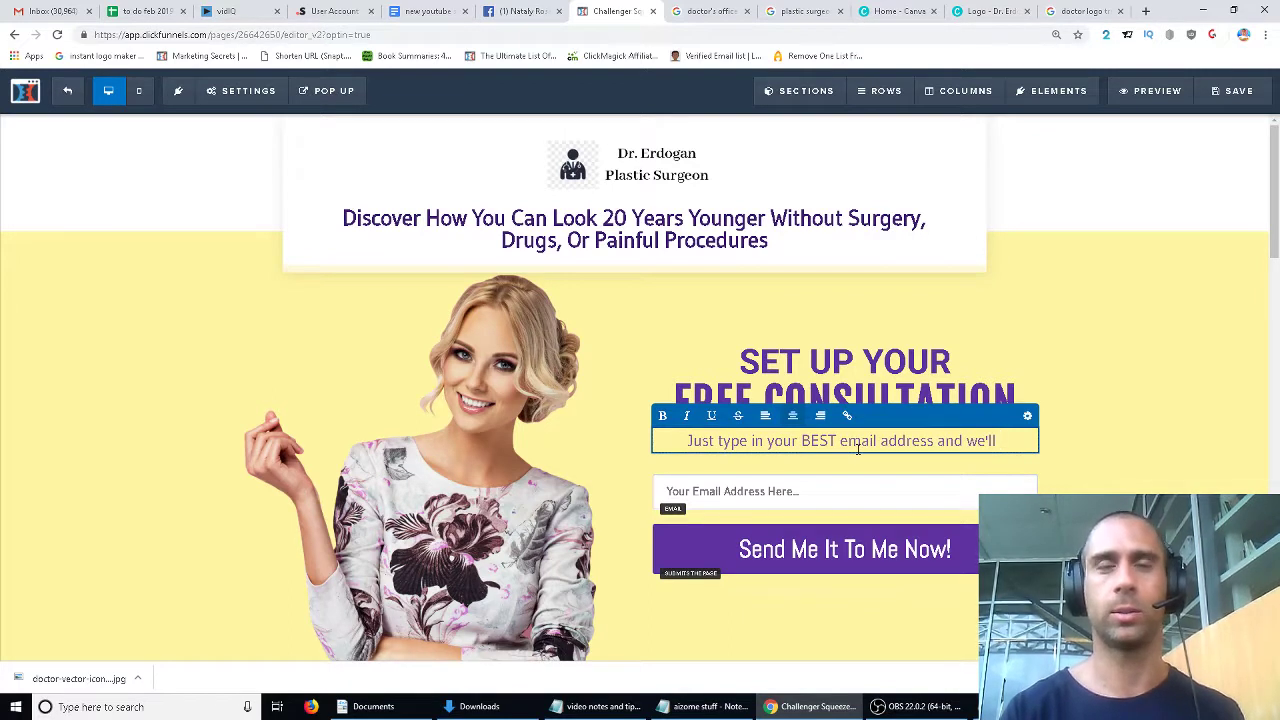
pyautogui.write('send you')
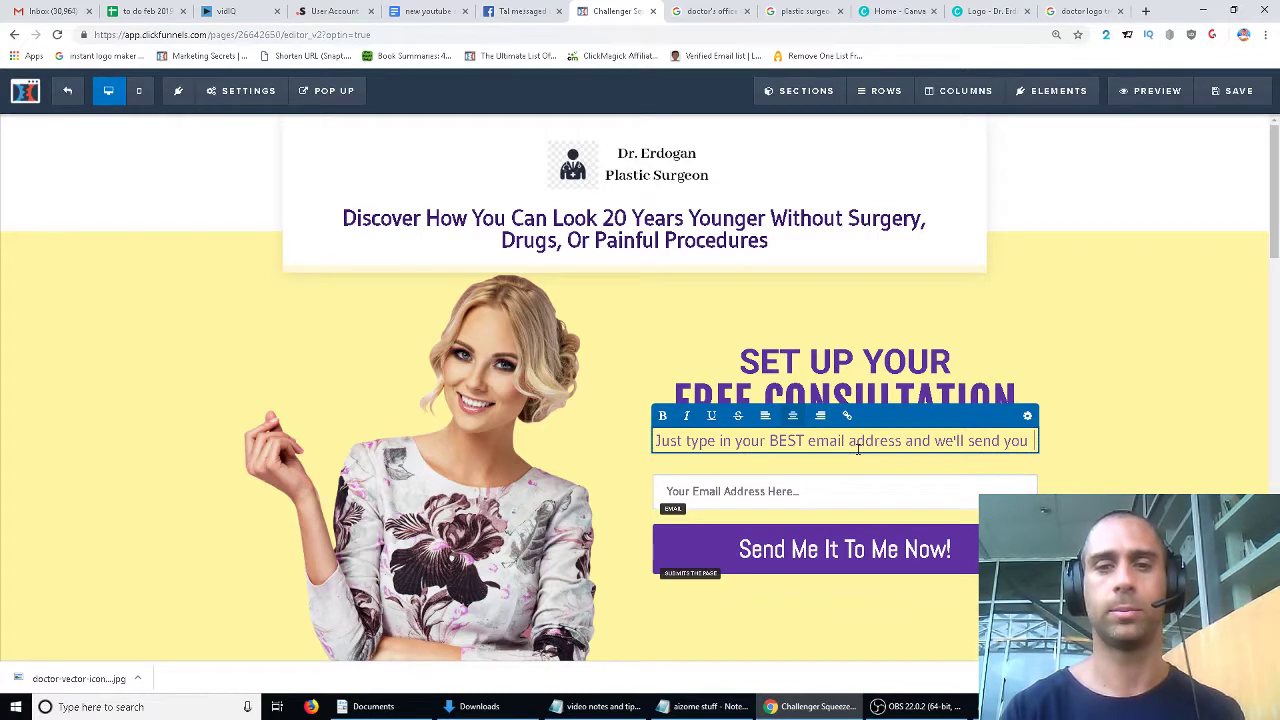
pyautogui.press('BackSpace')
pyautogui.press('BackSpace')
pyautogui.press('BackSpace')
pyautogui.press('BackSpace')
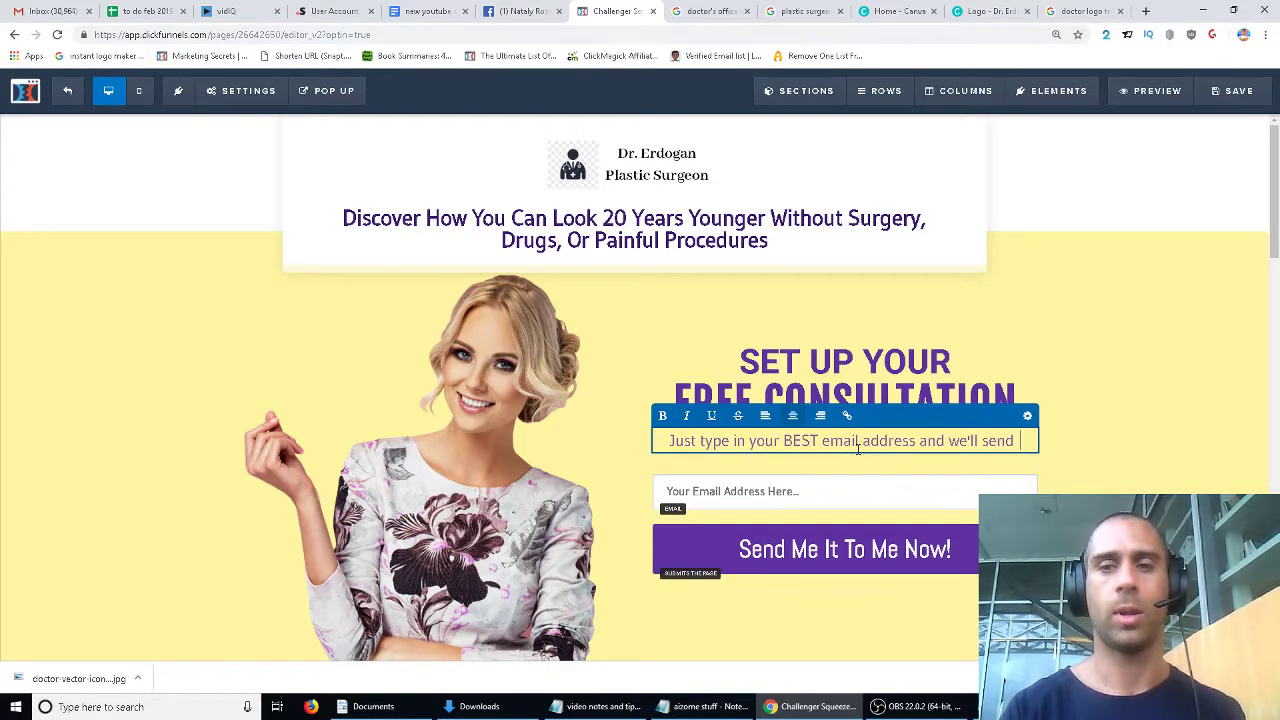
pyautogui.press('BackSpace')
pyautogui.press('BackSpace')
pyautogui.press('BackSpace')
# Complete the paragraph under "FREE CONSULTATION" with "contact you to schedule your 100% free consultation with one of our world-renowned plastic surgeons".
pyautogui.write('contac')
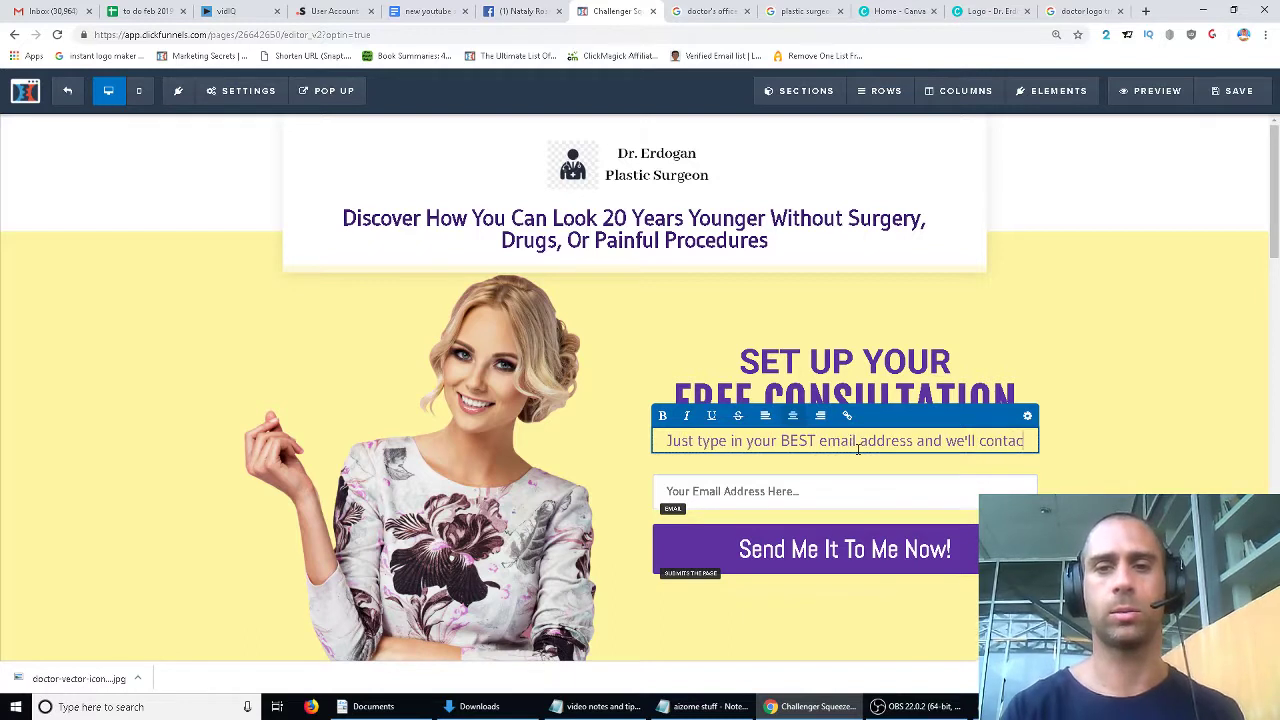
pyautogui.write('t you ')
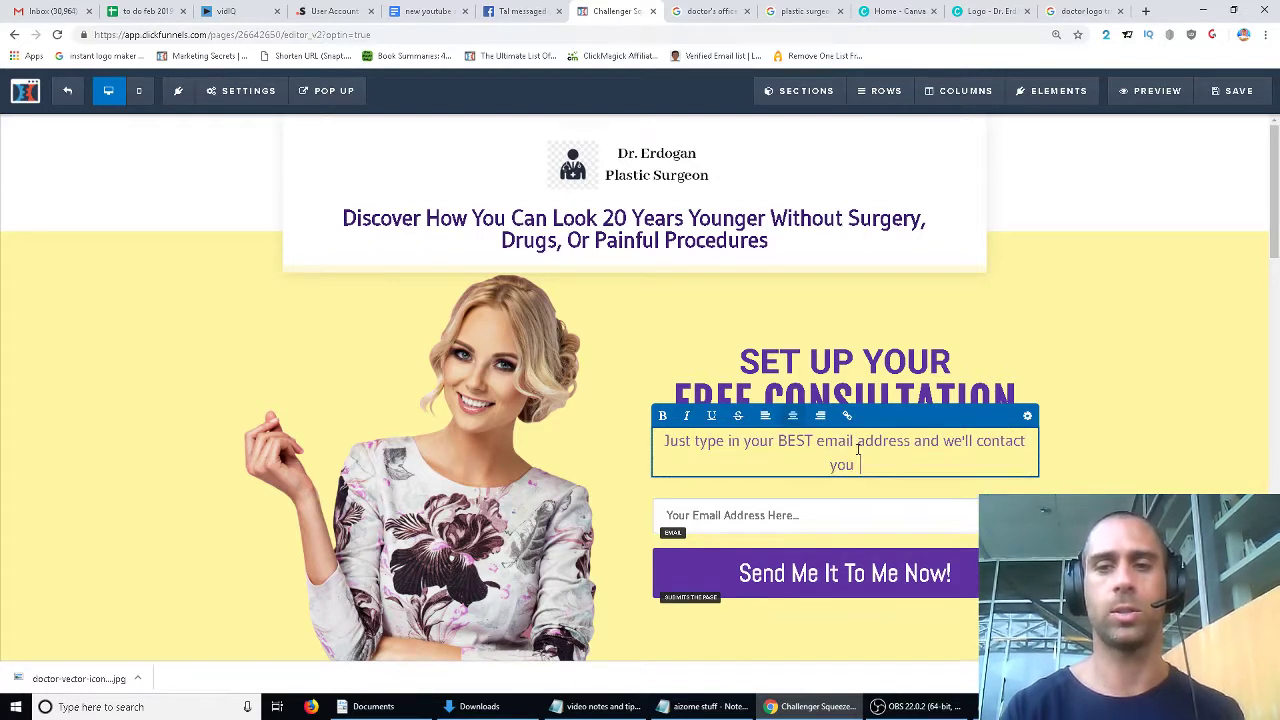
pyautogui.write('to ')
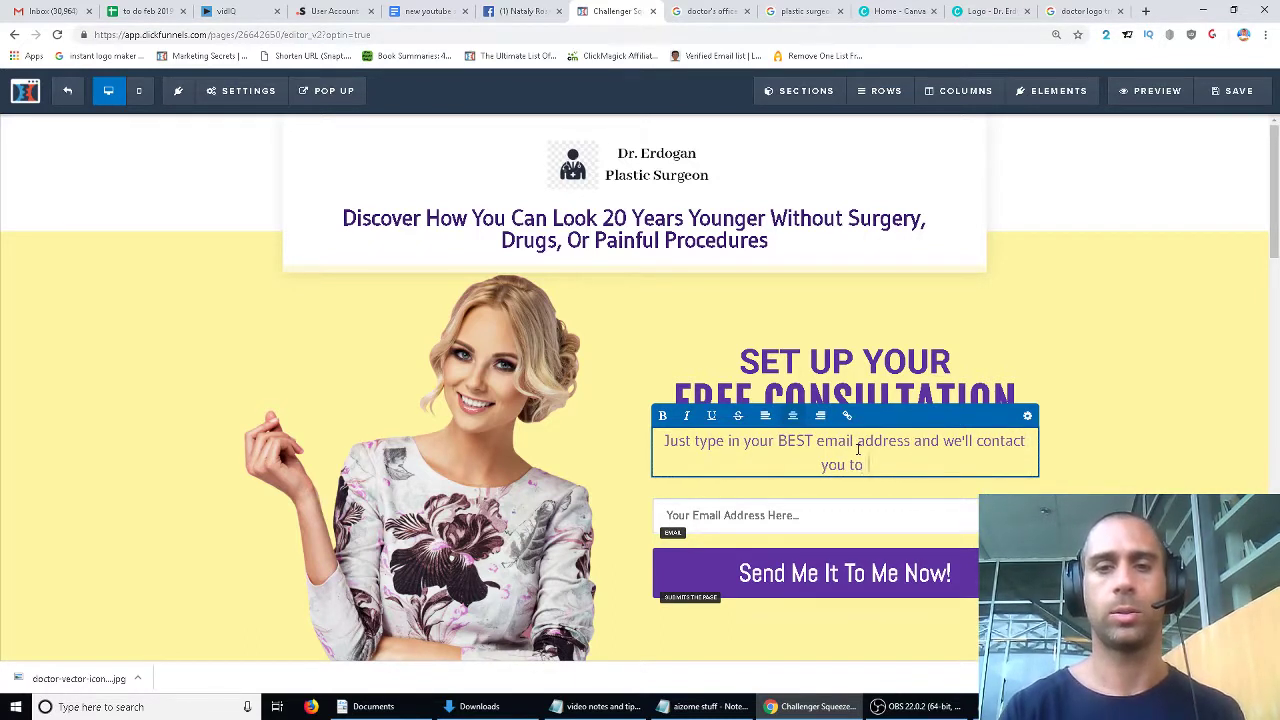
pyautogui.write('schedule your ')
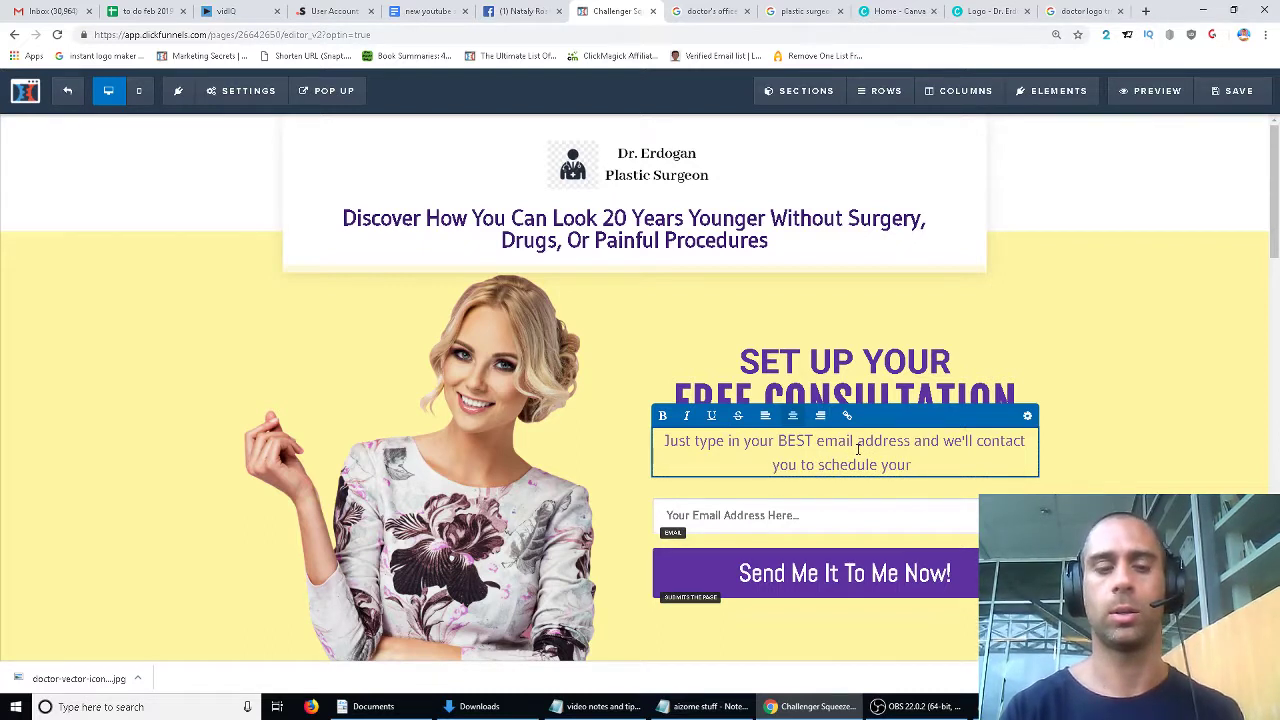
pyautogui.write('100% ')
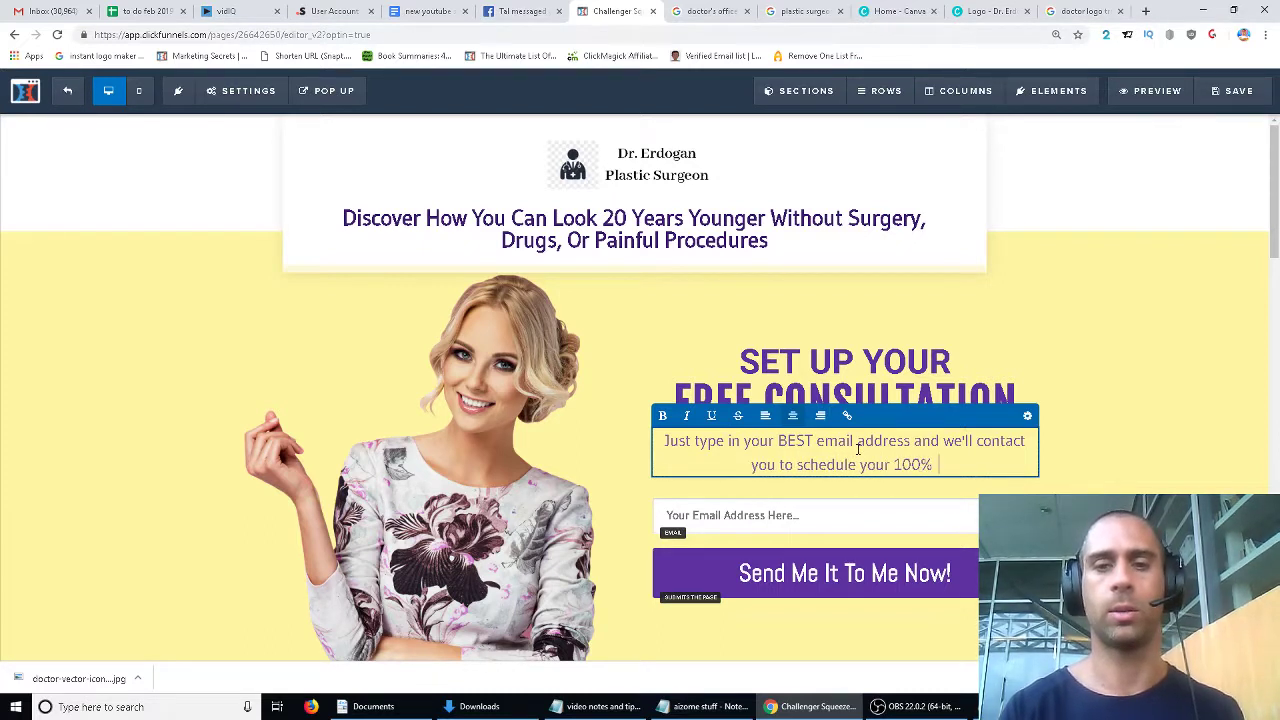
pyautogui.write('free consul')
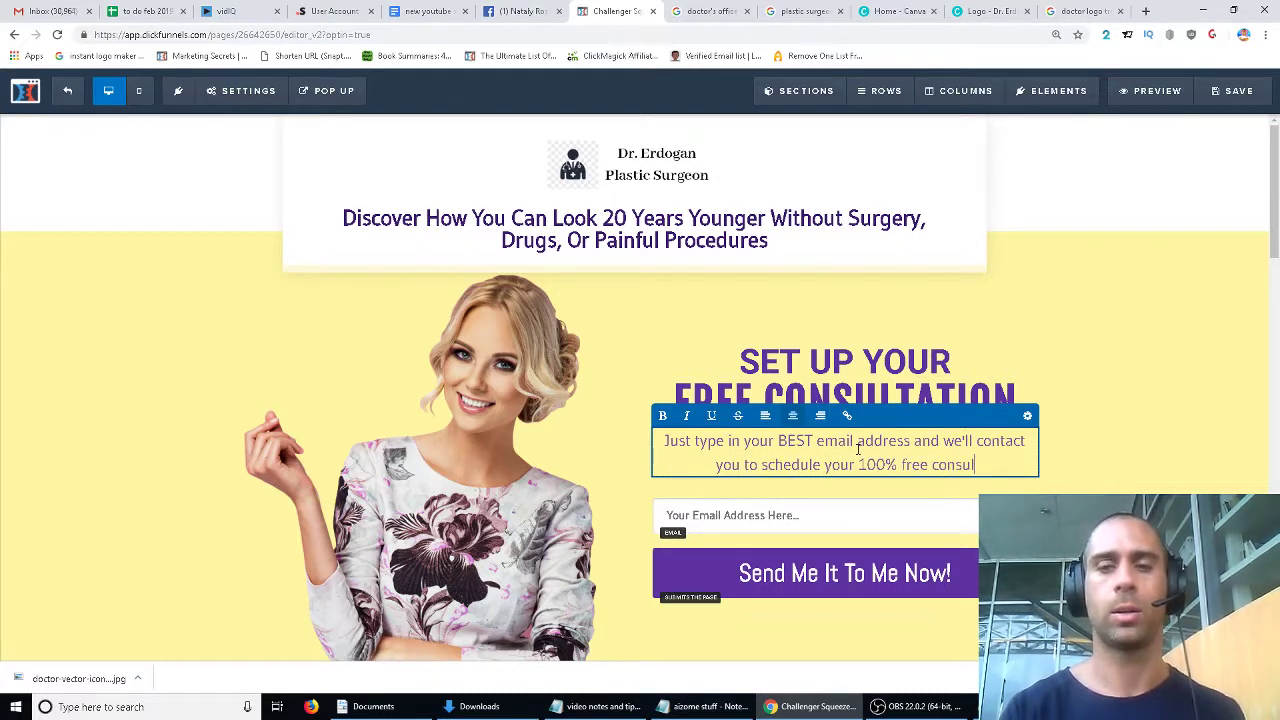
pyautogui.write('tation with one of our')
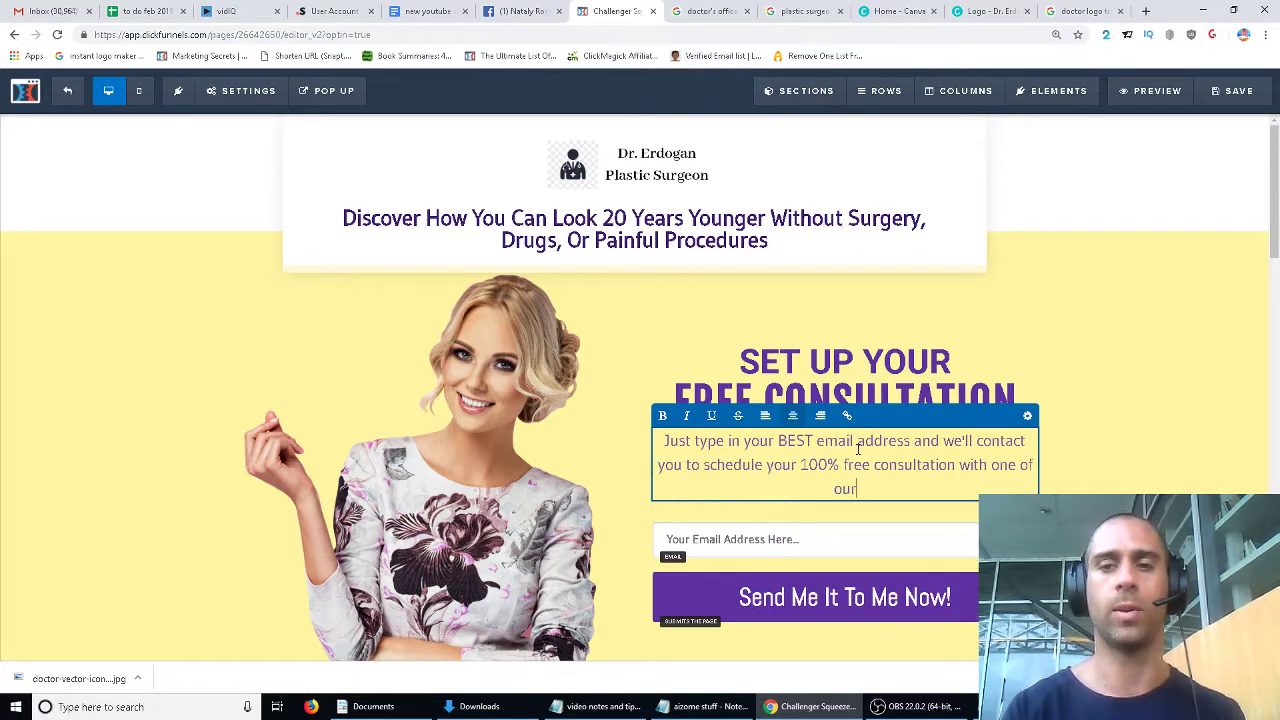
pyautogui.write(' plastic stic s')
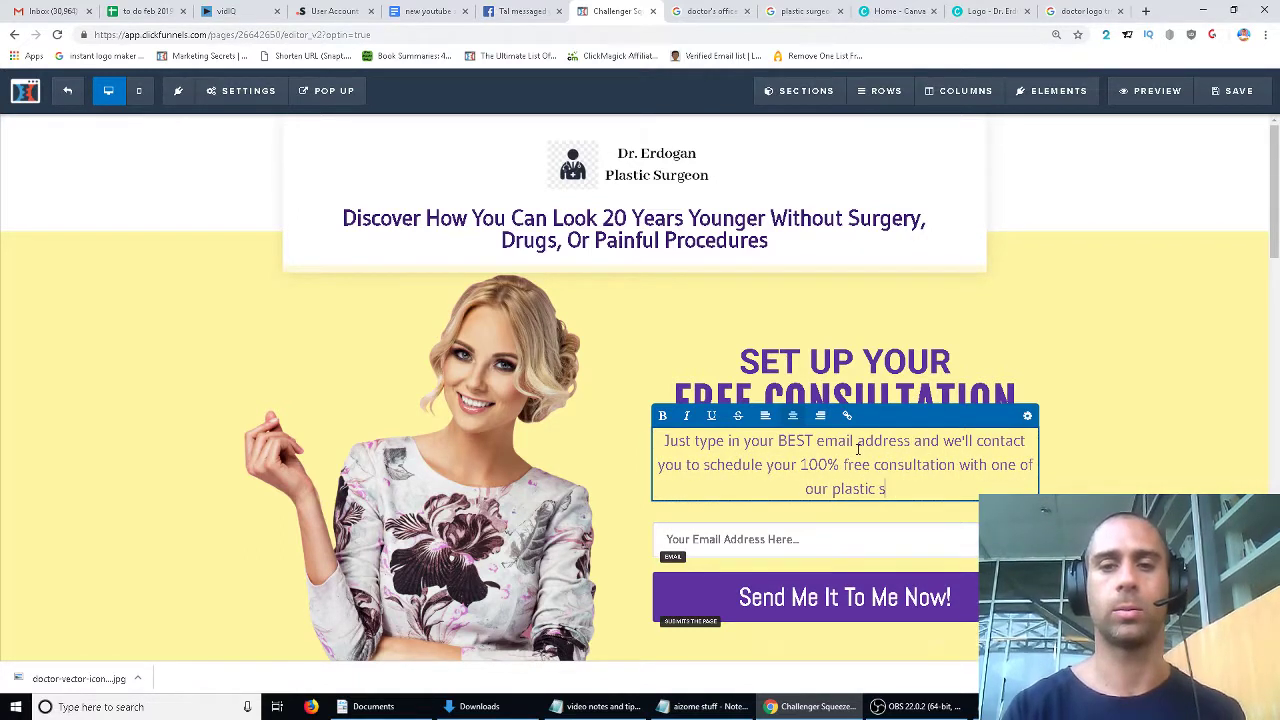
pyautogui.press('BackSpace')
pyautogui.press('BackSpace')
pyautogui.press('BackSpace')
pyautogui.press('BackSpace')
pyautogui.press('BackSpace')
pyautogui.press('BackSpace')
pyautogui.press('BackSpace')
pyautogui.press('BackSpace')
pyautogui.write('world')
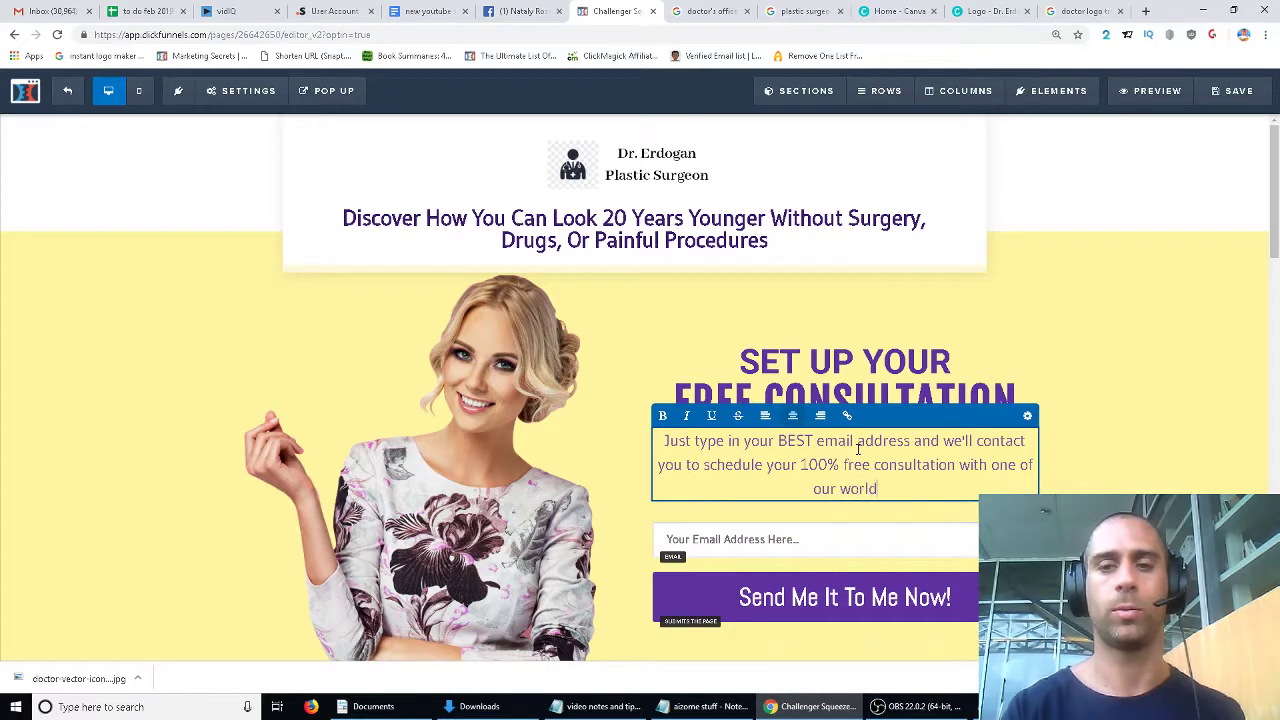
pyautogui.write('-renowned plastic surgeson')
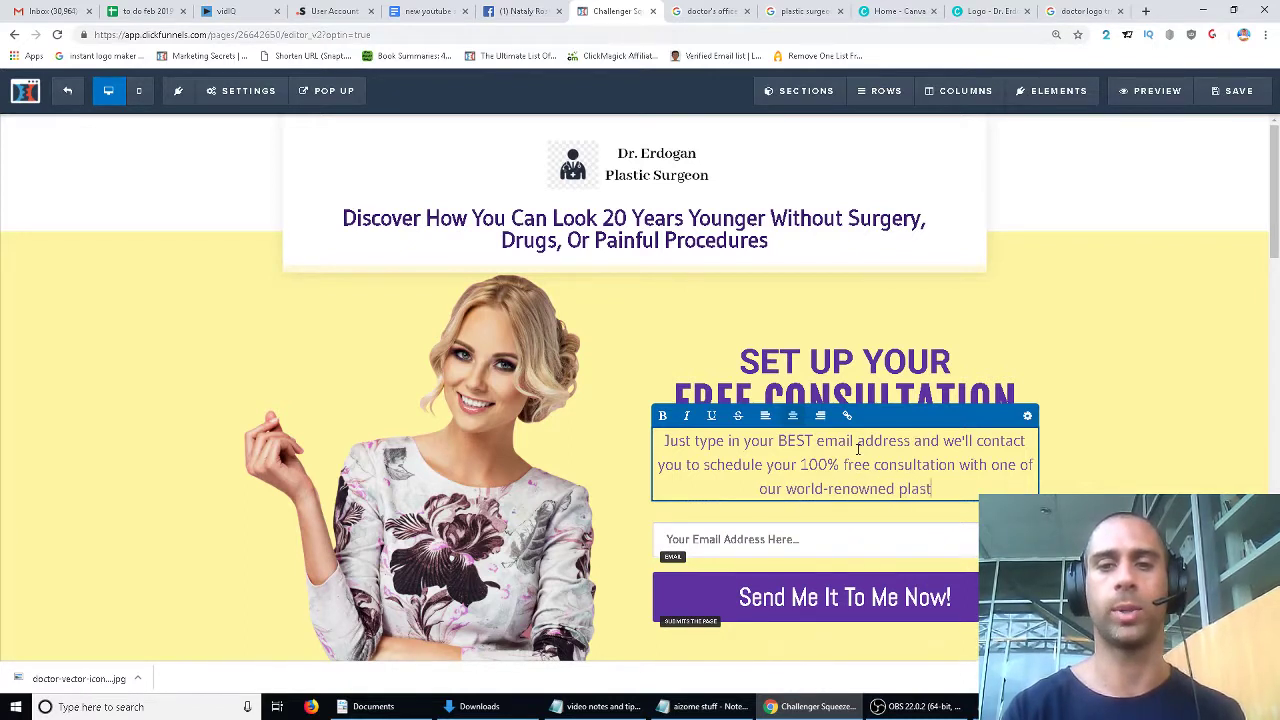
pyautogui.press('BackSpace')
pyautogui.press('BackSpace')
pyautogui.press('BackSpace')
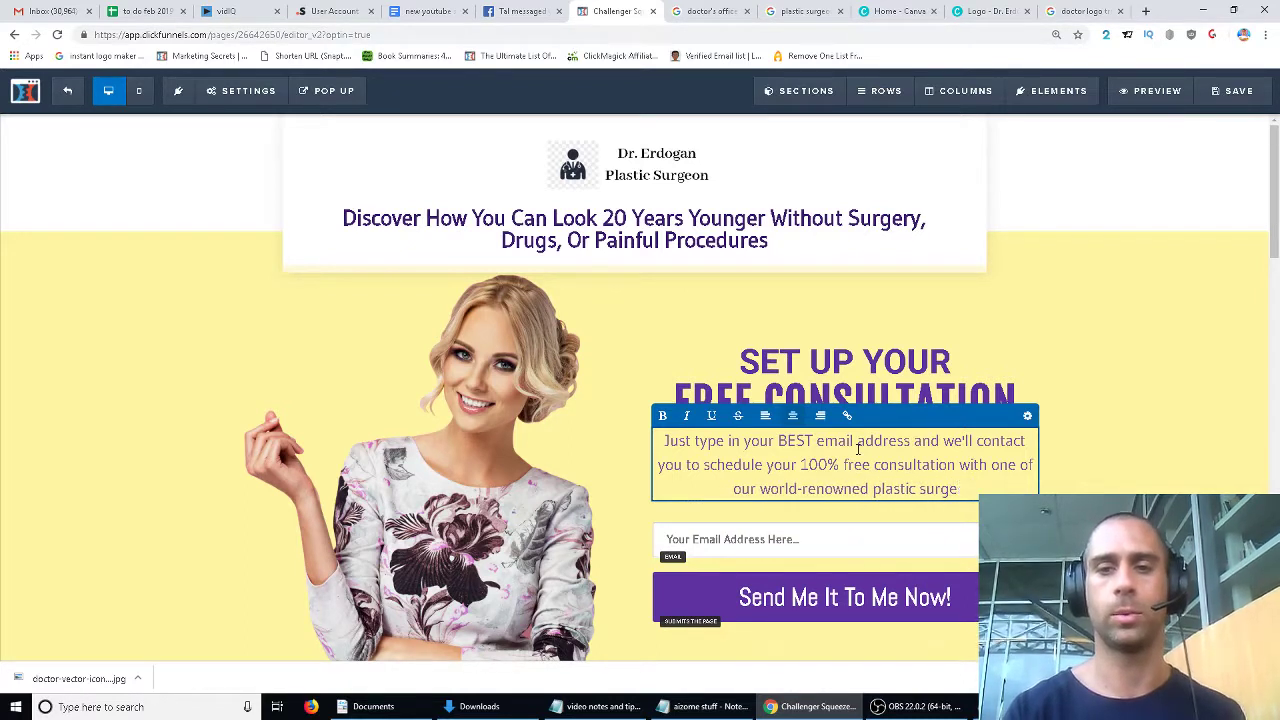
pyautogui.write('ons')
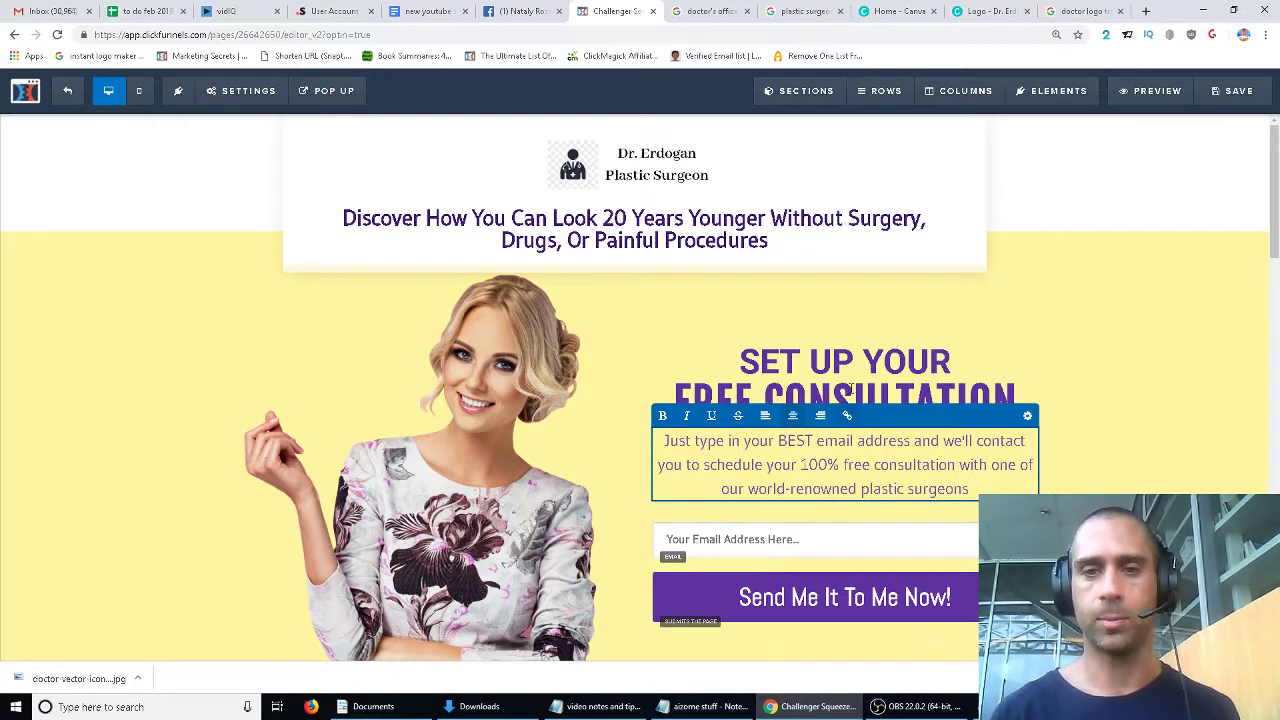
pyautogui.click(864, 367)
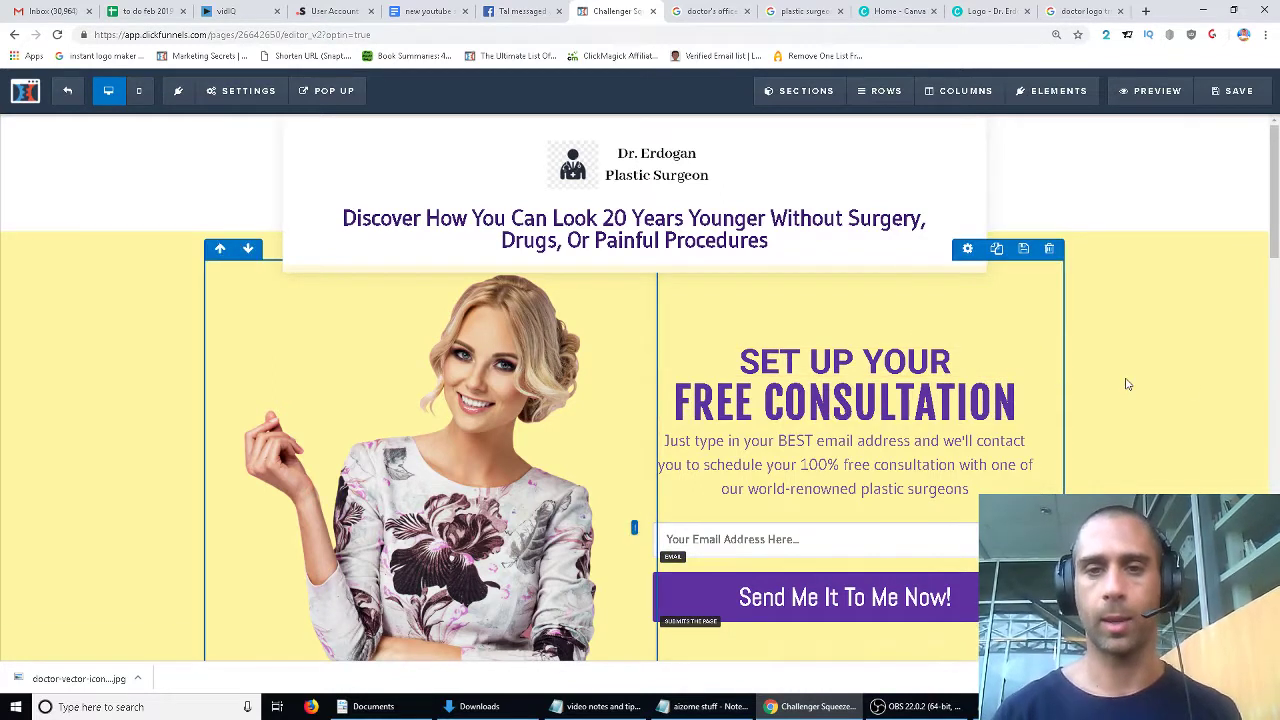
# Replace the paragraph's opening "Just type in your BEST email address" with "Leave your details".
pyautogui.click(787, 449)
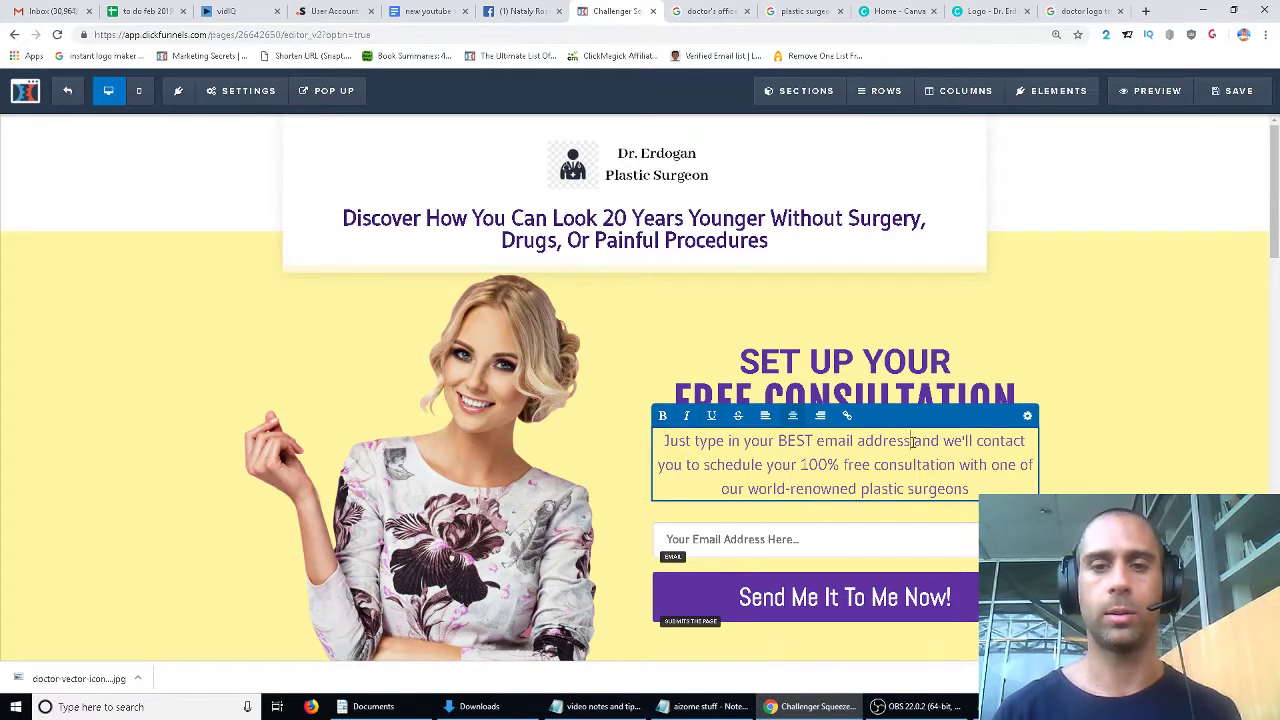
pyautogui.write('and phone number')
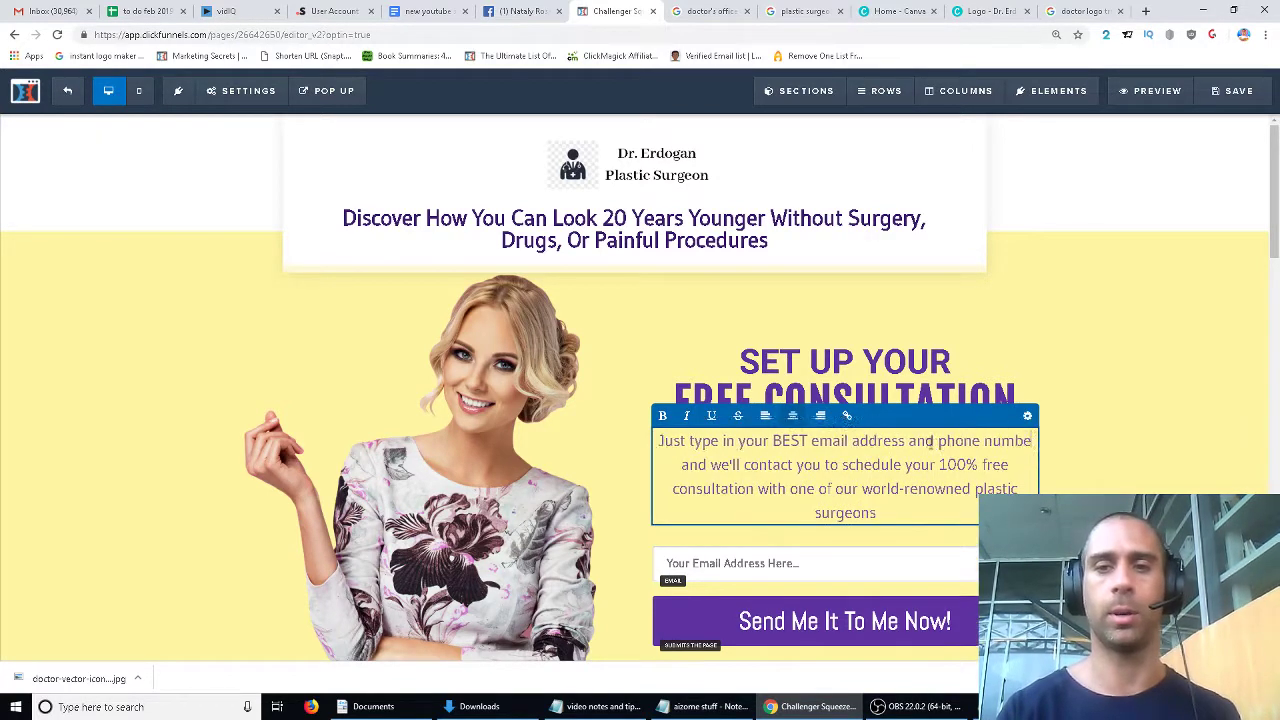
pyautogui.hotkey('ctrl', 'shift', 'Left')
pyautogui.hotkey('ctrl', 'shift', 'Left')
pyautogui.hotkey('ctrl', 'shift', 'Left')
pyautogui.hotkey('ctrl', 'shift', 'Left')
pyautogui.hotkey('ctrl', 'shift', 'Left')
pyautogui.hotkey('ctrl', 'shift', 'Left')
pyautogui.hotkey('ctrl', 'shift', 'Left')
pyautogui.hotkey('ctrl', 'shift', 'Left')
pyautogui.hotkey('ctrl', 'shift', 'Left')
pyautogui.hotkey('ctrl', 'shift', 'Left')
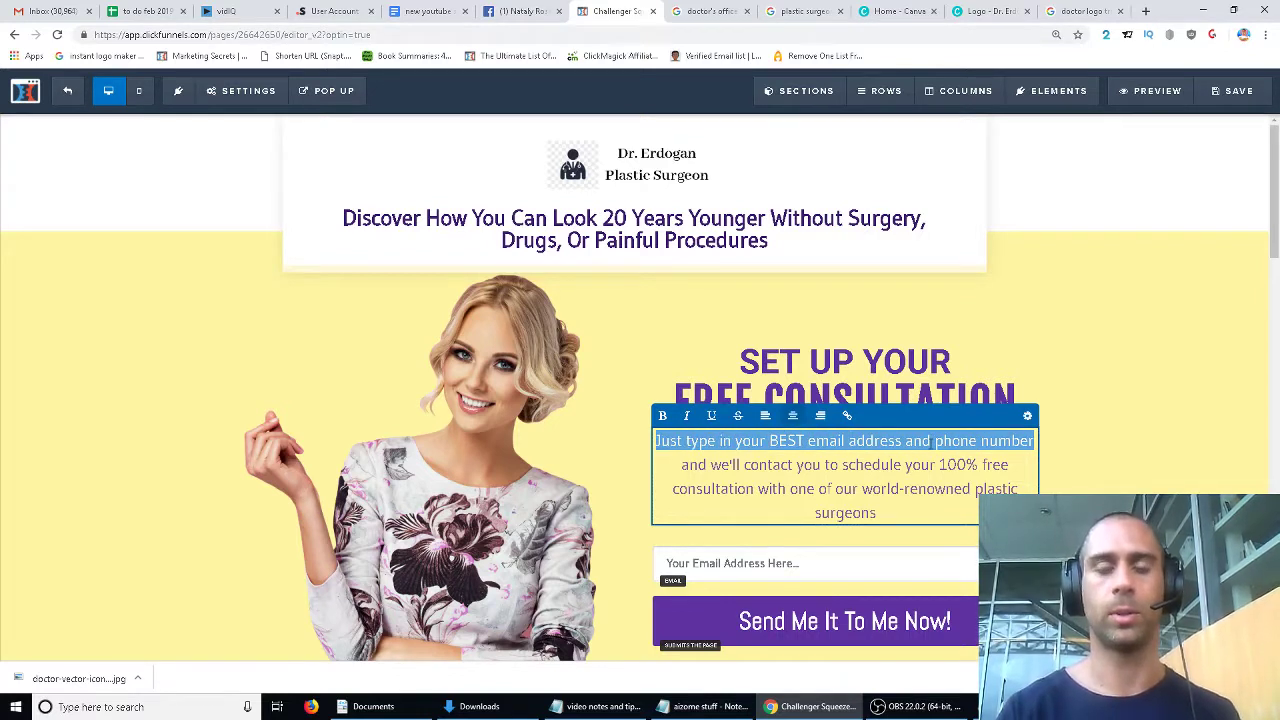
pyautogui.write('Leave your deta')
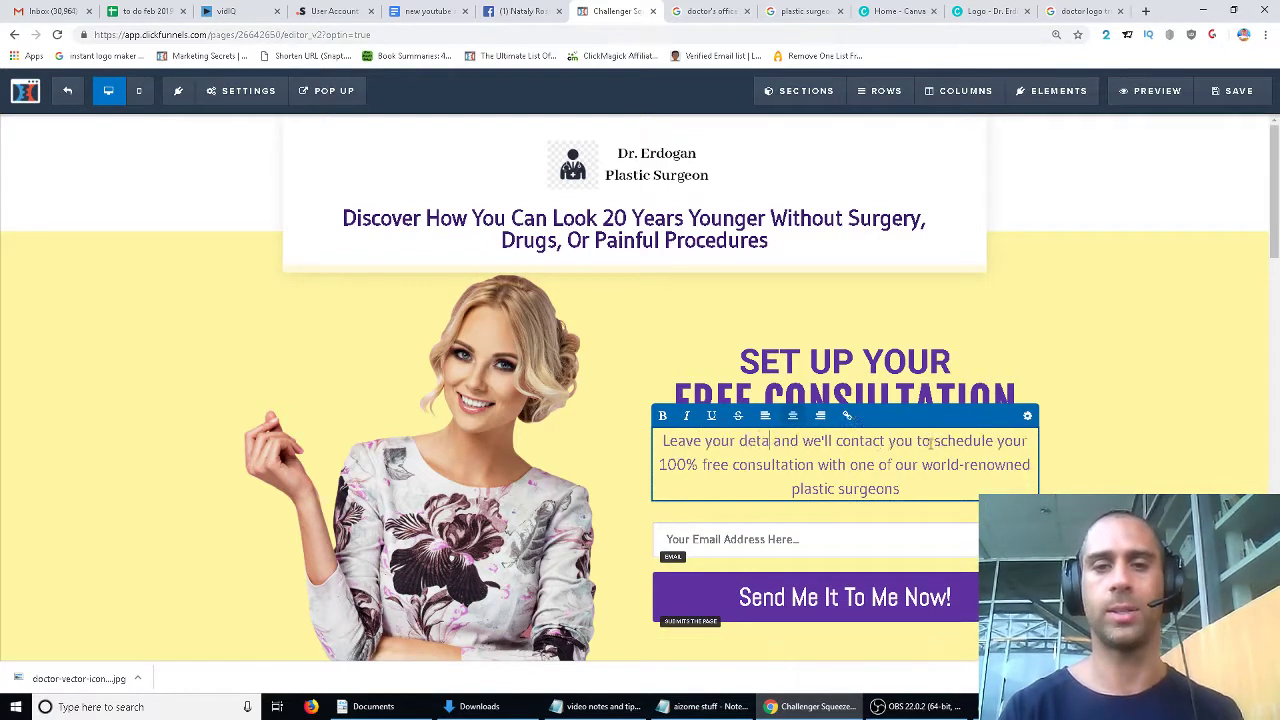
pyautogui.write('ils')
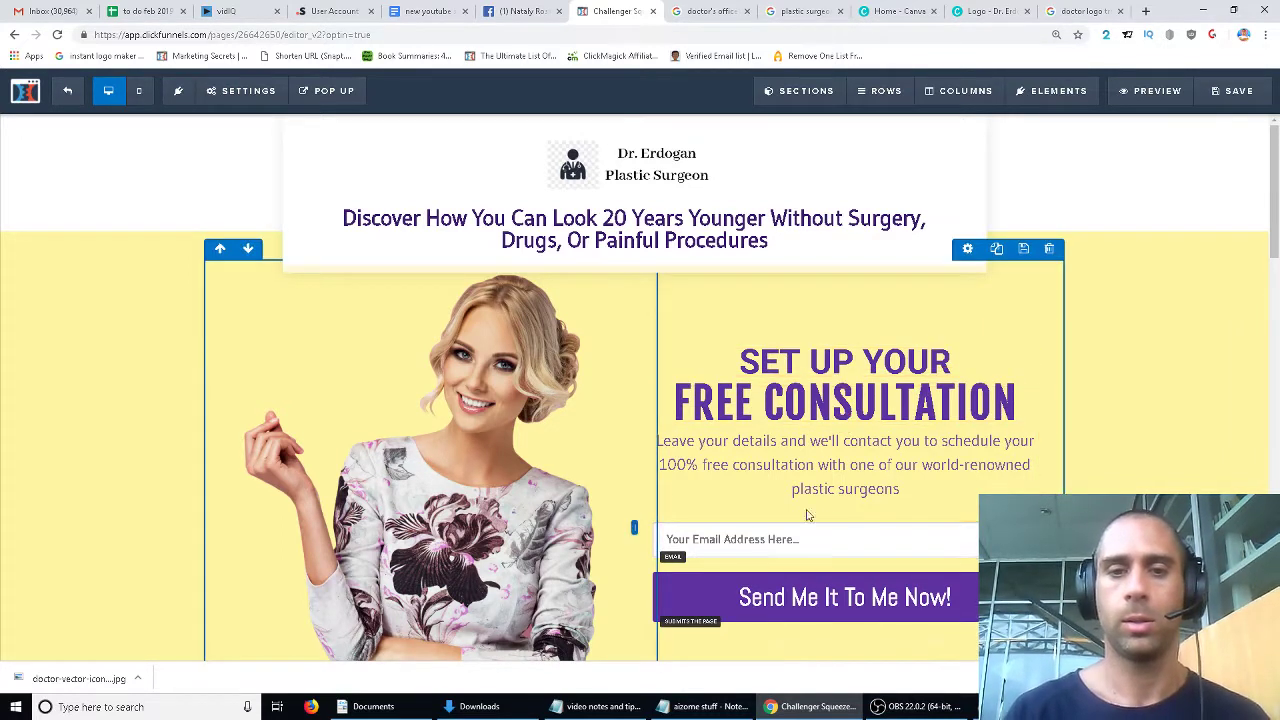
# Add a new form Input element between the consultation paragraph and the email address field.
pyautogui.click(787, 541)
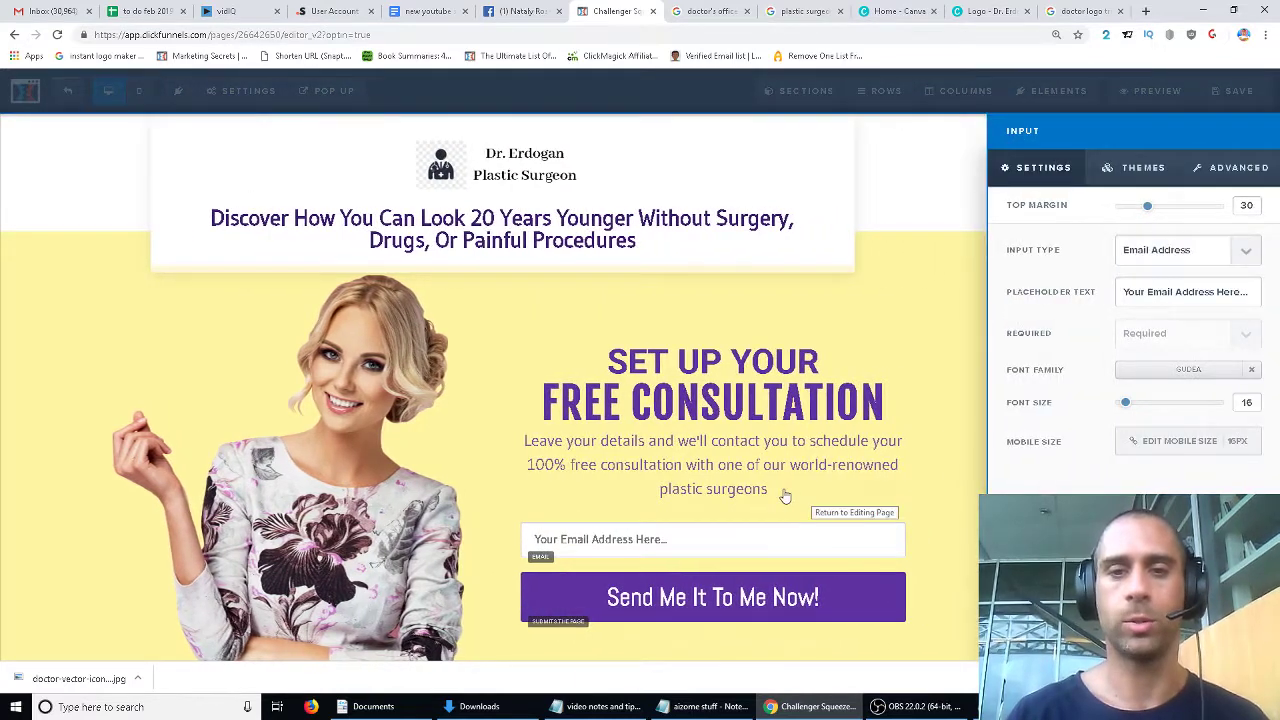
pyautogui.click(778, 498)
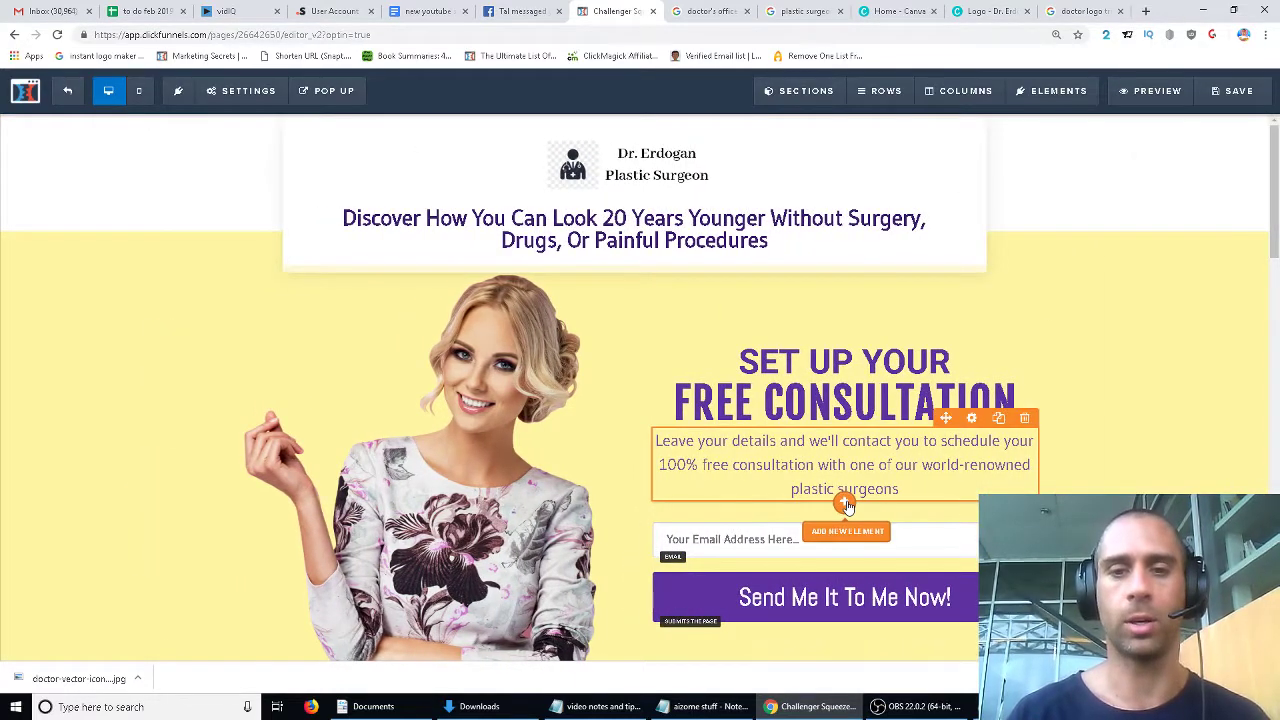
pyautogui.click(800, 549)
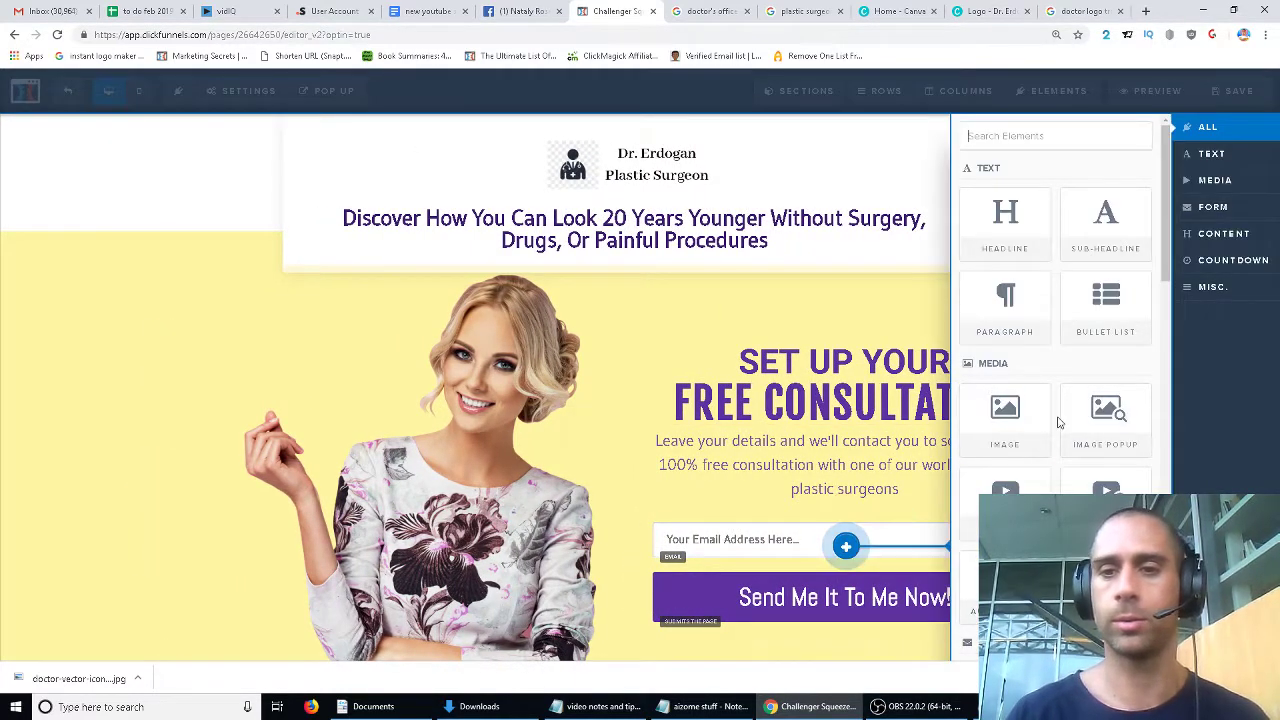
pyautogui.scroll(-2, 1105, 467)
pyautogui.scroll(-3, 1105, 467)
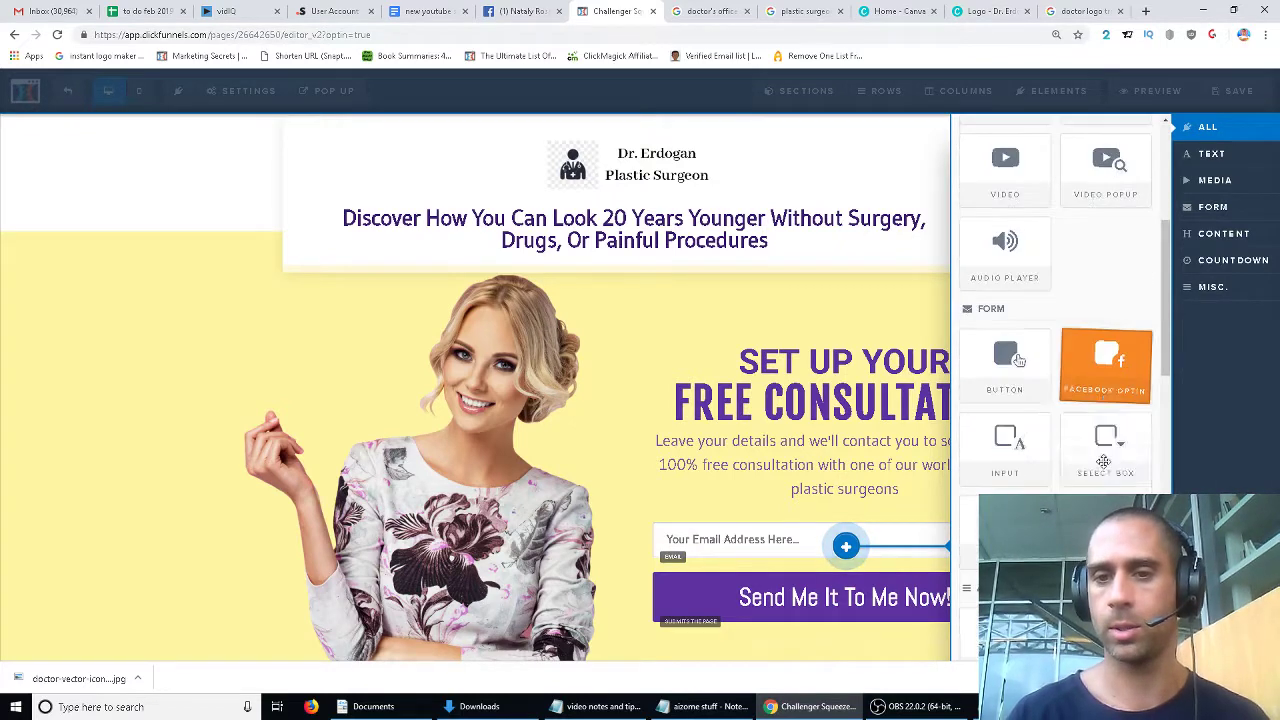
pyautogui.click(1031, 466)
pyautogui.moveTo(936, 493); pyautogui.dragTo(847, 493)
# Set the new input's type to Phone Number and its placeholder text to "Your Phone Number Here...".
pyautogui.click(822, 542)
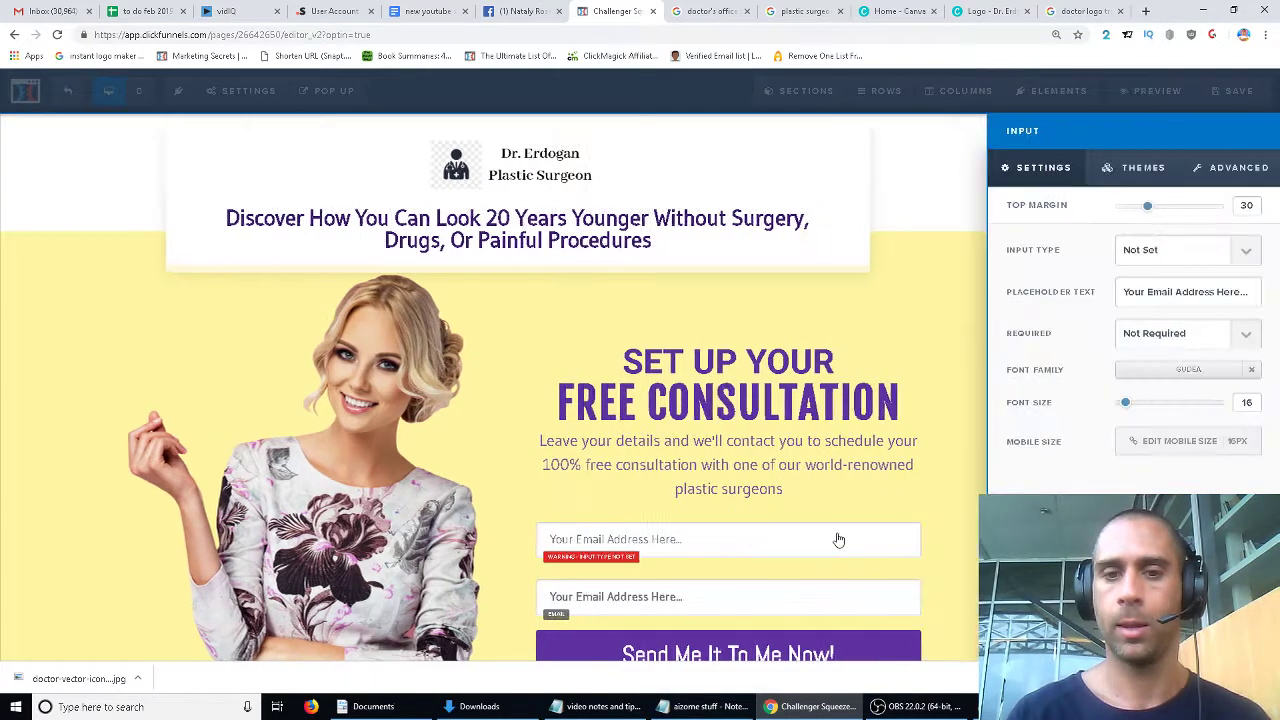
pyautogui.click(1240, 255)
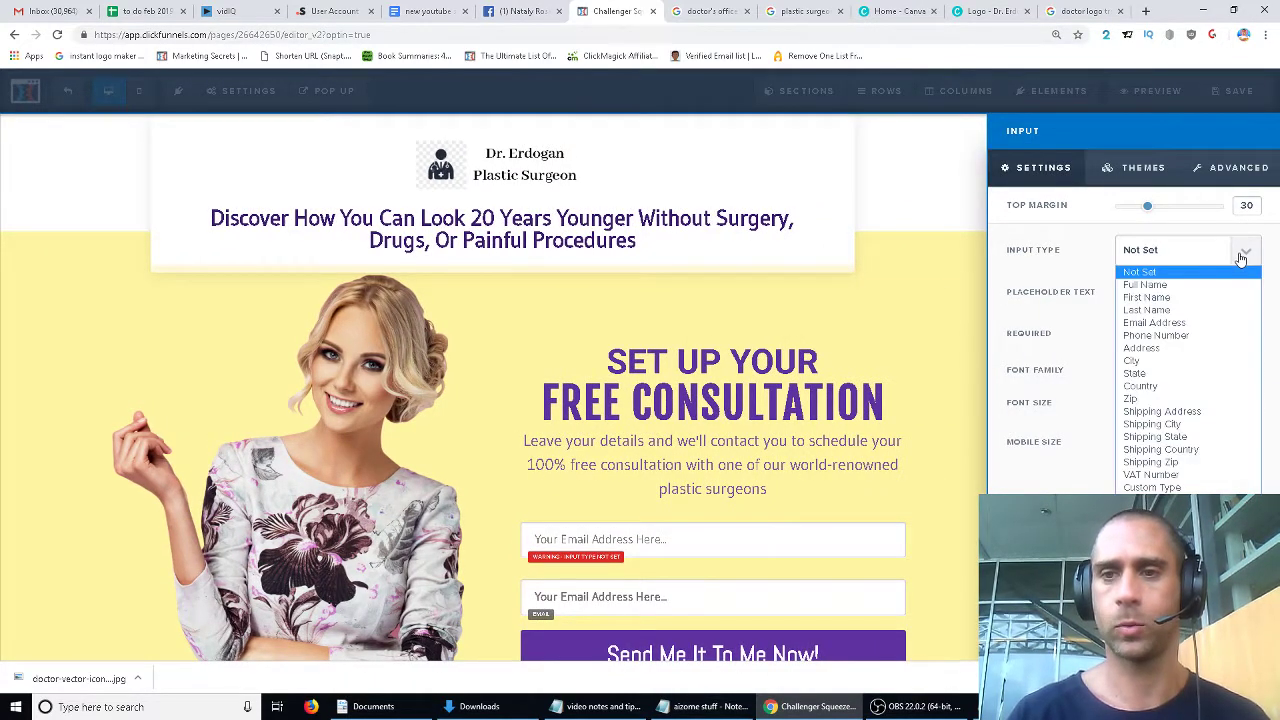
pyautogui.click(1173, 337)
pyautogui.moveTo(1148, 293); pyautogui.dragTo(1216, 292)
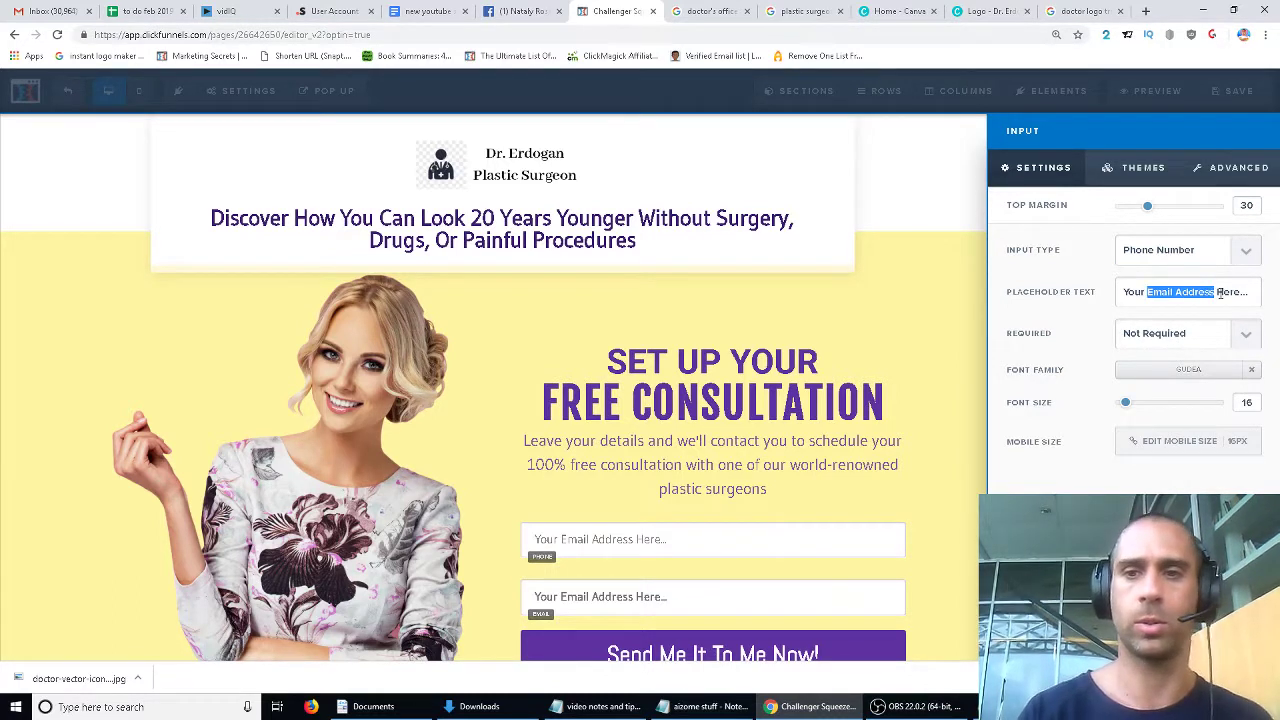
pyautogui.write('Phone Number')
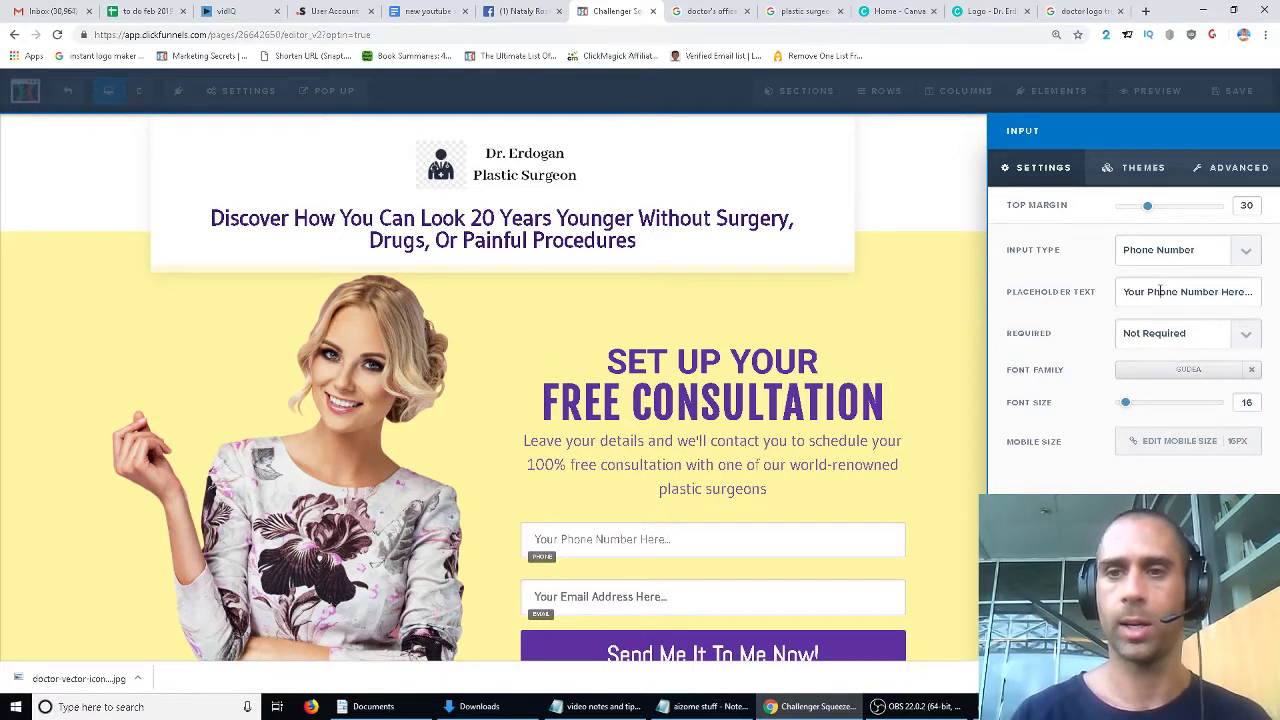
# Change the phone field's placeholder text to "Enter your phone number" and make the field Required.
pyautogui.moveTo(1122, 292); pyautogui.dragTo(1243, 299)
pyautogui.write('Enter you')
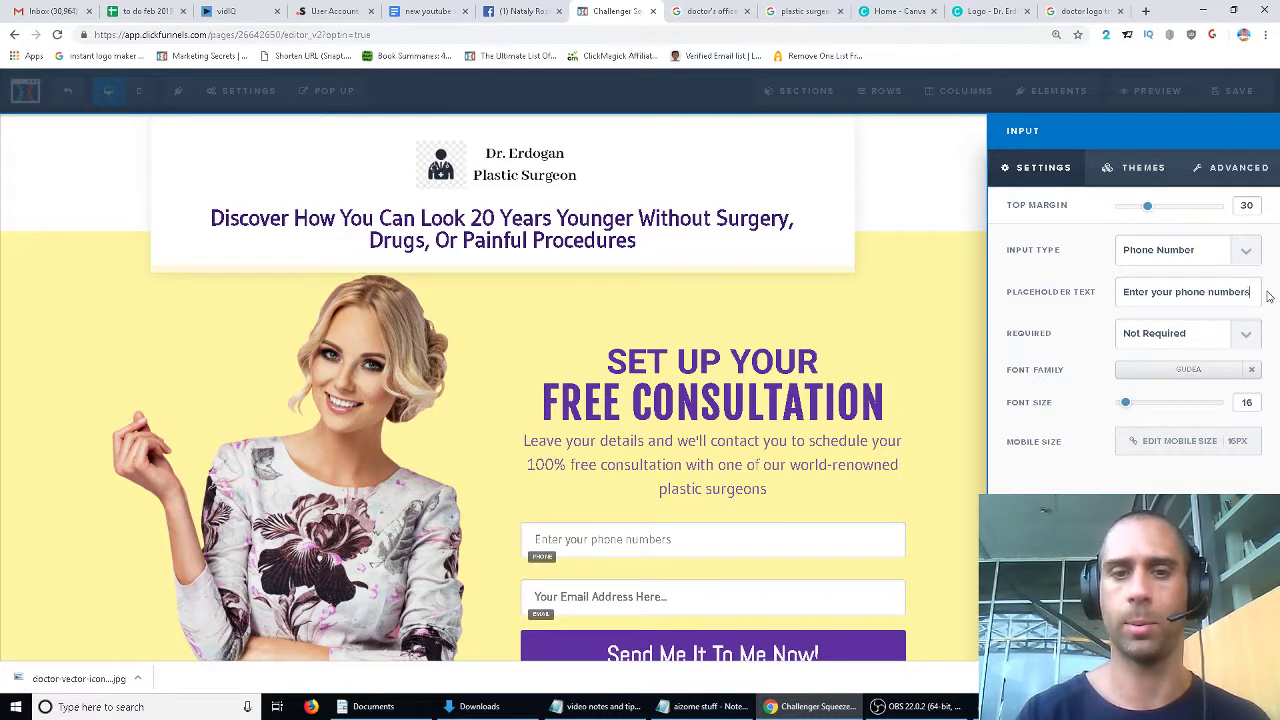
pyautogui.write('r phone number')
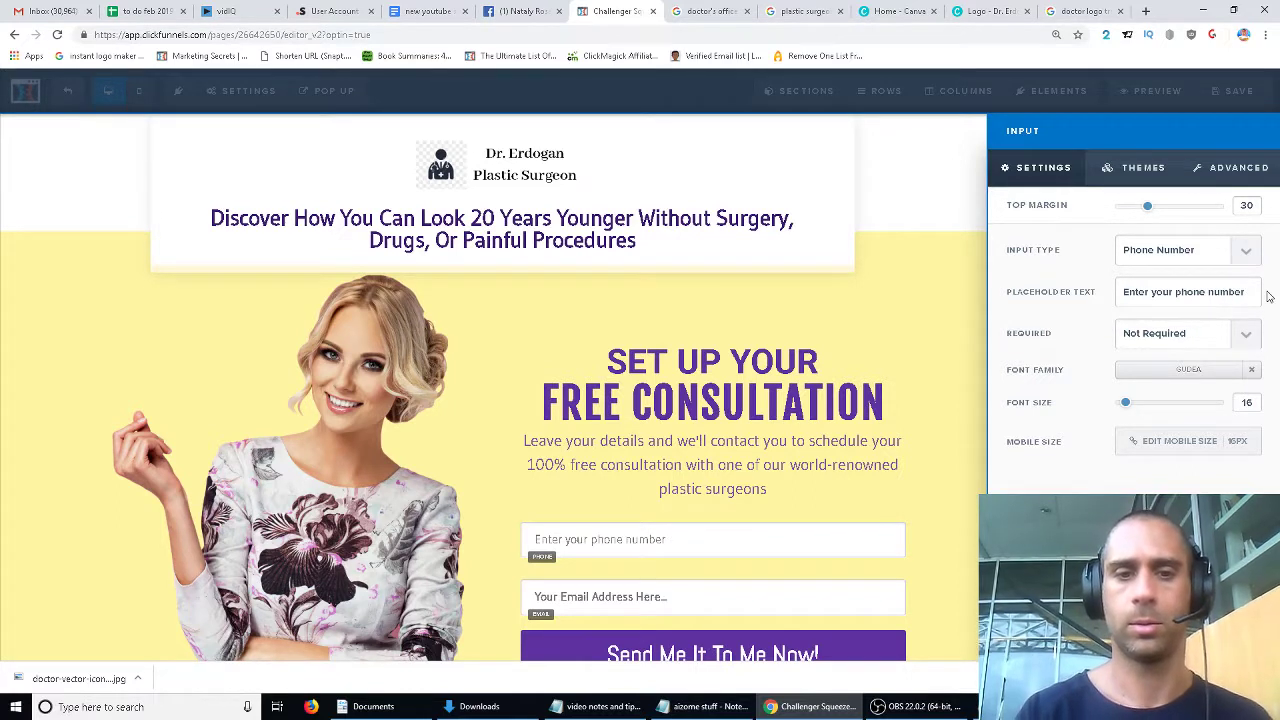
pyautogui.write(' here')
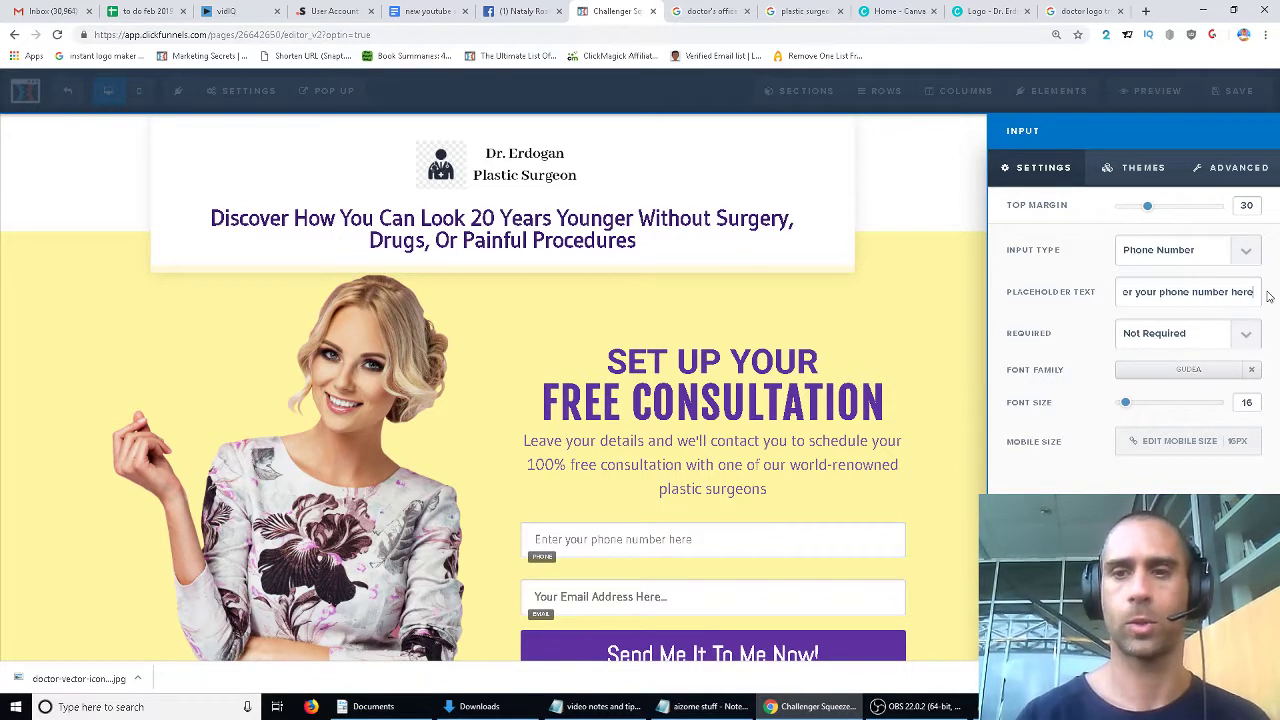
pyautogui.press('BackSpace')
pyautogui.press('BackSpace')
pyautogui.press('BackSpace')
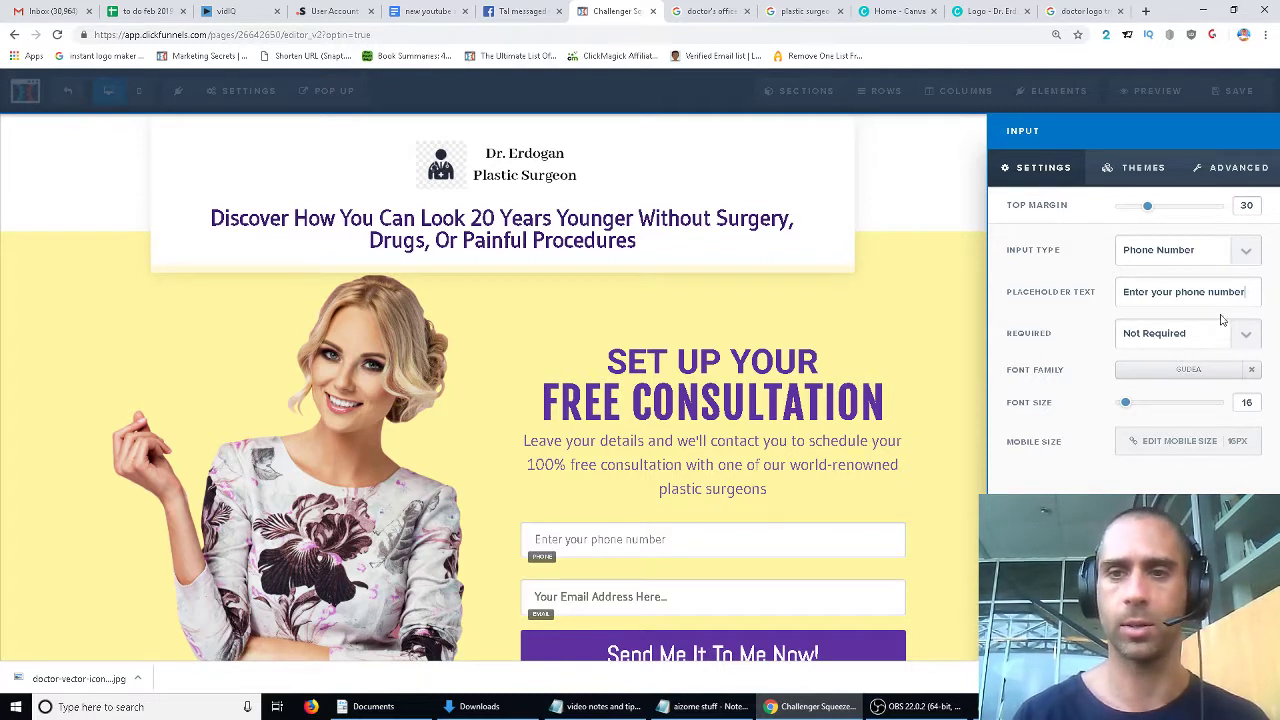
pyautogui.click(1243, 335)
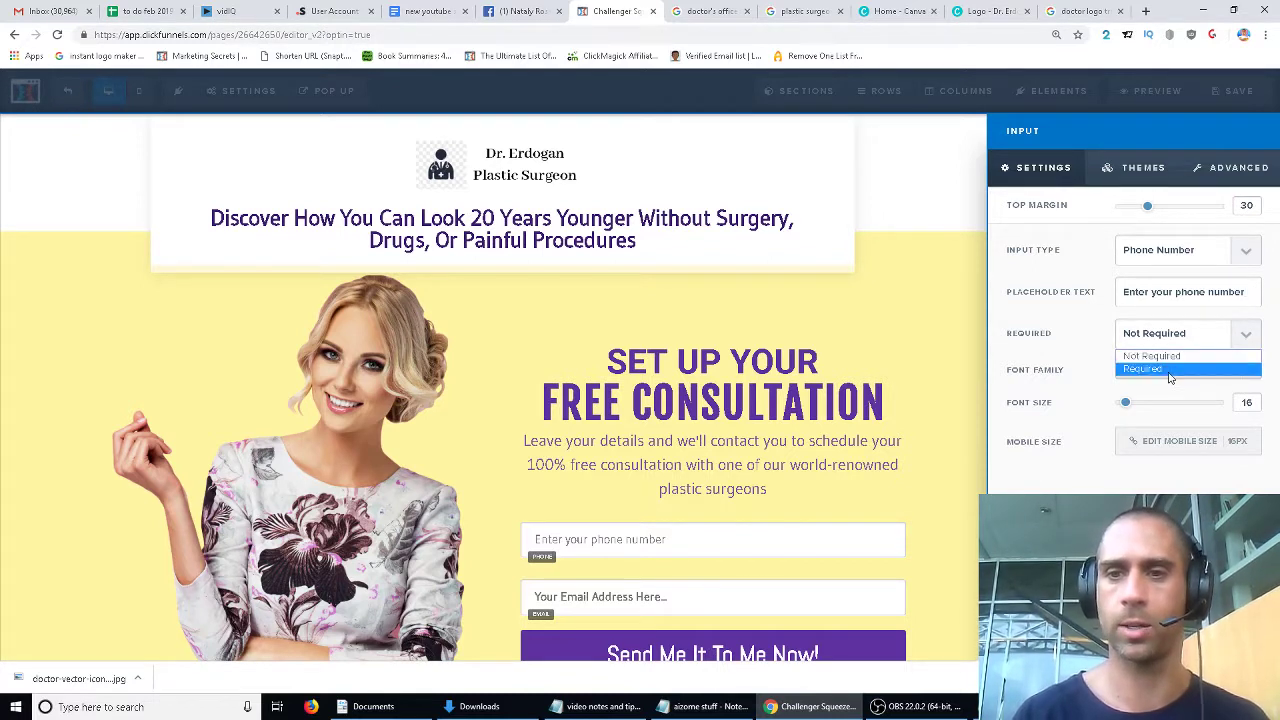
pyautogui.click(1170, 370)
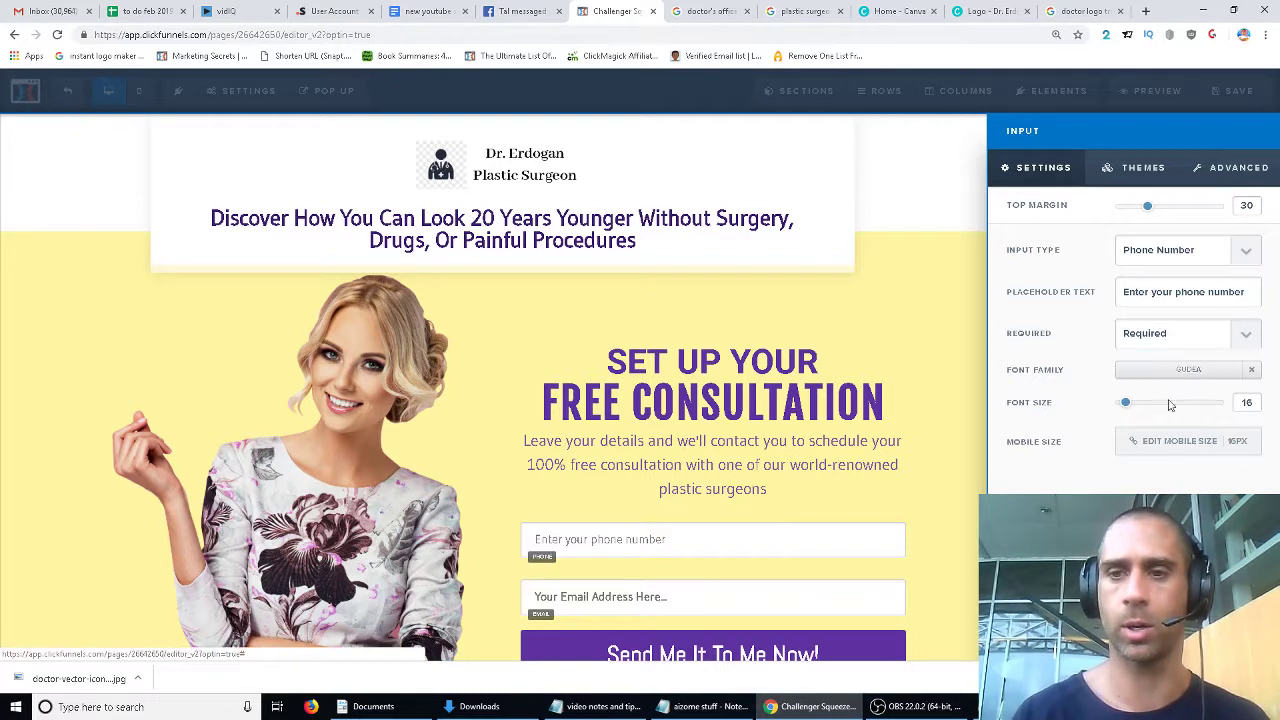
# Change the email field's placeholder text to "Enter your email address" and set its top margin to 10.
pyautogui.click(662, 597)
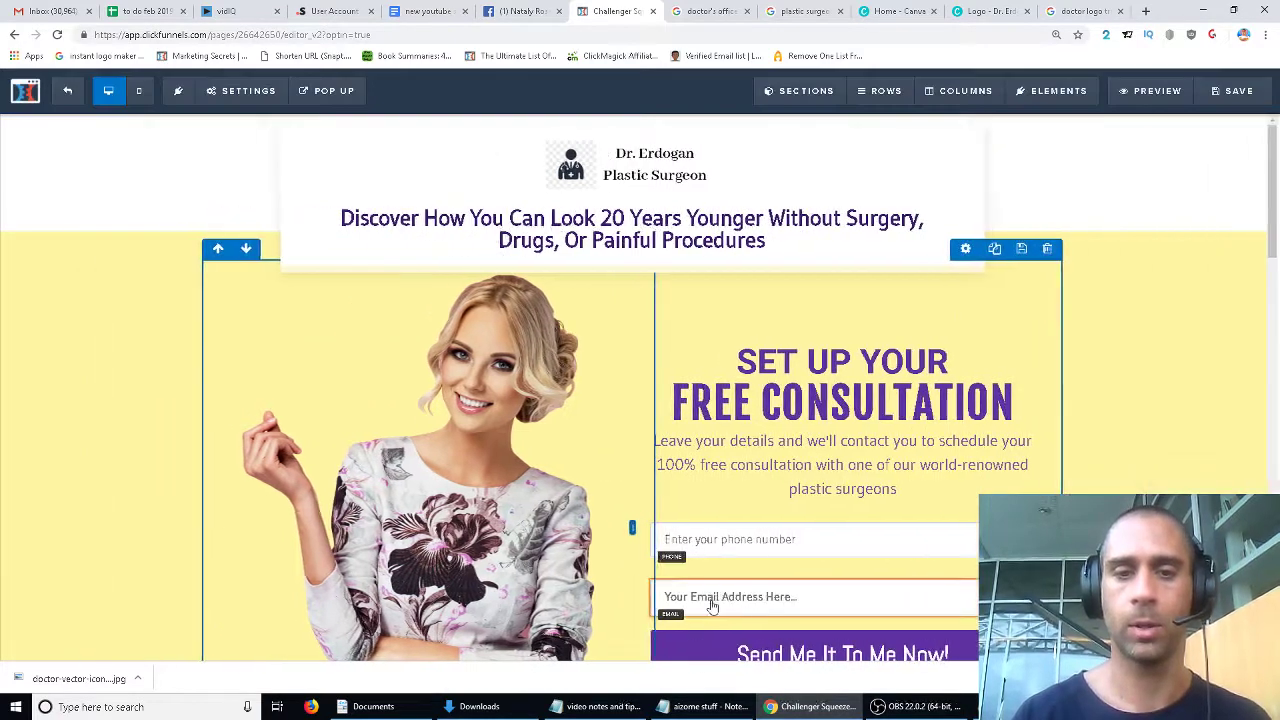
pyautogui.click(762, 598)
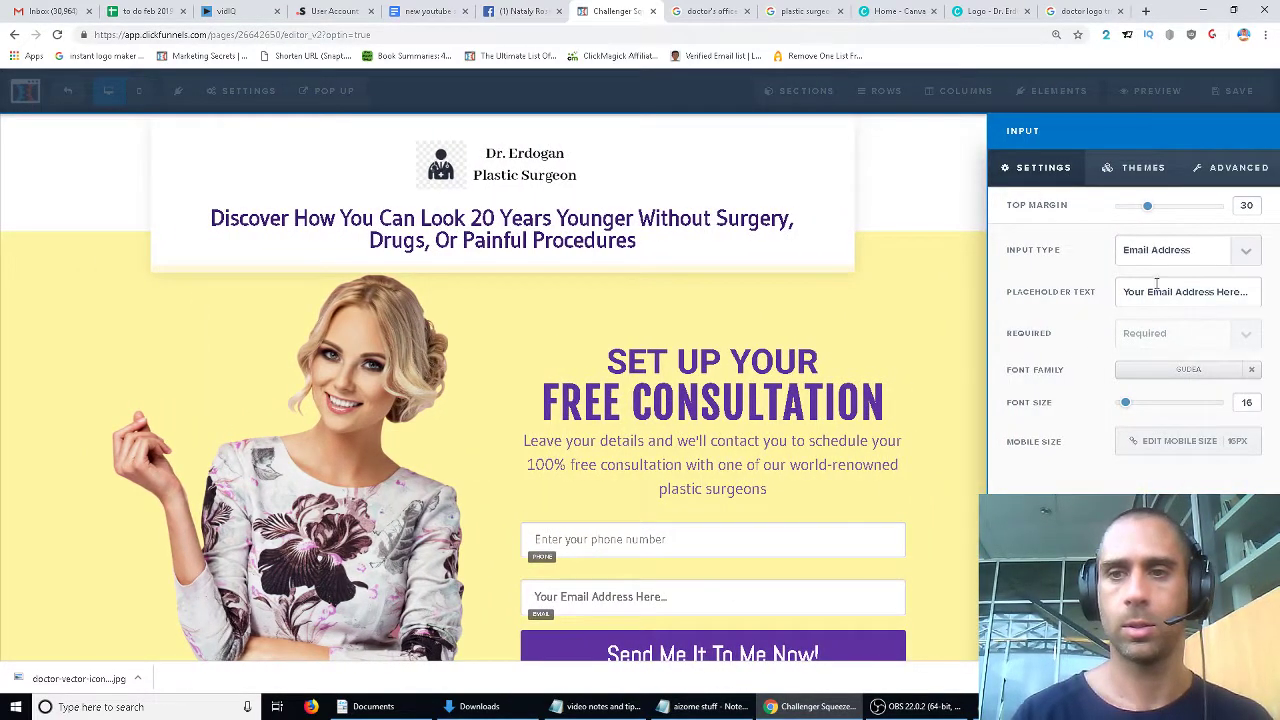
pyautogui.tripleClick(1147, 296)
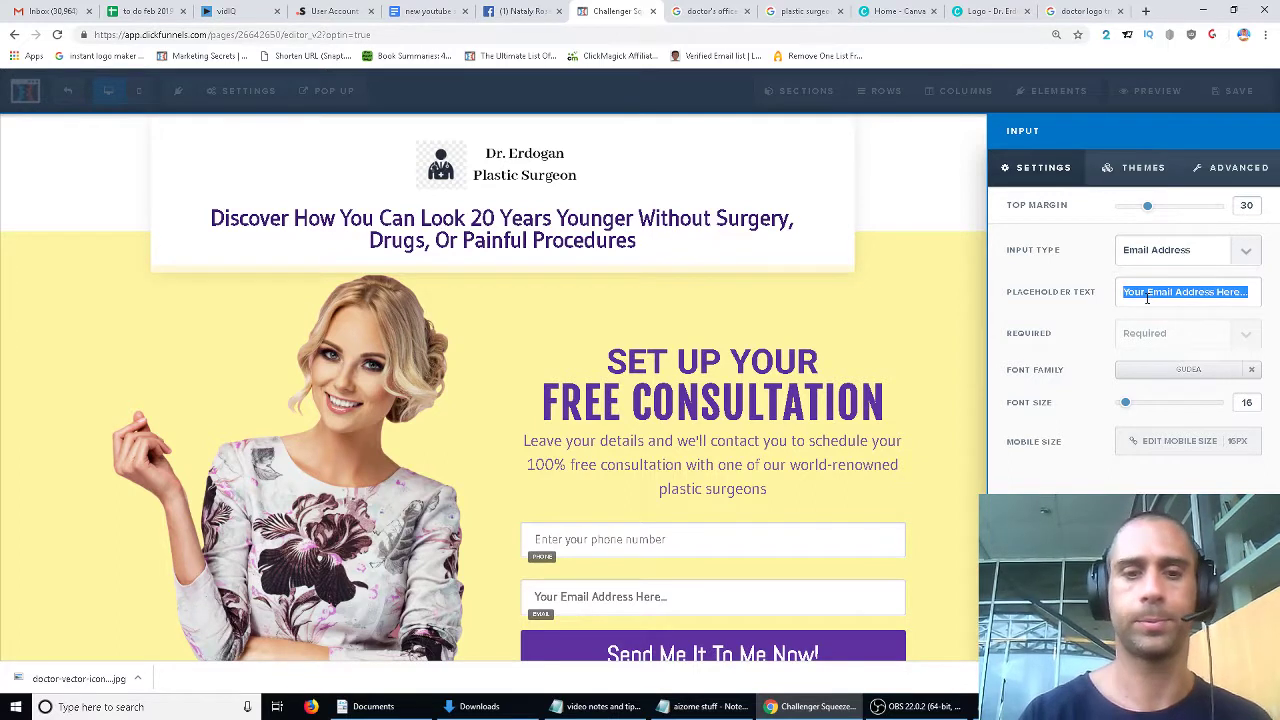
pyautogui.write('Enter your email addre')
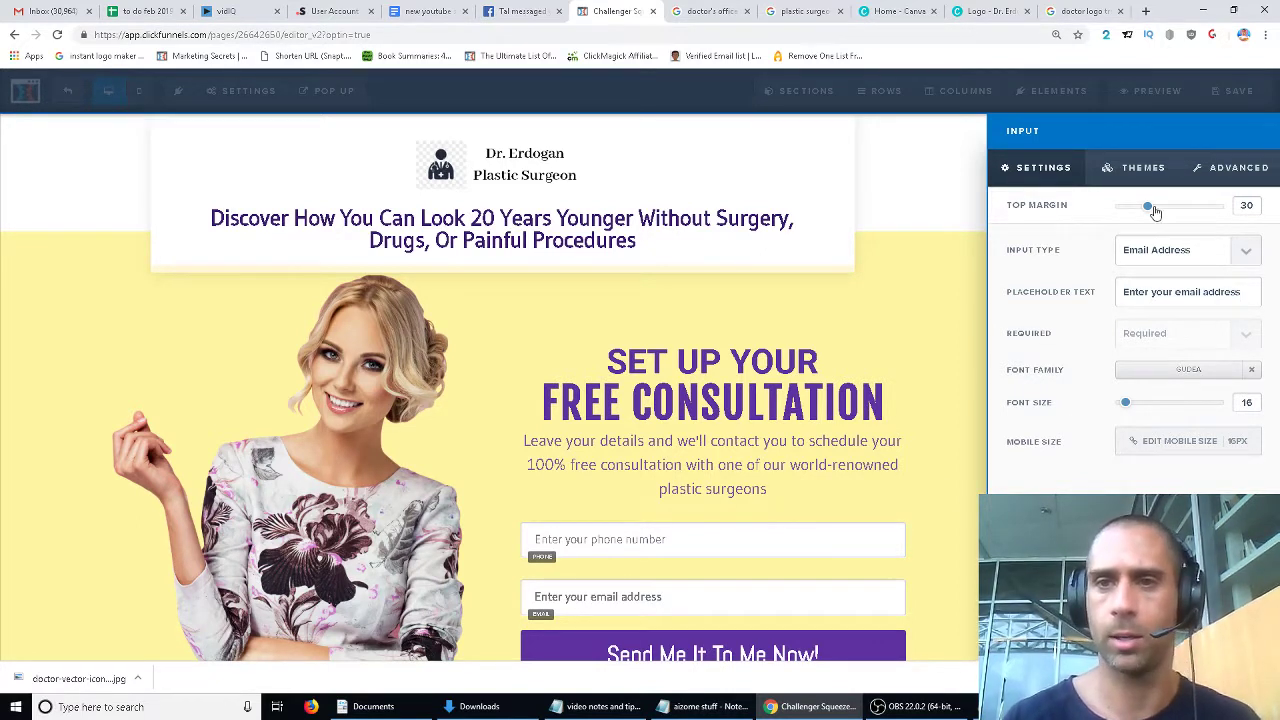
pyautogui.moveTo(1146, 209); pyautogui.dragTo(1127, 222)
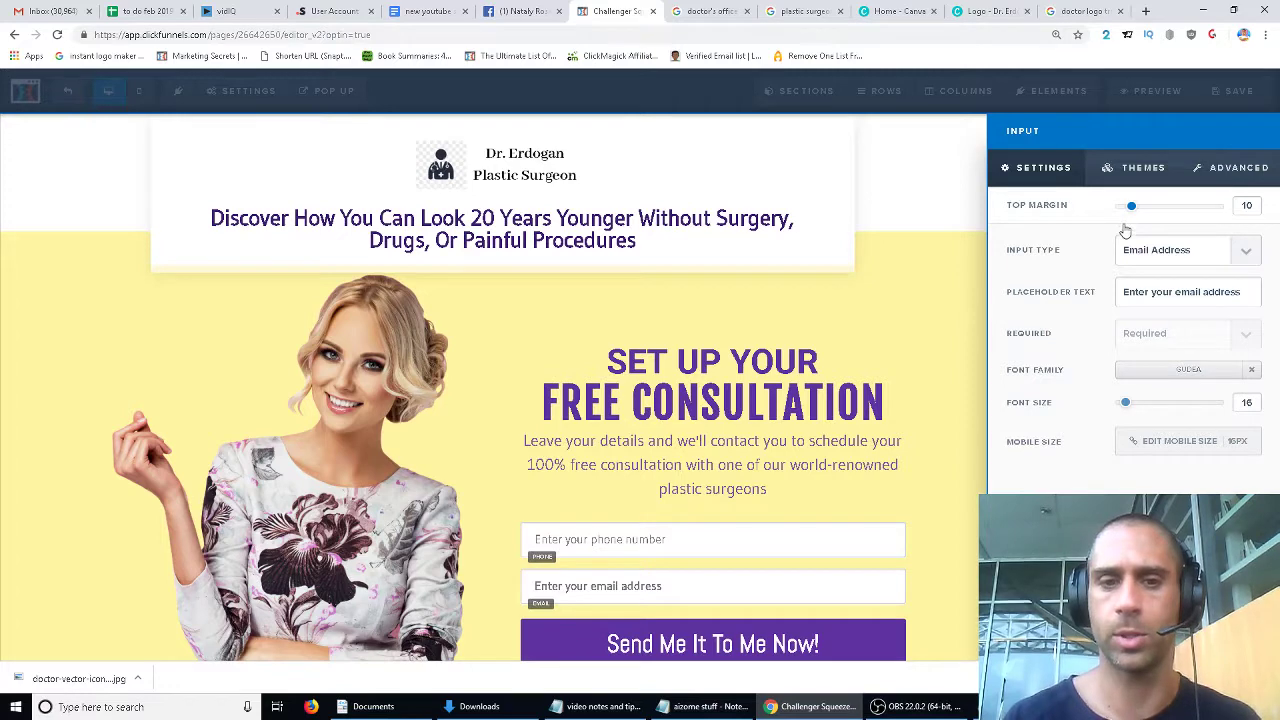
pyautogui.click(686, 515)
# Add a new form Input element between the phone number field and the email address field.
pyautogui.moveTo(840, 560)
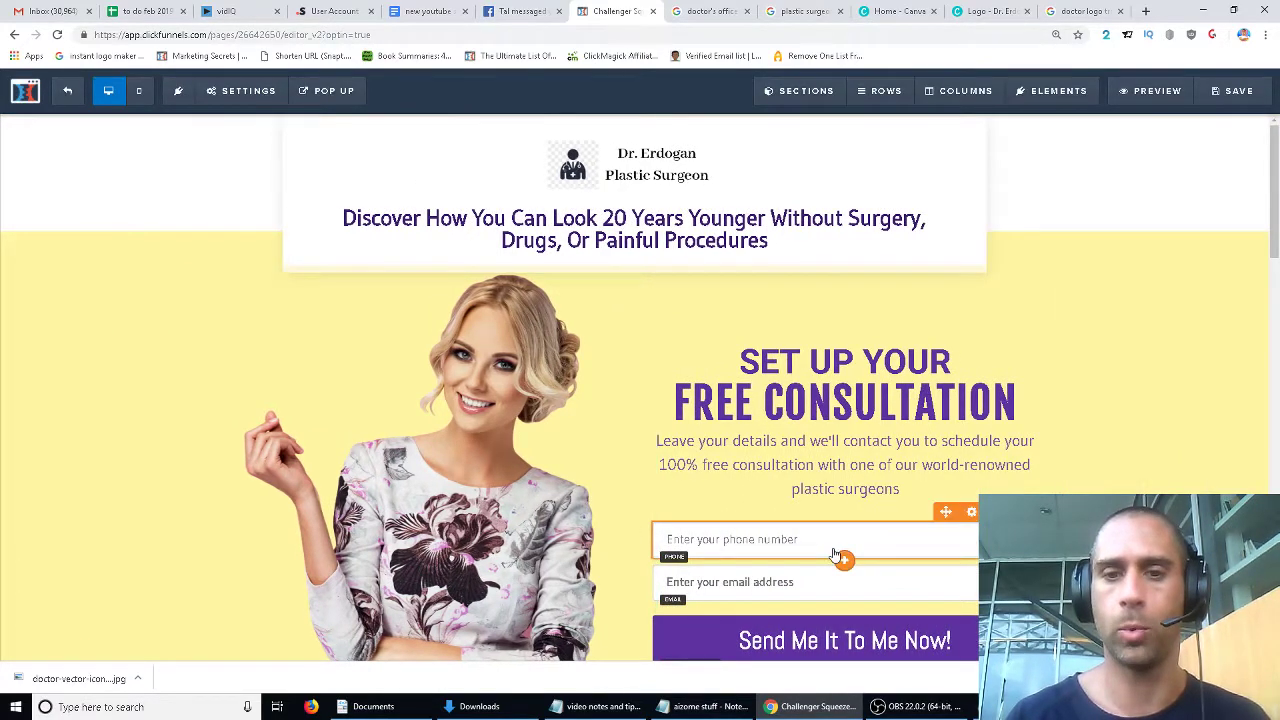
pyautogui.click(844, 562)
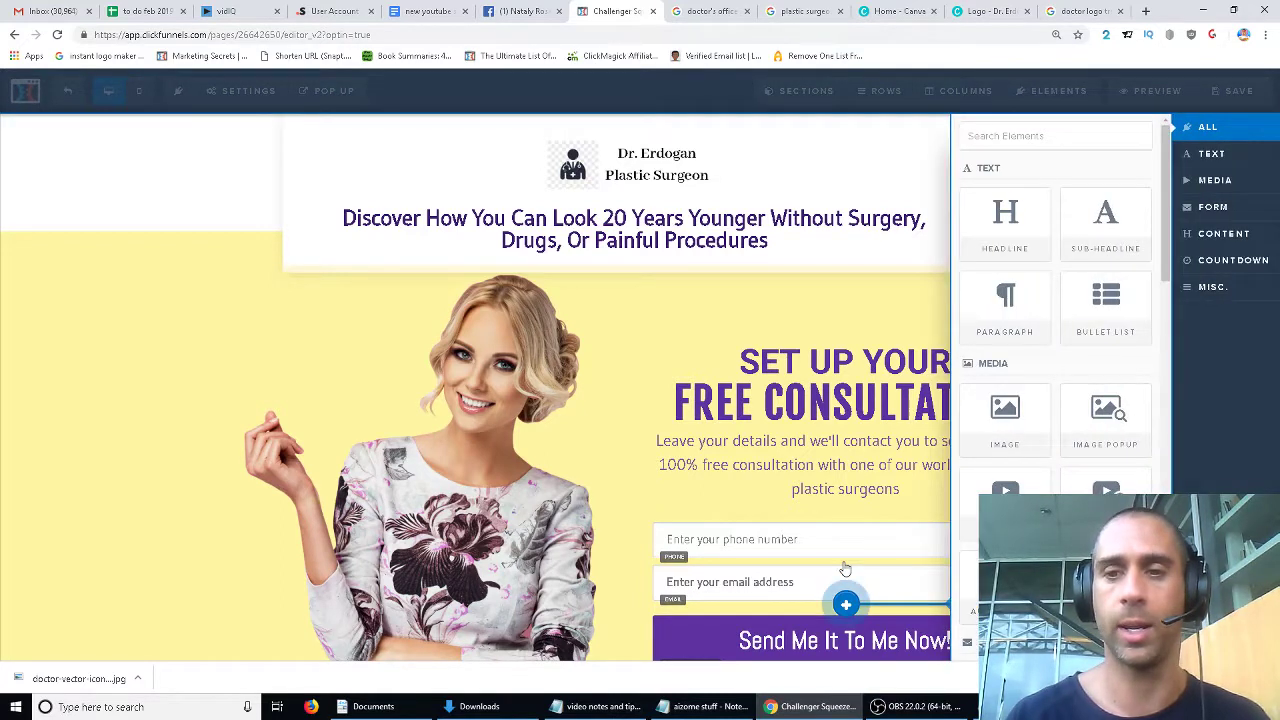
pyautogui.scroll(-3, 1018, 427)
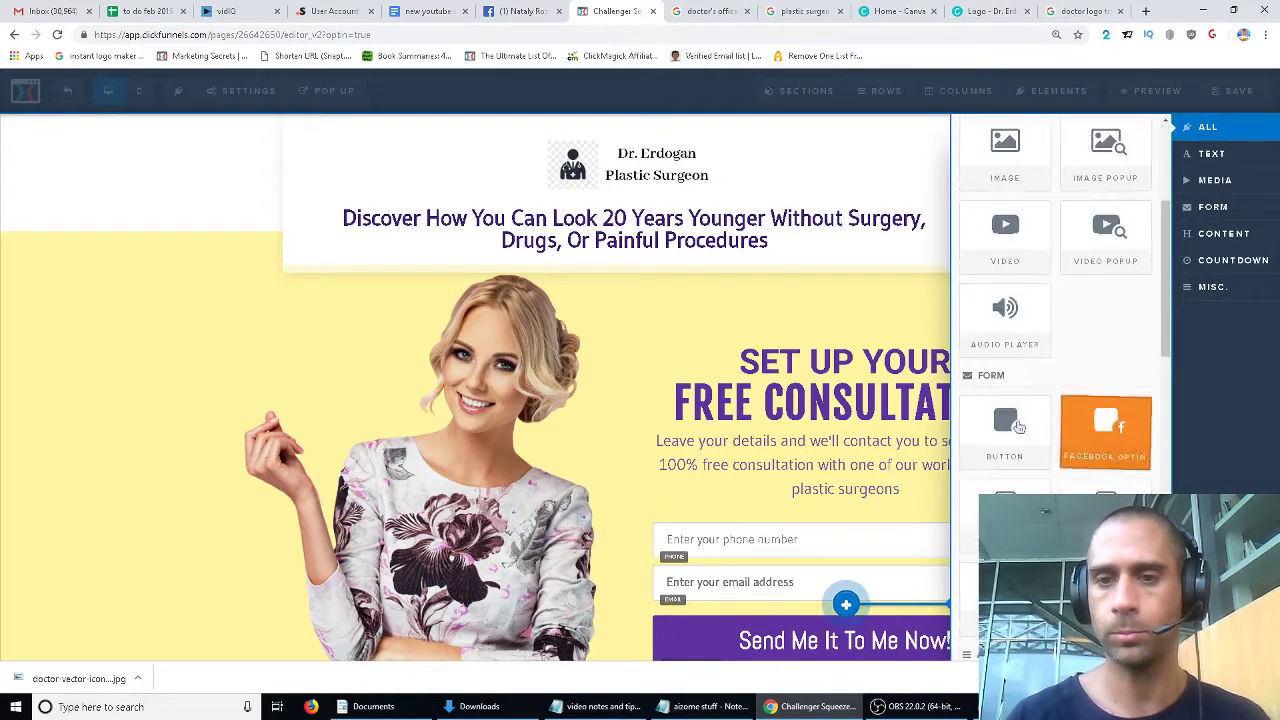
pyautogui.click(776, 518)
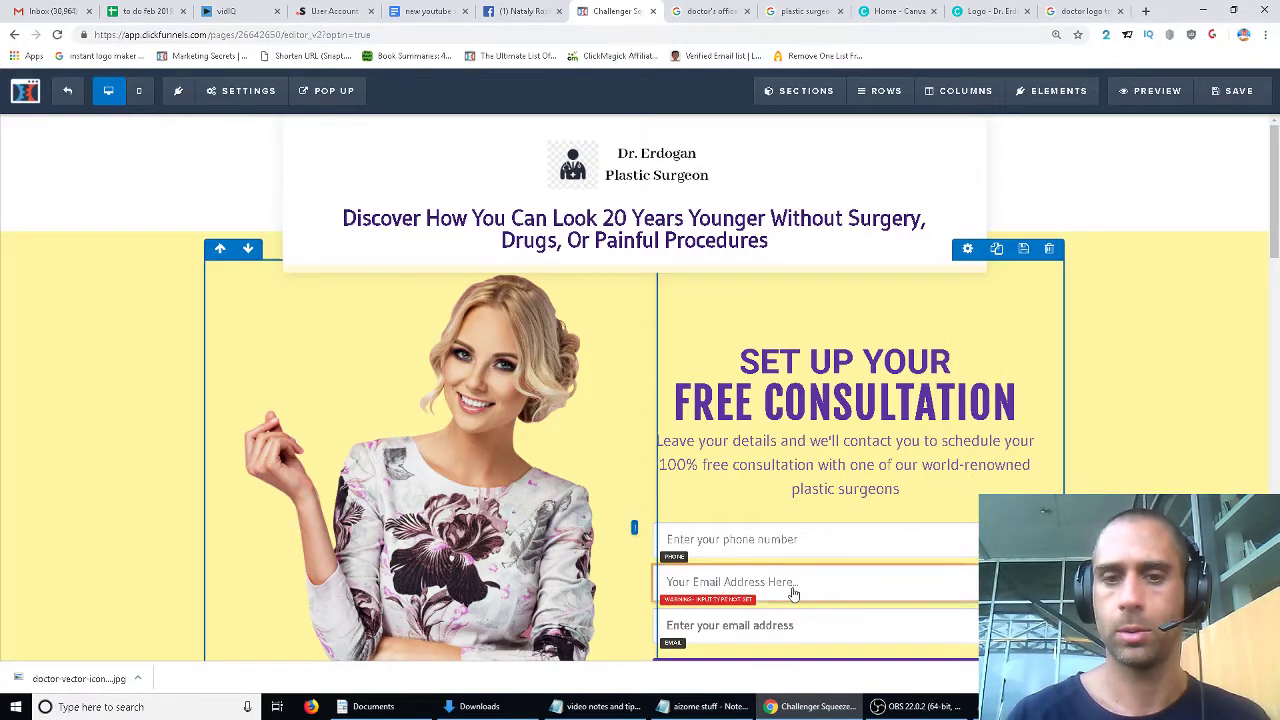
# Set the new input's type to Full Name and its placeholder text to "Enter your full name".
pyautogui.click(803, 586)
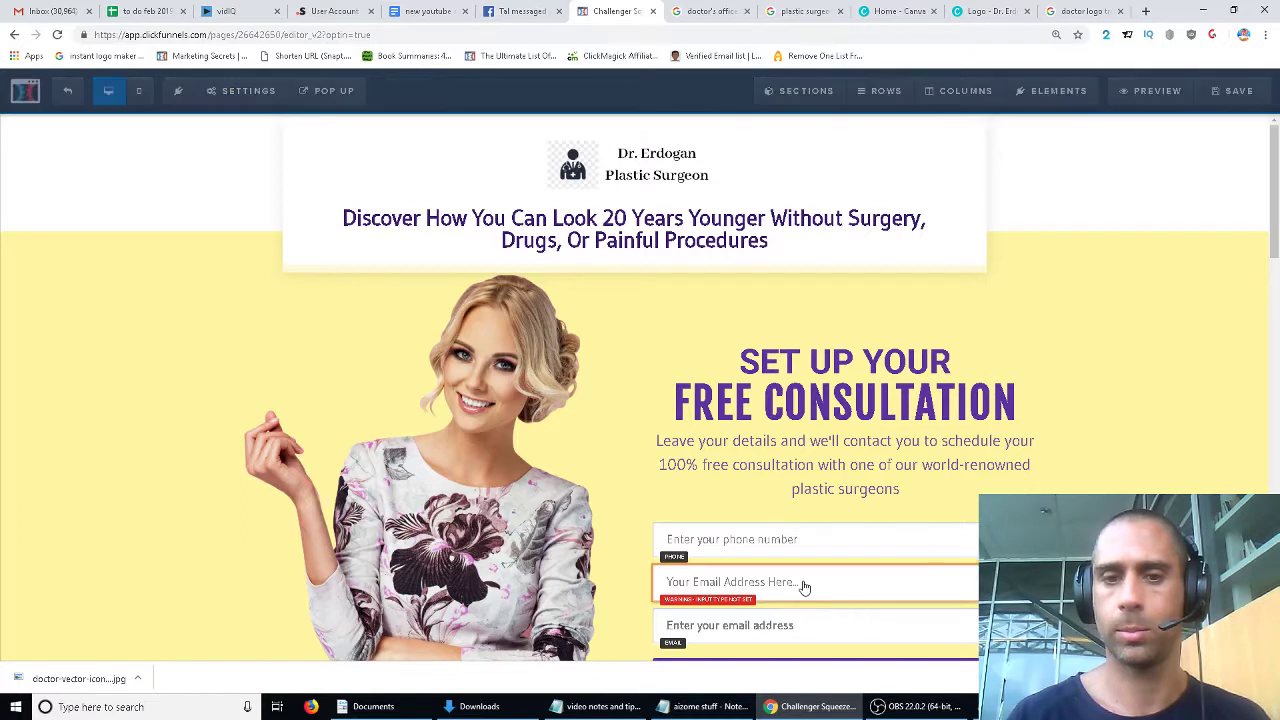
pyautogui.click(1181, 255)
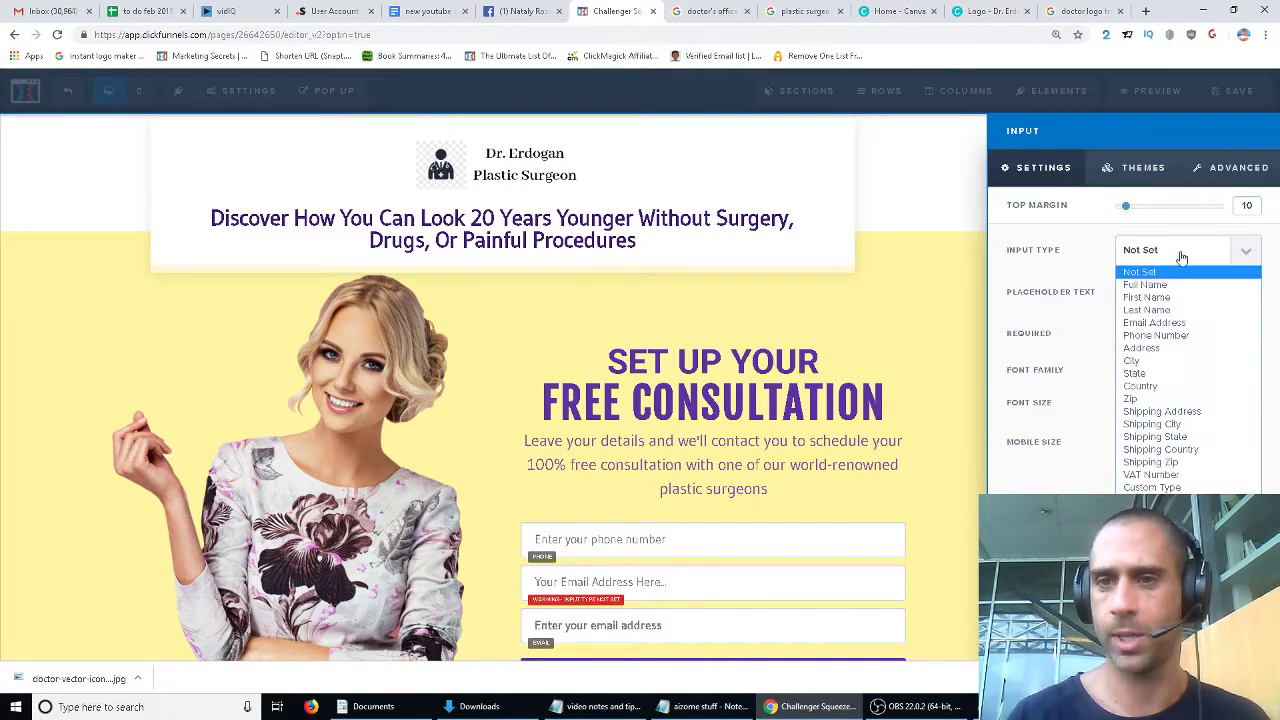
pyautogui.click(1170, 289)
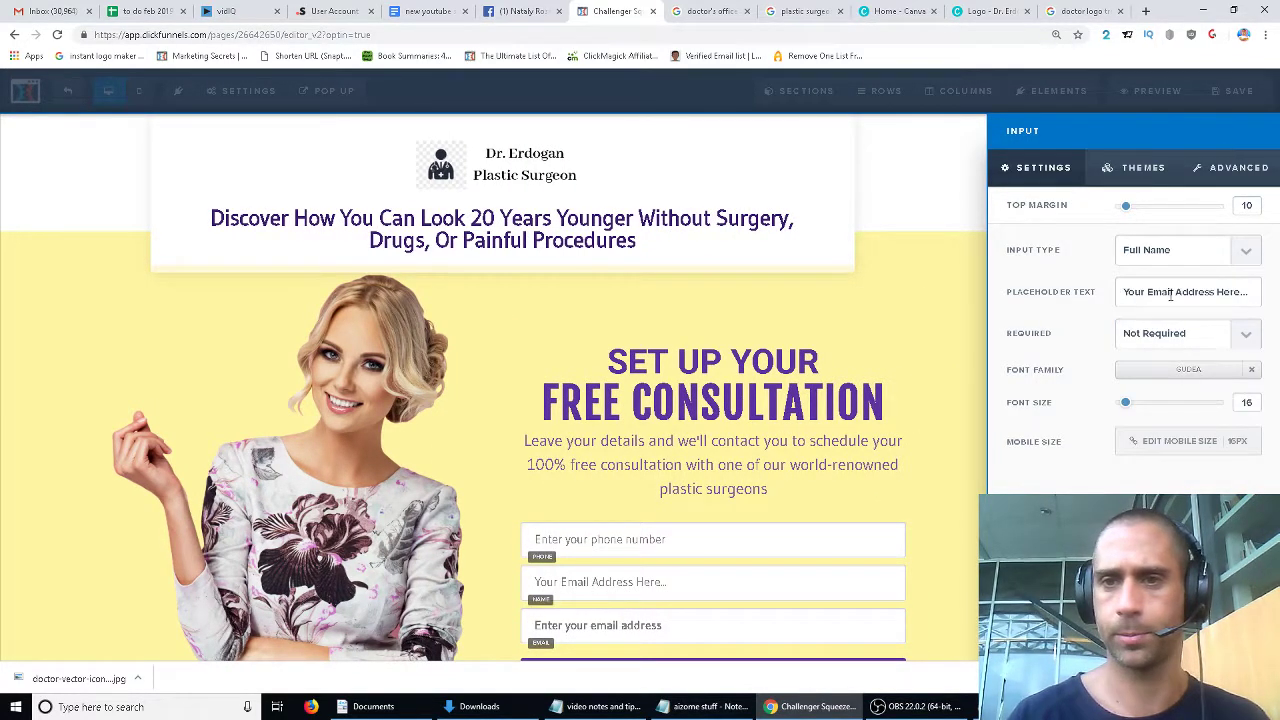
pyautogui.tripleClick(1170, 293)
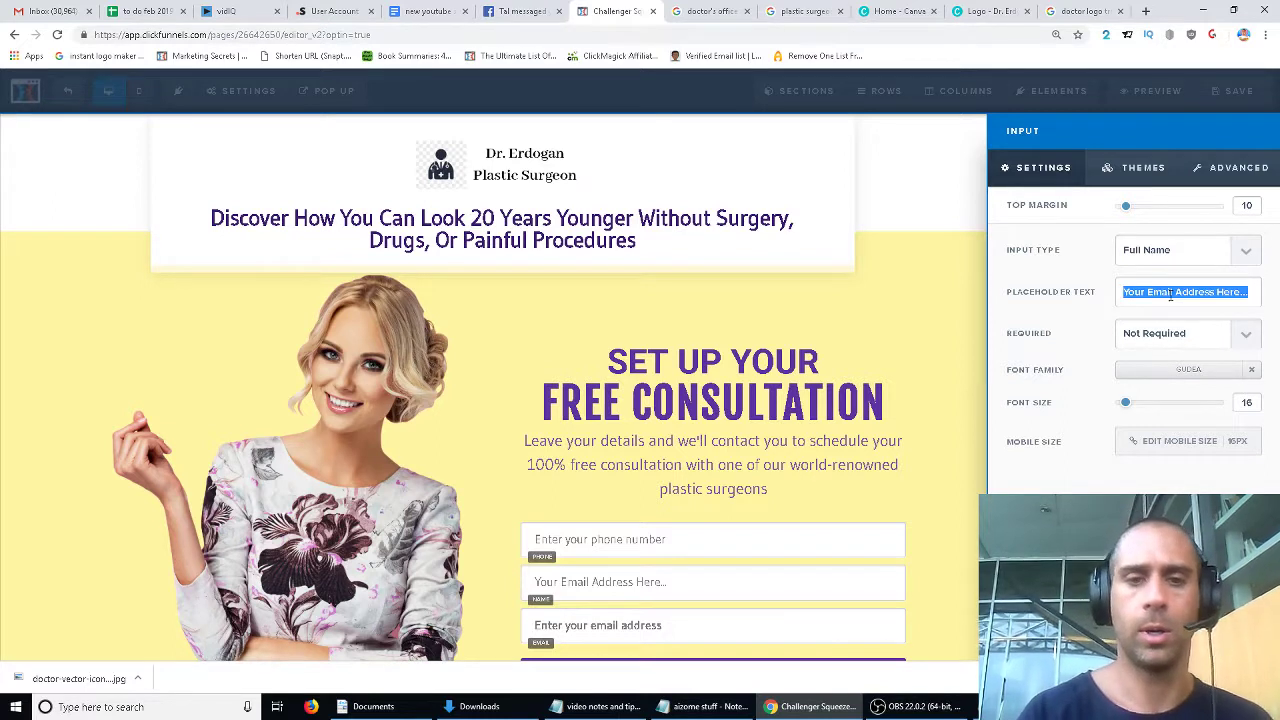
pyautogui.write('Ente')
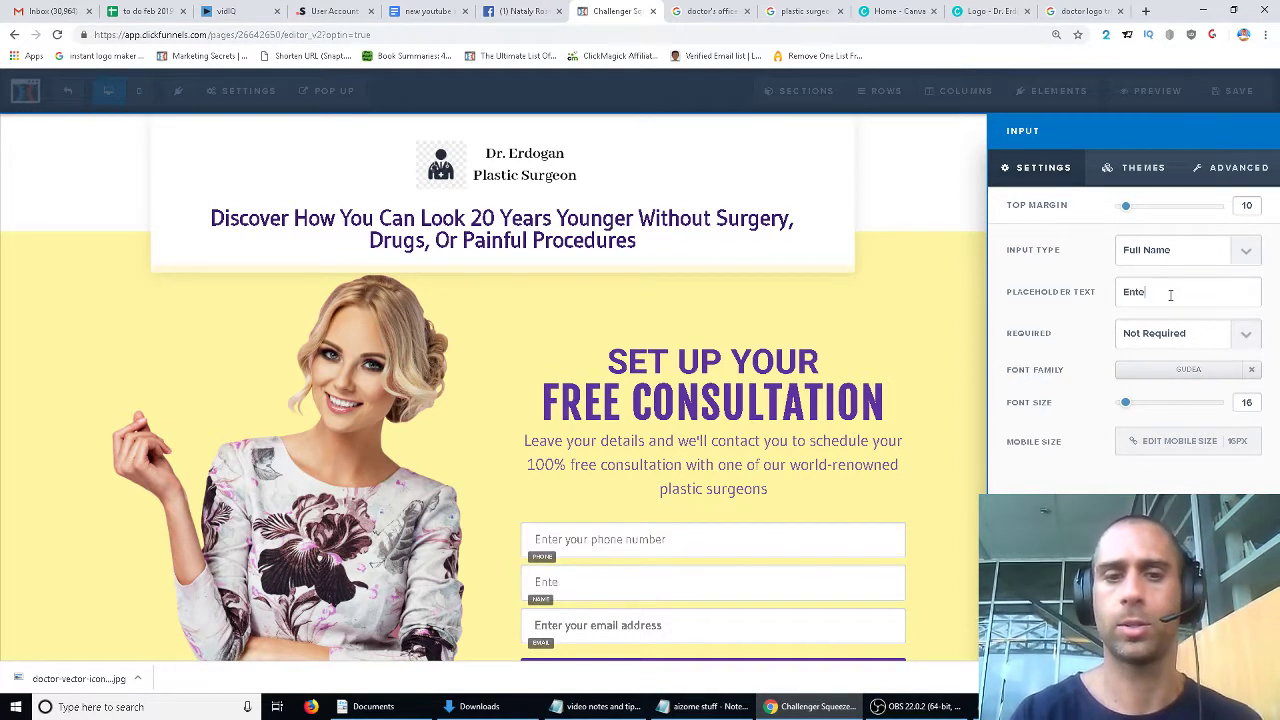
pyautogui.write('r your full name')
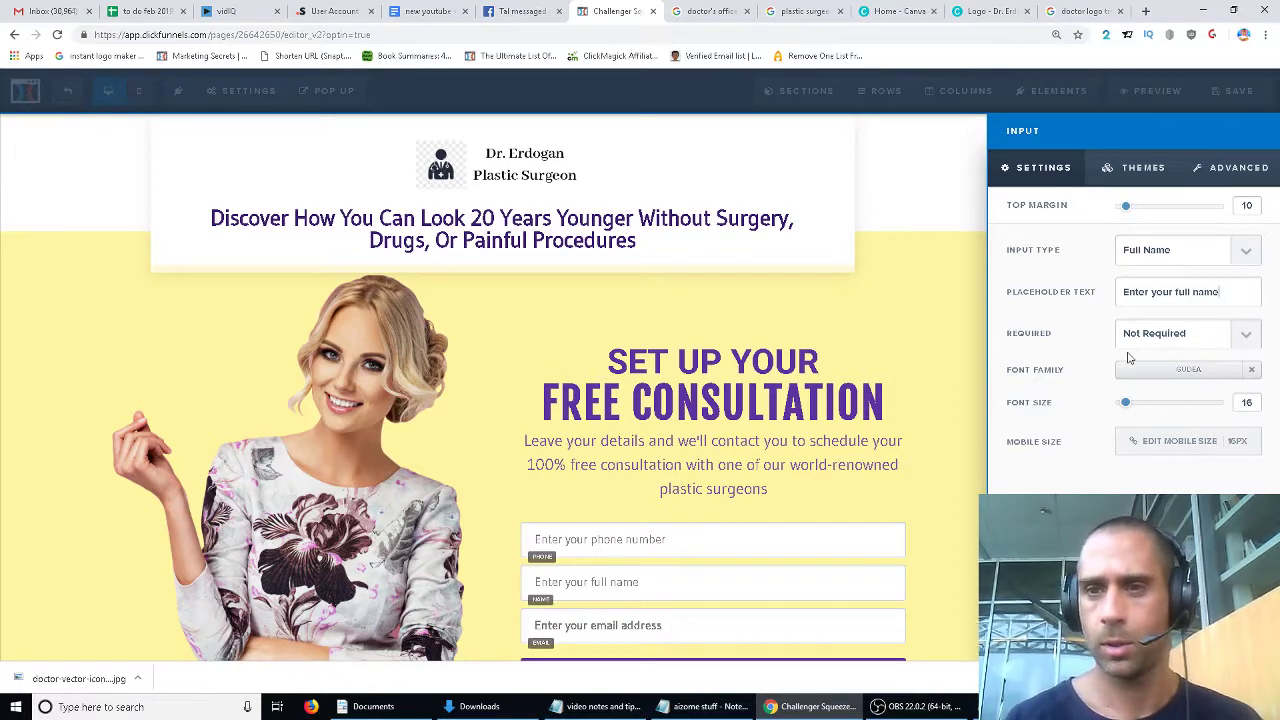
pyautogui.click(871, 477)
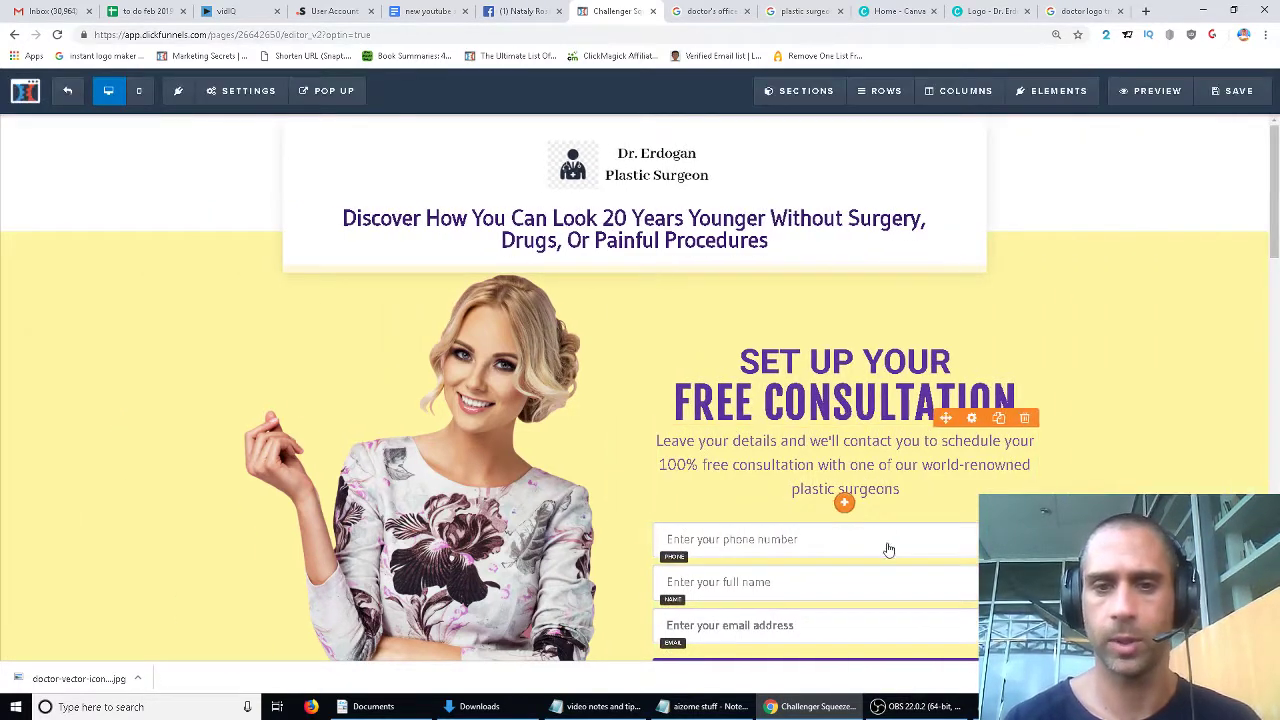
# Move the full name field above the phone number field and set the phone field's top margin to 10.
pyautogui.scroll(-2, 875, 554)
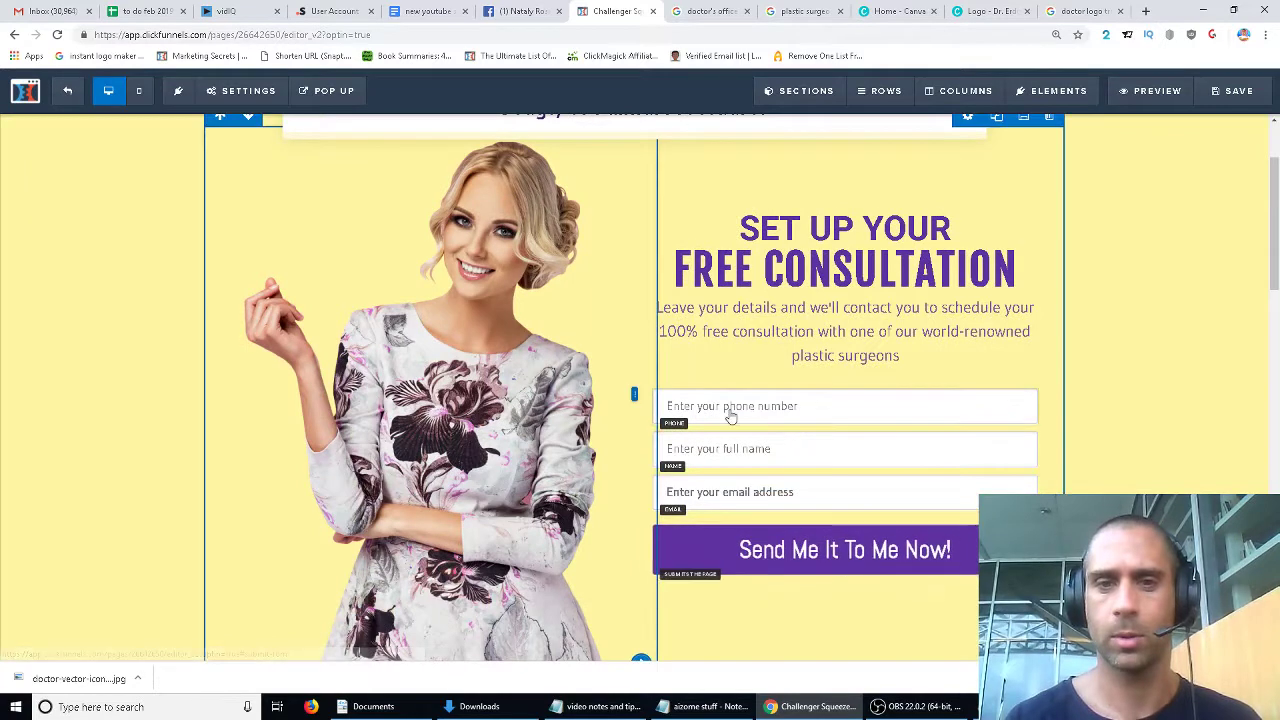
pyautogui.moveTo(823, 460); pyautogui.dragTo(780, 415)
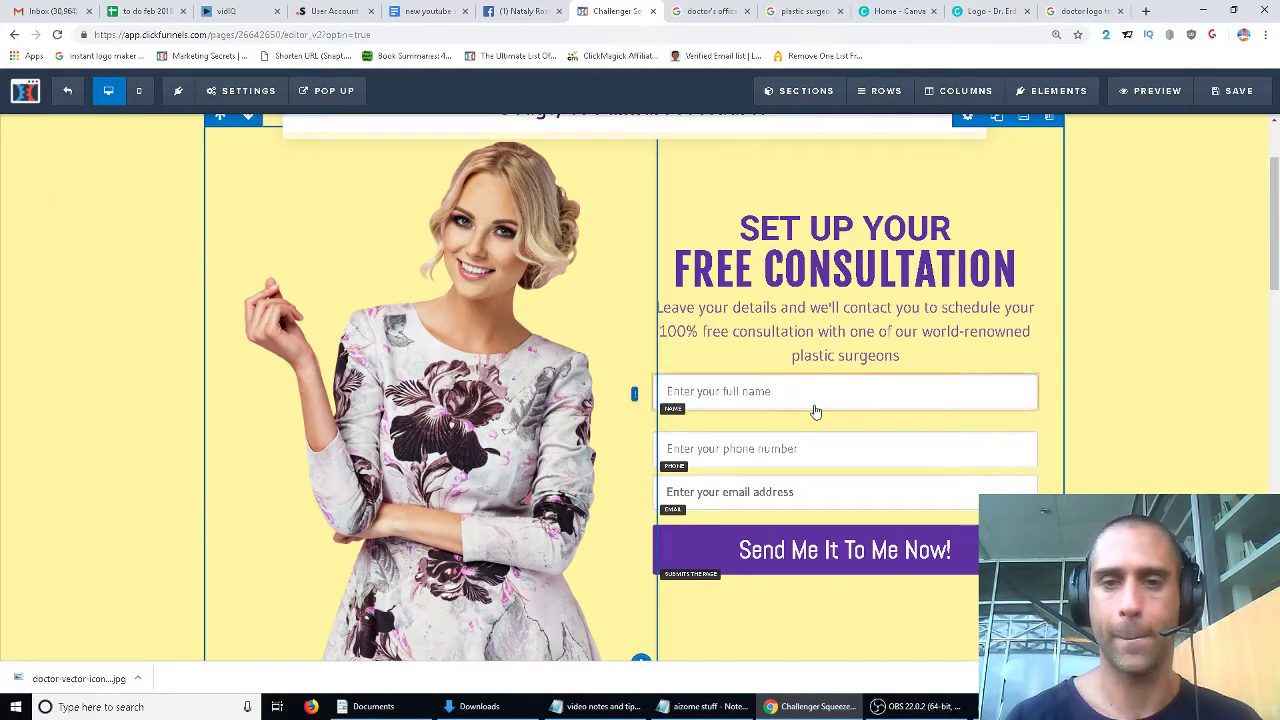
pyautogui.click(816, 458)
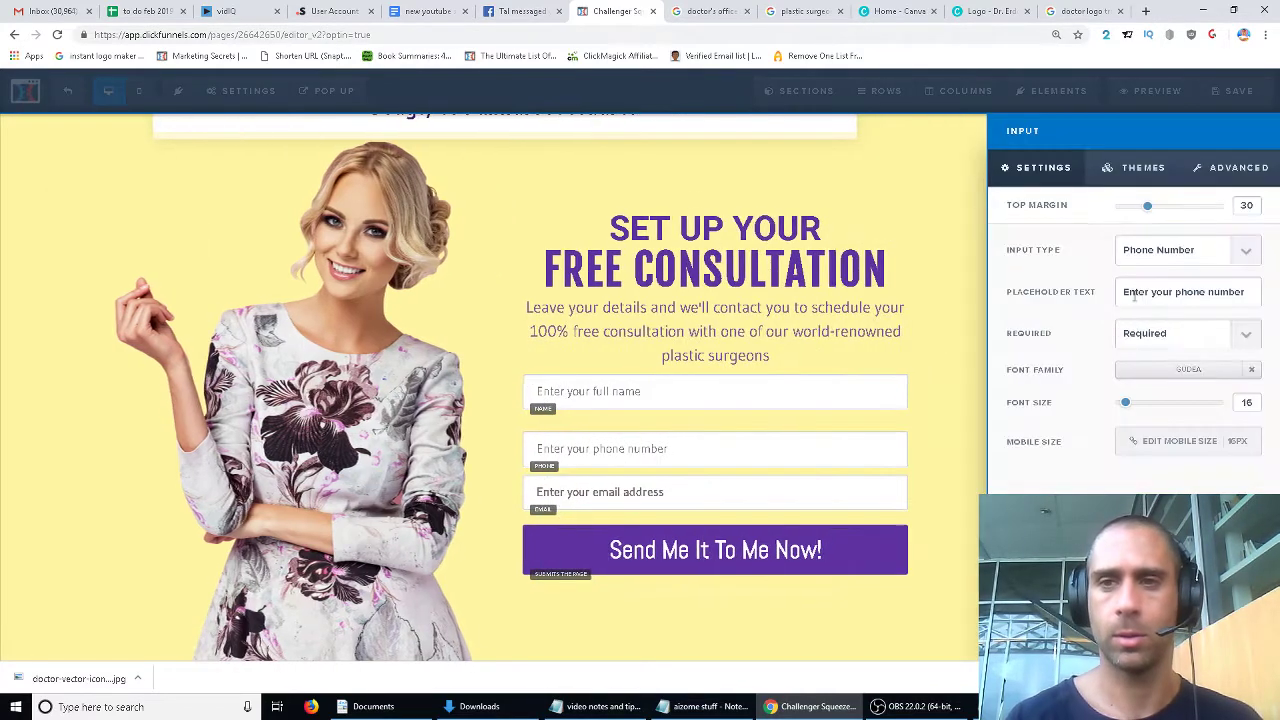
pyautogui.moveTo(1139, 214); pyautogui.dragTo(1126, 220)
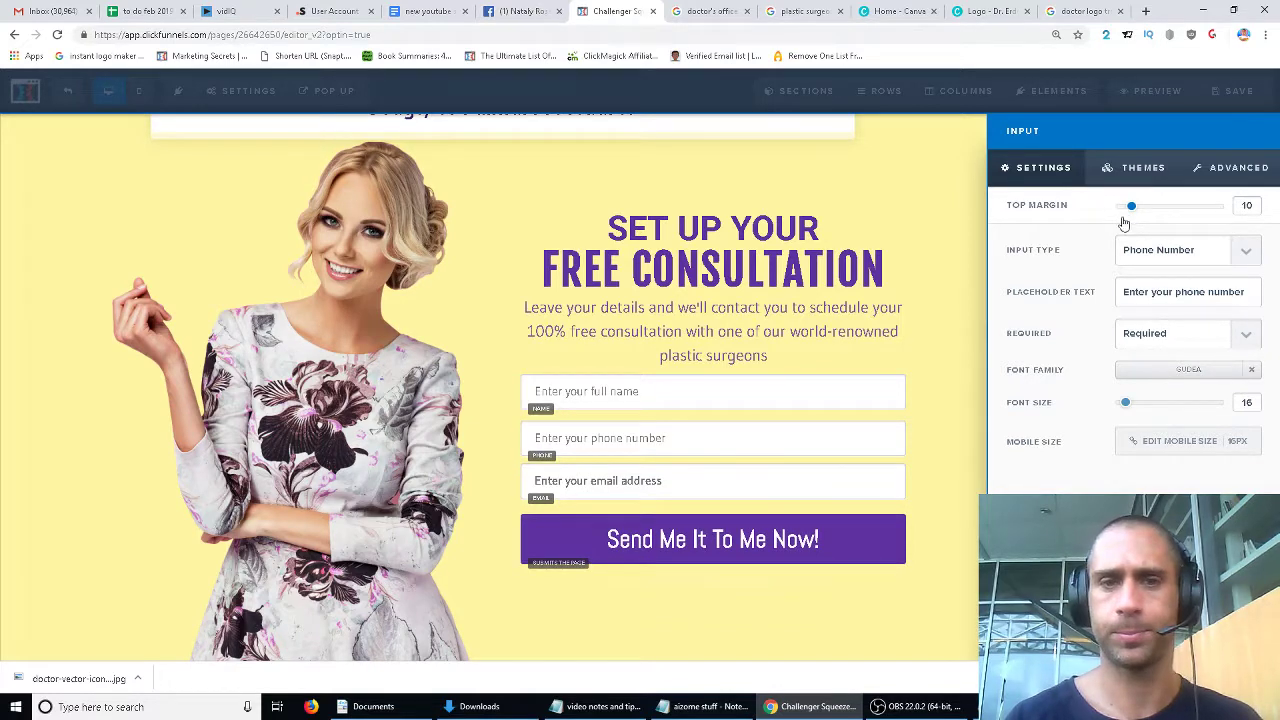
pyautogui.click(951, 457)
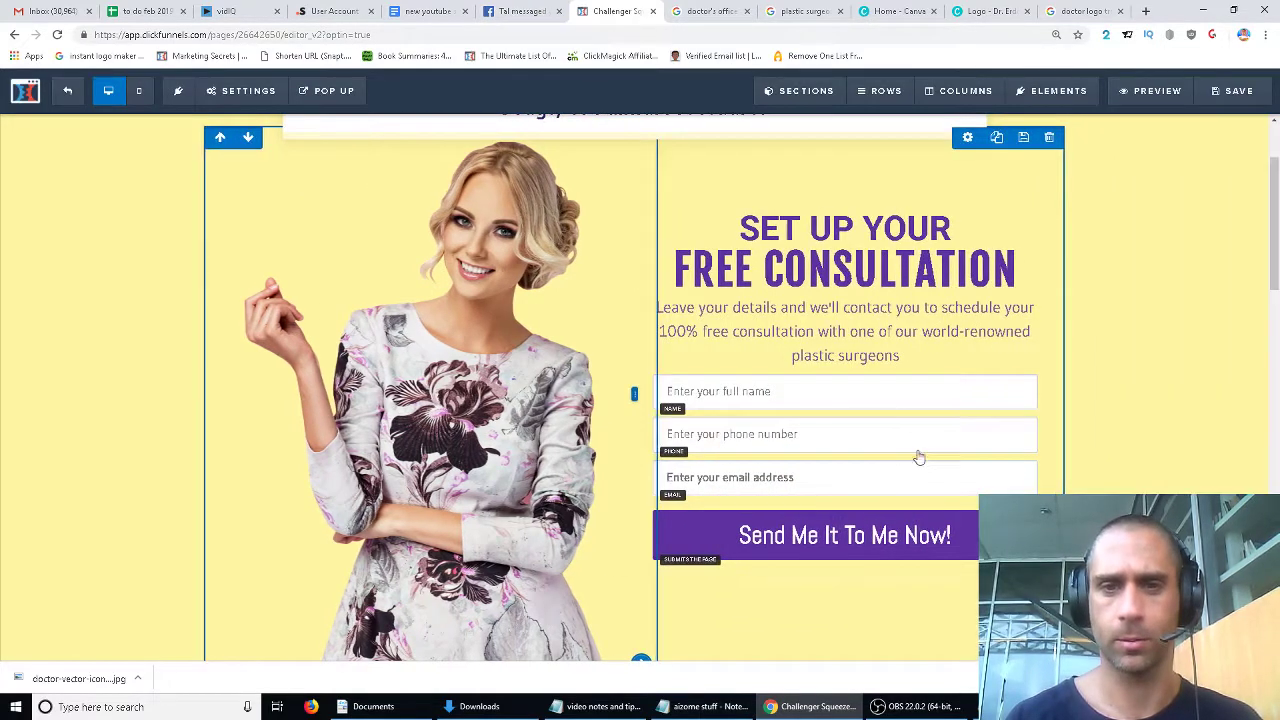
# Set the full name field's top margin to 40 to space it from the consultation paragraph.
pyautogui.click(866, 395)
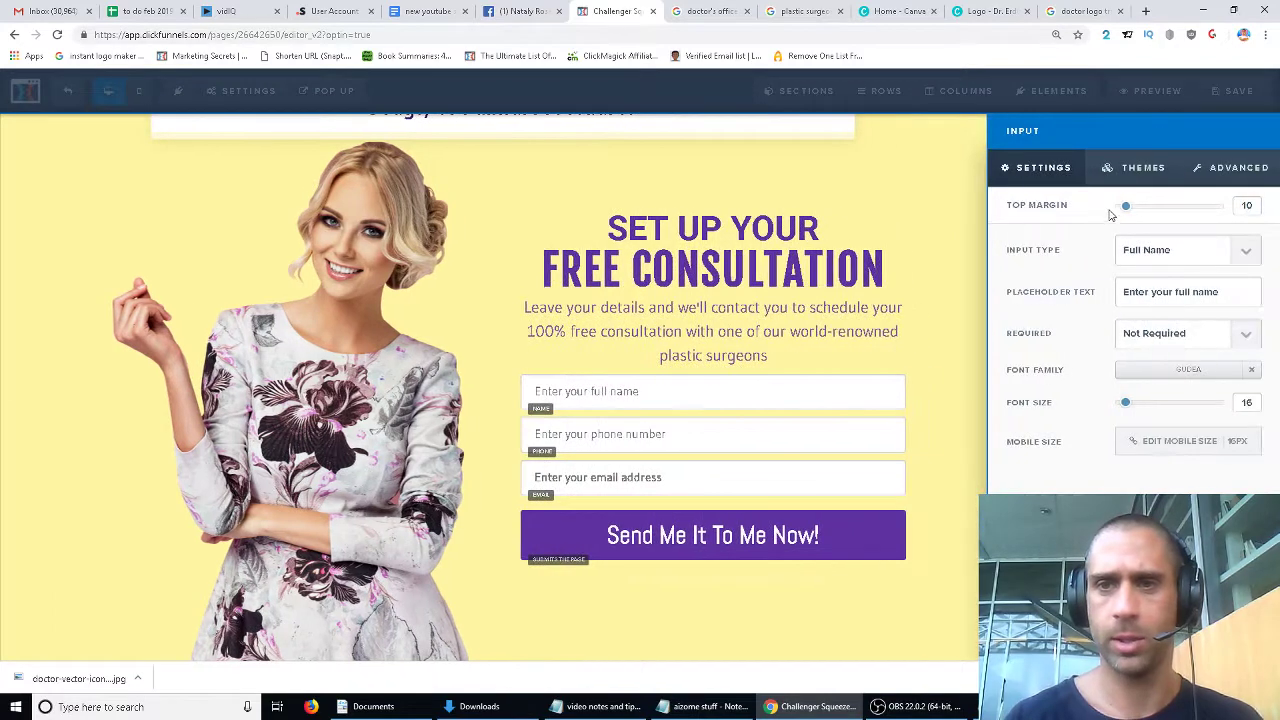
pyautogui.moveTo(1137, 214); pyautogui.dragTo(1159, 208)
pyautogui.click(958, 449)
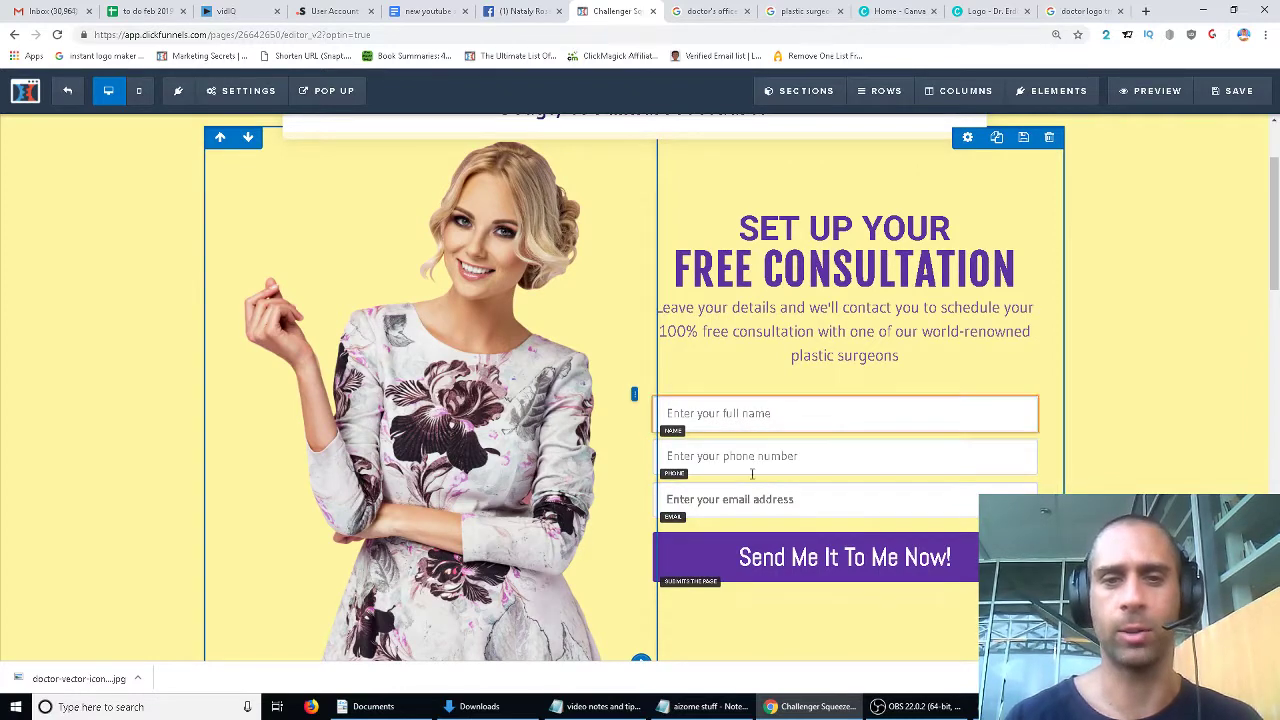
pyautogui.click(772, 427)
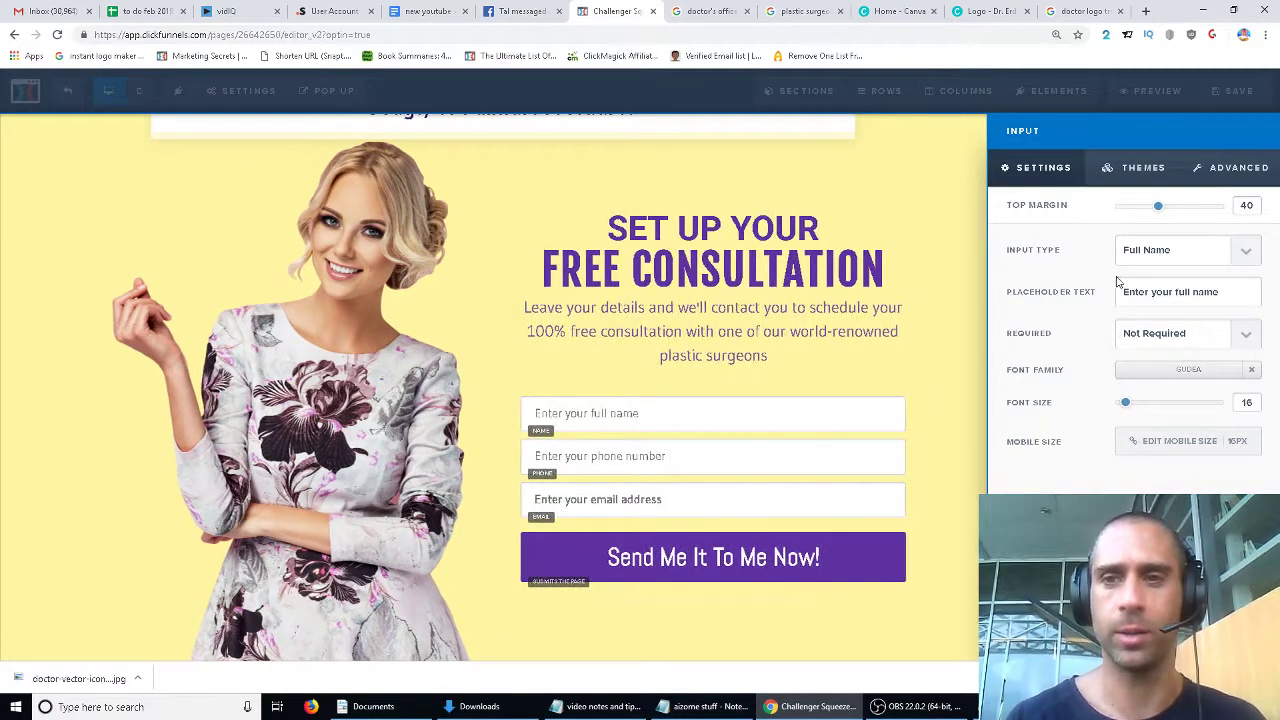
pyautogui.moveTo(1162, 291); pyautogui.dragTo(1090, 297)
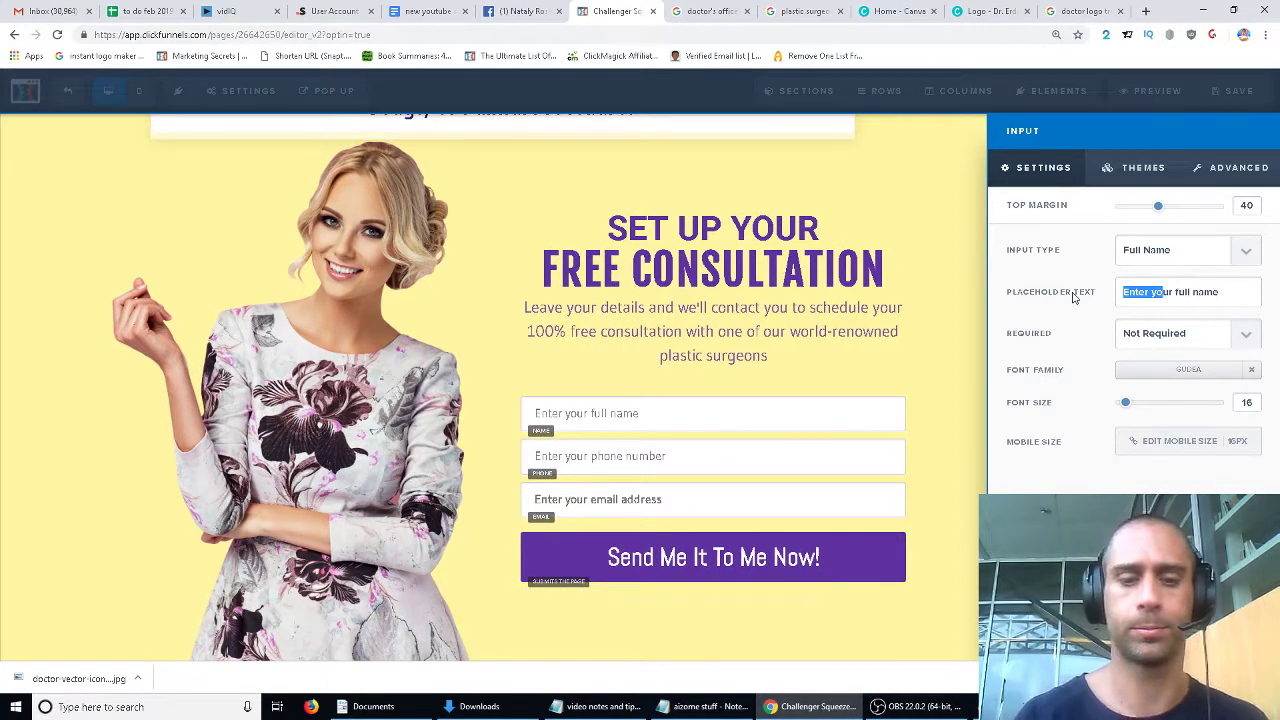
pyautogui.write('Yo')
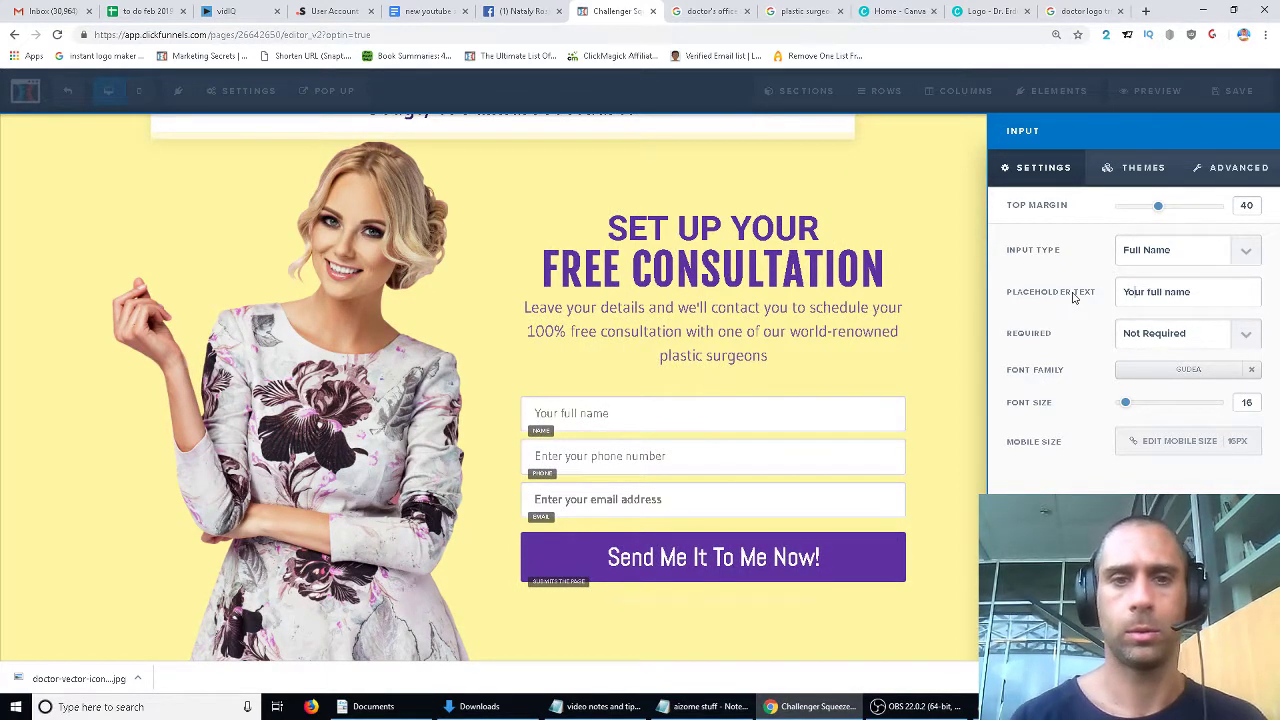
pyautogui.press('BackSpace')
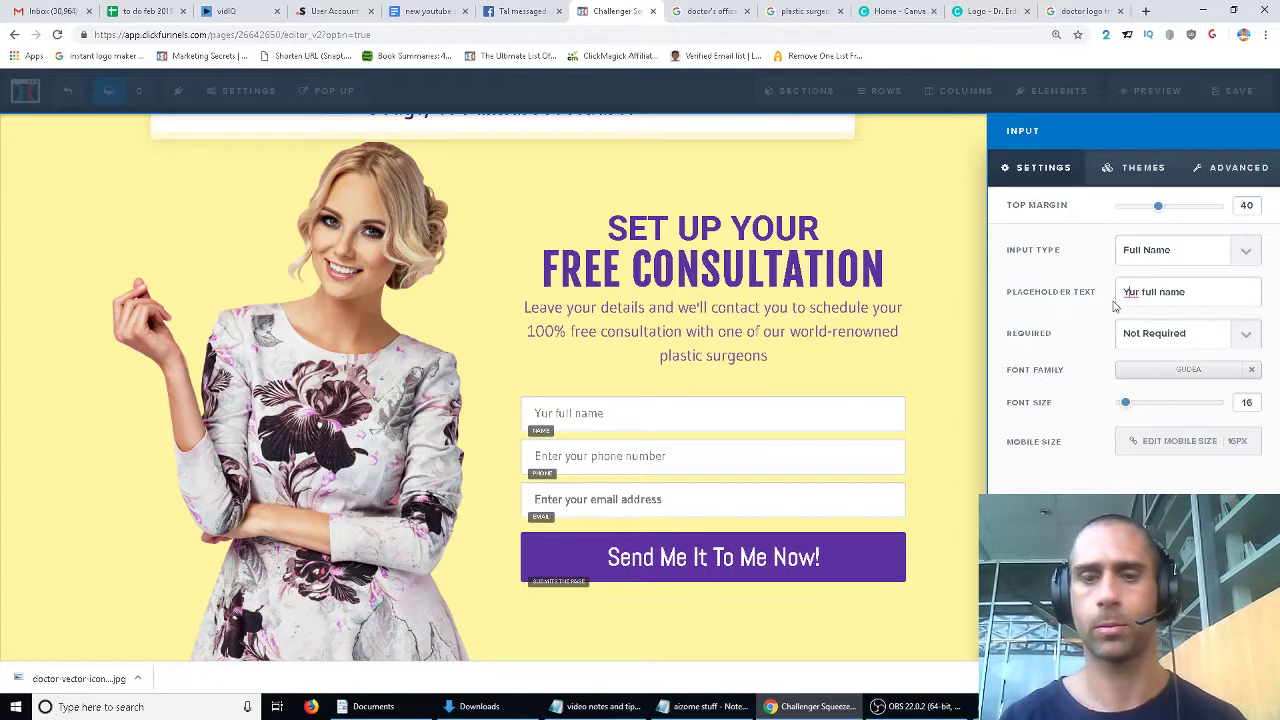
pyautogui.hotkey('ctrl', 'z')
pyautogui.hotkey('ctrl', 'z')
pyautogui.click(1243, 291)
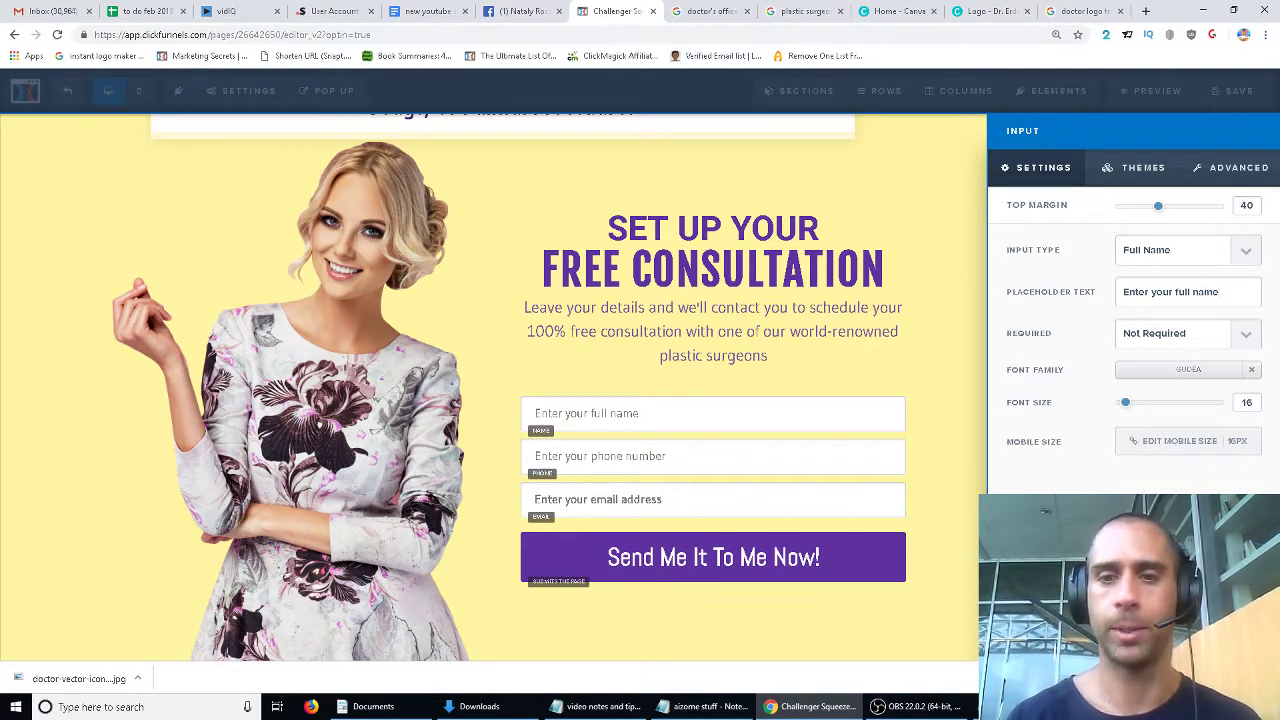
pyautogui.click(738, 454)
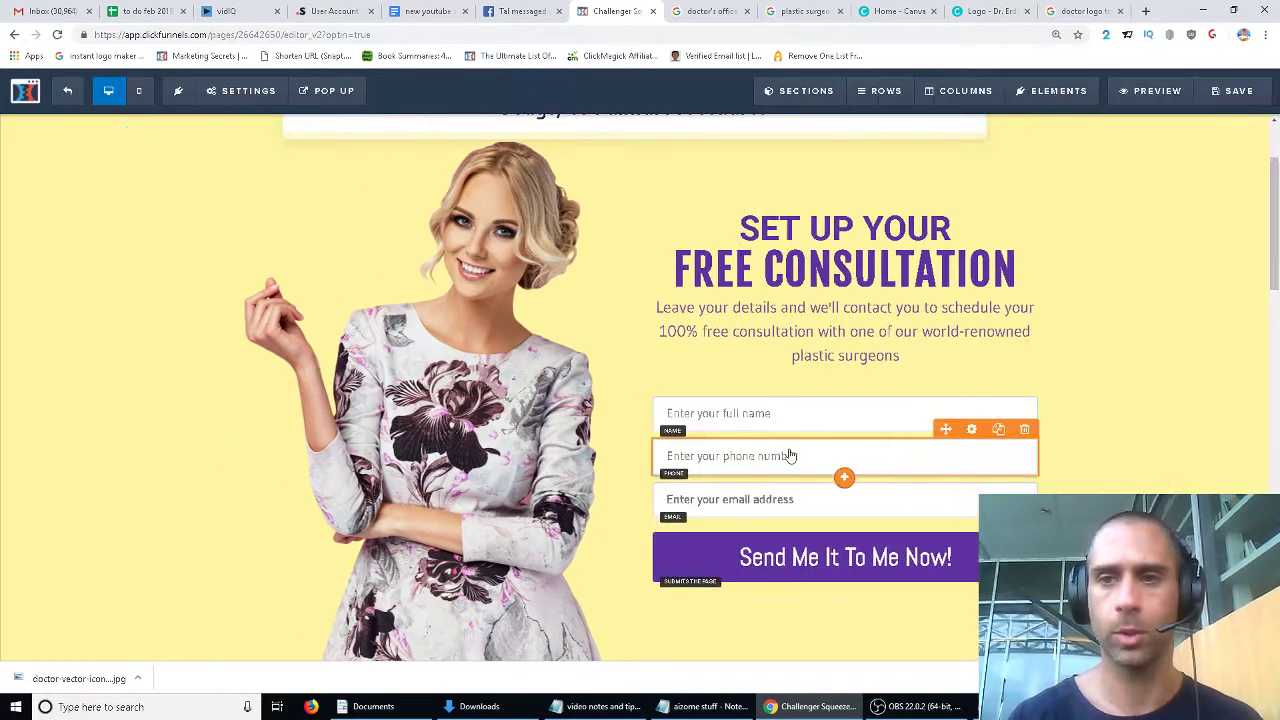
# Make the full name field Required and apply the Border White Input theme to it.
pyautogui.click(858, 422)
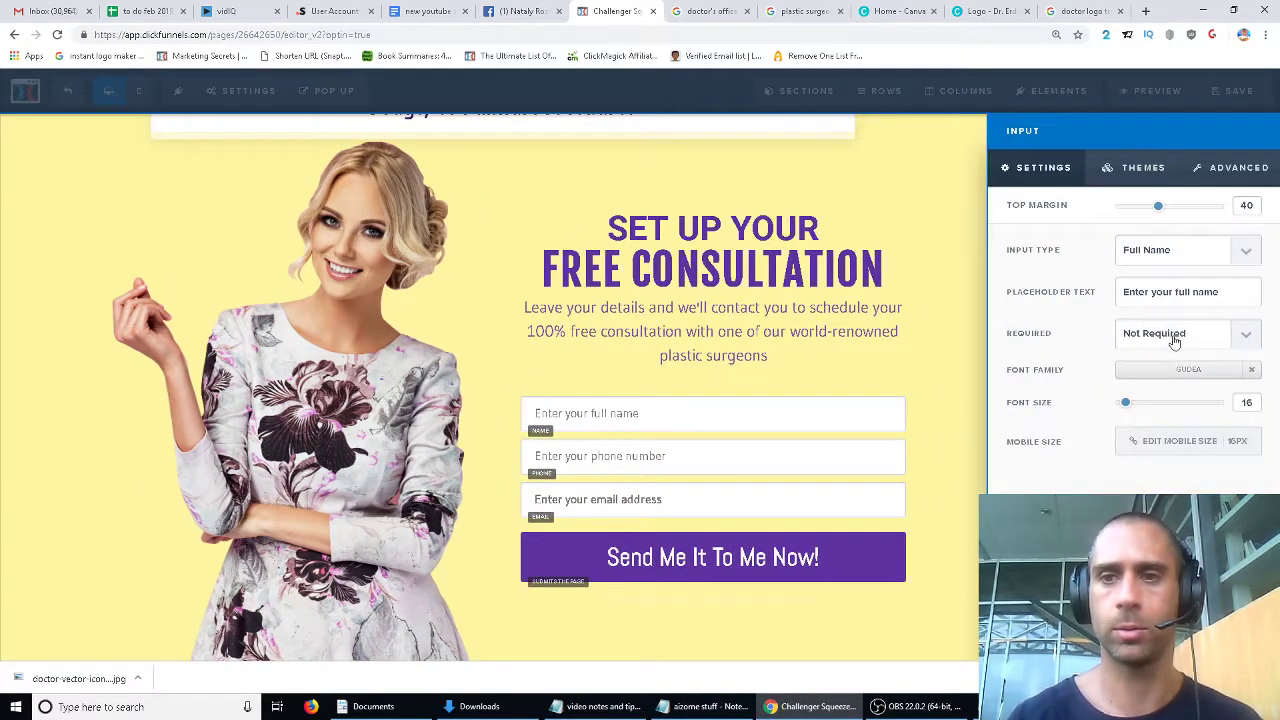
pyautogui.click(1160, 340)
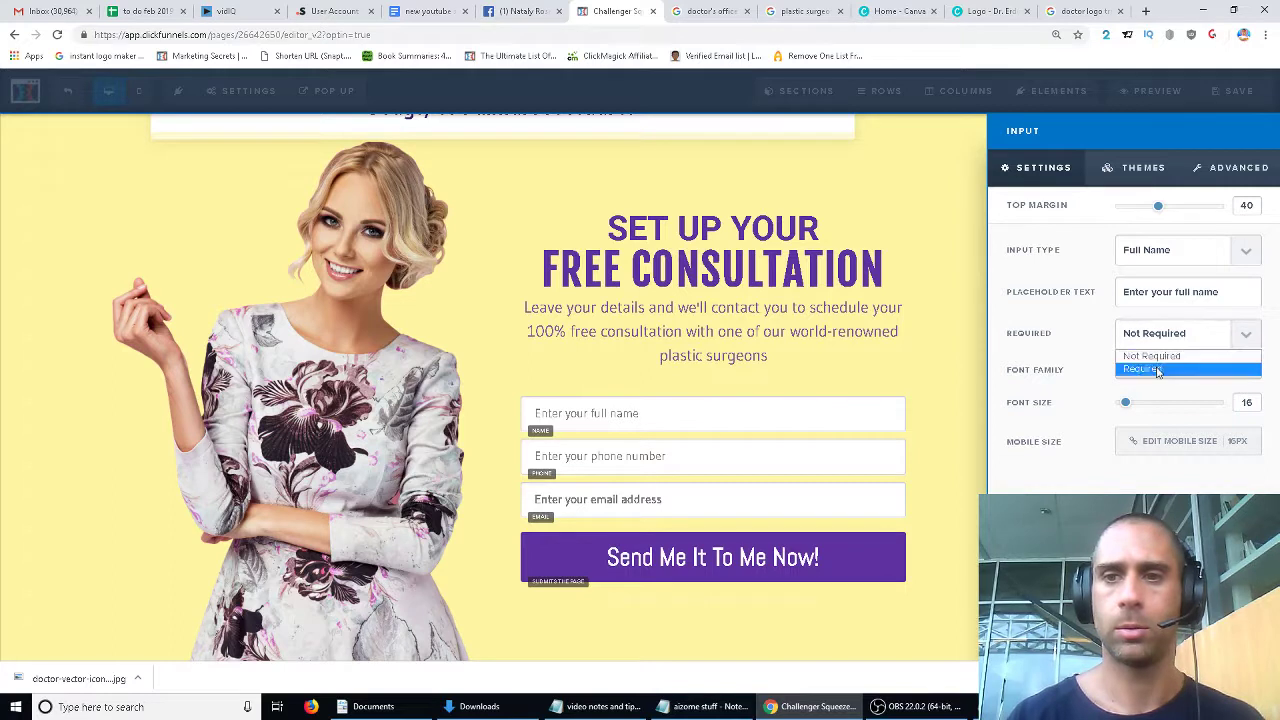
pyautogui.click(1157, 372)
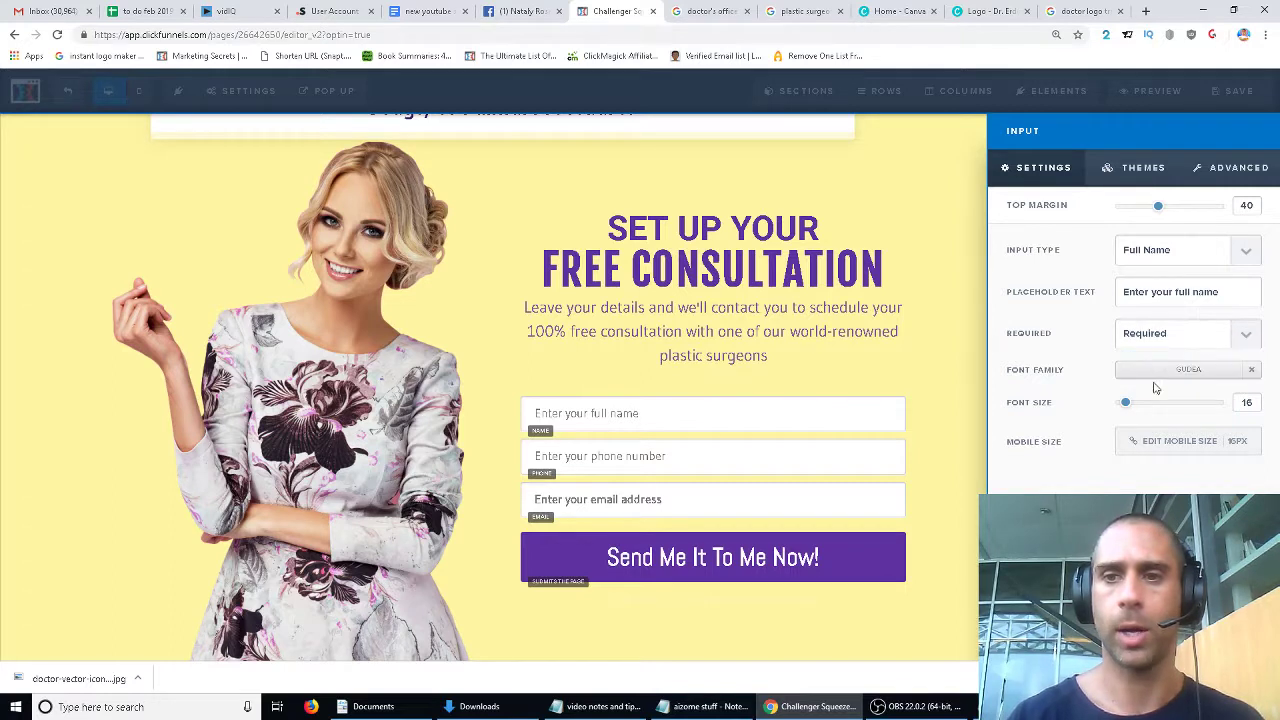
pyautogui.click(1143, 167)
pyautogui.scroll(-2, 1128, 434)
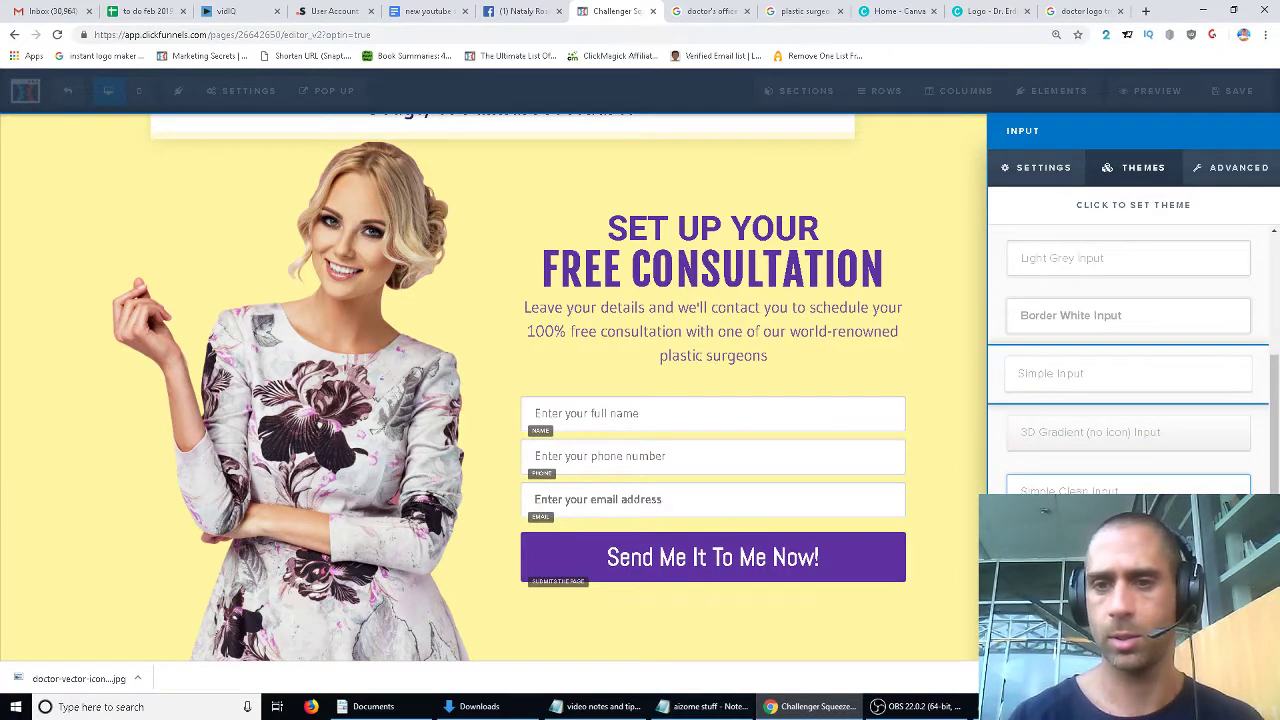
pyautogui.click(1108, 326)
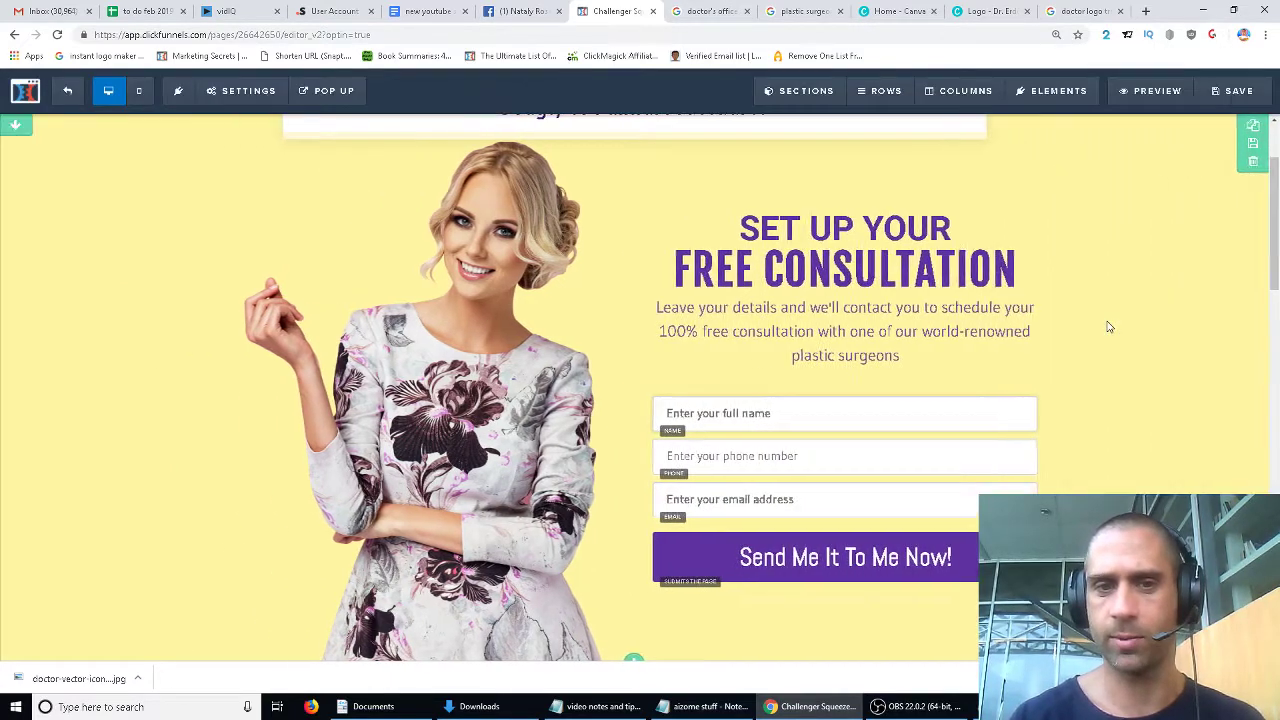
# Set the phone number field's font weight to Bold and its icon to Phone Icon.
pyautogui.click(890, 449)
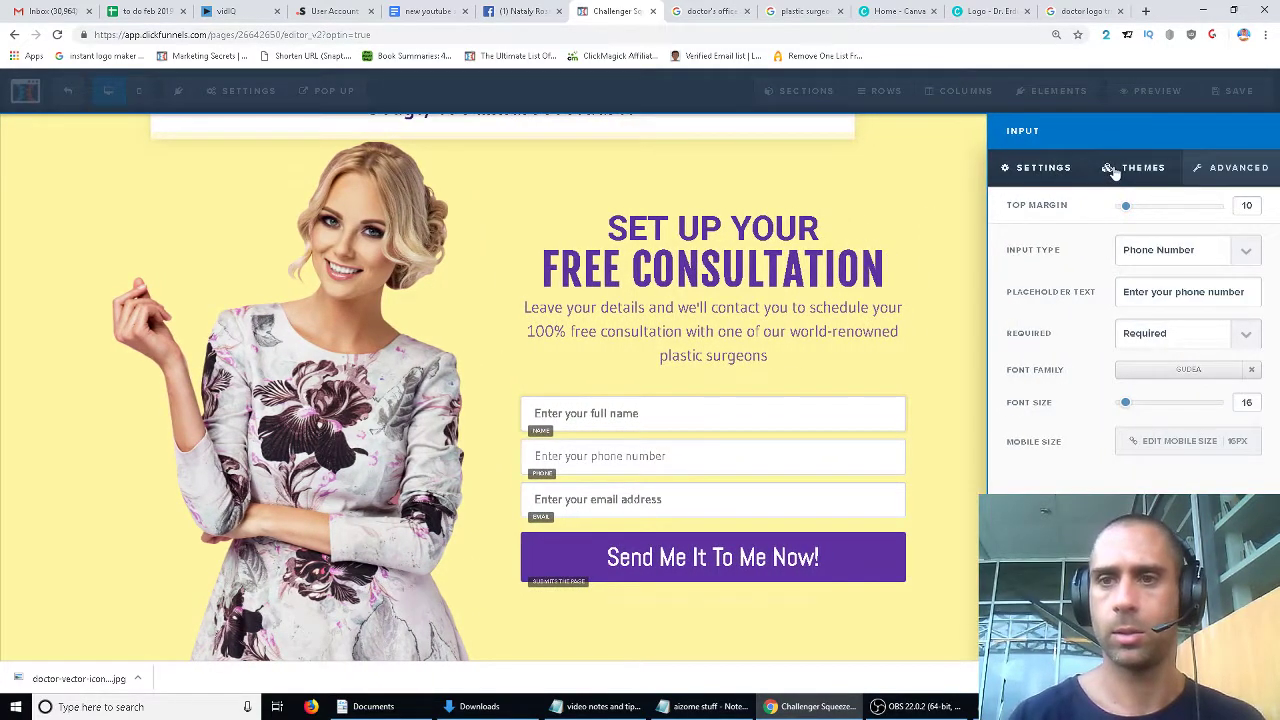
pyautogui.click(1111, 167)
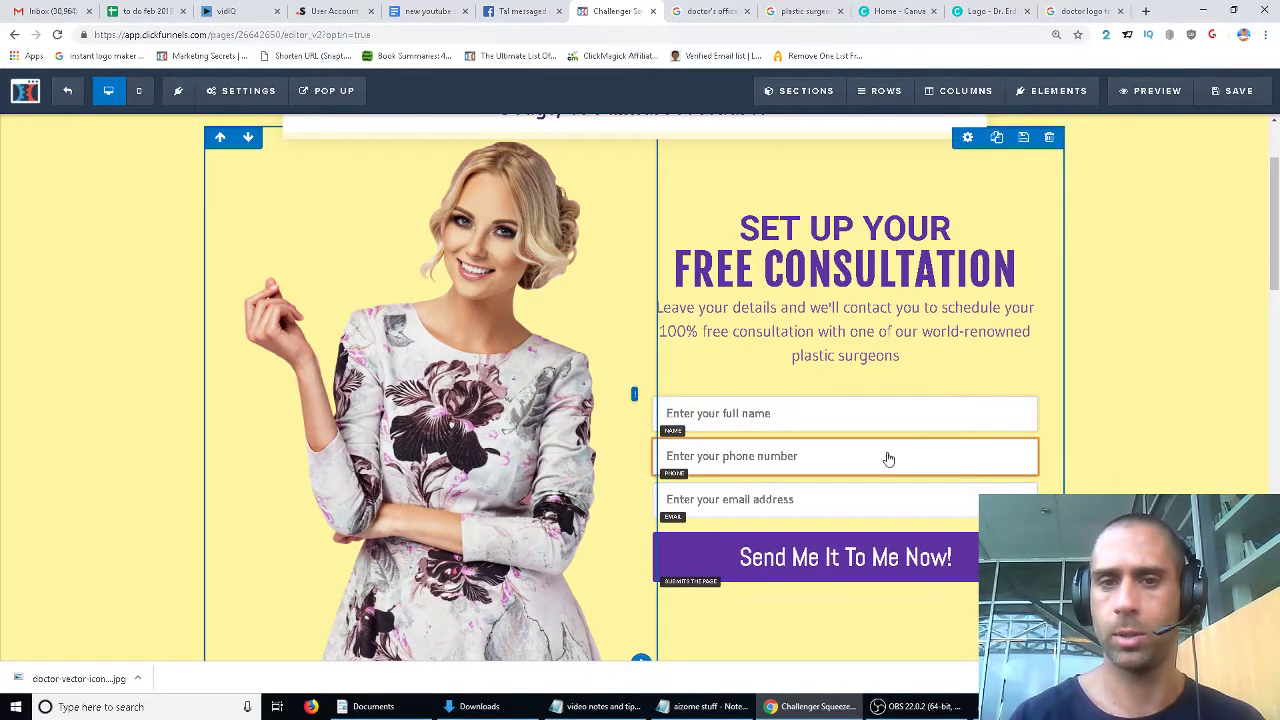
pyautogui.moveTo(975, 432)
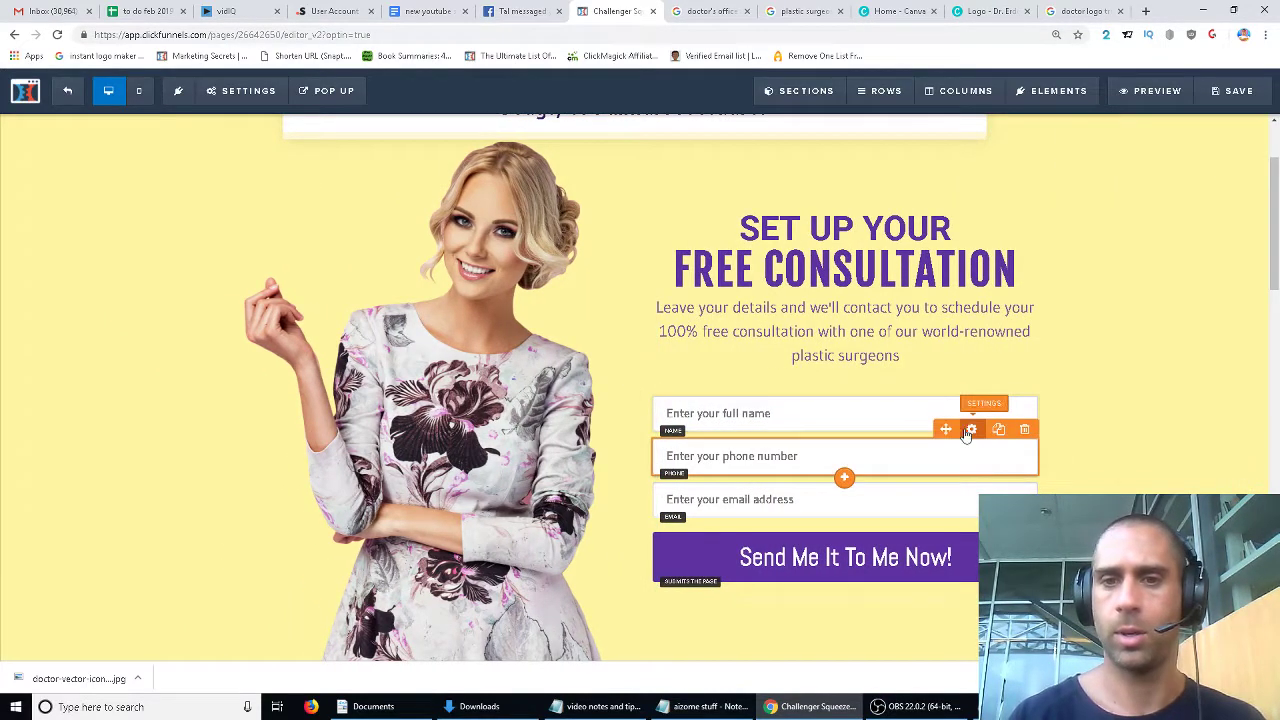
pyautogui.click(973, 432)
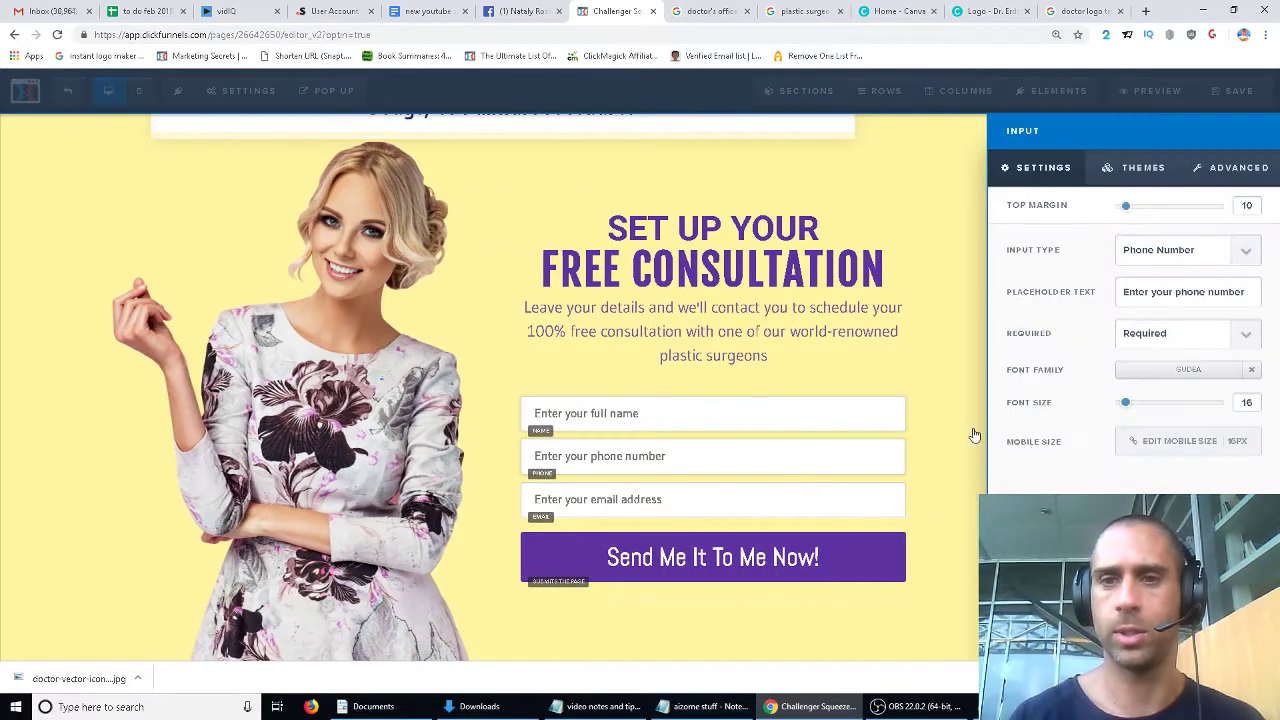
pyautogui.click(1210, 167)
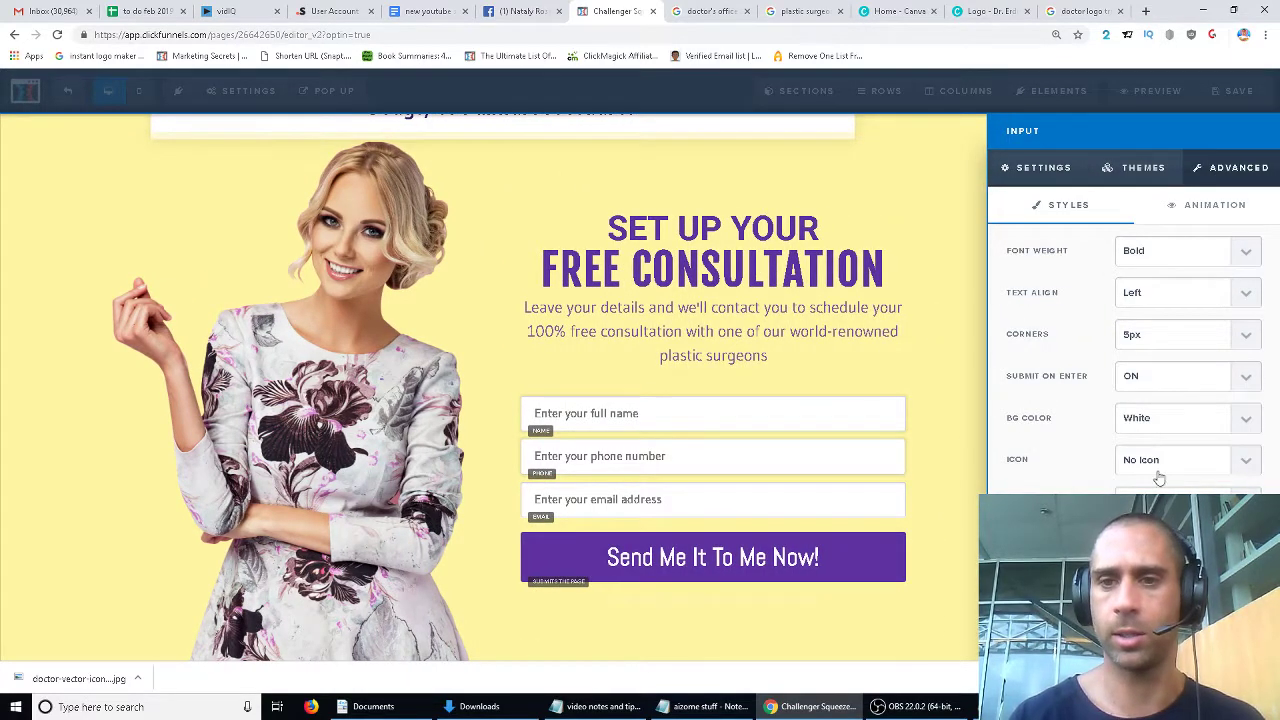
pyautogui.click(1170, 455)
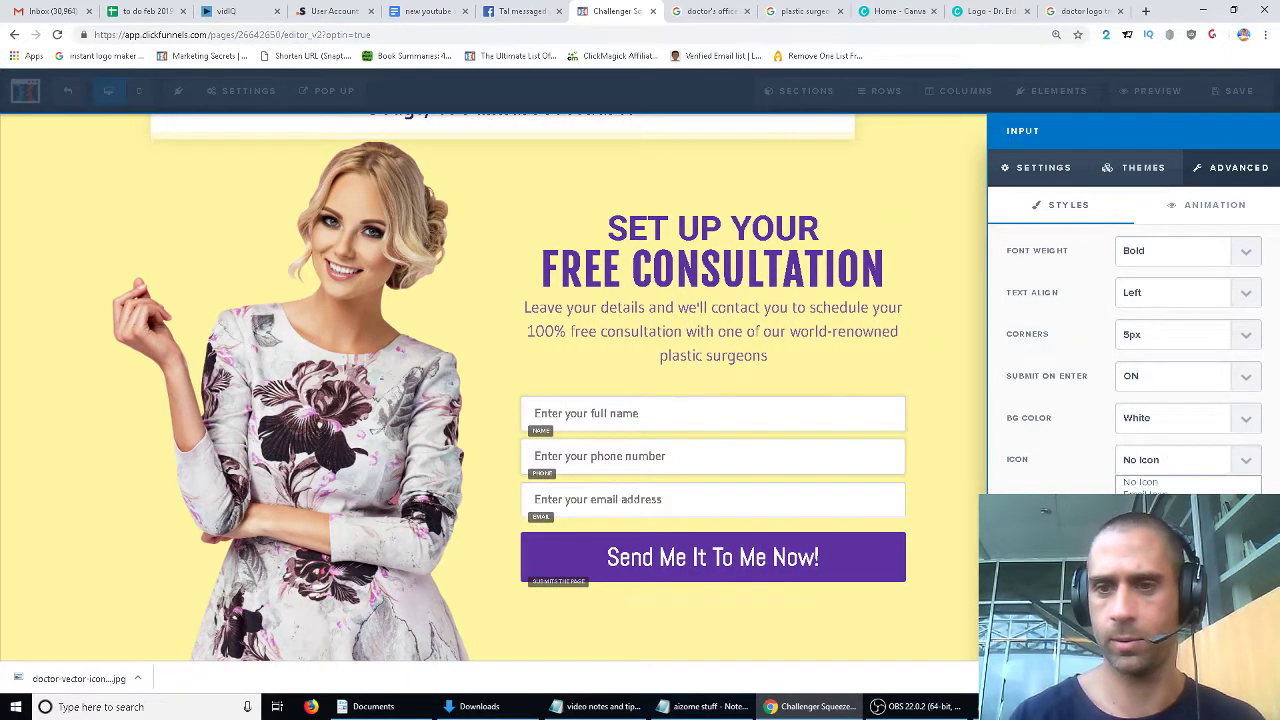
pyautogui.click(1150, 519)
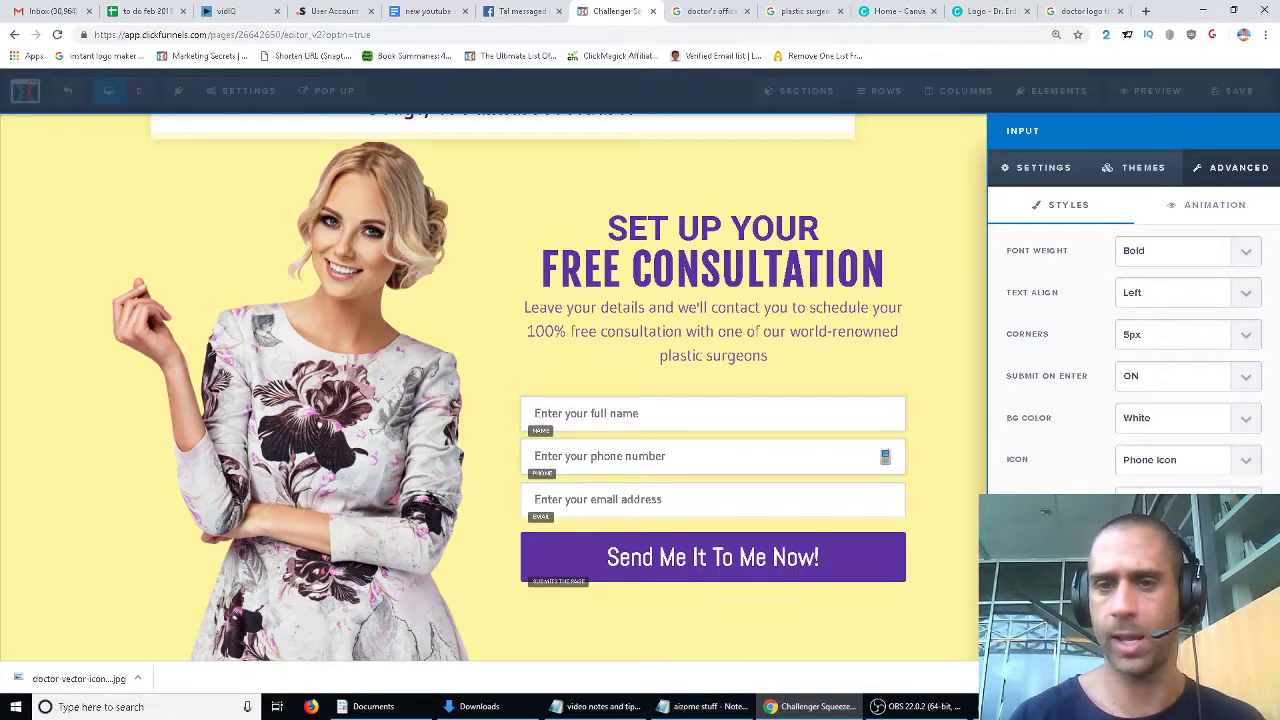
# Set the email address field's icon to Email Icon.
pyautogui.click(865, 517)
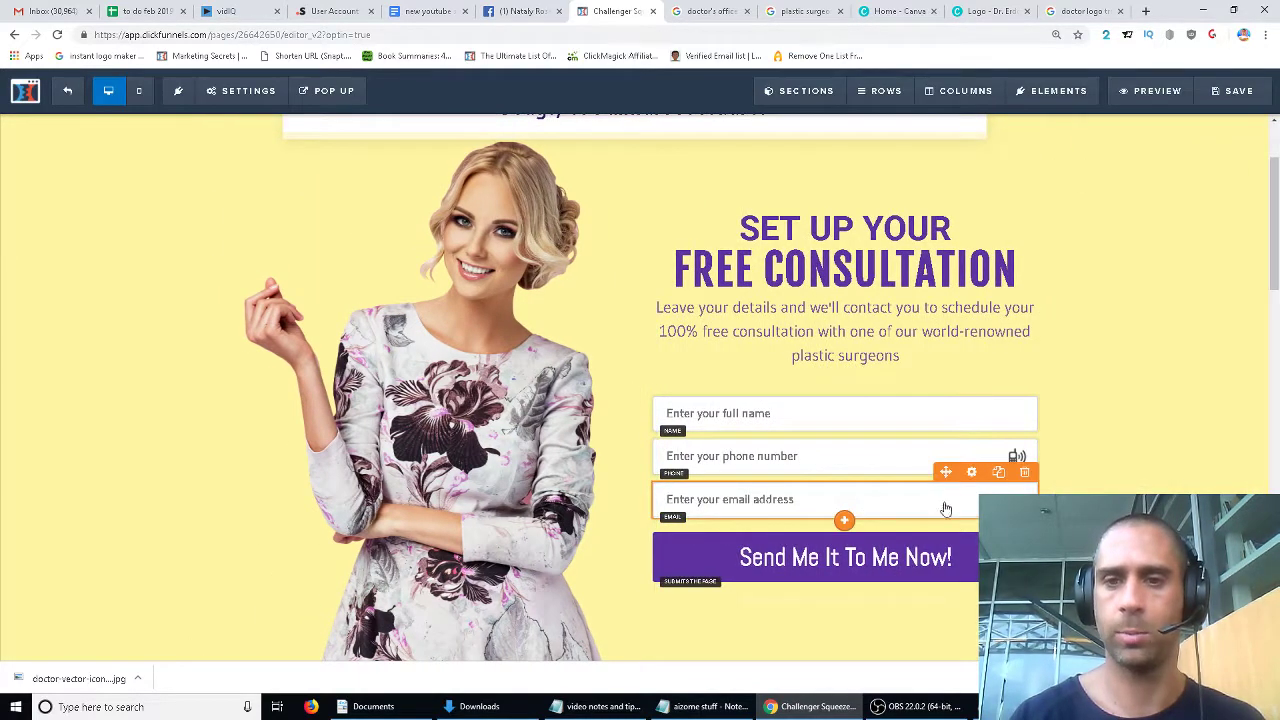
pyautogui.click(972, 474)
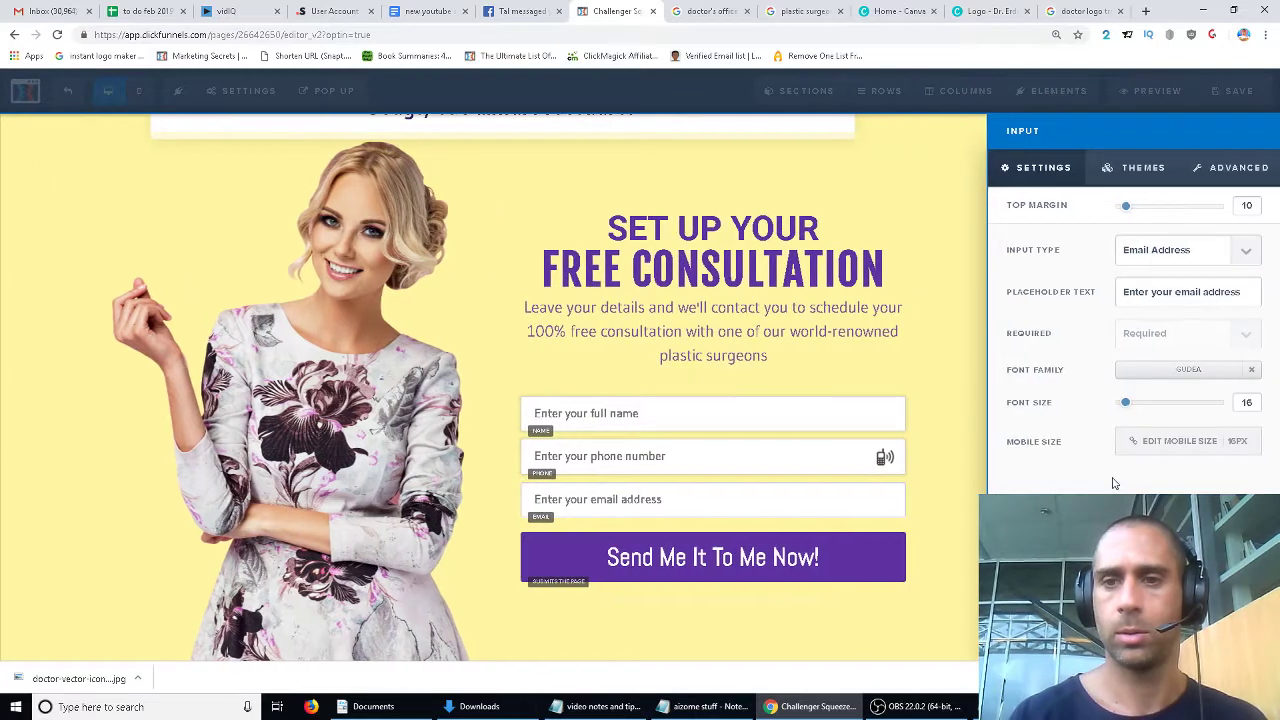
pyautogui.click(1197, 169)
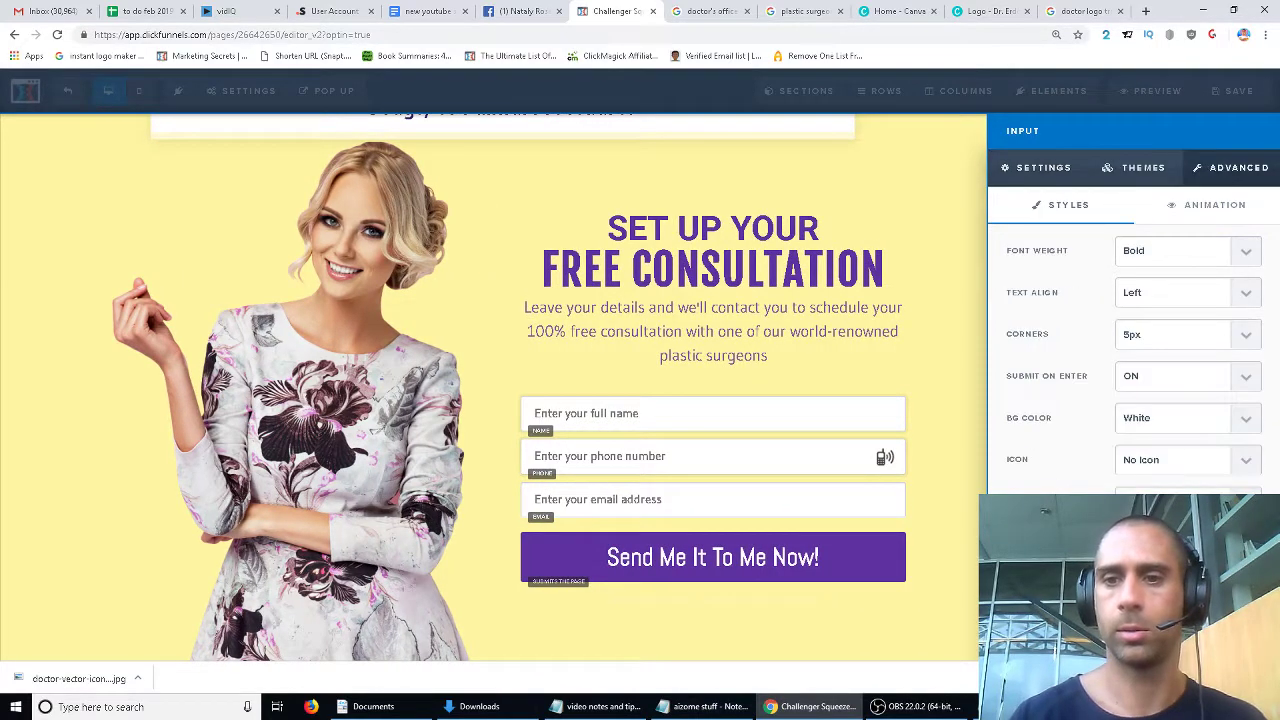
pyautogui.click(1177, 461)
pyautogui.click(1160, 500)
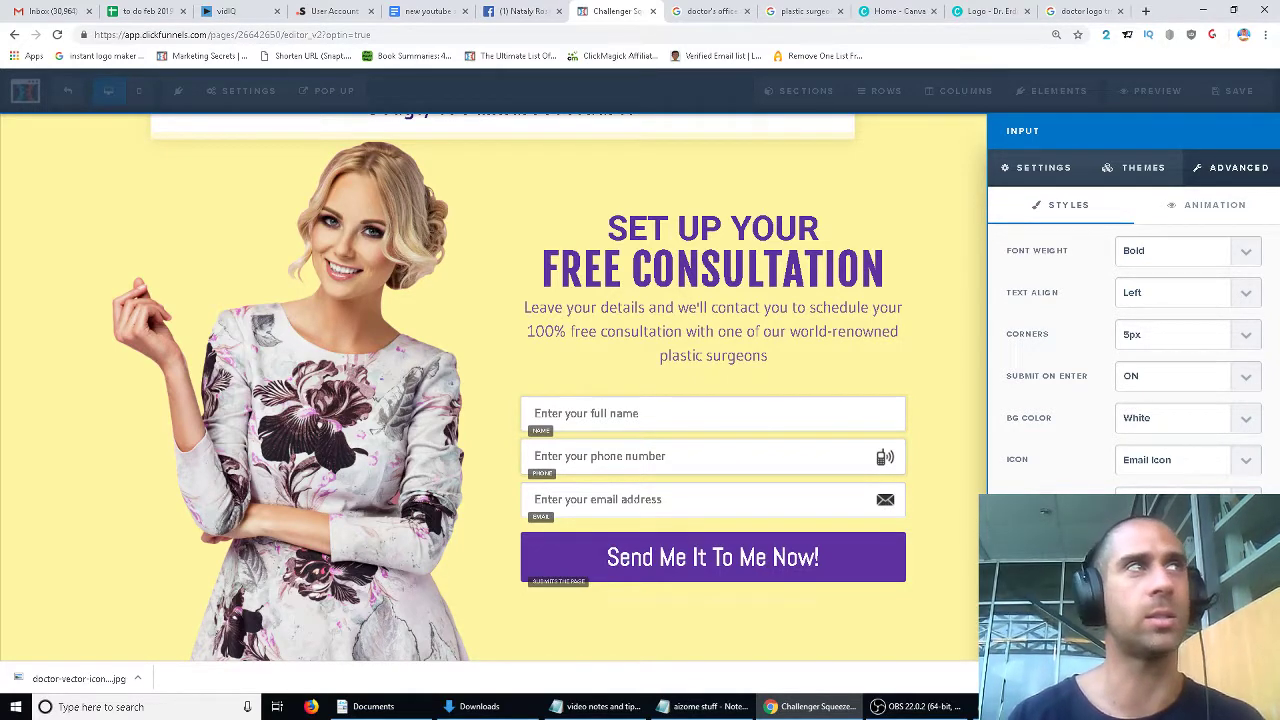
pyautogui.click(1238, 468)
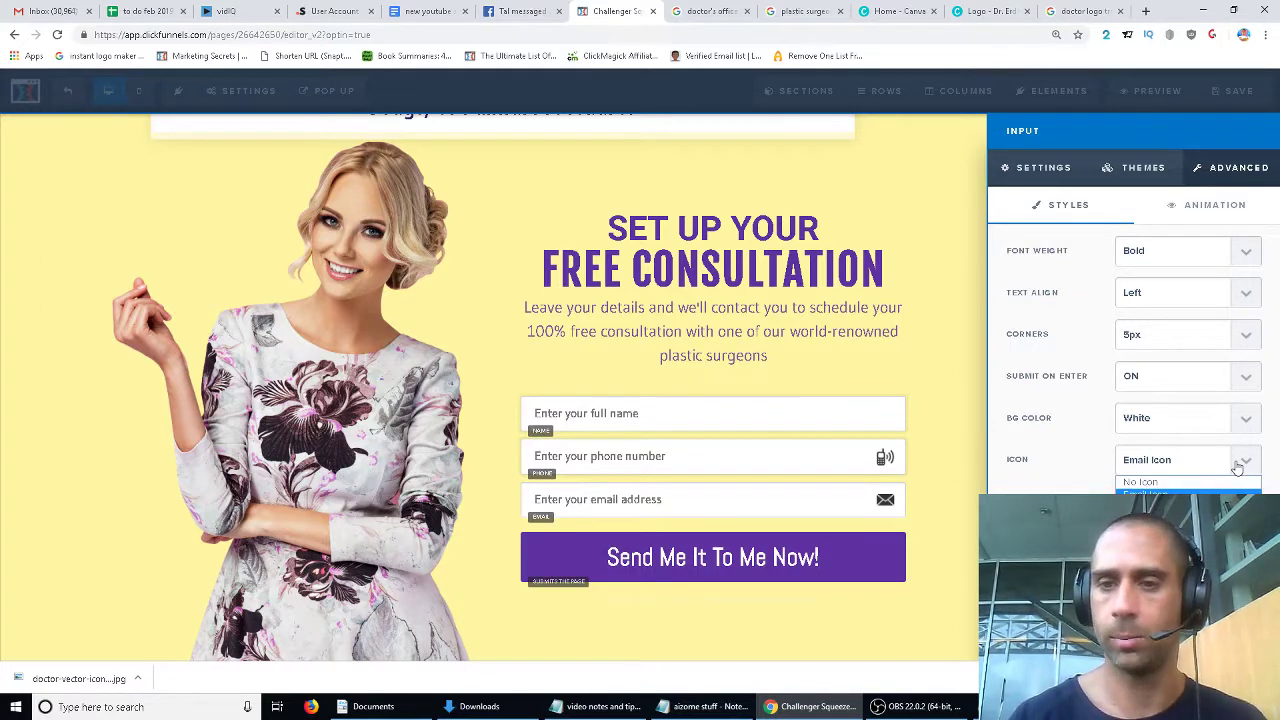
pyautogui.click(1040, 462)
# Set the full name field's icon to Name Icon.
pyautogui.click(848, 416)
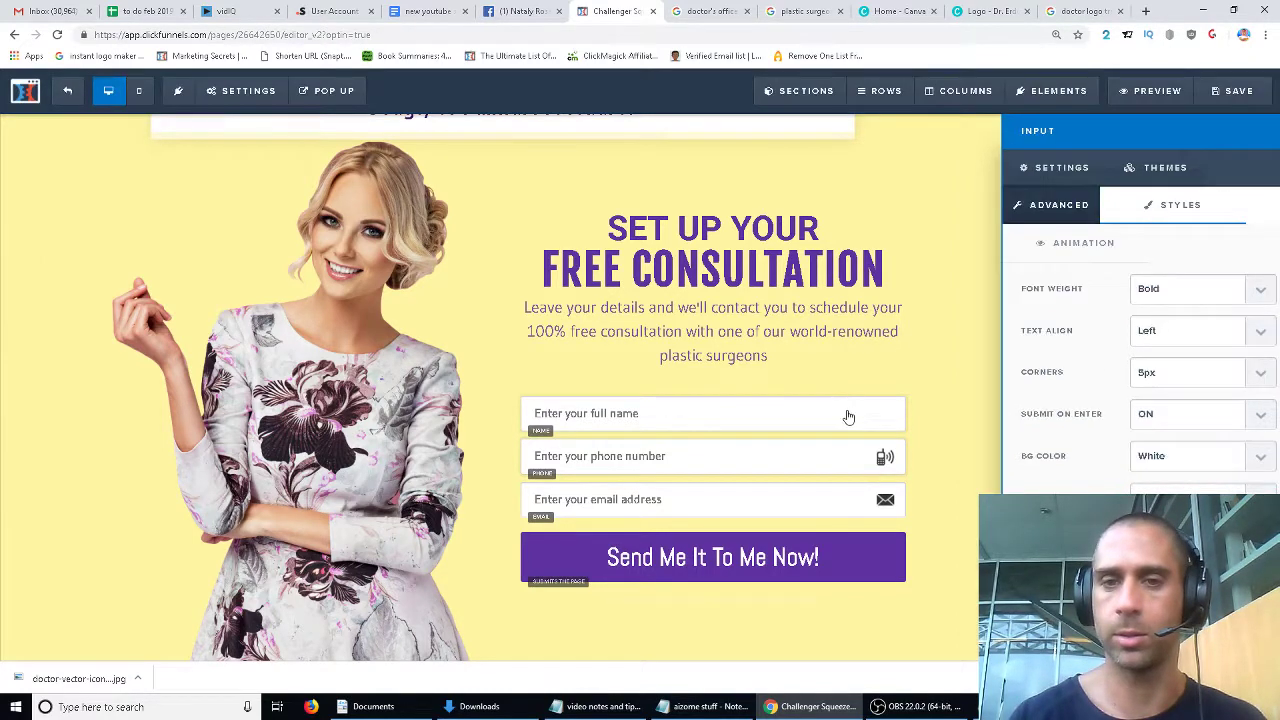
pyautogui.click(985, 410)
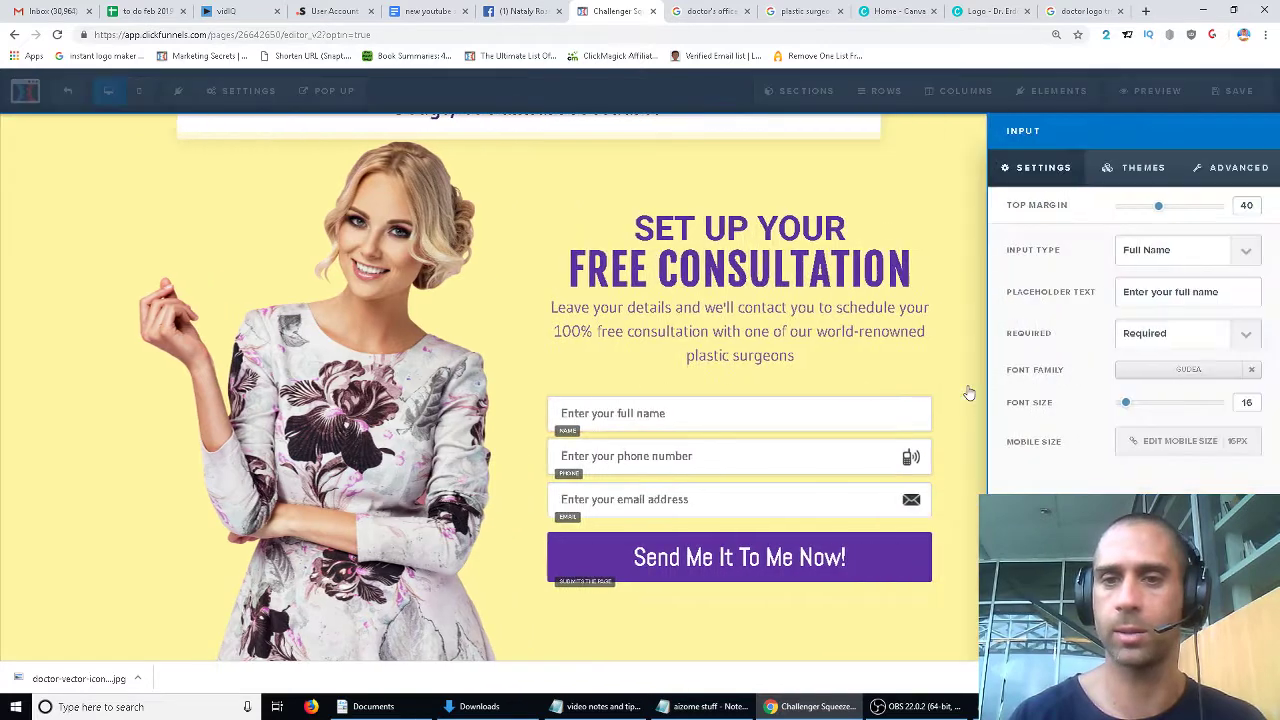
pyautogui.click(966, 391)
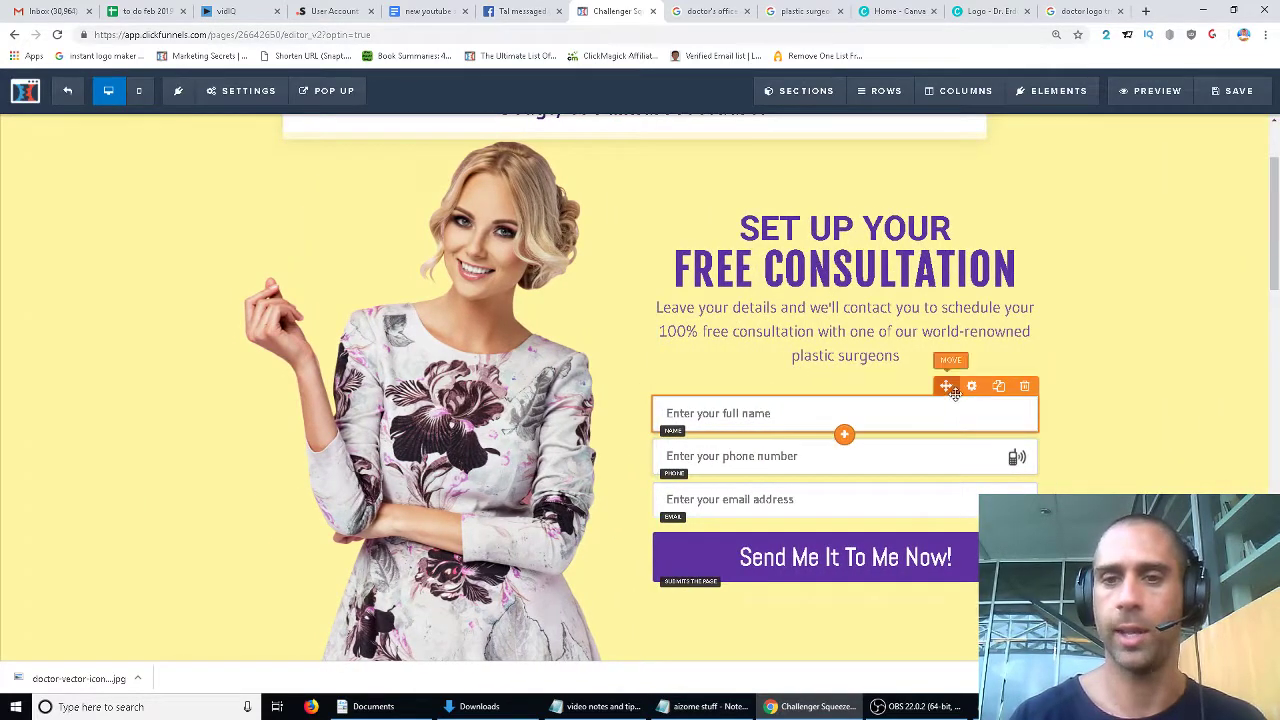
pyautogui.click(970, 387)
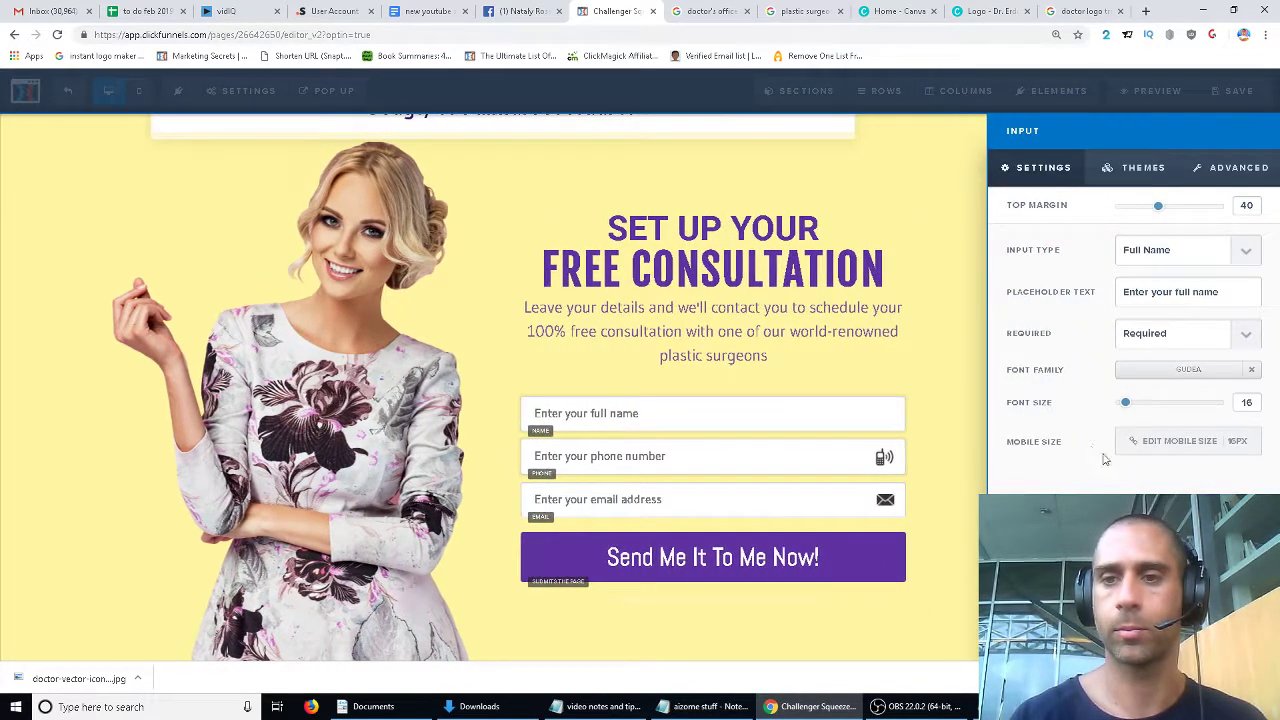
pyautogui.click(1224, 167)
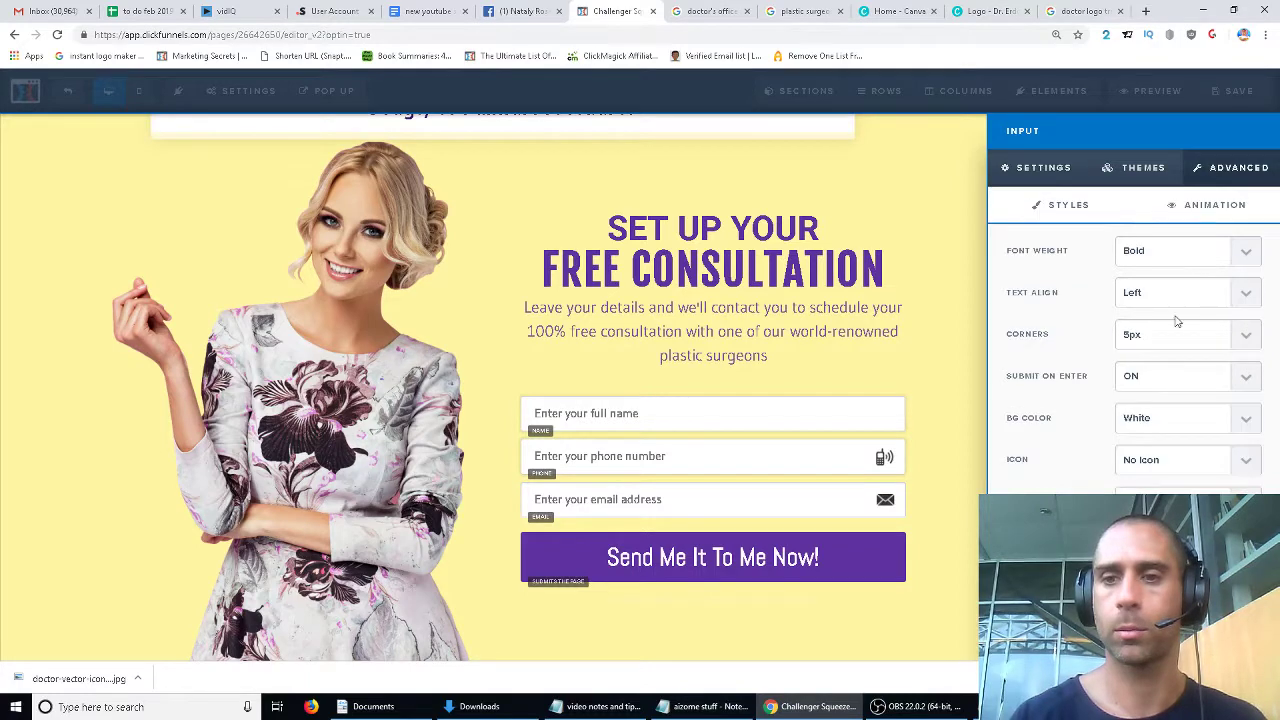
pyautogui.click(1152, 462)
pyautogui.click(1161, 485)
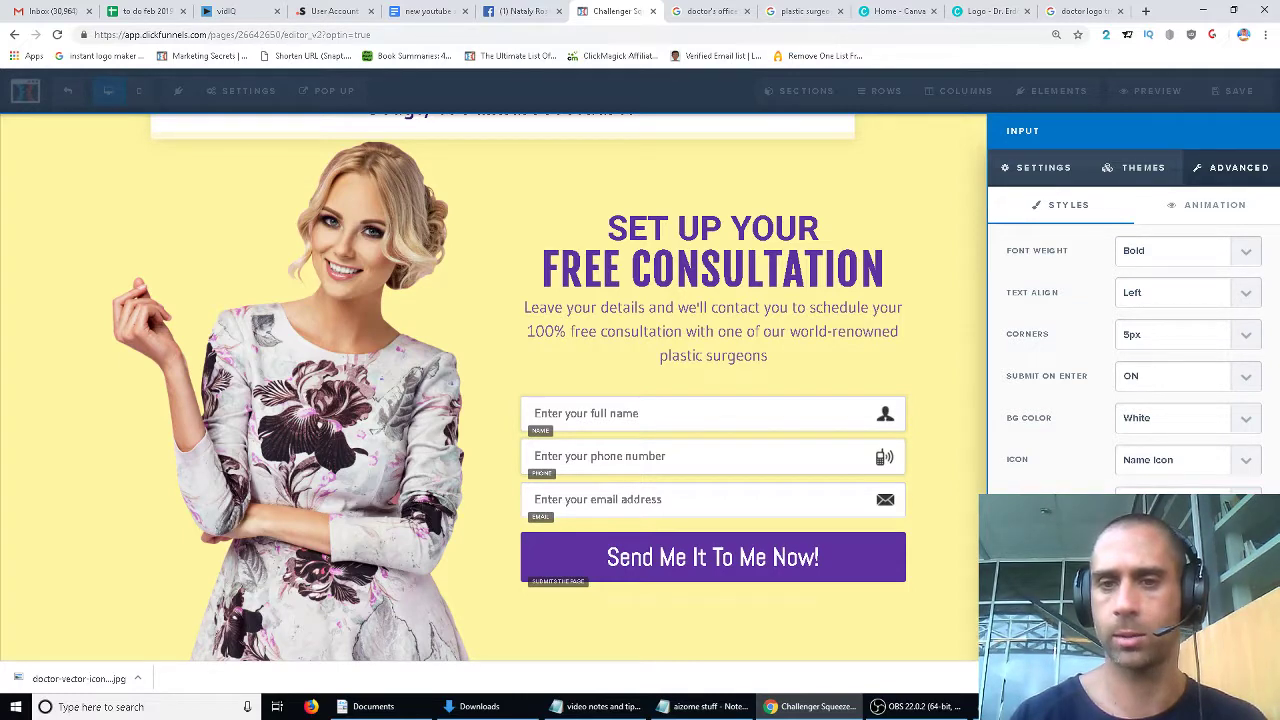
pyautogui.click(962, 358)
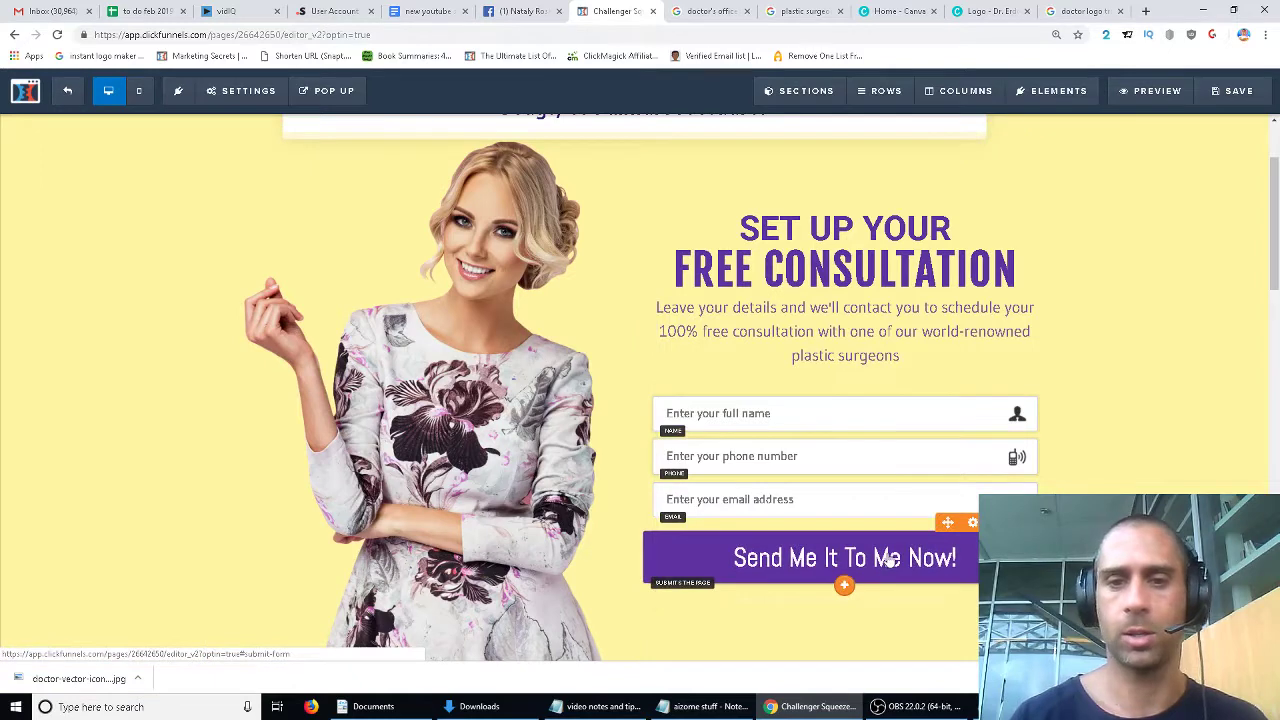
# Change the form's submit button text to "SCHEDULE MY FREE CONSULTATION NOW!".
pyautogui.click(925, 548)
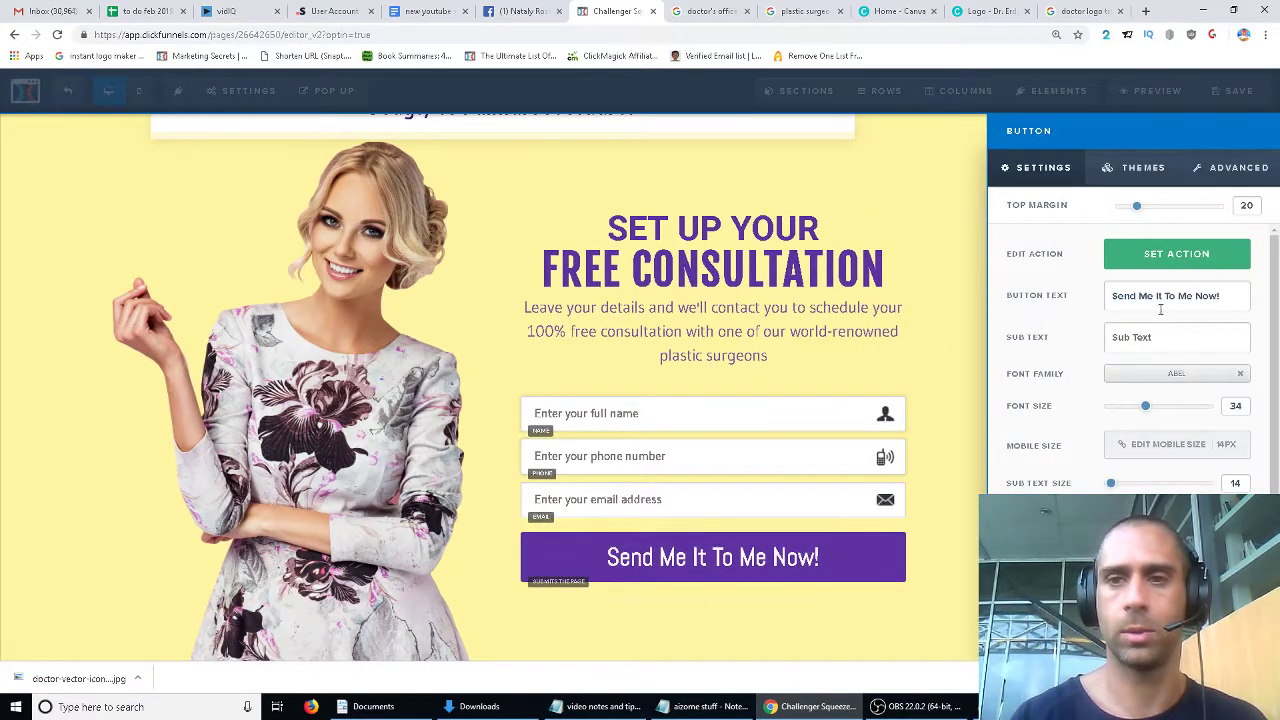
pyautogui.moveTo(1218, 293); pyautogui.dragTo(1038, 301)
pyautogui.write('SCHEDULE MY ')
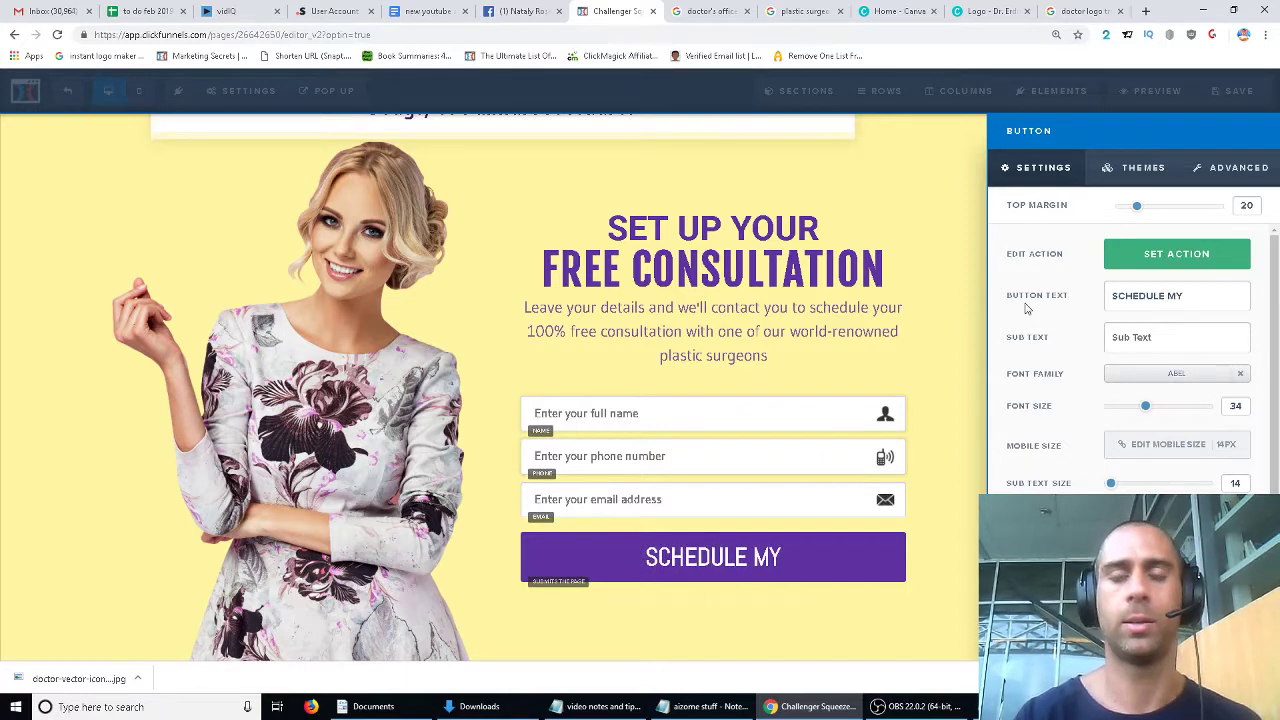
pyautogui.write('FREE')
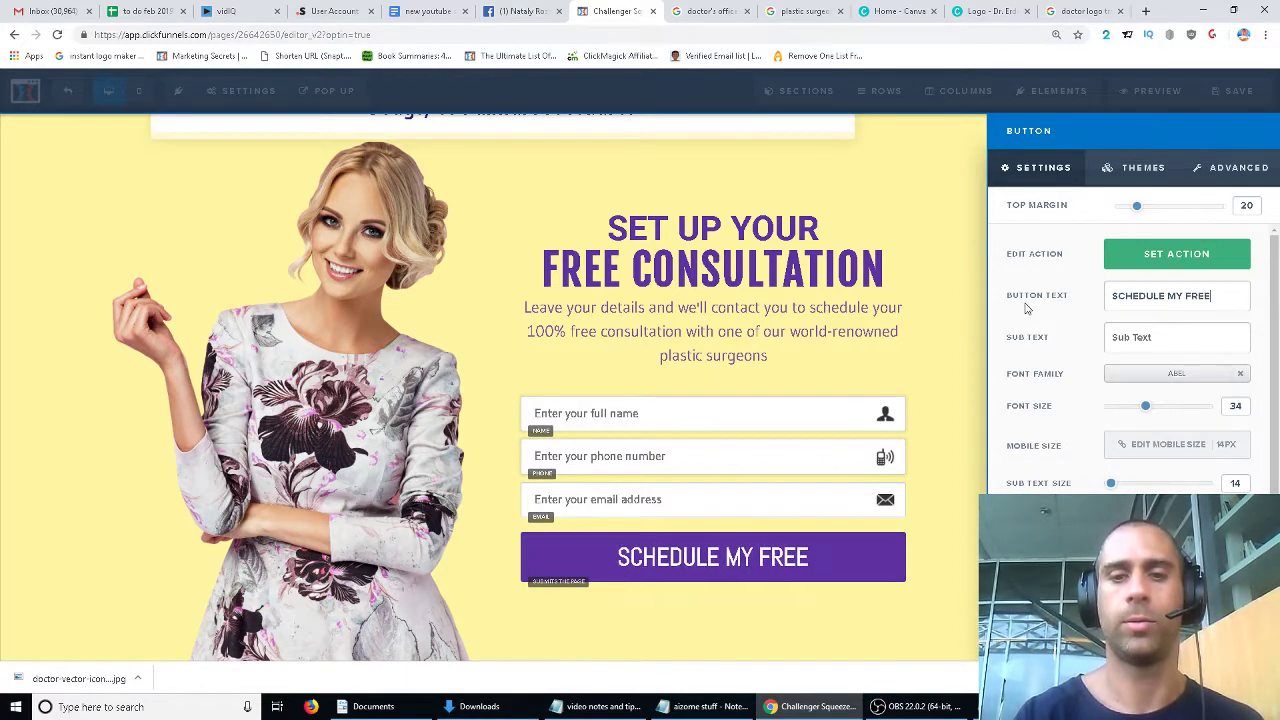
pyautogui.write(' CONSULTATION NOW')
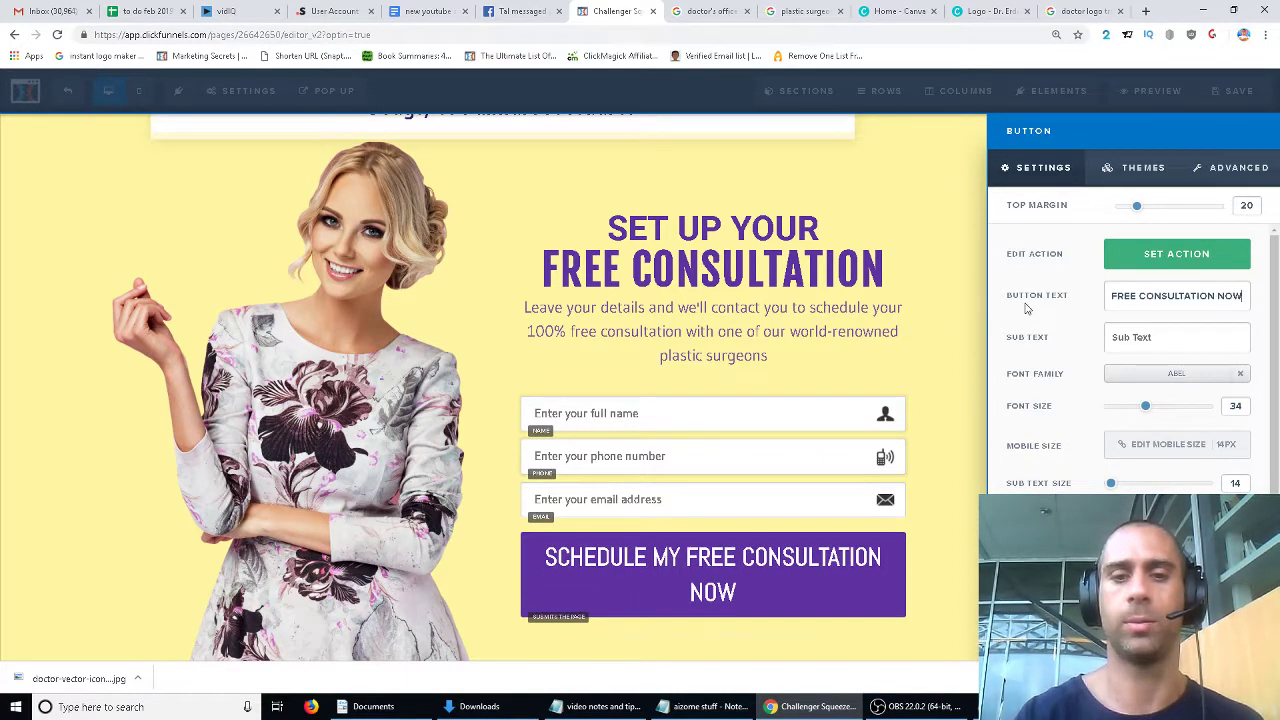
pyautogui.write('!')
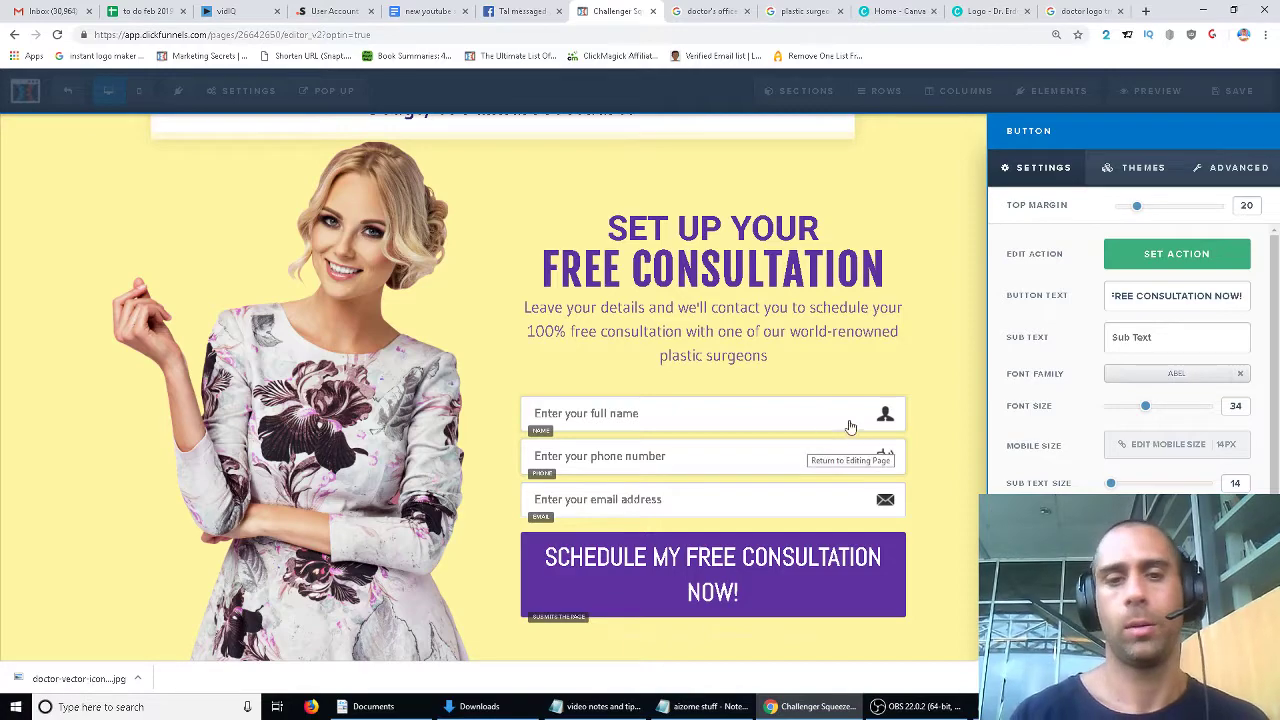
pyautogui.click(935, 367)
# Review the template sections below the consultation form, including the settings of the video section's access button.
pyautogui.scroll(-4, 935, 366)
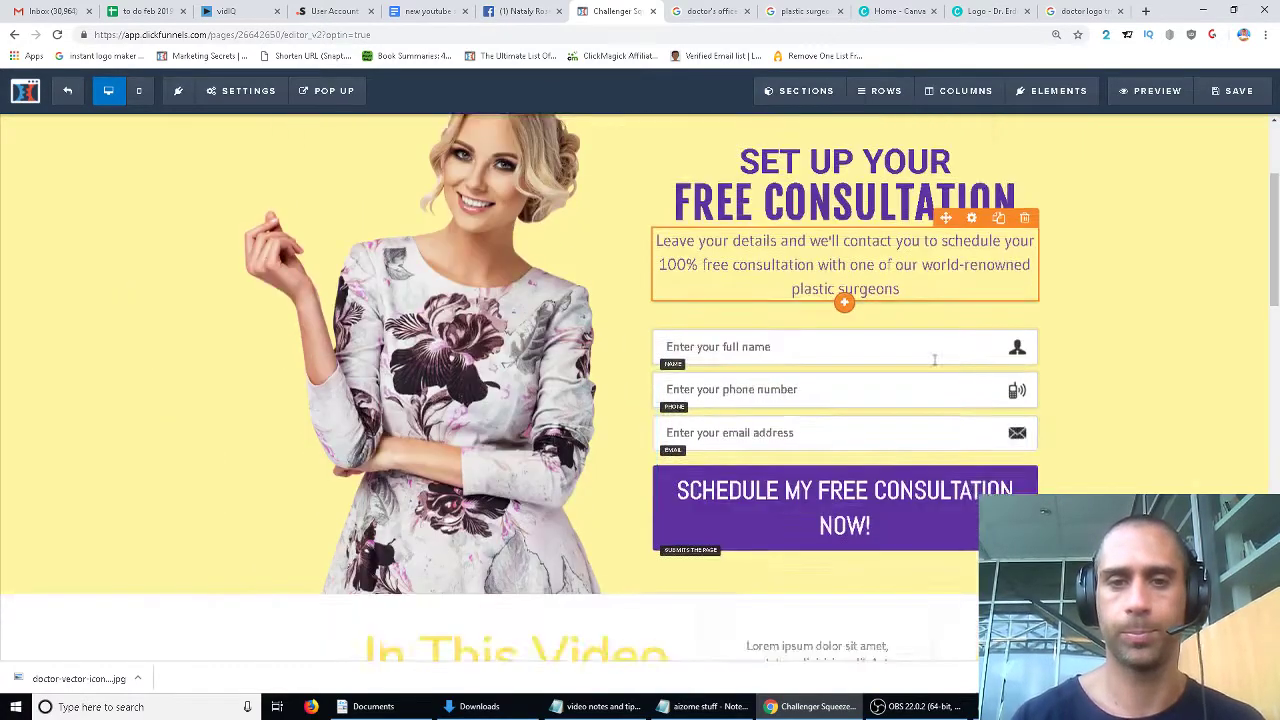
pyautogui.scroll(-1, 935, 366)
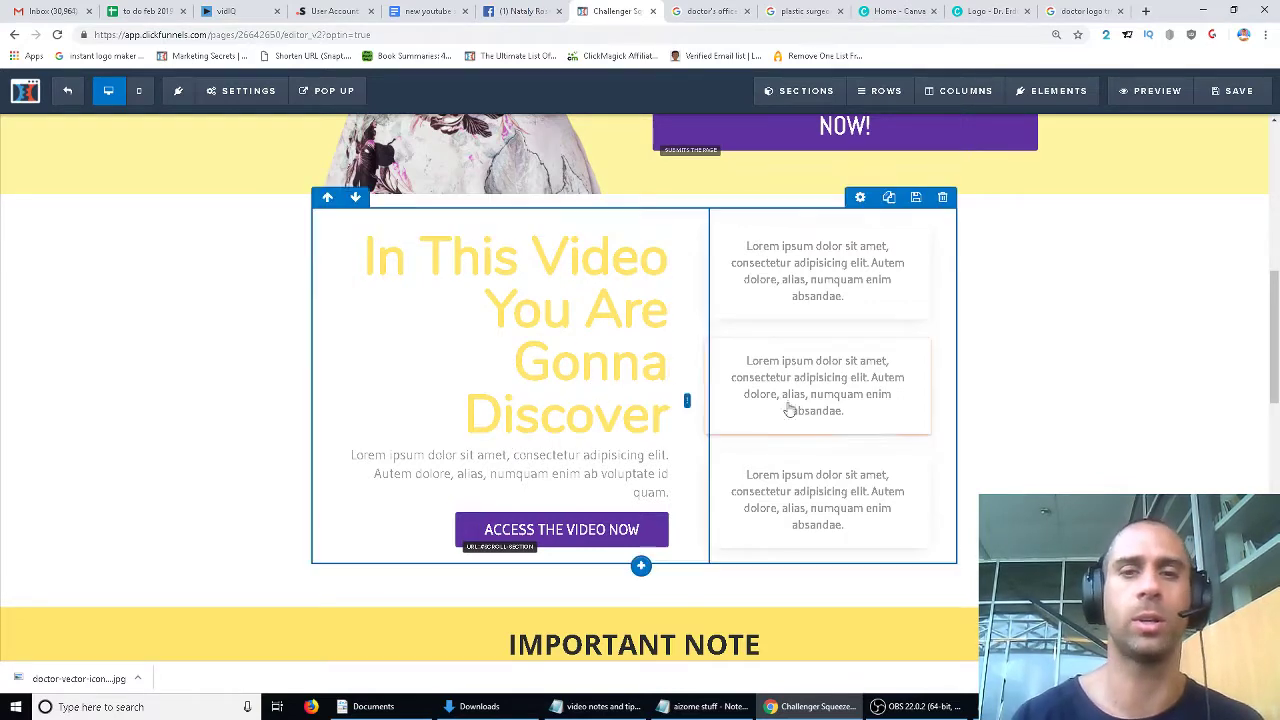
pyautogui.scroll(-2, 1035, 404)
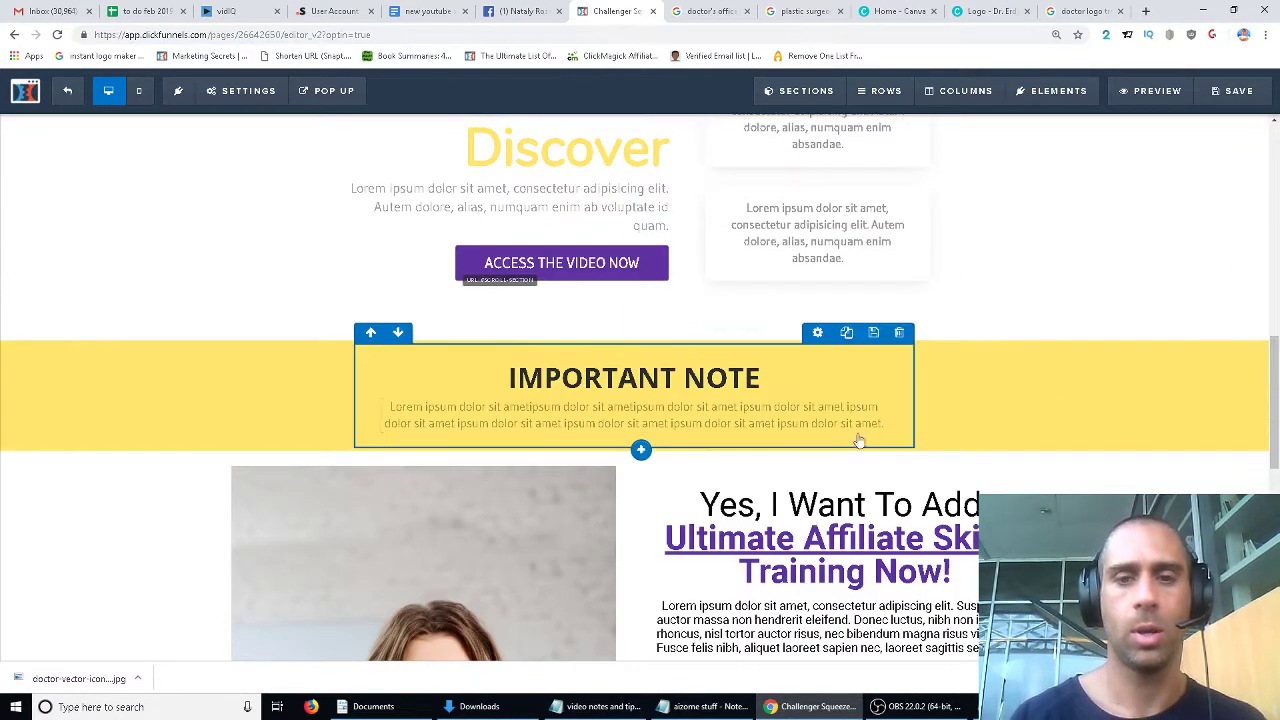
pyautogui.scroll(-4, 857, 440)
pyautogui.scroll(-10, 857, 436)
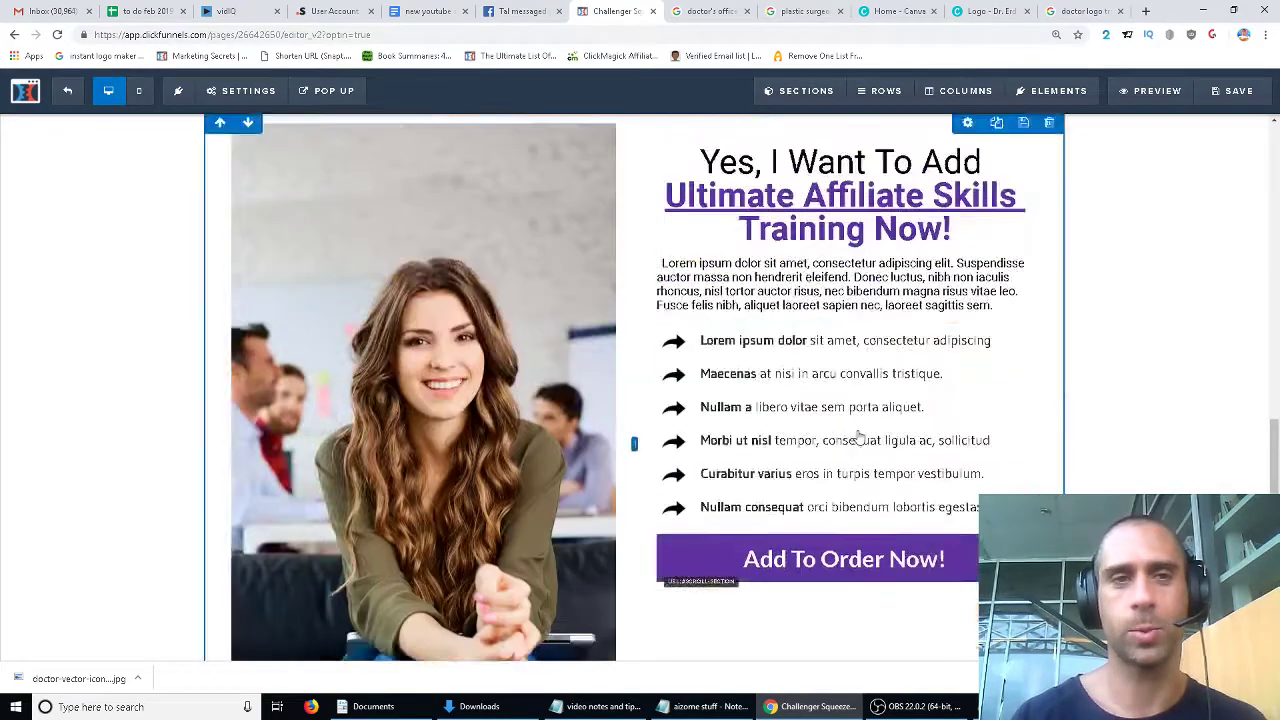
pyautogui.scroll(2, 735, 493)
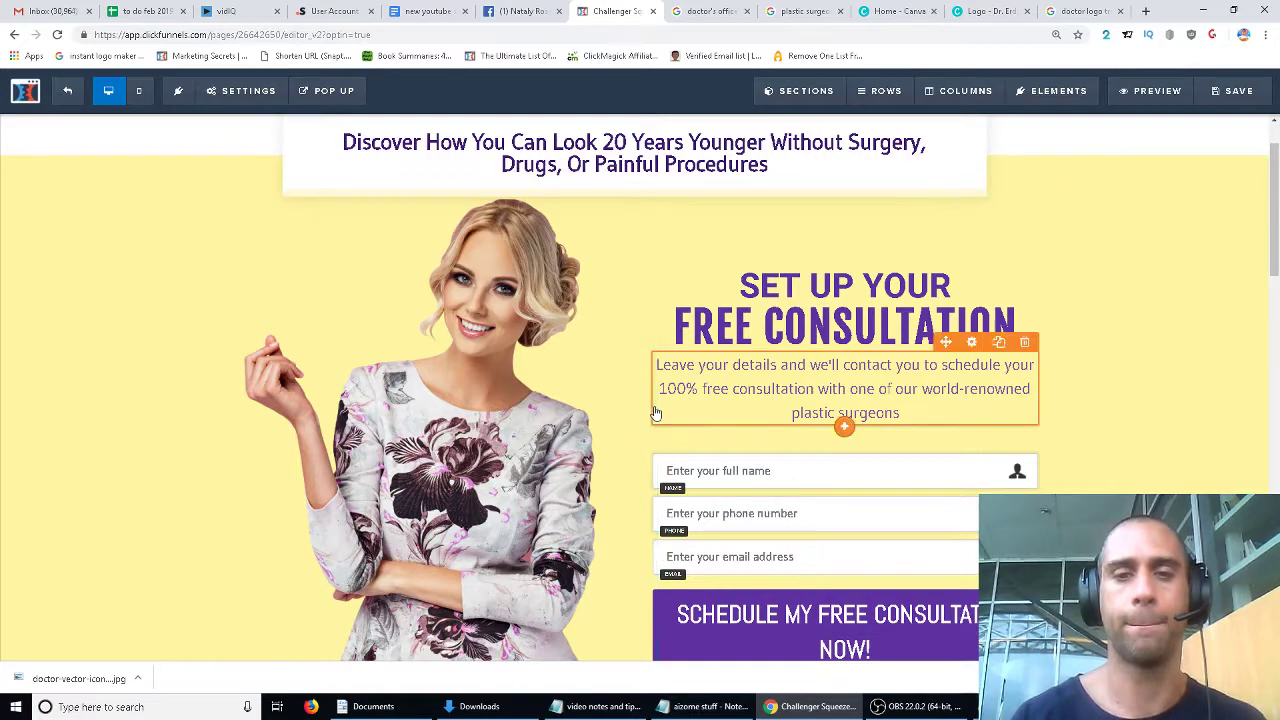
pyautogui.scroll(-3, 843, 410)
pyautogui.scroll(-1, 651, 491)
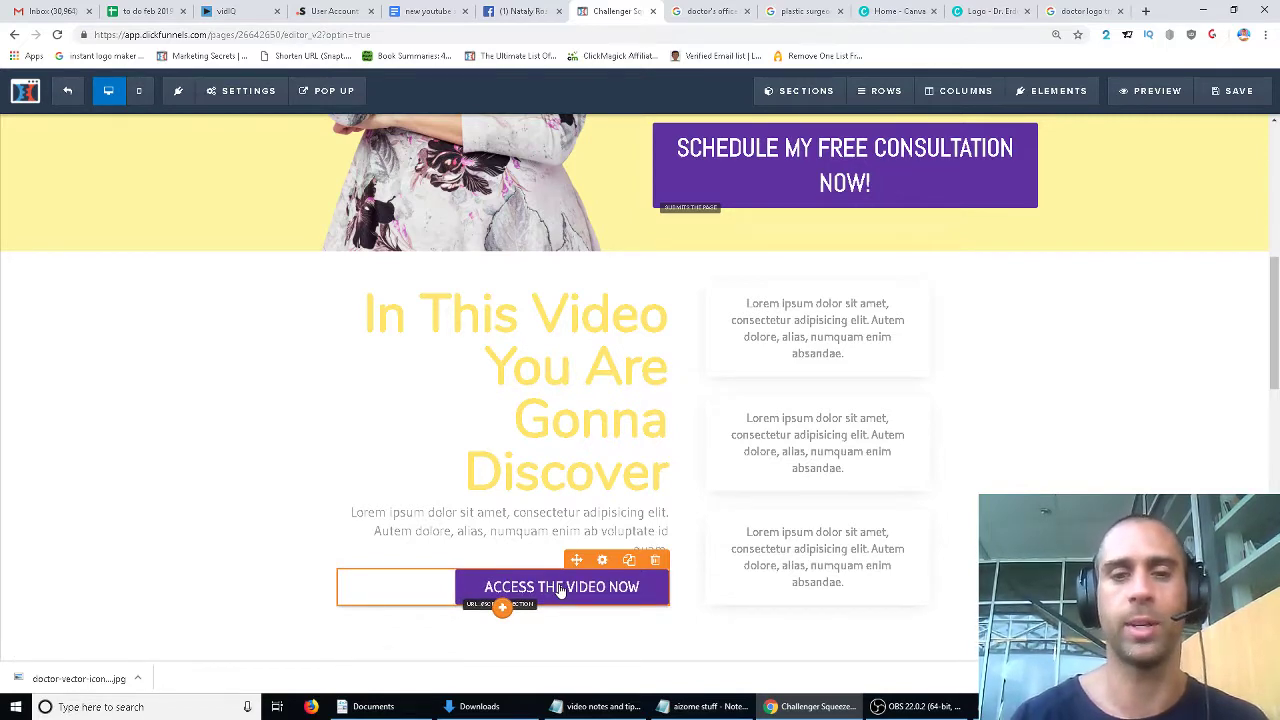
pyautogui.scroll(2, 760, 500)
pyautogui.scroll(-3, 690, 330)
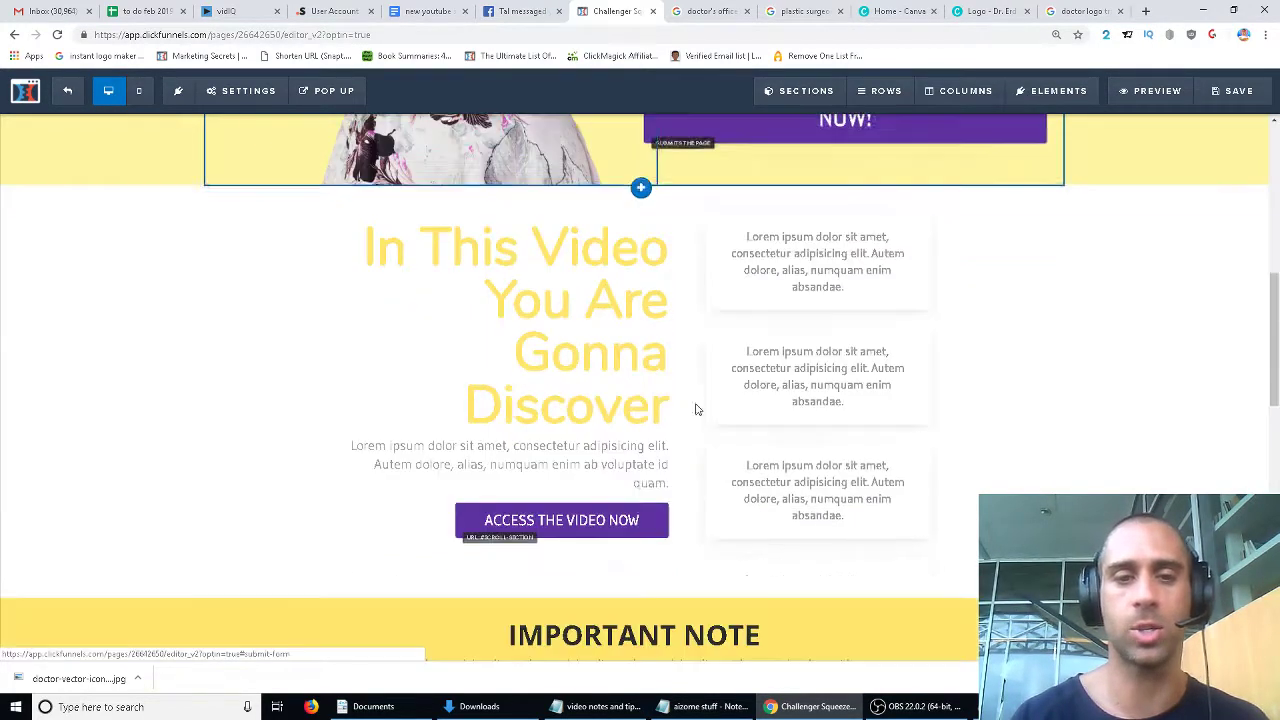
pyautogui.click(592, 518)
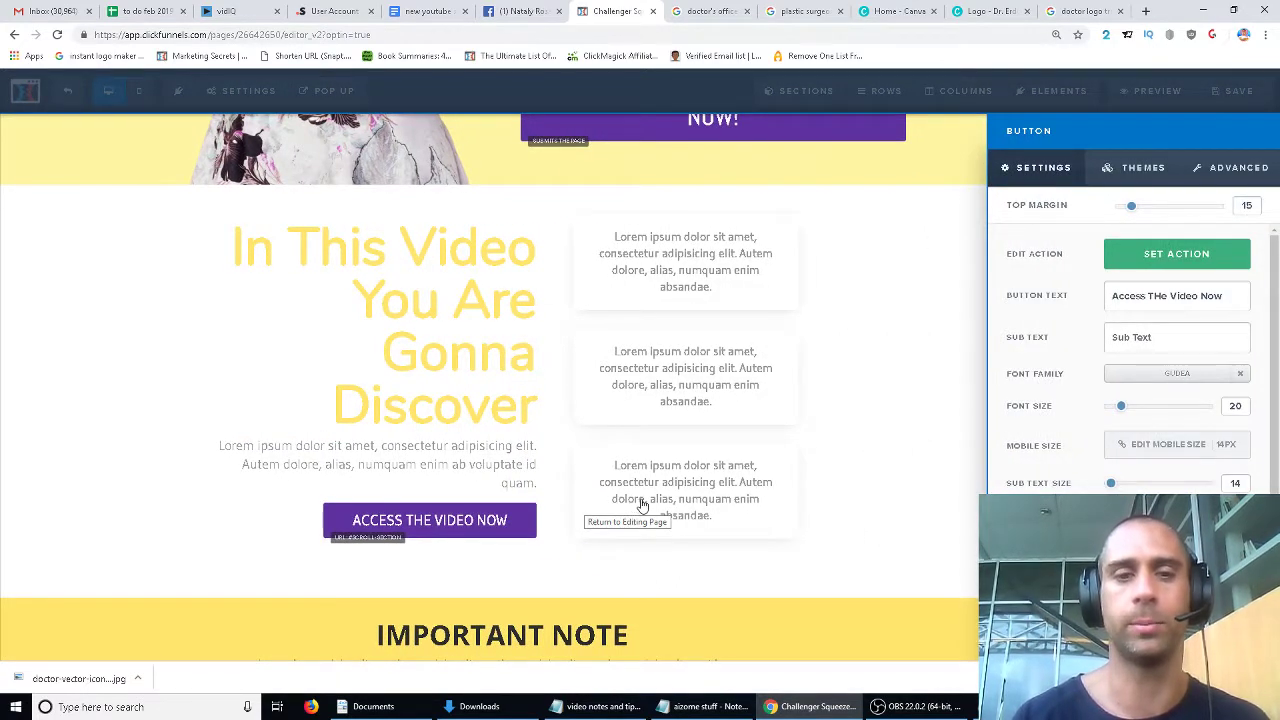
pyautogui.click(673, 568)
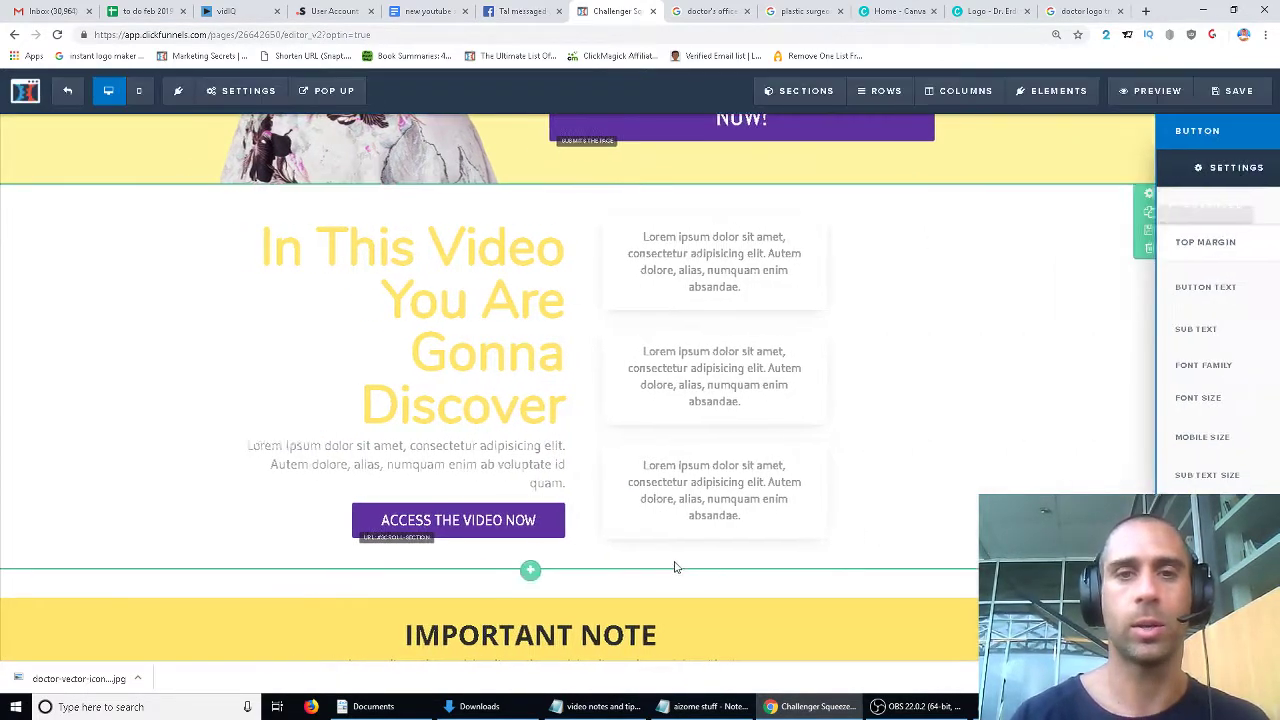
pyautogui.scroll(3, 677, 568)
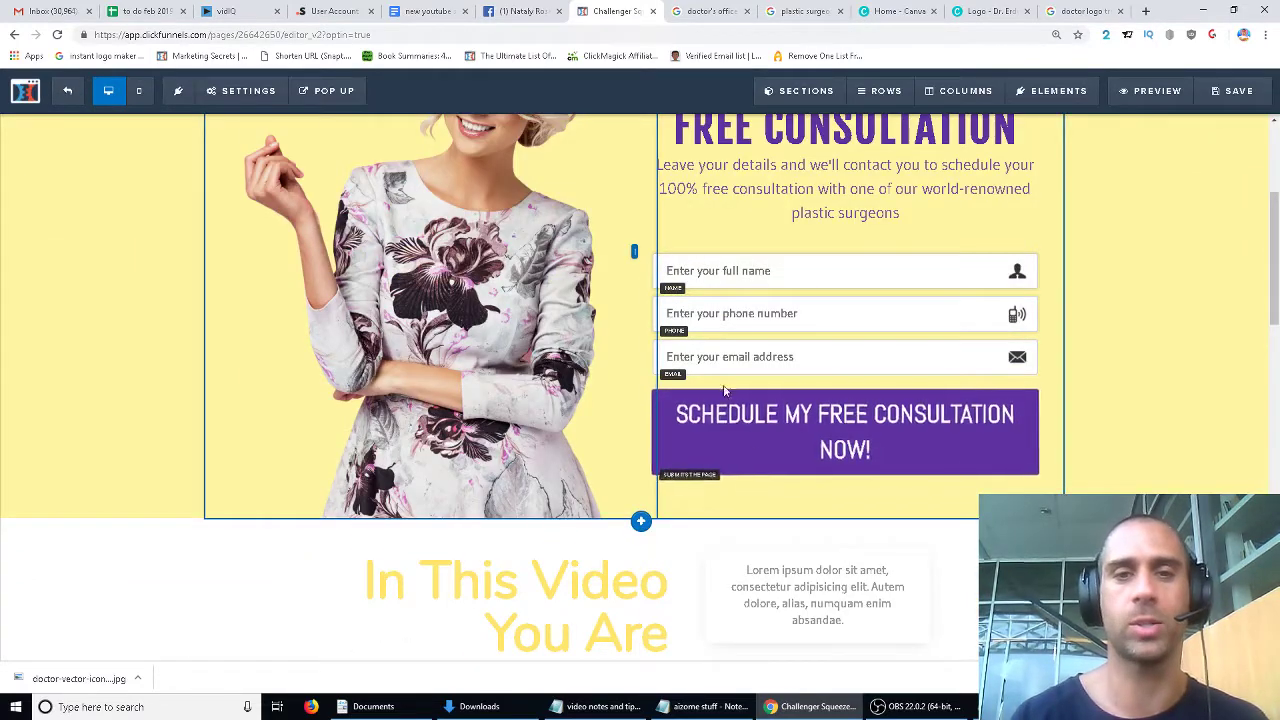
pyautogui.scroll(1, 733, 421)
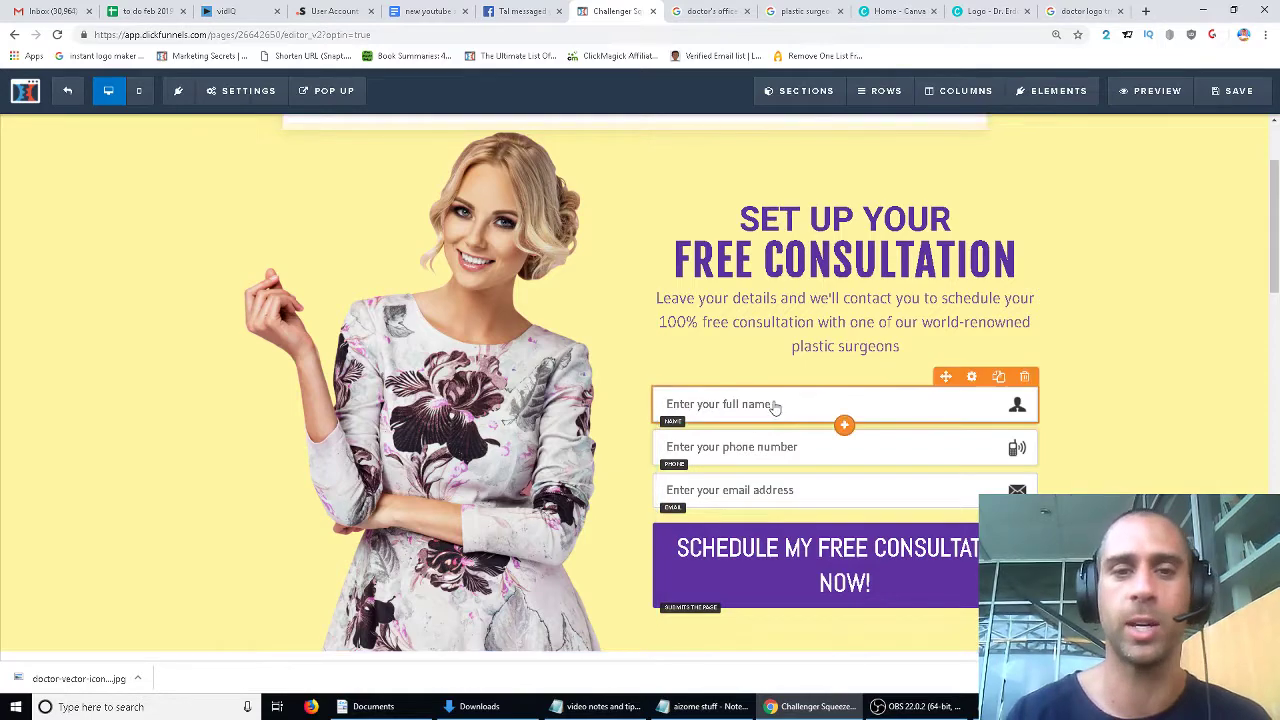
# Delete the closing "Yes, I Want to Know How That Guy Made So Much Money!" row and the empty section that held it.
pyautogui.scroll(-3, 846, 423)
pyautogui.scroll(2, 781, 427)
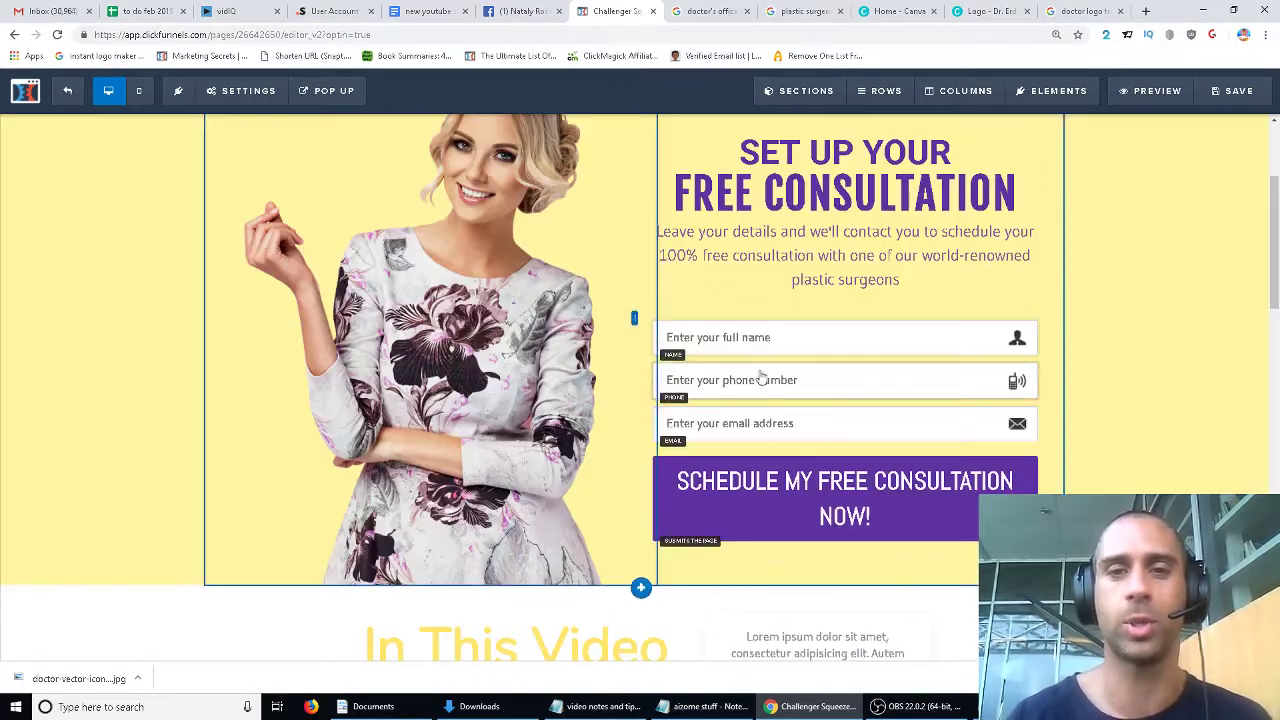
pyautogui.scroll(-3, 784, 432)
pyautogui.scroll(-5, 784, 432)
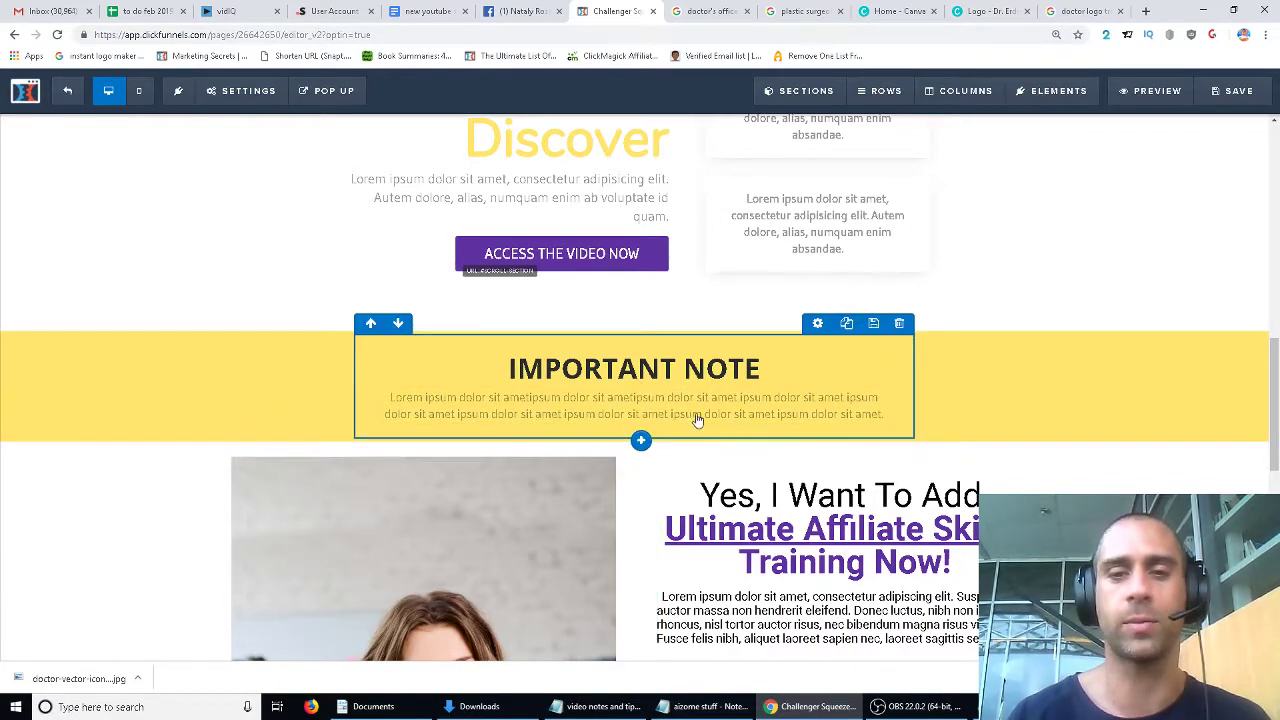
pyautogui.scroll(-3, 697, 420)
pyautogui.scroll(-5, 734, 360)
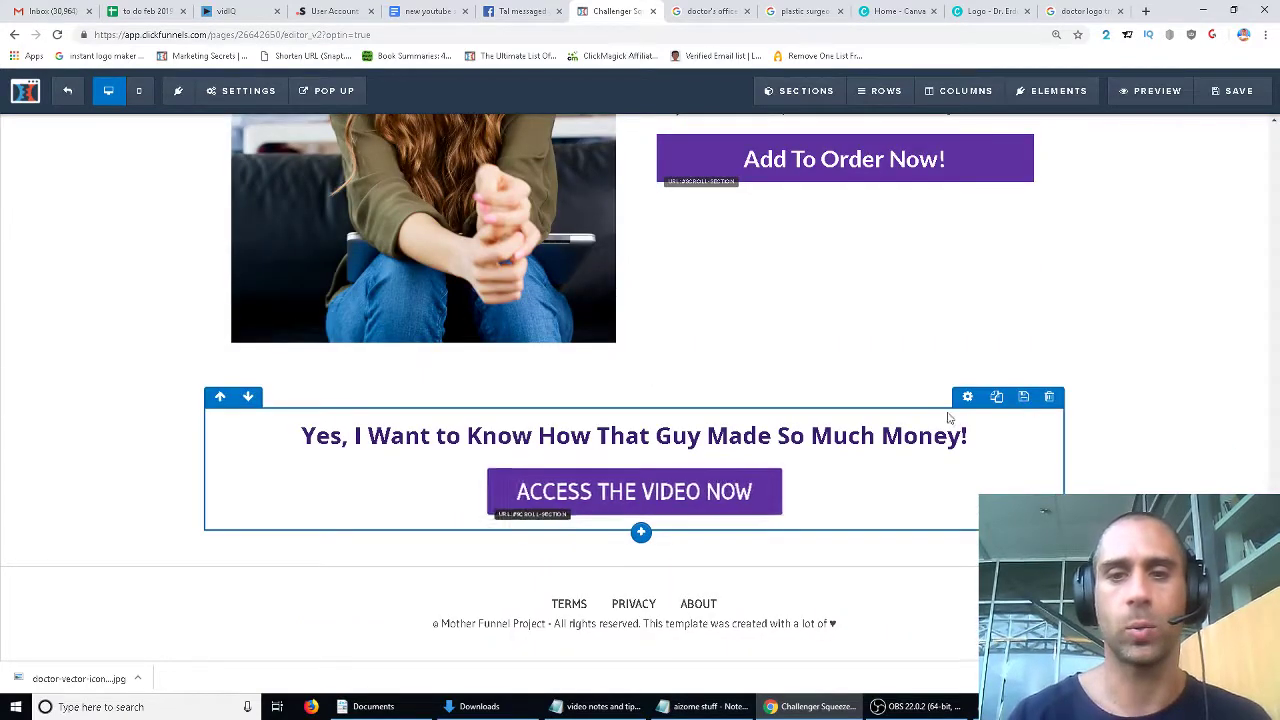
pyautogui.click(1050, 398)
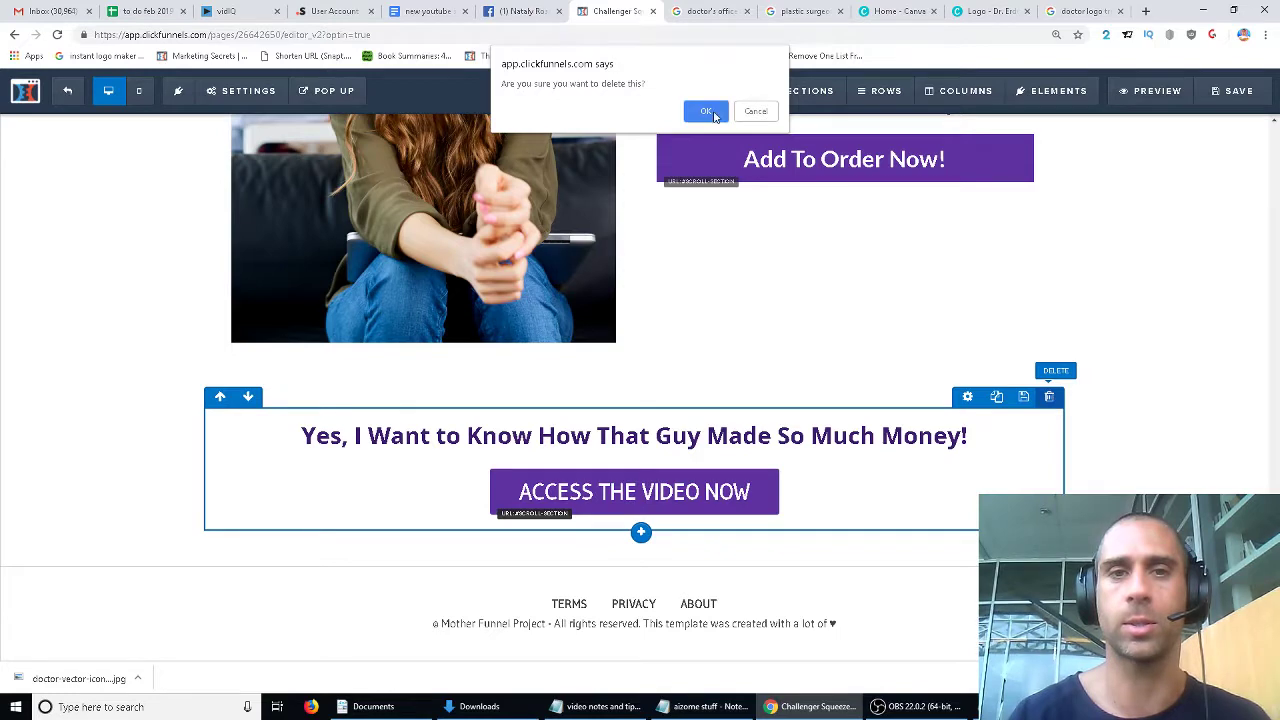
pyautogui.click(707, 112)
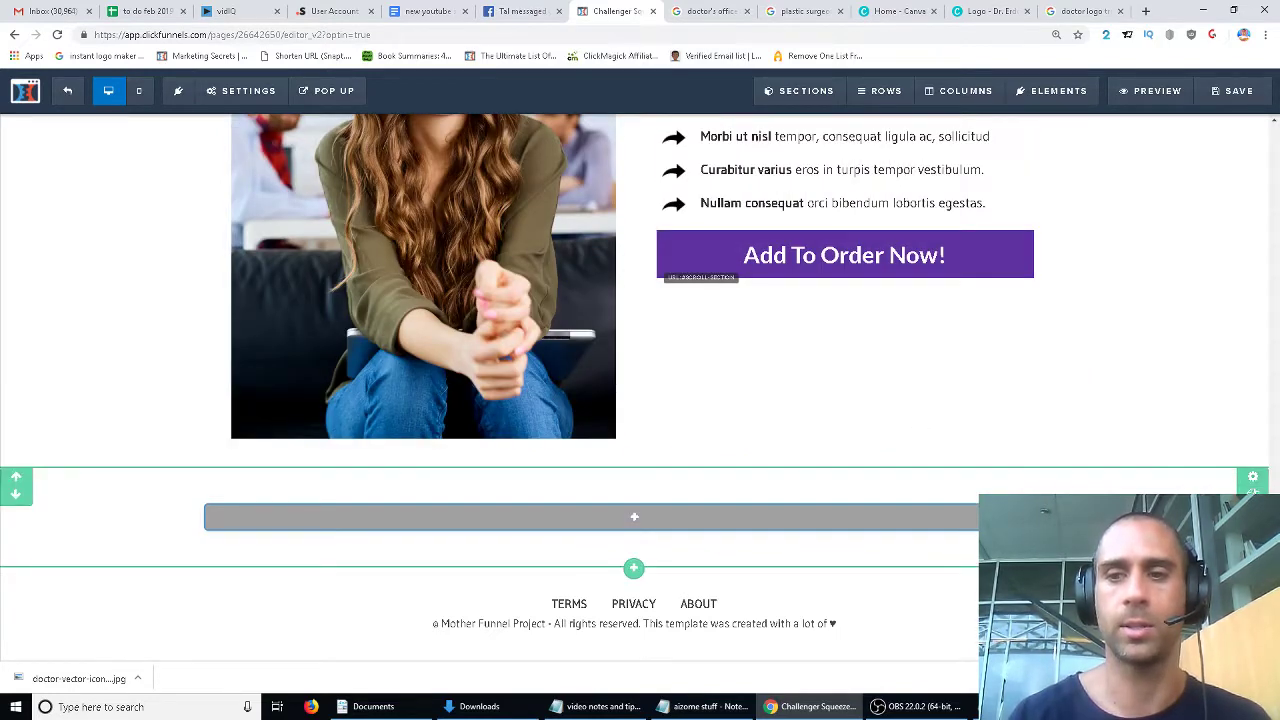
pyautogui.click(1253, 512)
pyautogui.click(706, 111)
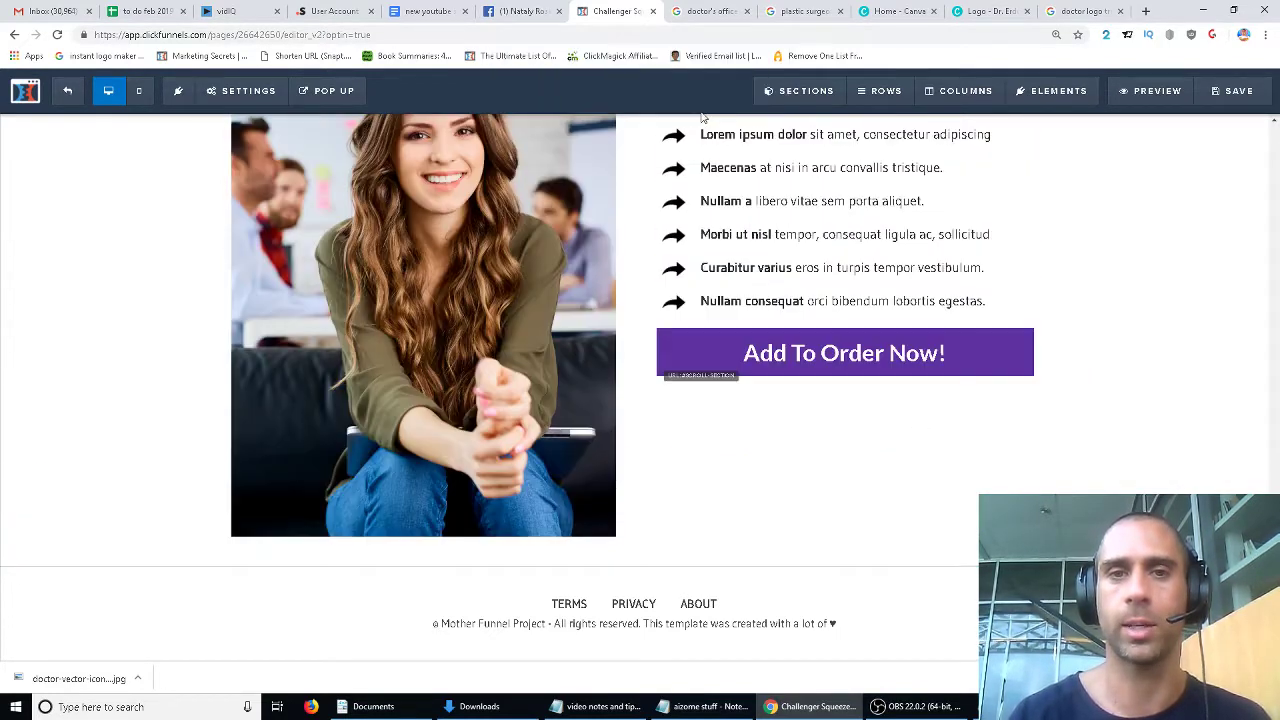
# Delete the "Ultimate Affiliate Skills Training" section with the woman's photo and the order button.
pyautogui.scroll(1, 1240, 268)
pyautogui.scroll(-1, 1205, 278)
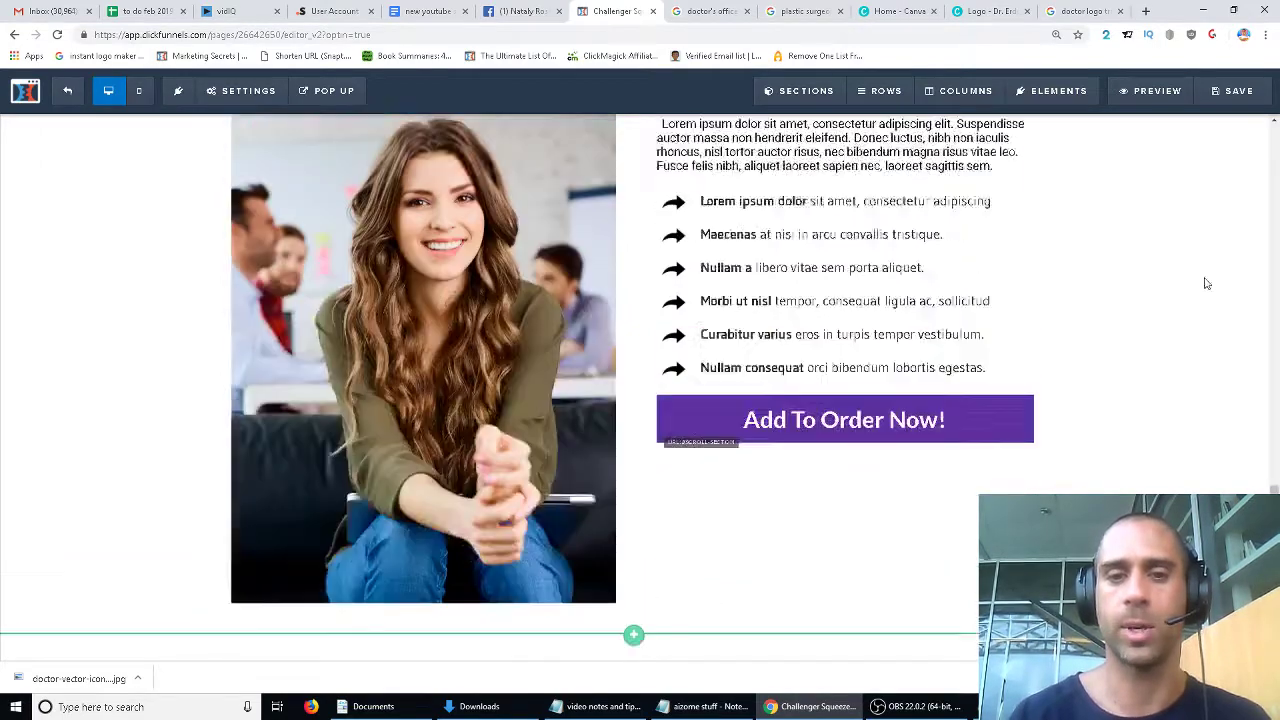
pyautogui.scroll(3, 1210, 288)
pyautogui.click(1254, 371)
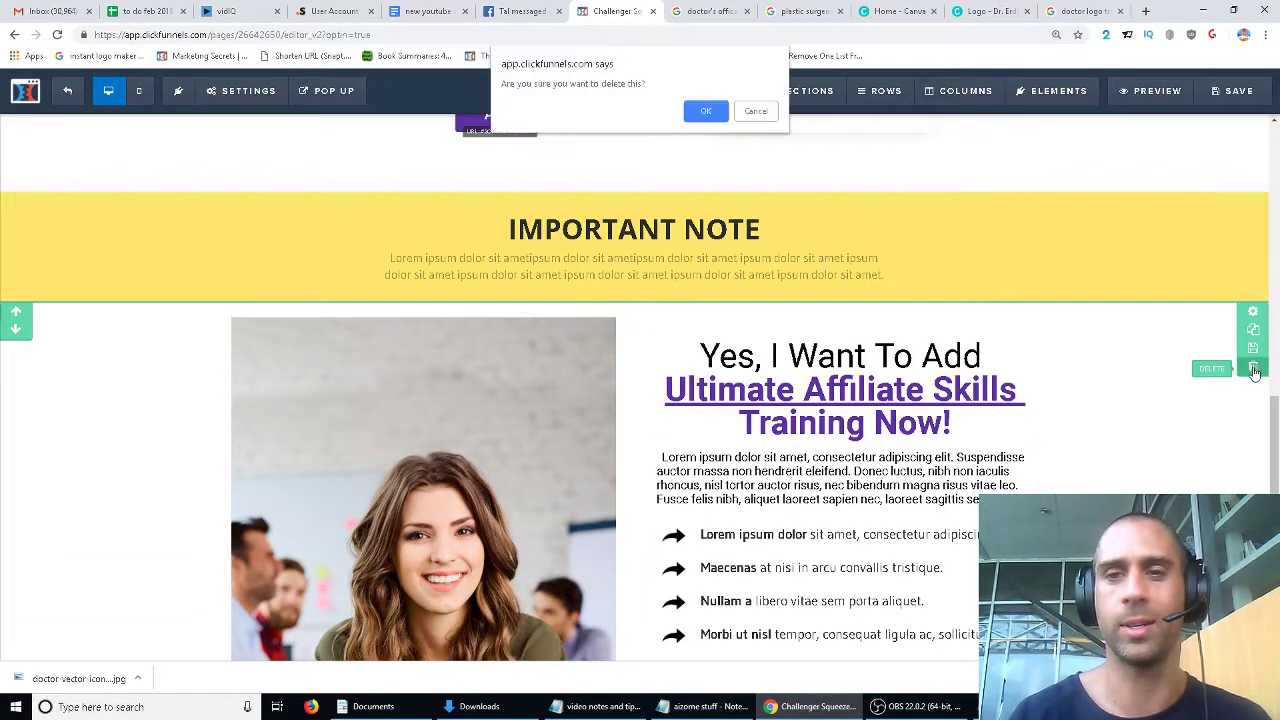
pyautogui.click(704, 111)
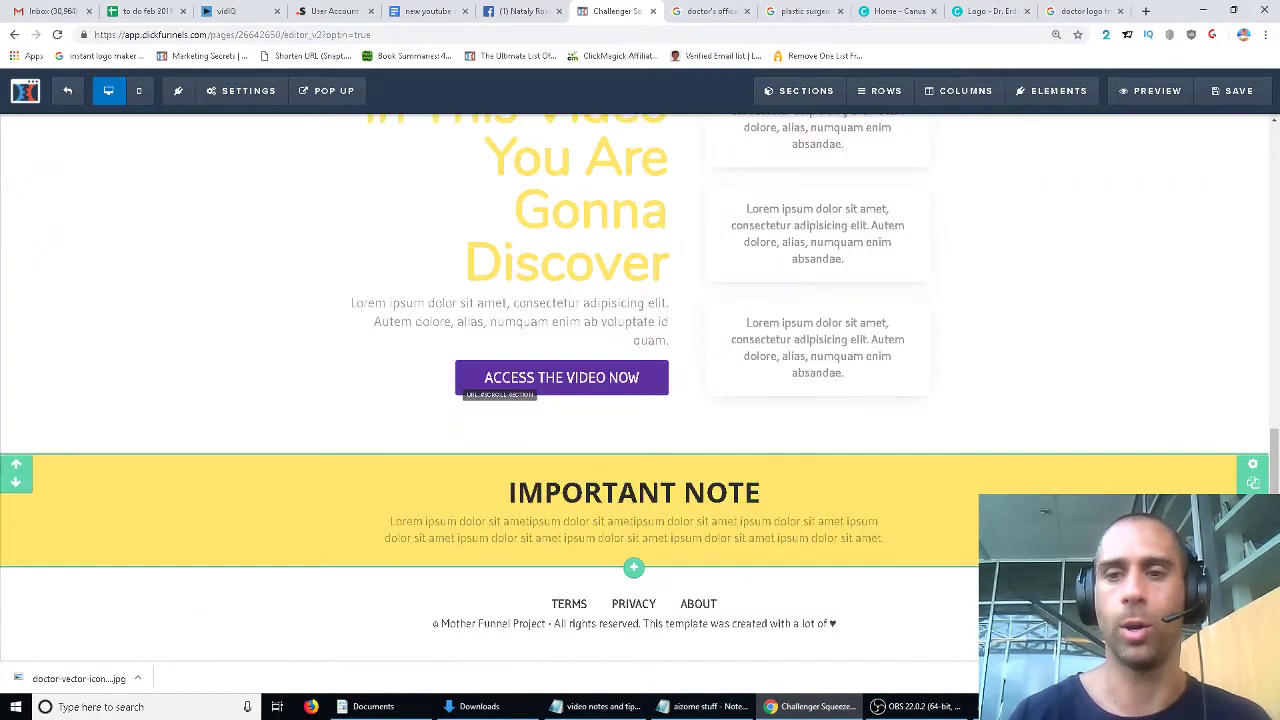
# Delete the "IMPORTANT NOTE" section and the "In This Video You Are Gonna Discover" section.
pyautogui.click(1253, 482)
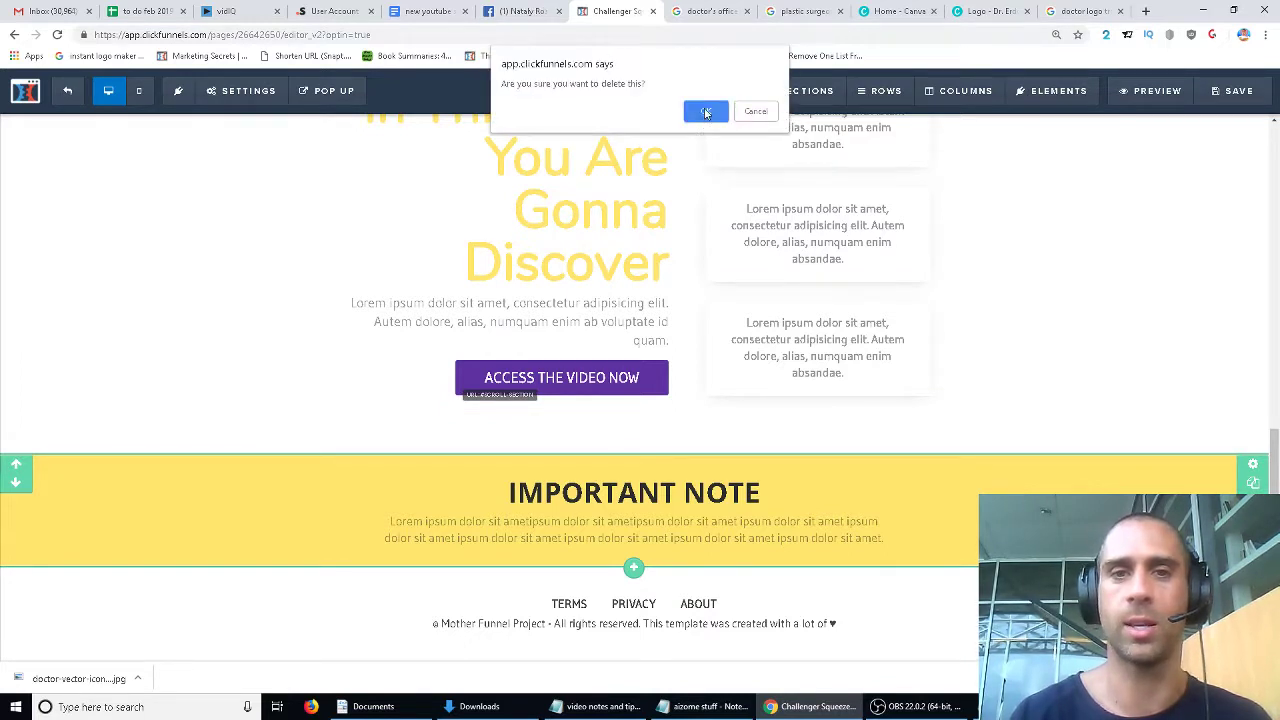
pyautogui.click(706, 112)
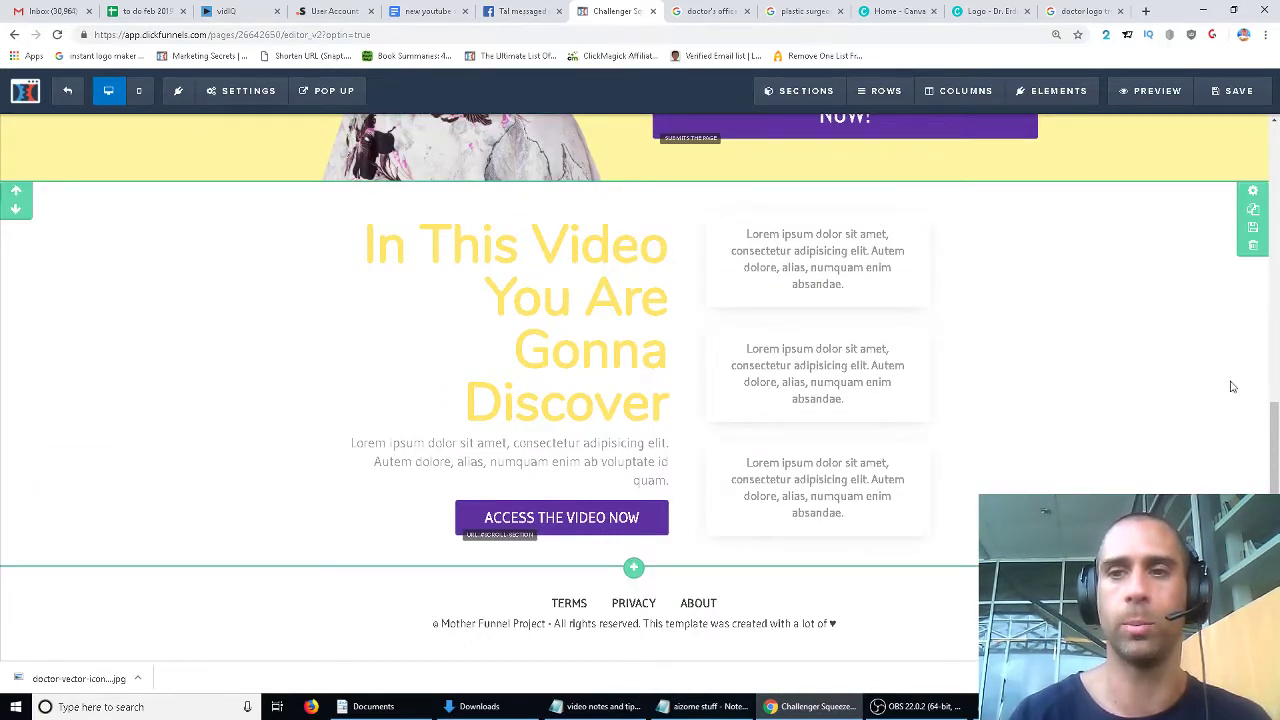
pyautogui.click(1253, 249)
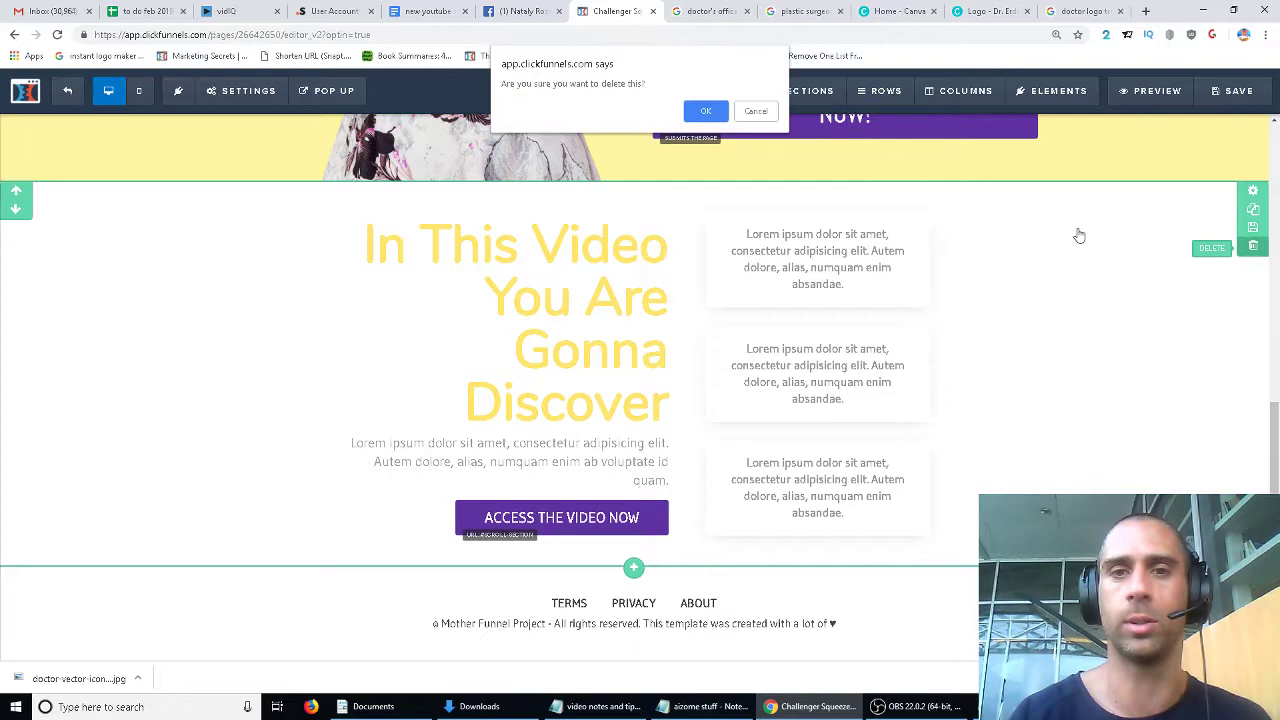
pyautogui.click(705, 112)
# Replace "Mother Funnel Project" in the footer's copyright line with the doctor's name followed by "Plastic Surgery Center".
pyautogui.scroll(2, 777, 375)
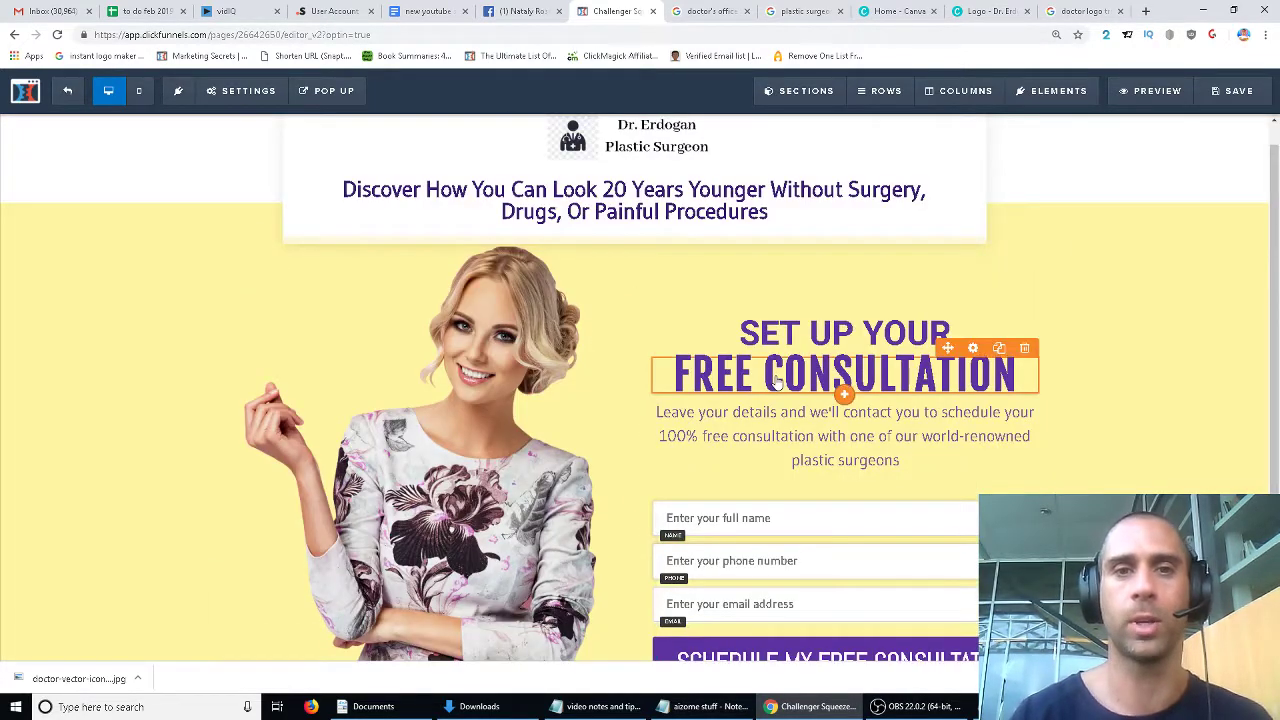
pyautogui.scroll(-3, 777, 375)
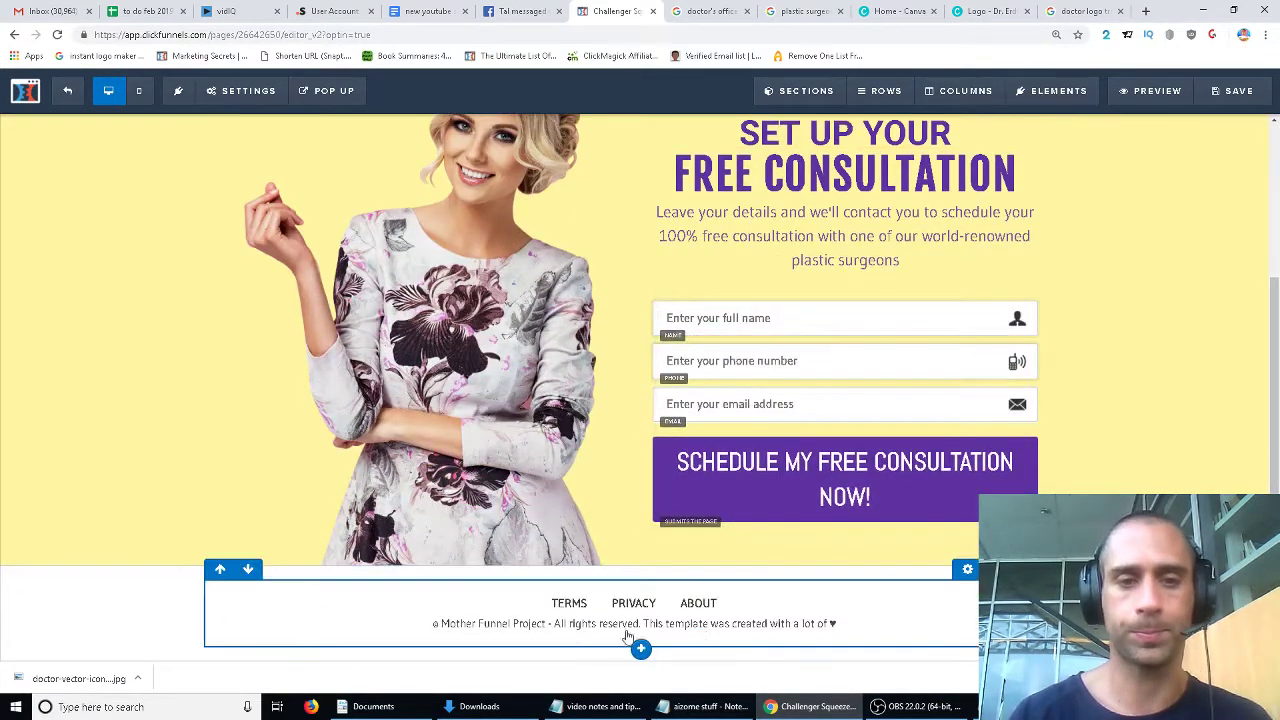
pyautogui.click(471, 625)
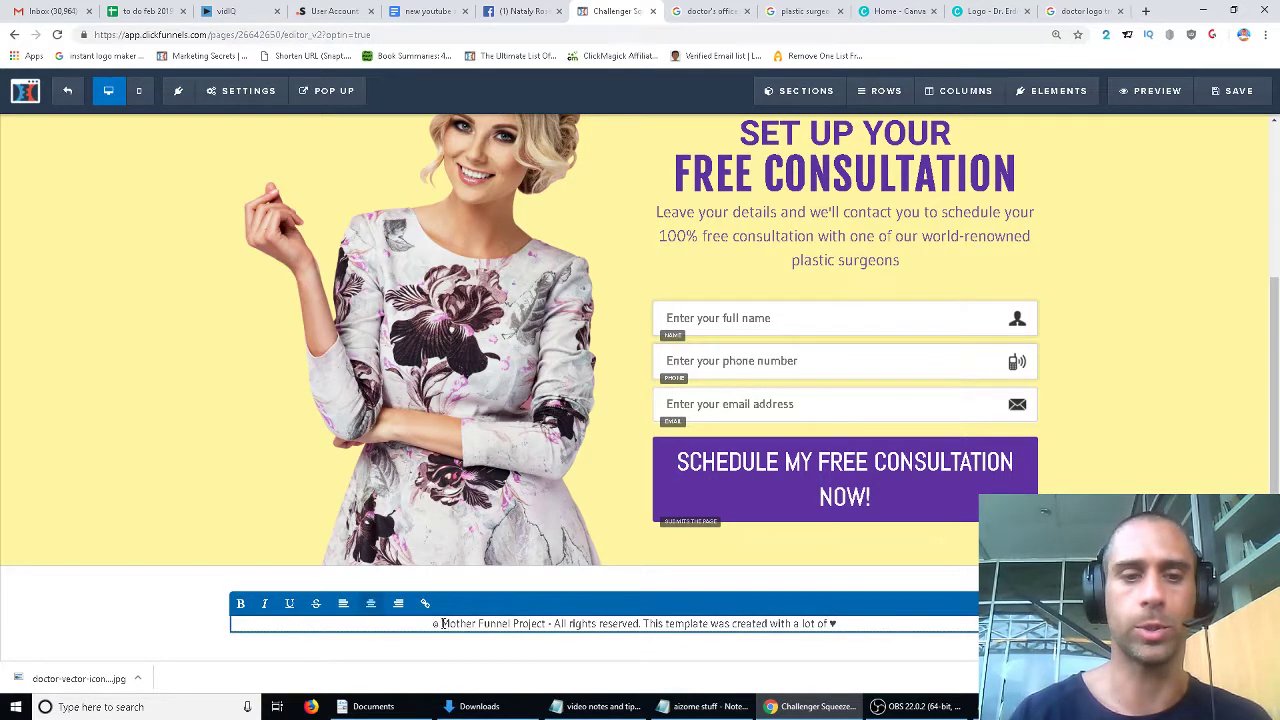
pyautogui.moveTo(443, 623); pyautogui.dragTo(489, 623)
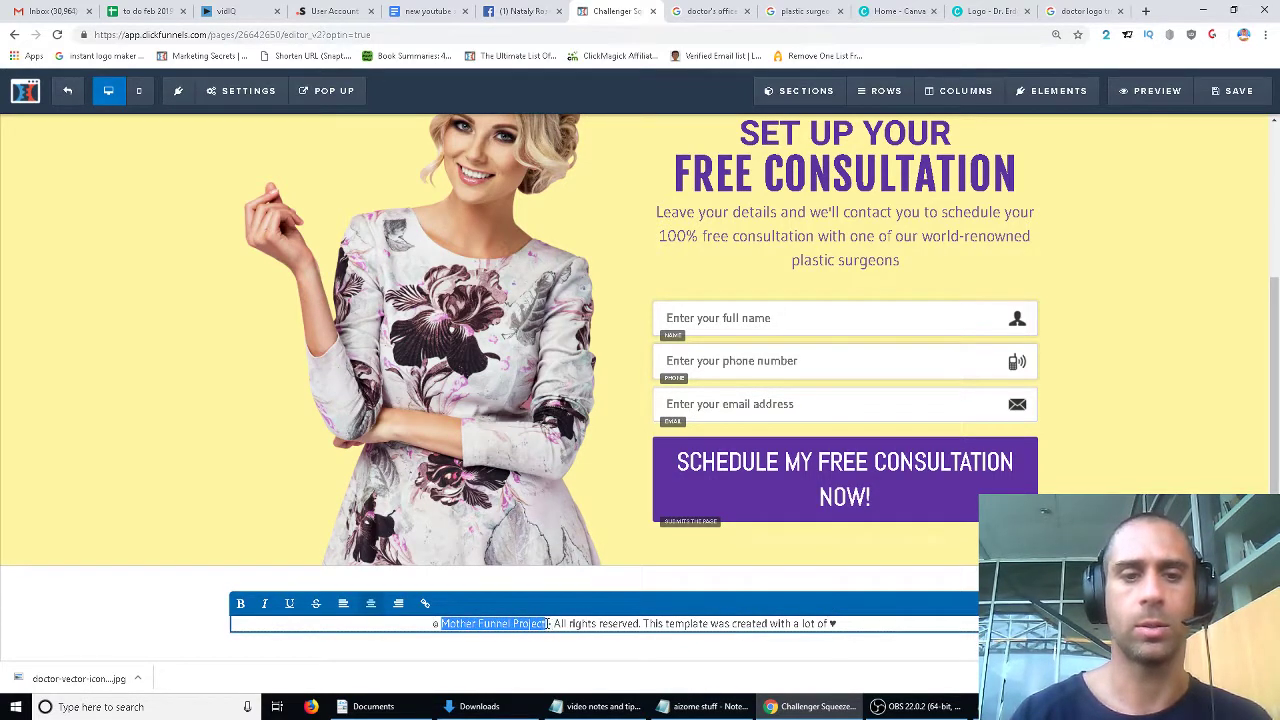
pyautogui.press('BackSpace')
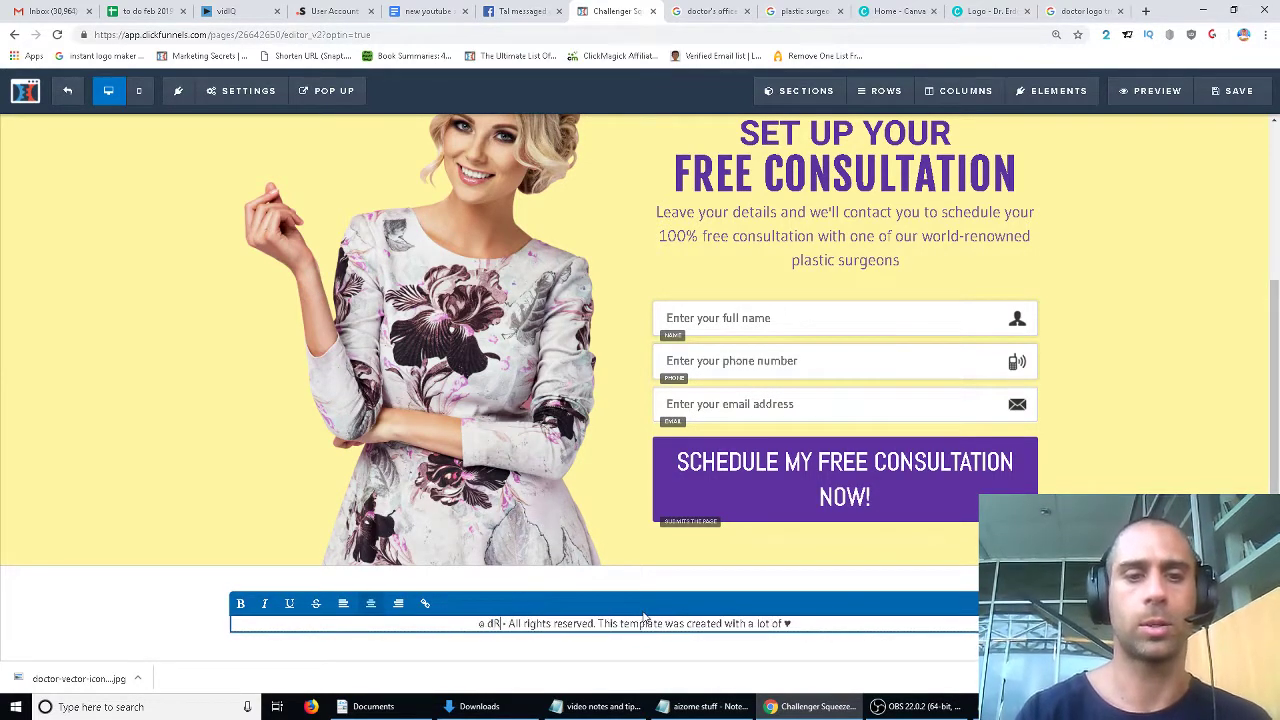
pyautogui.write('Dr Erdoa')
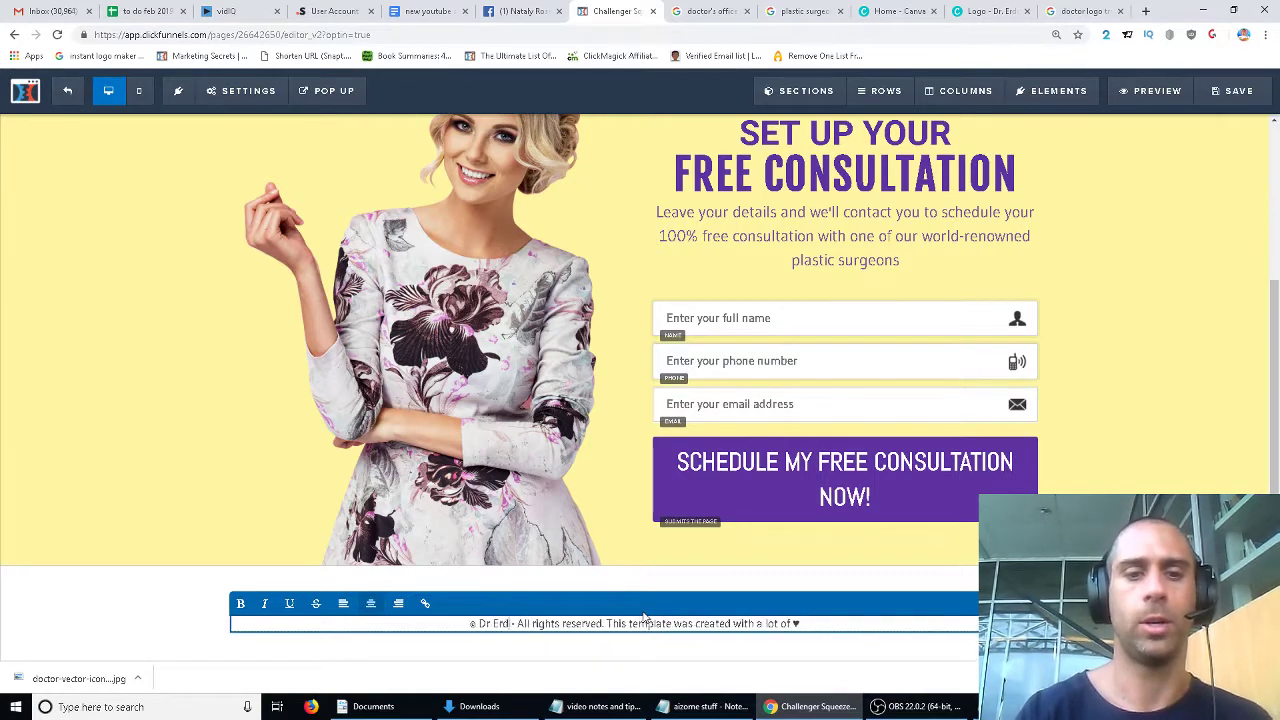
pyautogui.press('BackSpace')
pyautogui.write('gan Plasti')
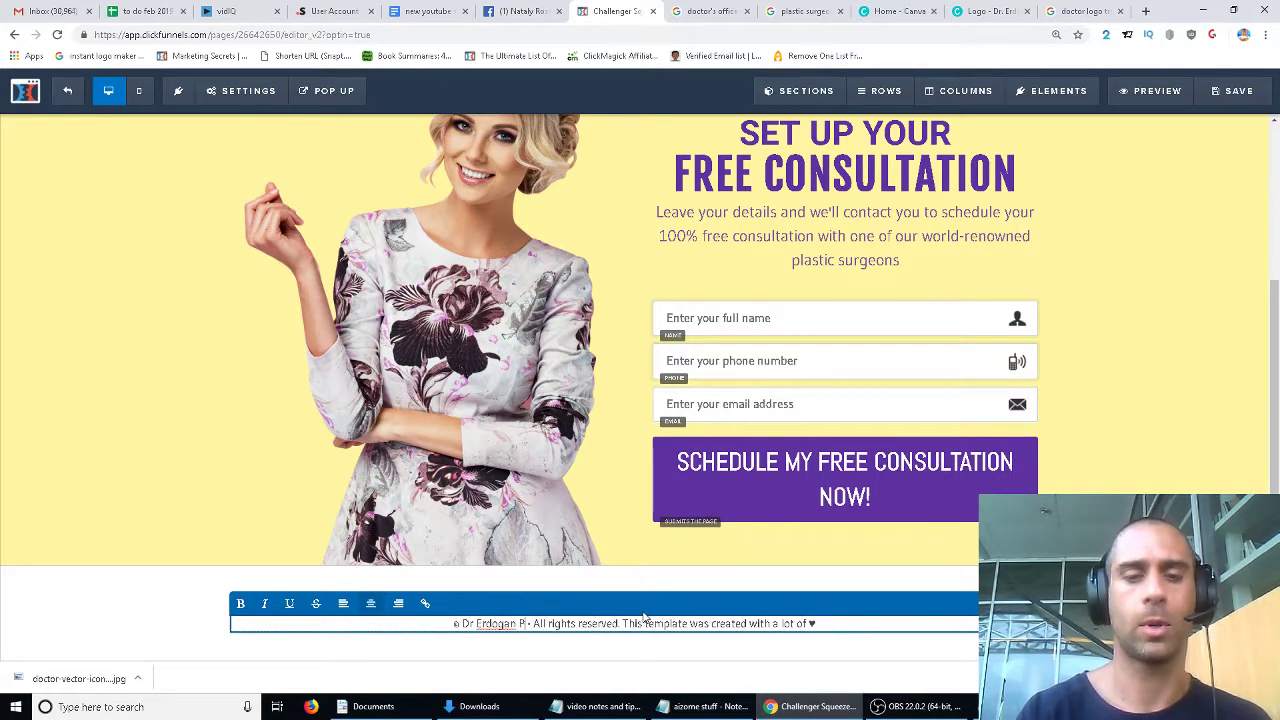
pyautogui.write('c Surgery Cen')
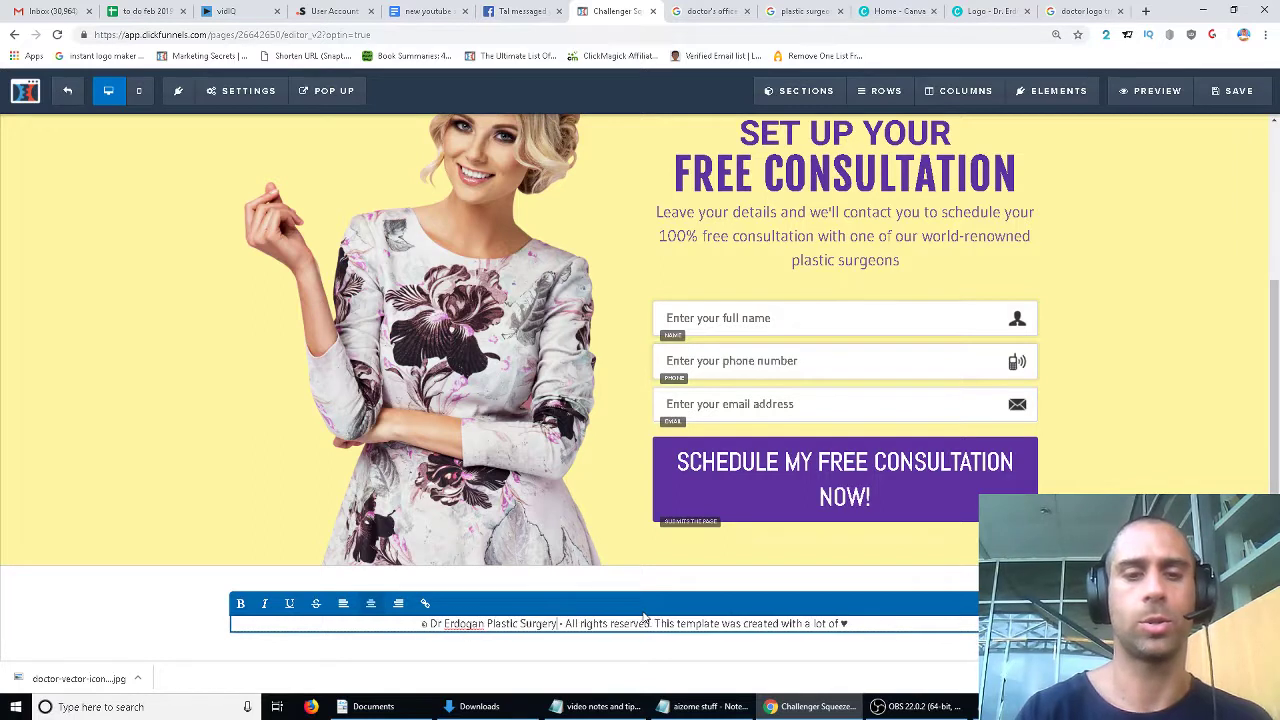
pyautogui.write('ter')
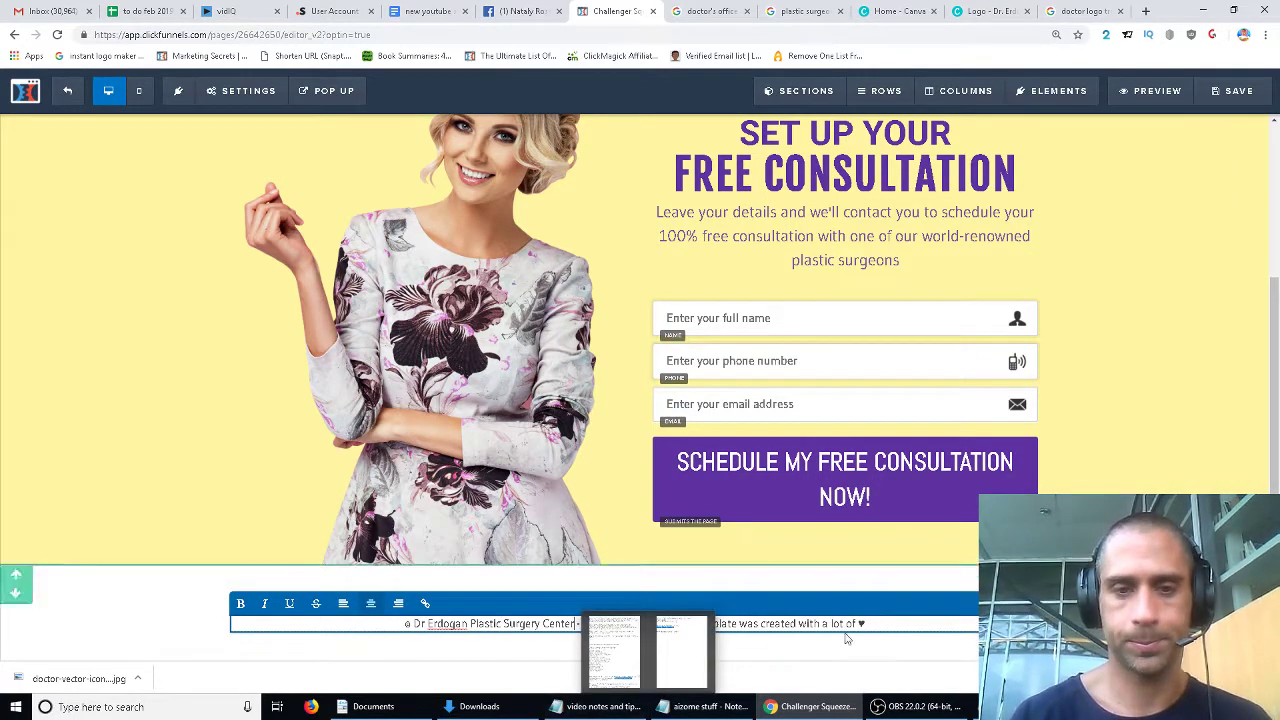
# Clone the free consultation section and delete the duplicate.
pyautogui.scroll(3, 465, 392)
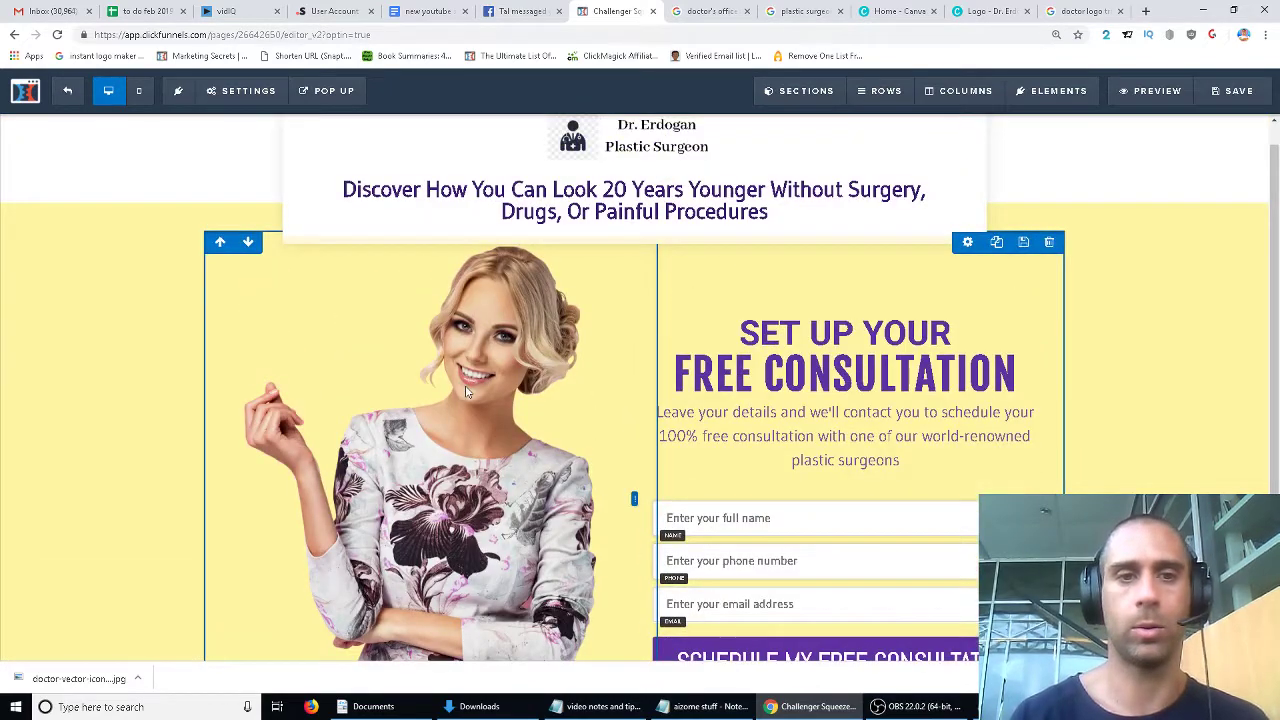
pyautogui.scroll(-1, 465, 392)
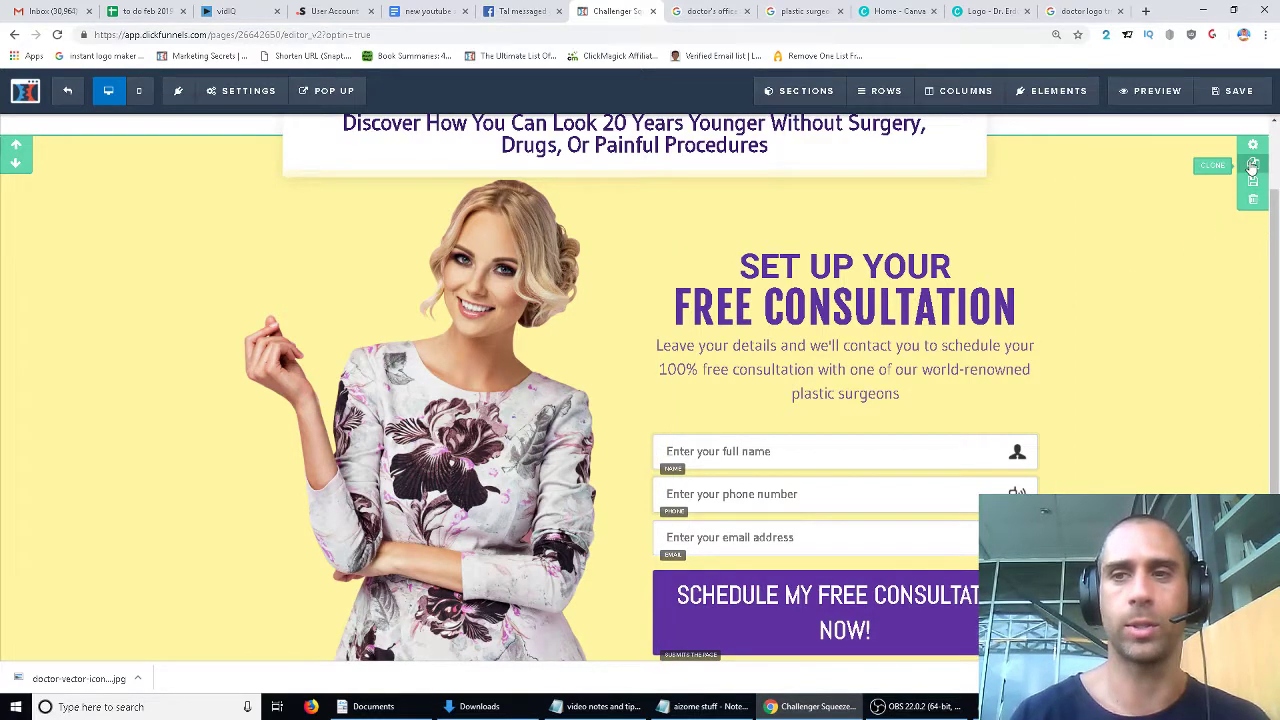
pyautogui.click(1252, 165)
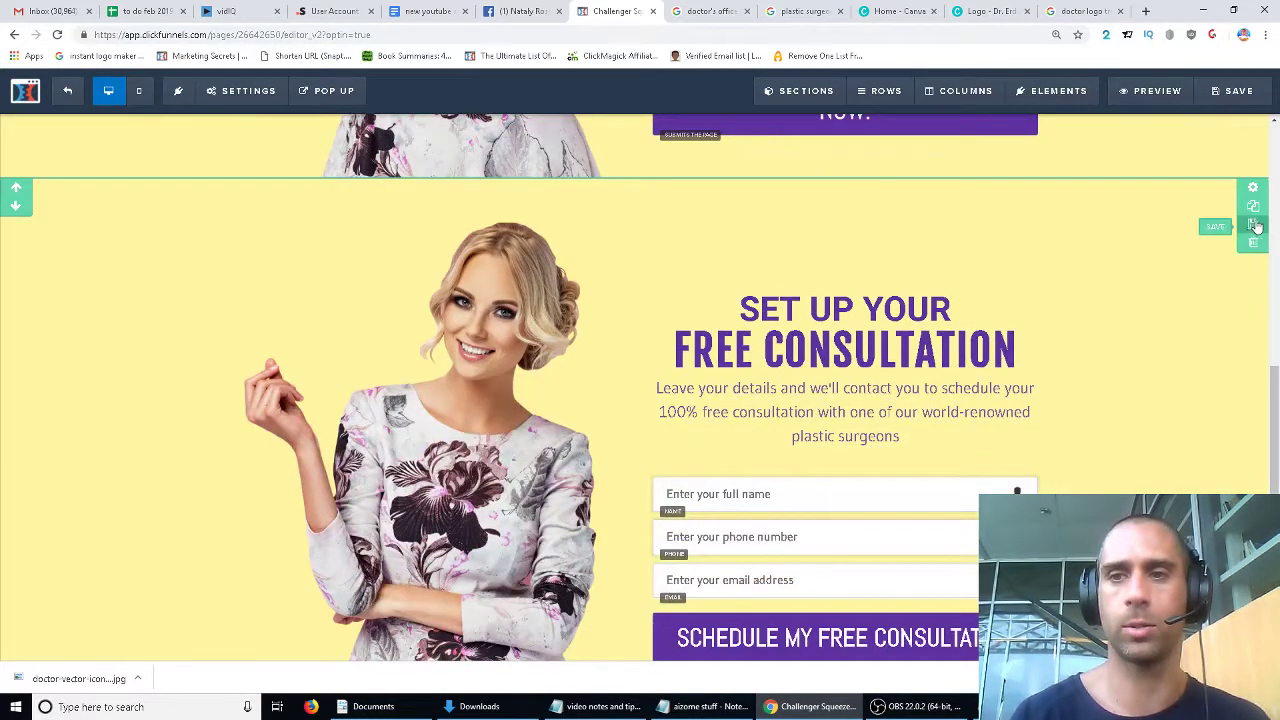
pyautogui.click(1255, 244)
pyautogui.click(705, 111)
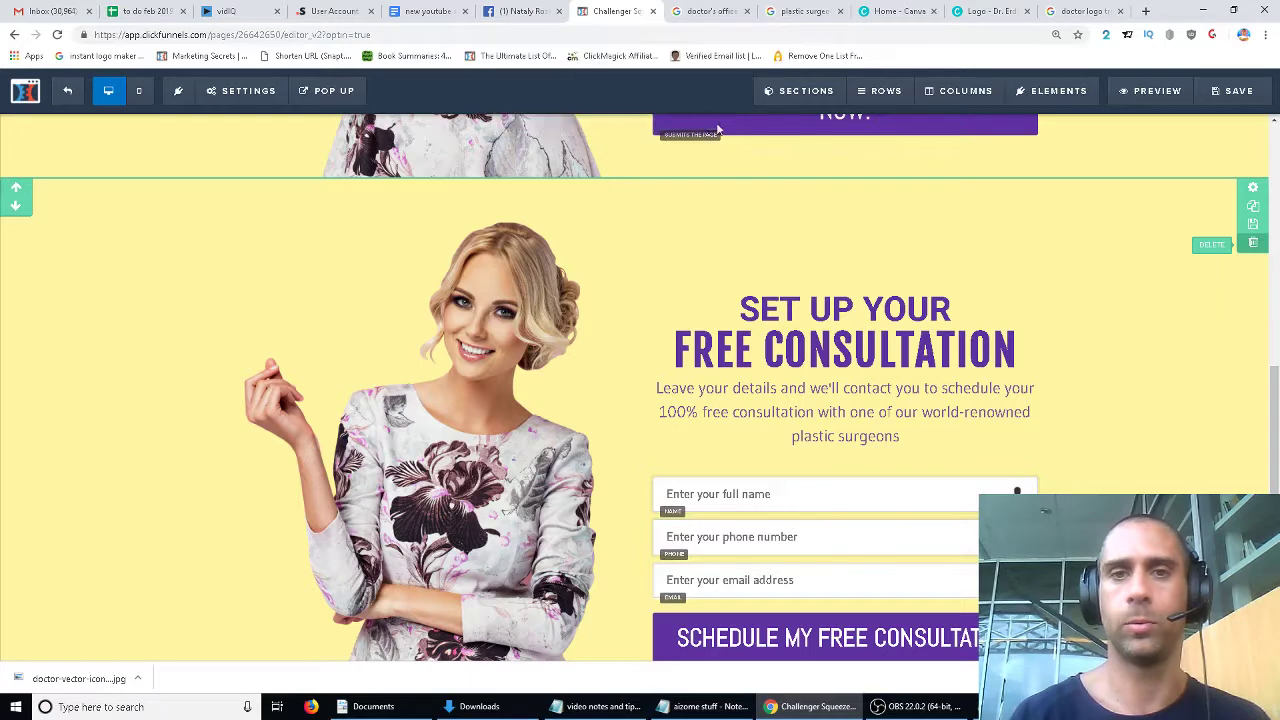
# Open the free consultation section's settings and bring up the image library for its background image.
pyautogui.scroll(2, 1091, 457)
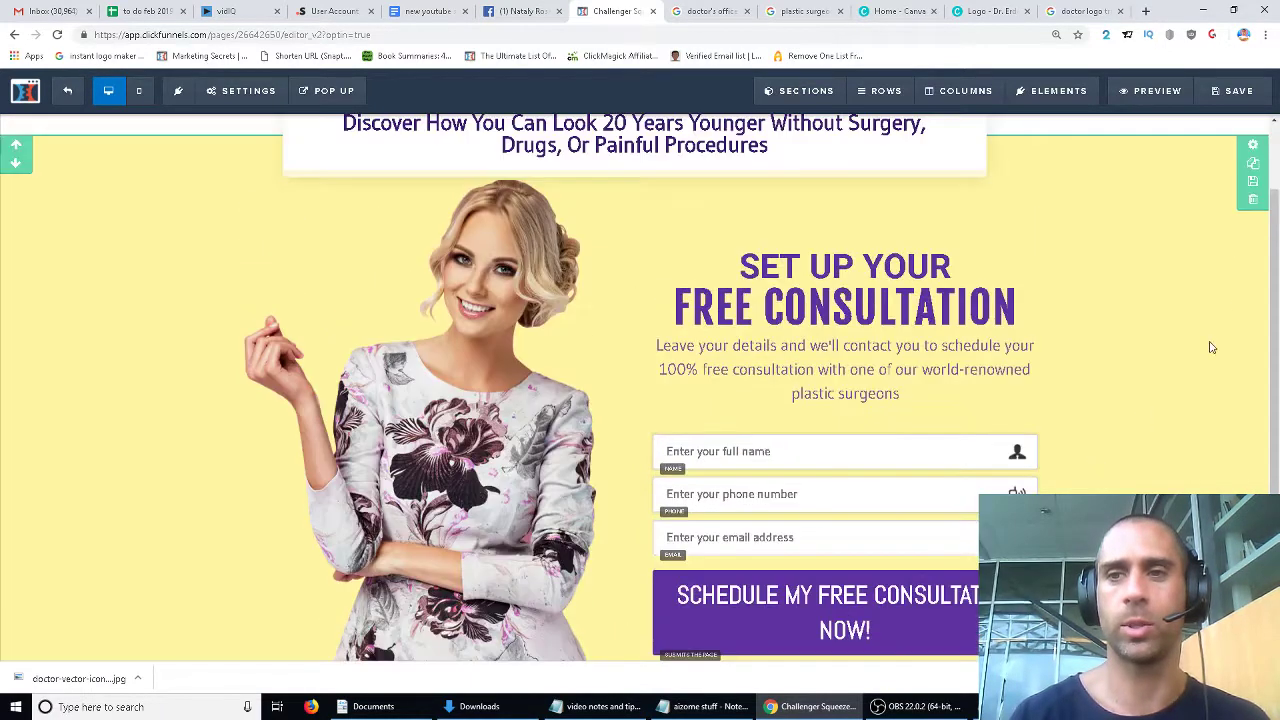
pyautogui.click(1253, 148)
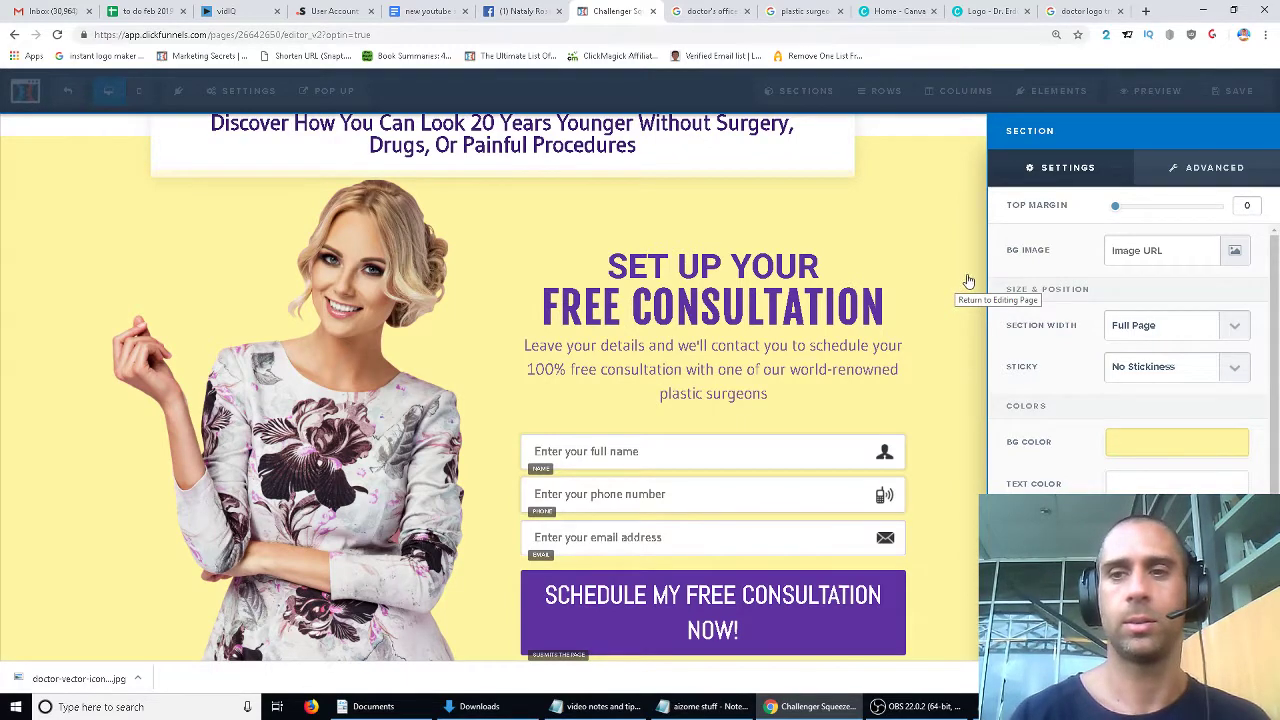
pyautogui.click(1235, 250)
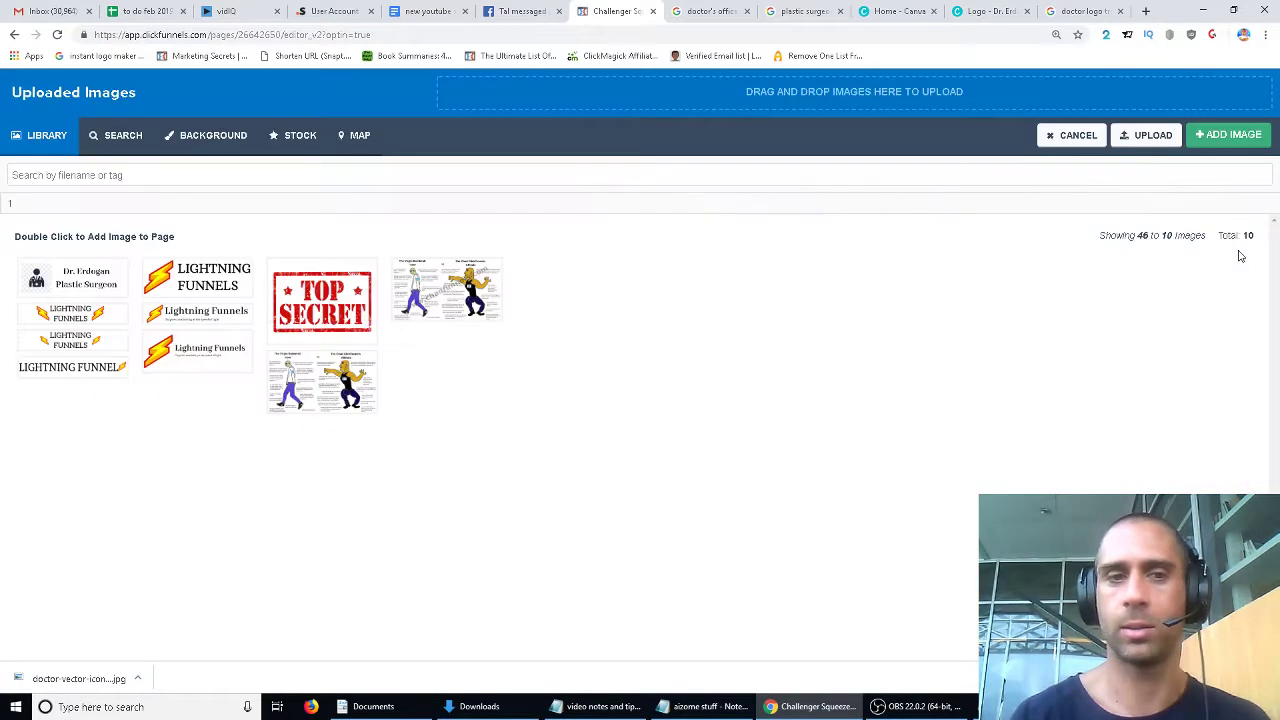
# Switch to the plastic surgeon office image results and try to save the photo of the woman with two doctors.
pyautogui.click(1072, 12)
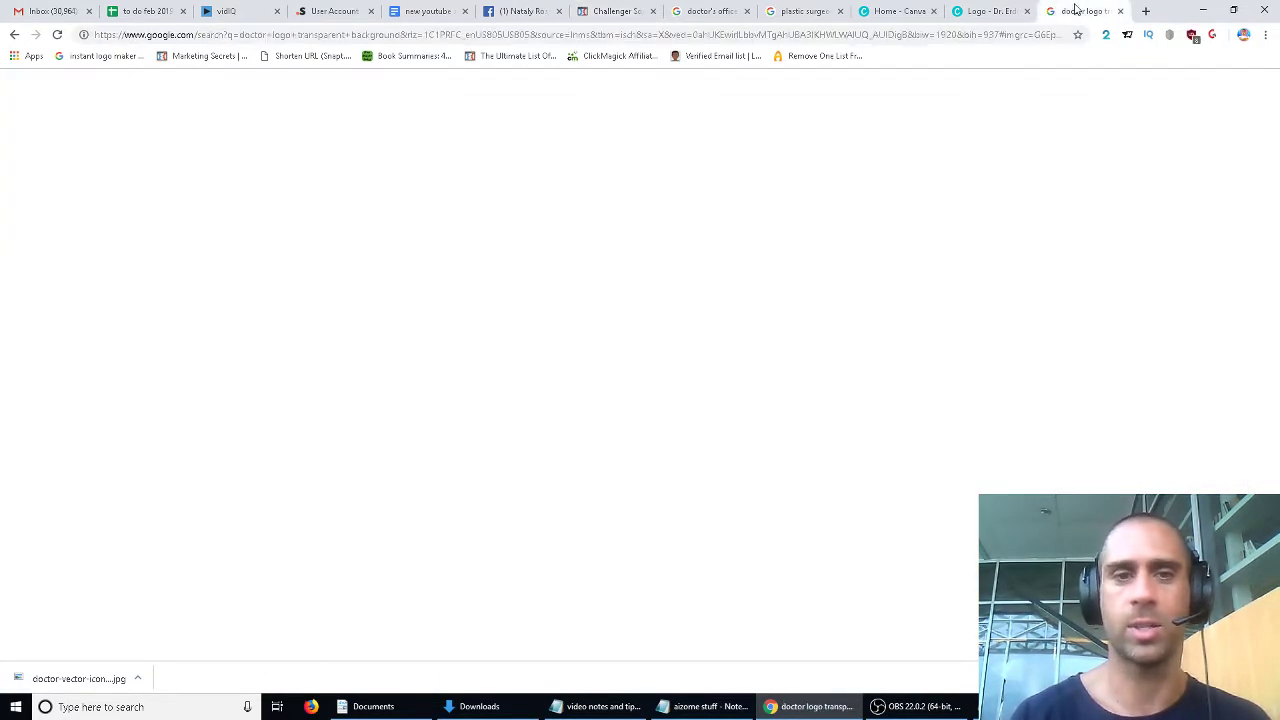
pyautogui.click(802, 14)
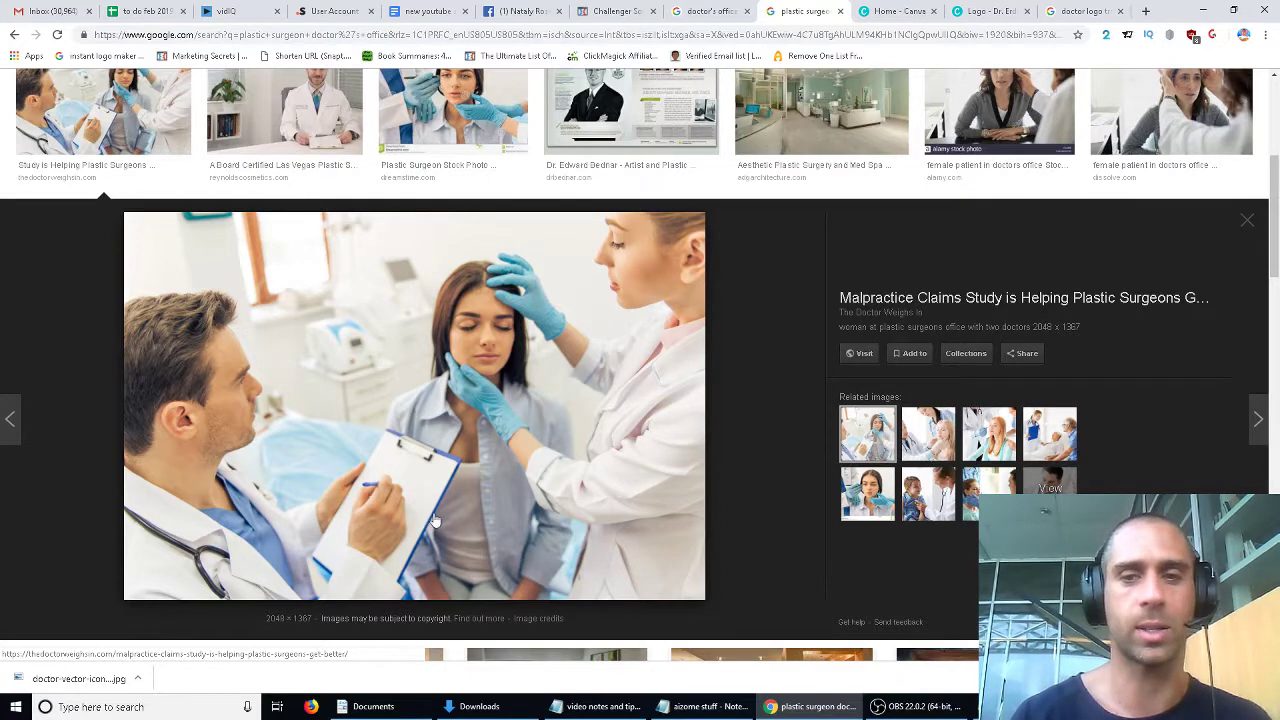
pyautogui.rightClick(630, 411)
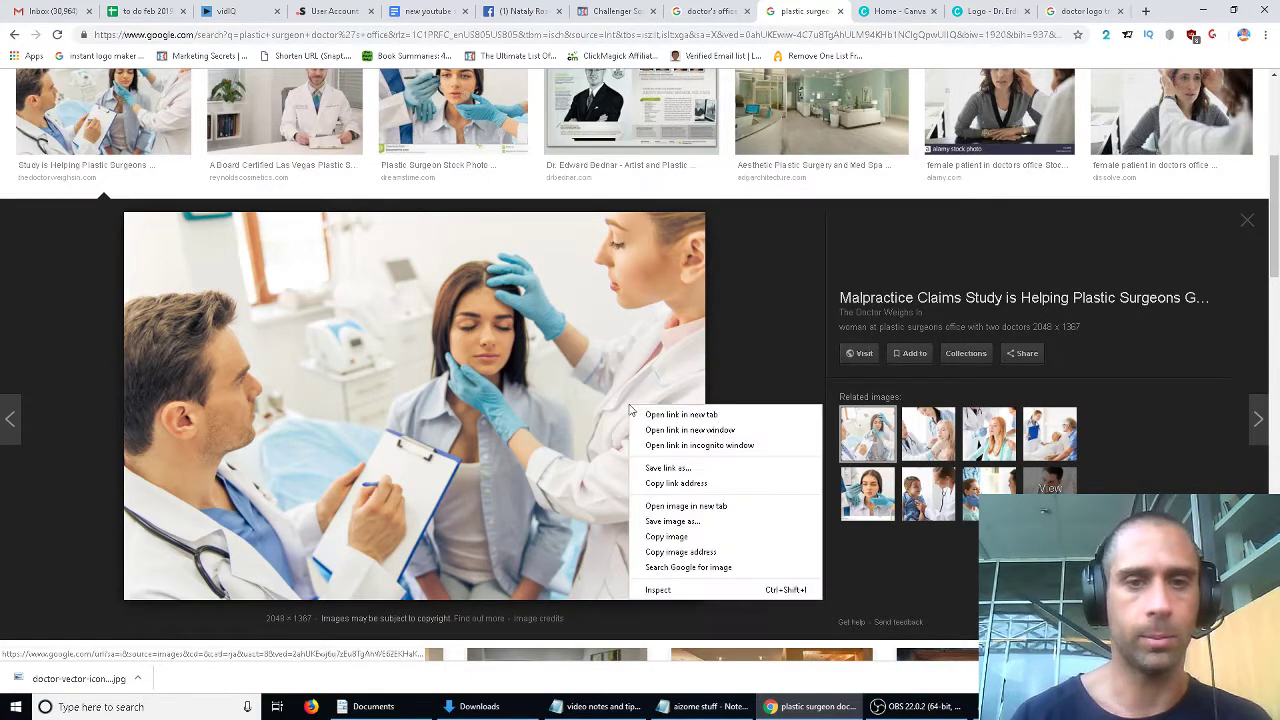
pyautogui.click(677, 523)
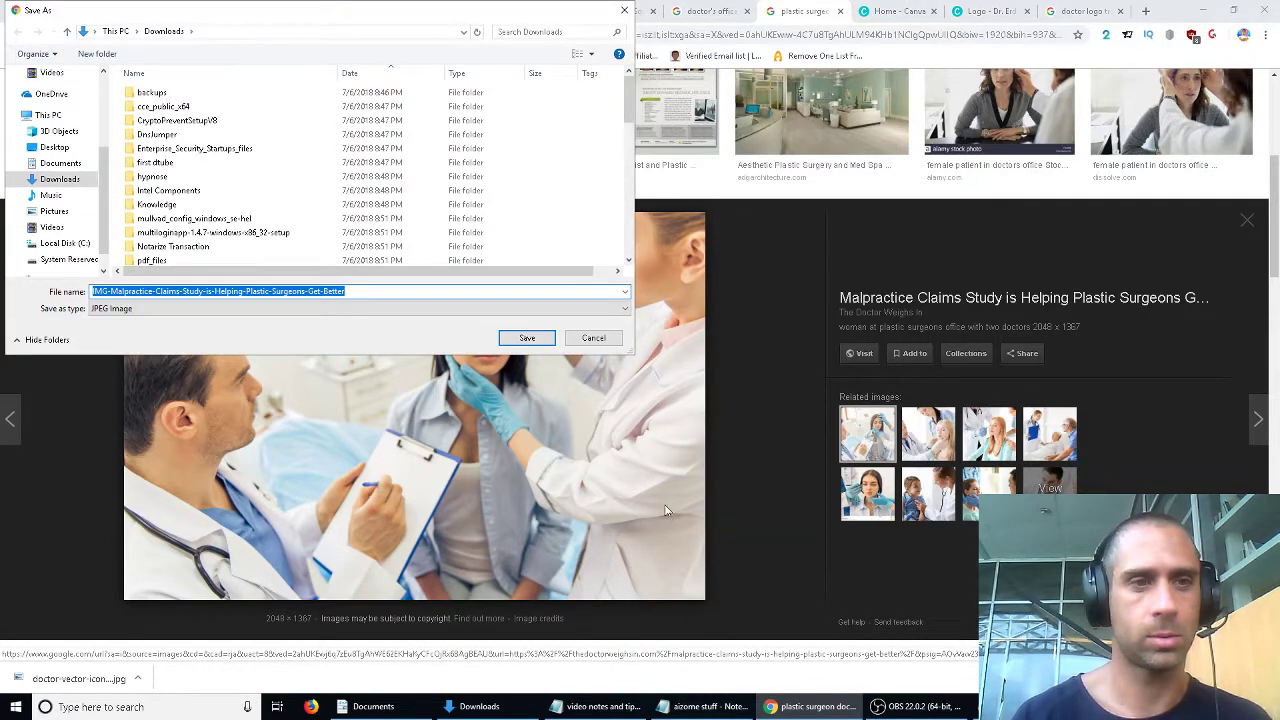
pyautogui.scroll(-12, 395, 217)
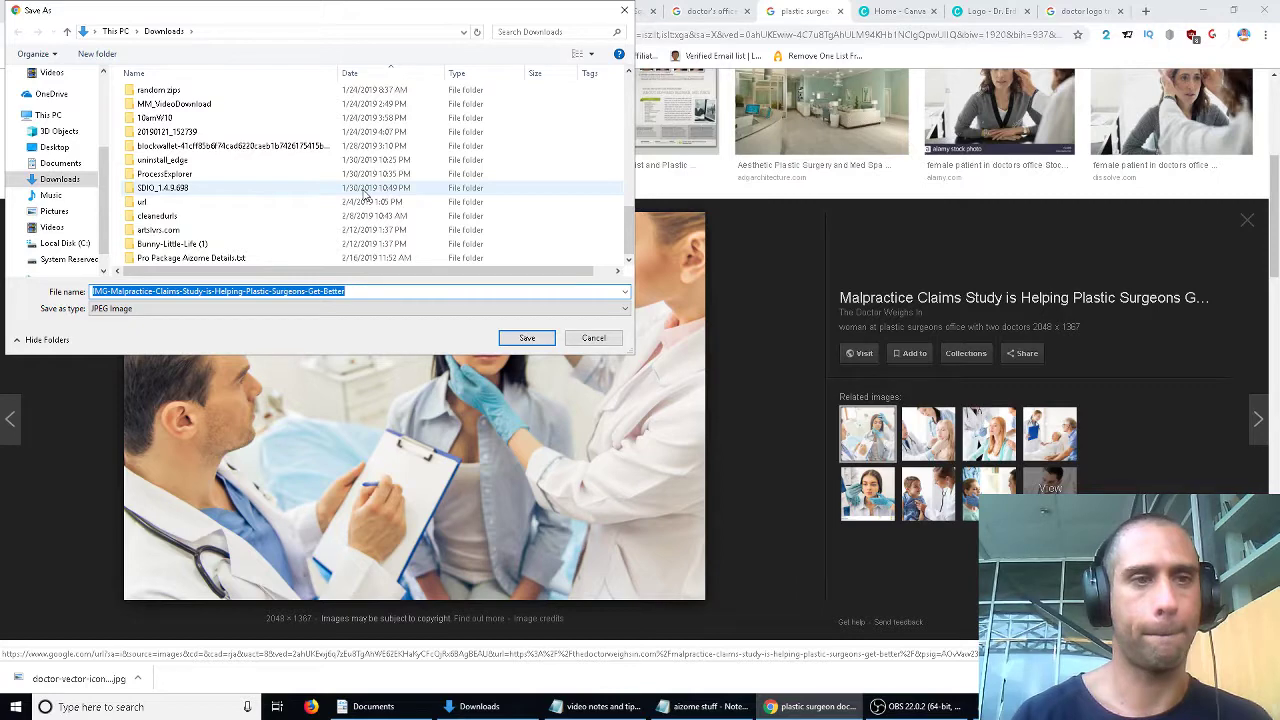
pyautogui.scroll(12, 367, 197)
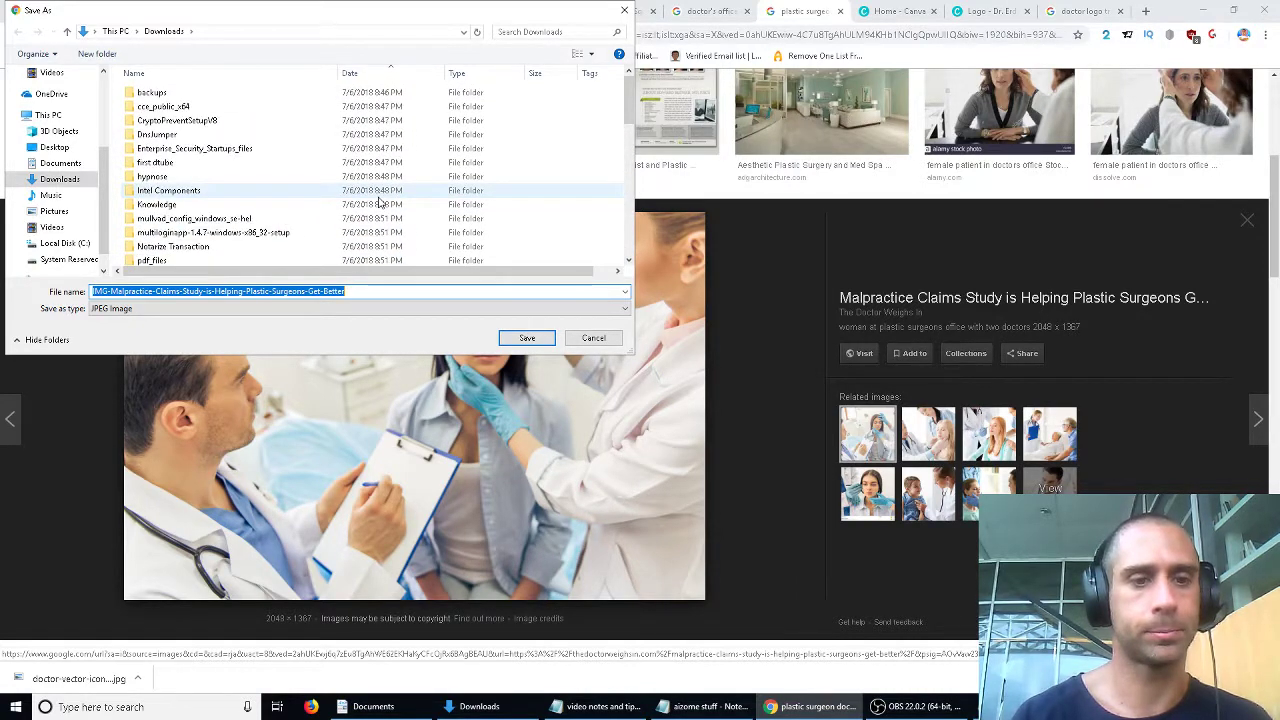
pyautogui.click(527, 338)
# Open the photo of the woman with two doctors at full size in a new tab and save it to the Downloads folder.
pyautogui.rightClick(566, 347)
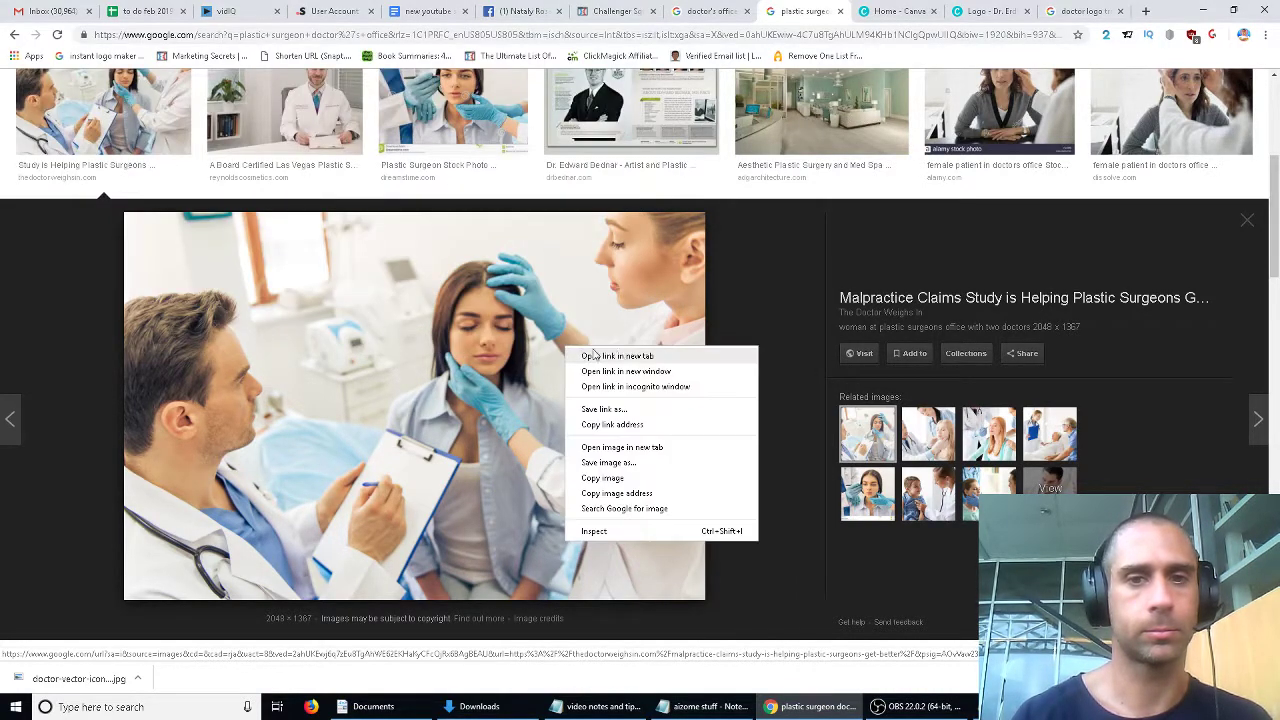
pyautogui.click(621, 448)
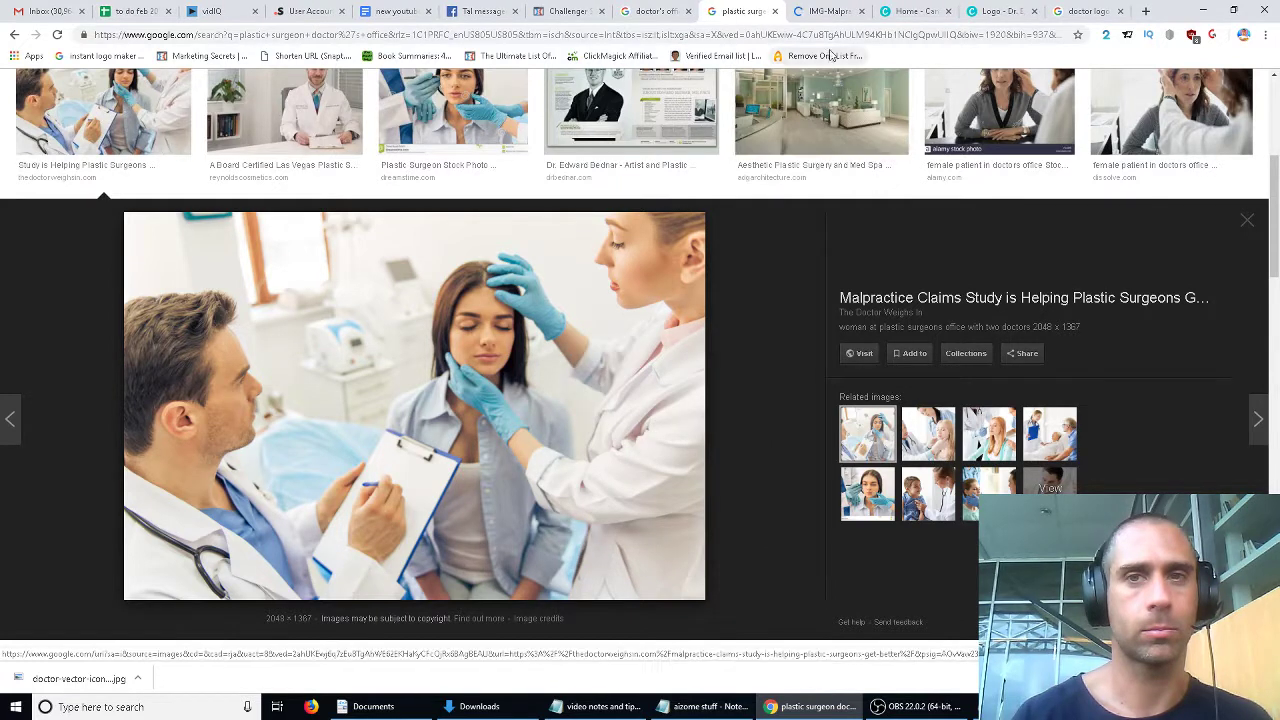
pyautogui.click(829, 11)
pyautogui.rightClick(547, 242)
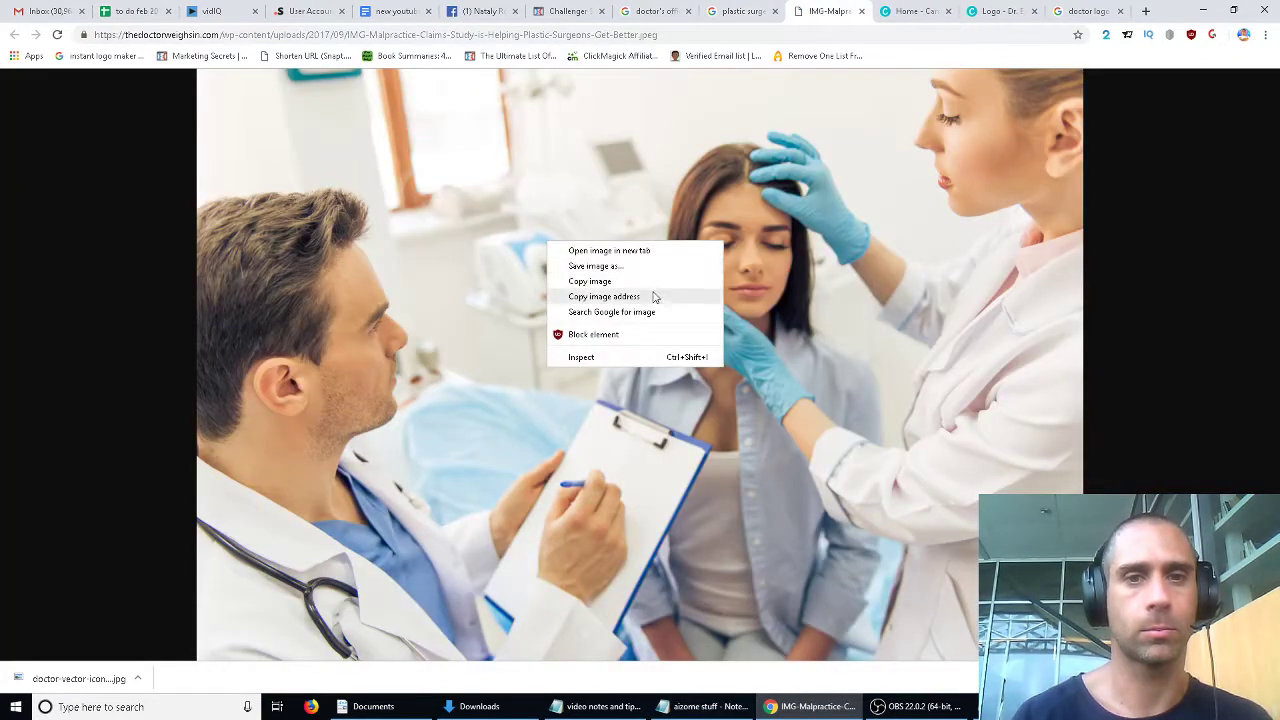
pyautogui.click(645, 266)
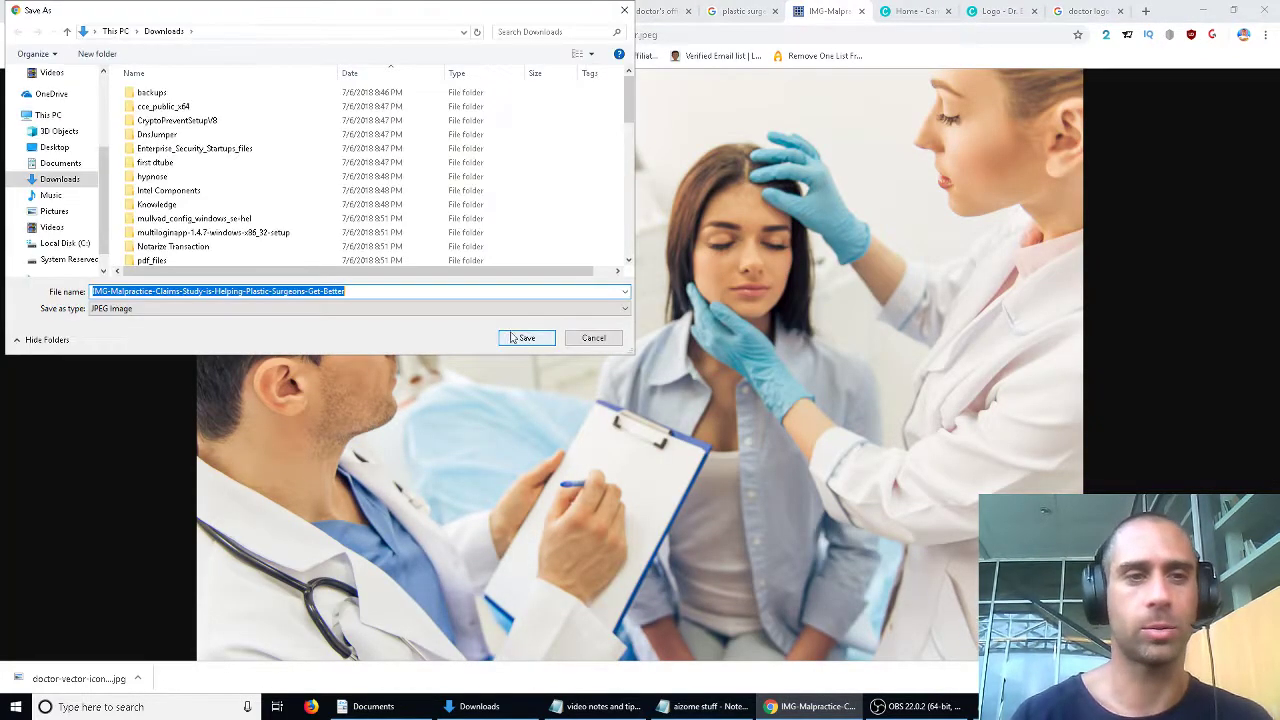
pyautogui.click(526, 338)
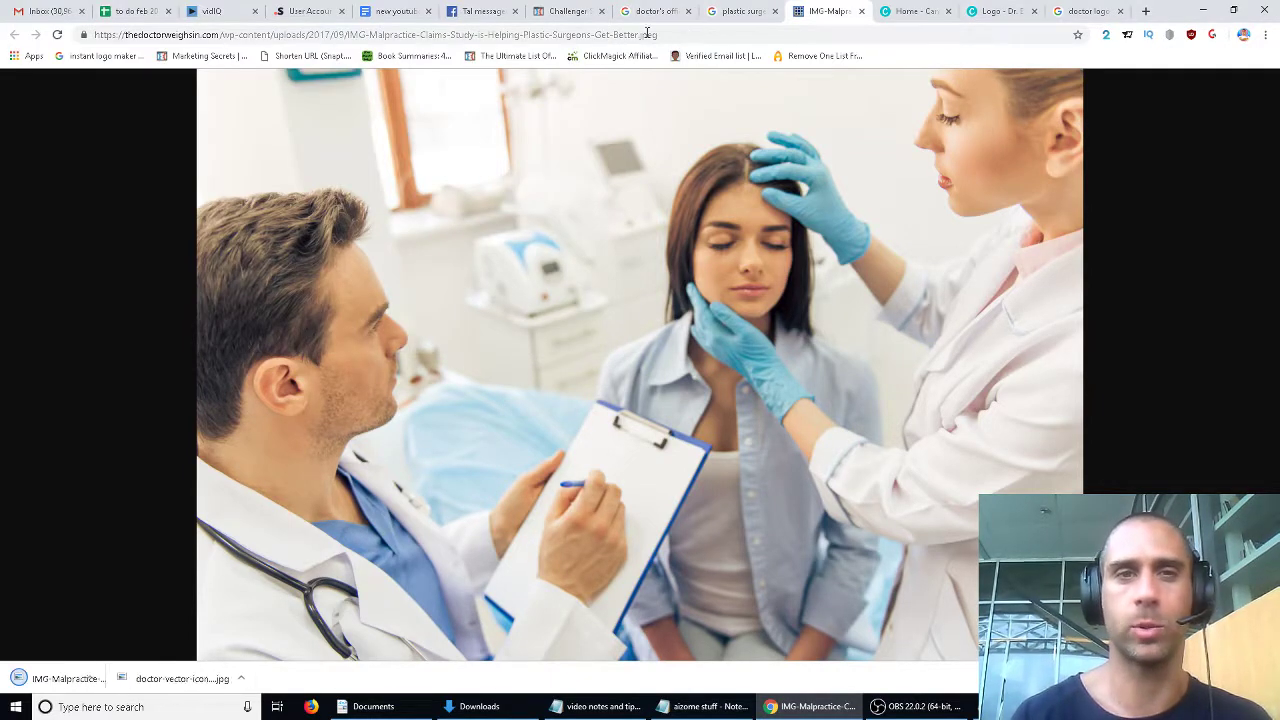
# Upload the IMG-Malpractice-Claims-Study photo from the Downloads folder to the ClickFunnels image library.
pyautogui.click(561, 14)
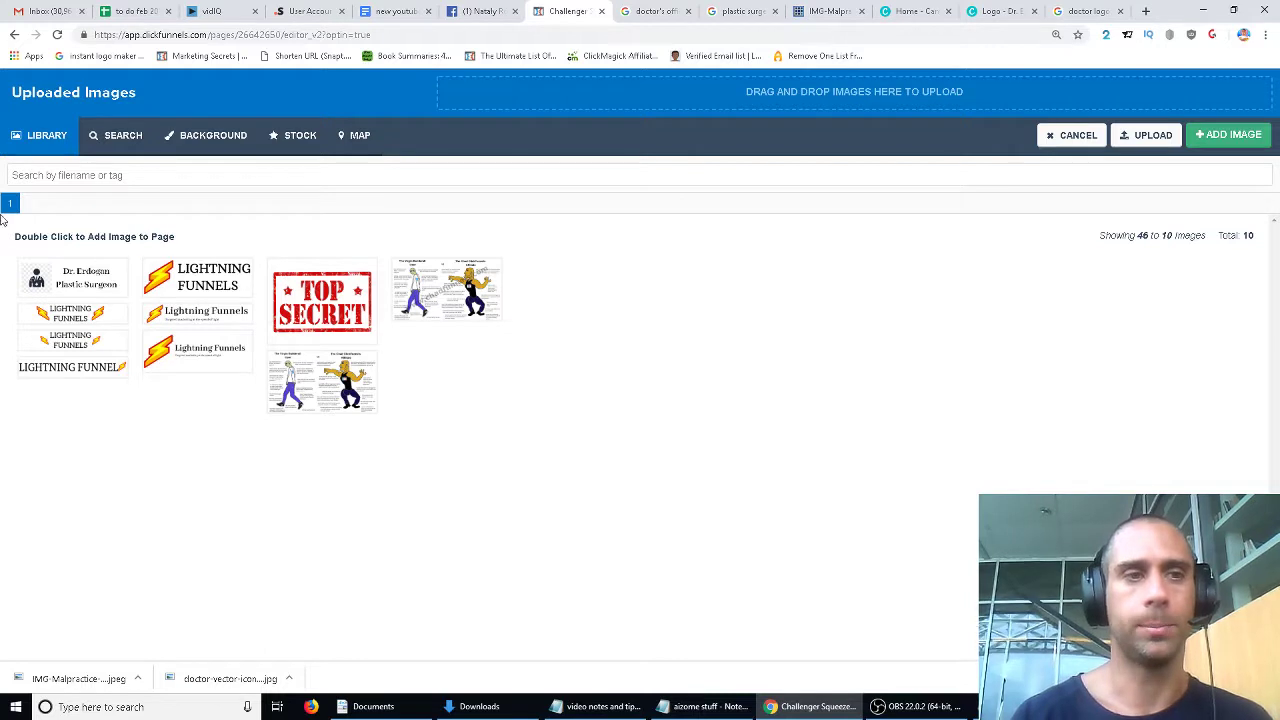
pyautogui.click(1155, 140)
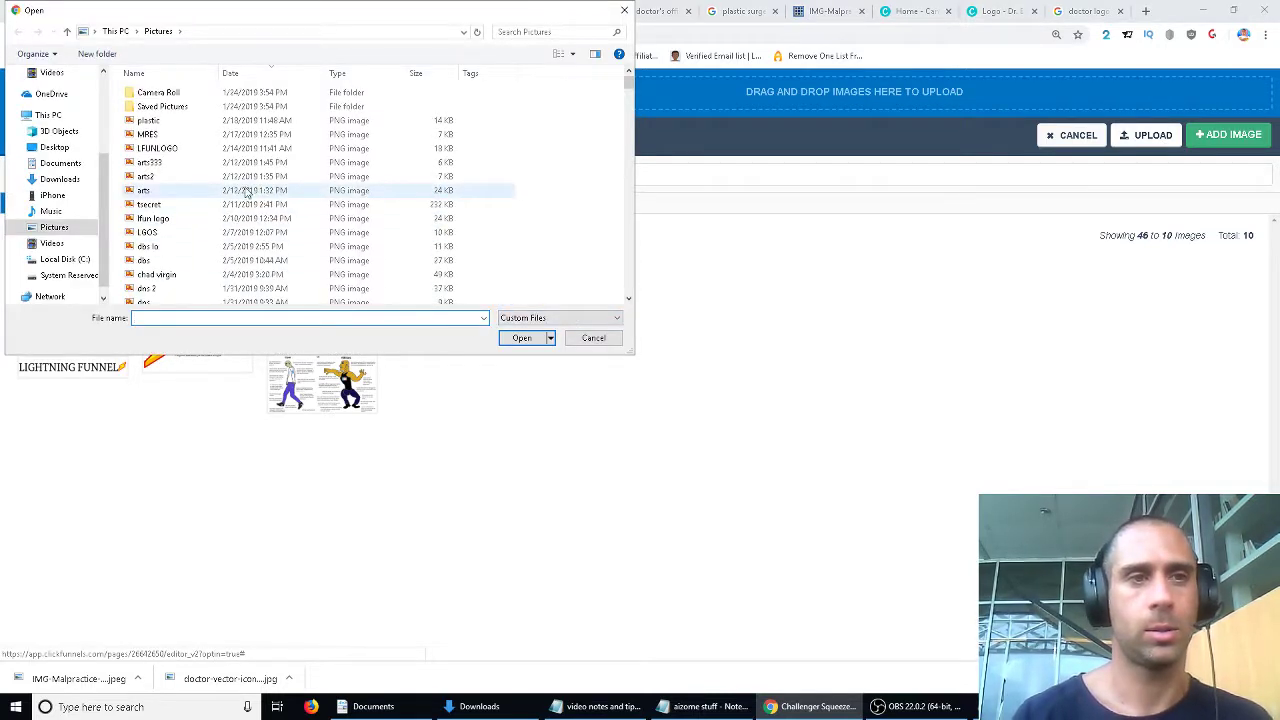
pyautogui.click(57, 180)
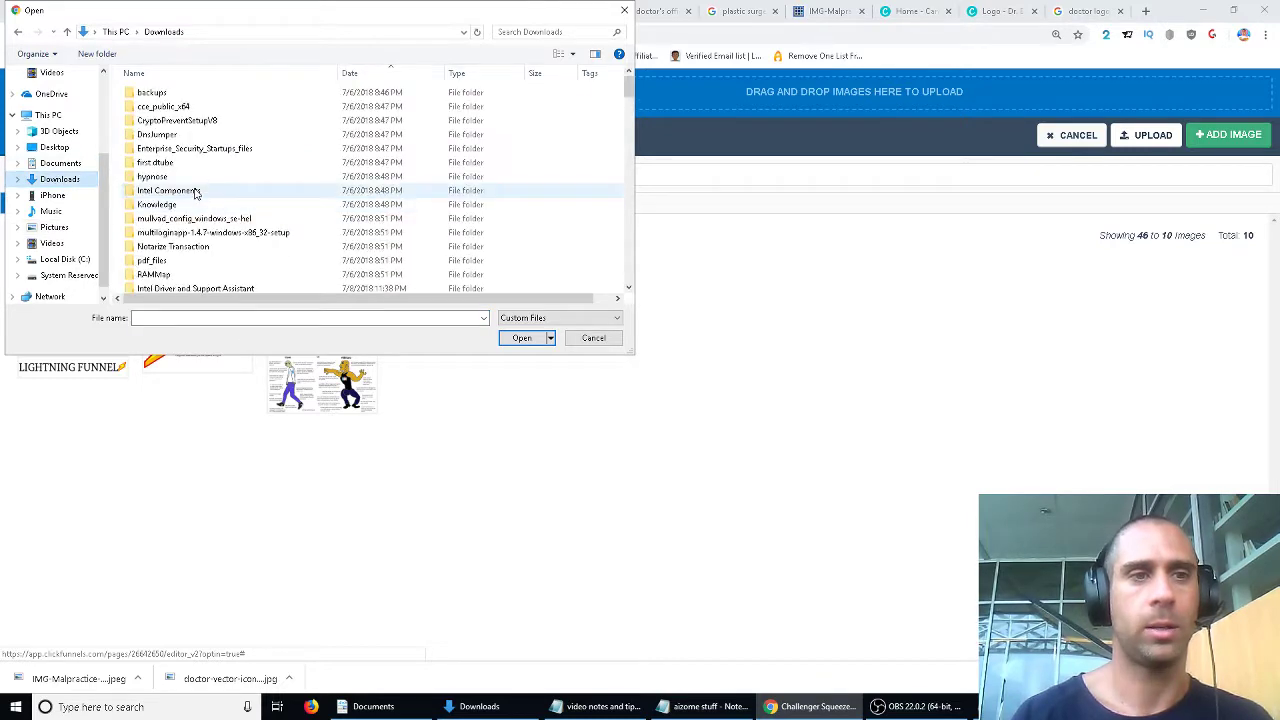
pyautogui.scroll(-5, 195, 200)
pyautogui.scroll(-5, 197, 193)
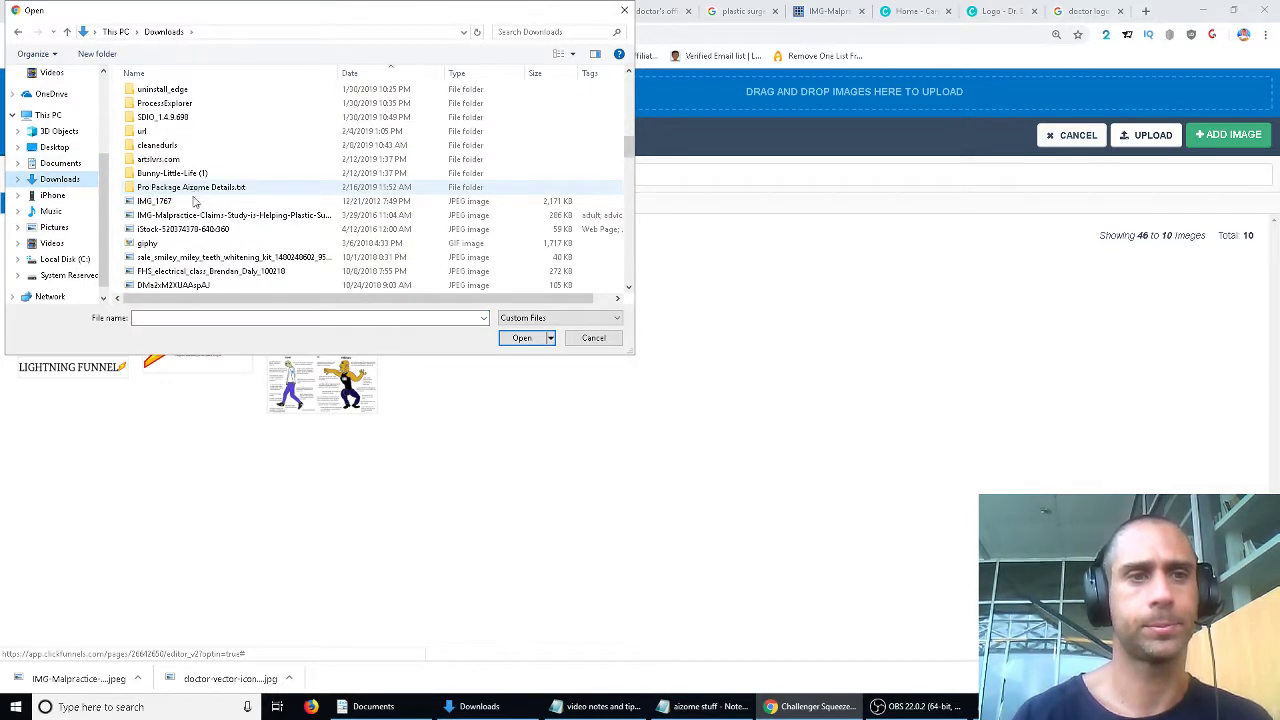
pyautogui.doubleClick(185, 215)
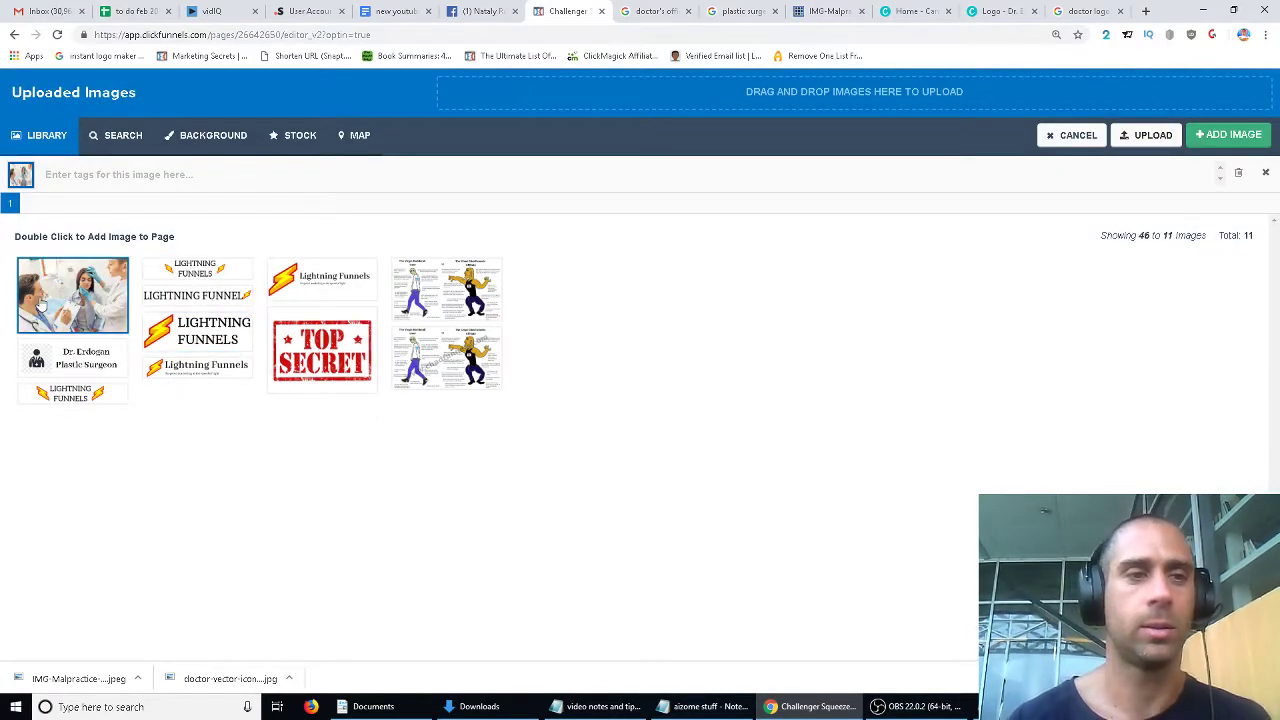
# Apply the uploaded doctors photo as the free consultation section's background and review it behind the headline and form.
pyautogui.doubleClick(40, 303)
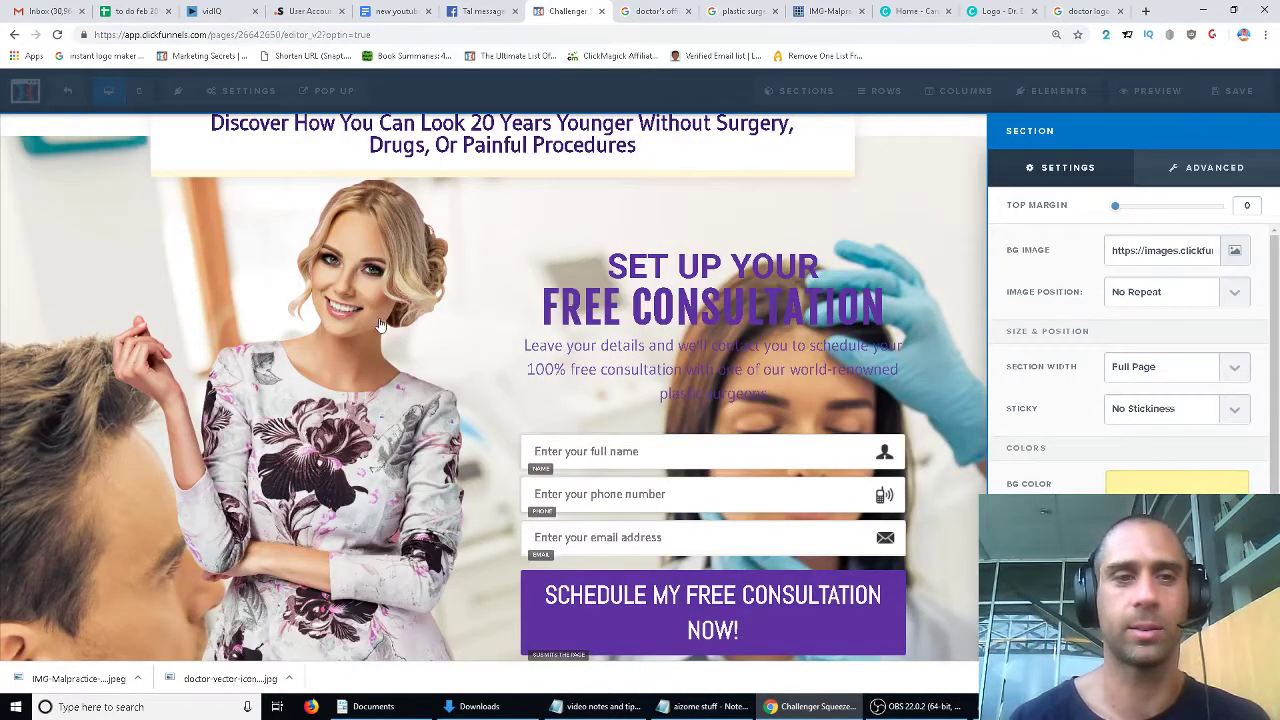
pyautogui.click(399, 391)
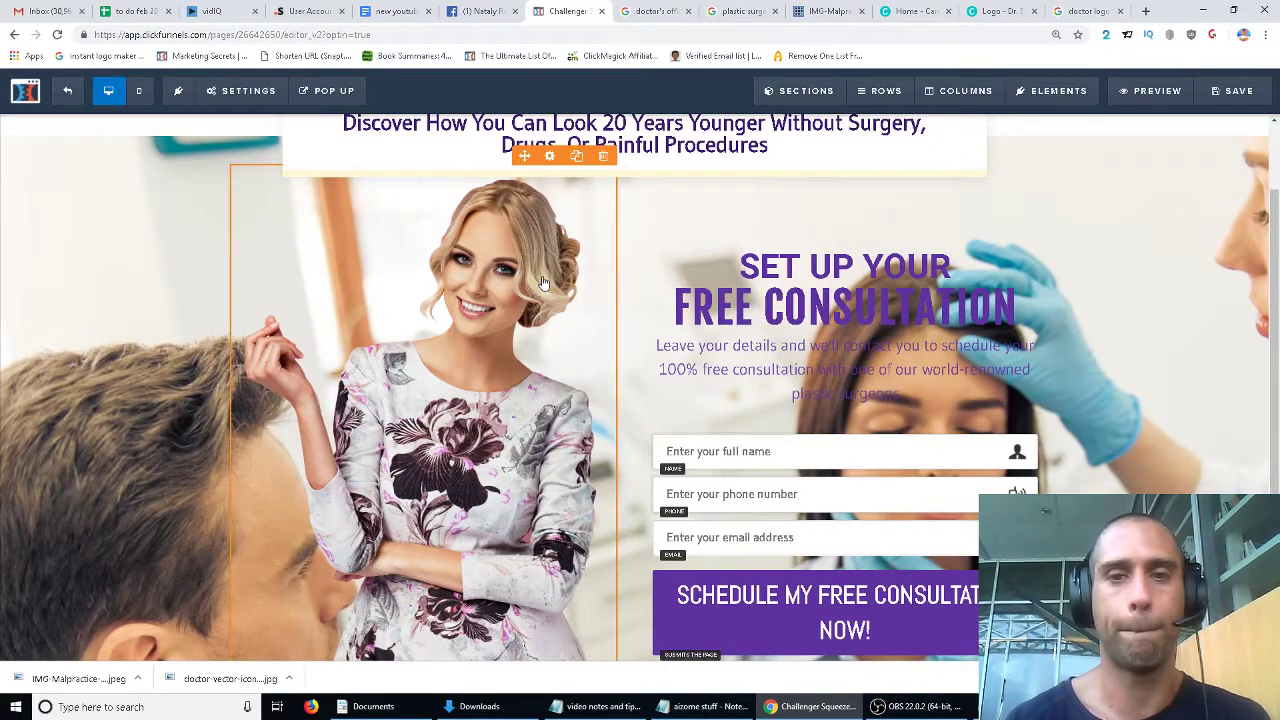
pyautogui.scroll(1, 612, 428)
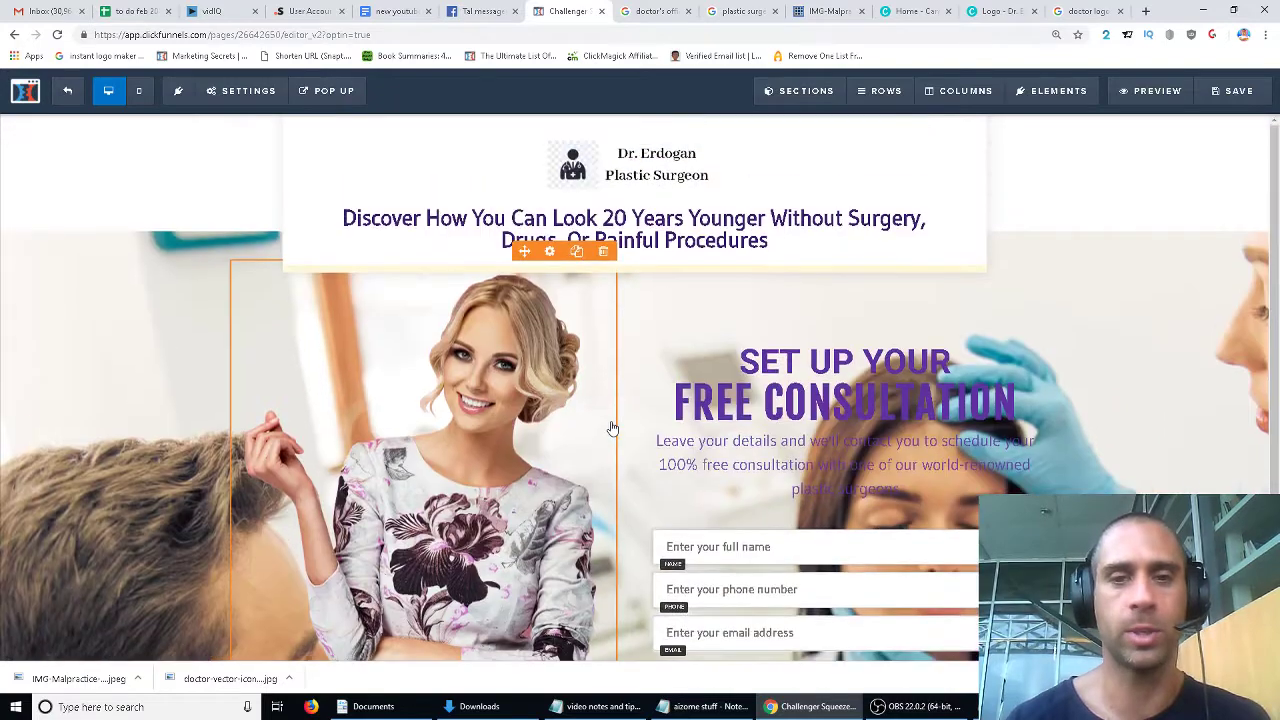
pyautogui.scroll(-2, 612, 428)
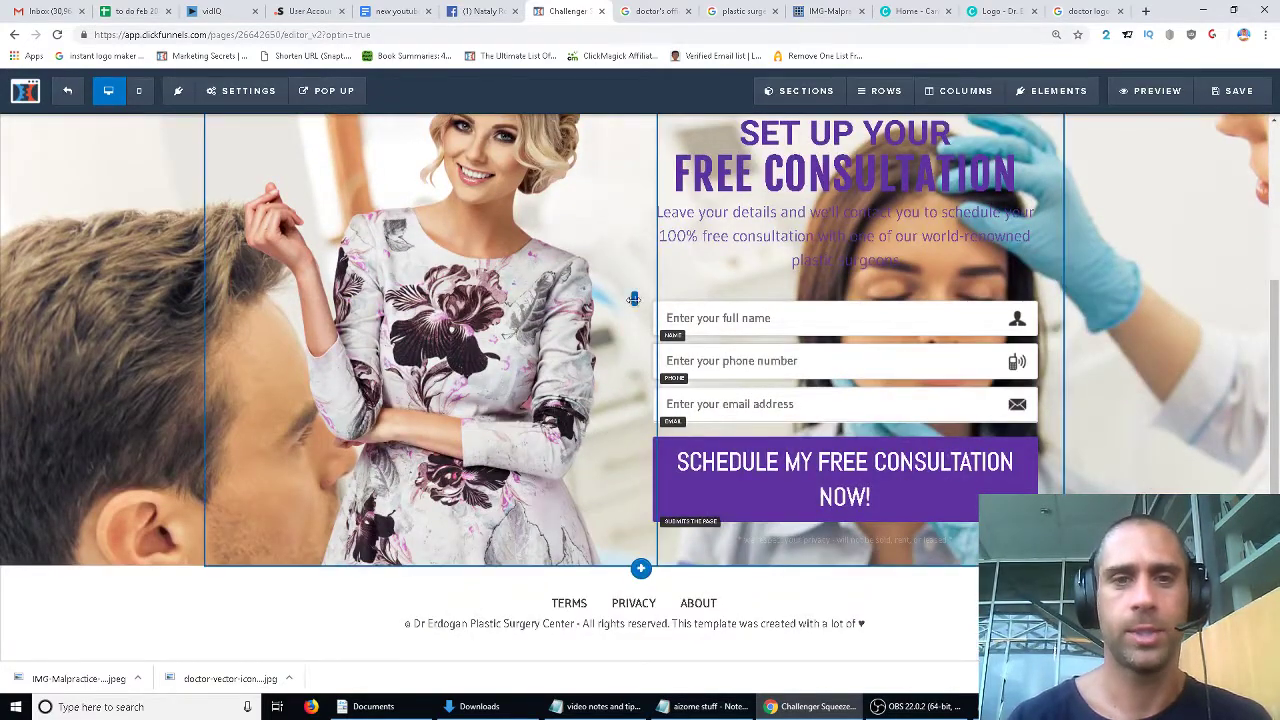
pyautogui.moveTo(634, 298); pyautogui.dragTo(637, 351)
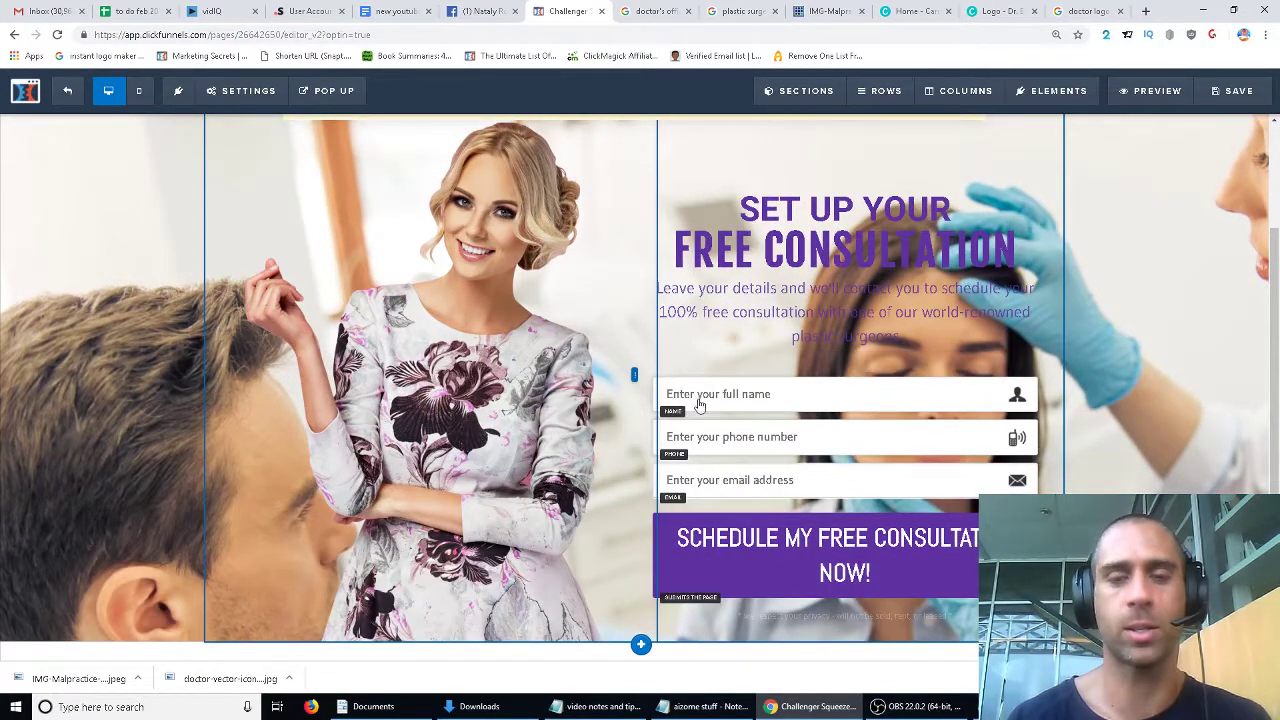
pyautogui.scroll(1, 497, 305)
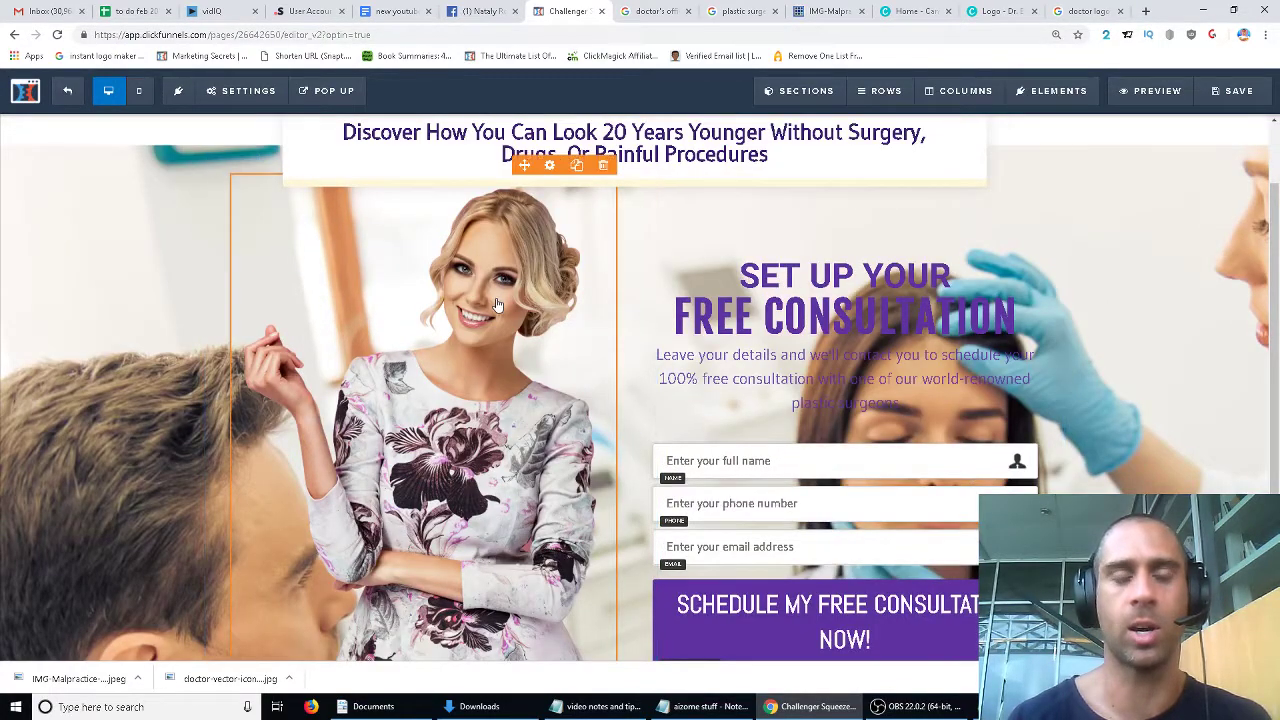
pyautogui.scroll(-2, 510, 300)
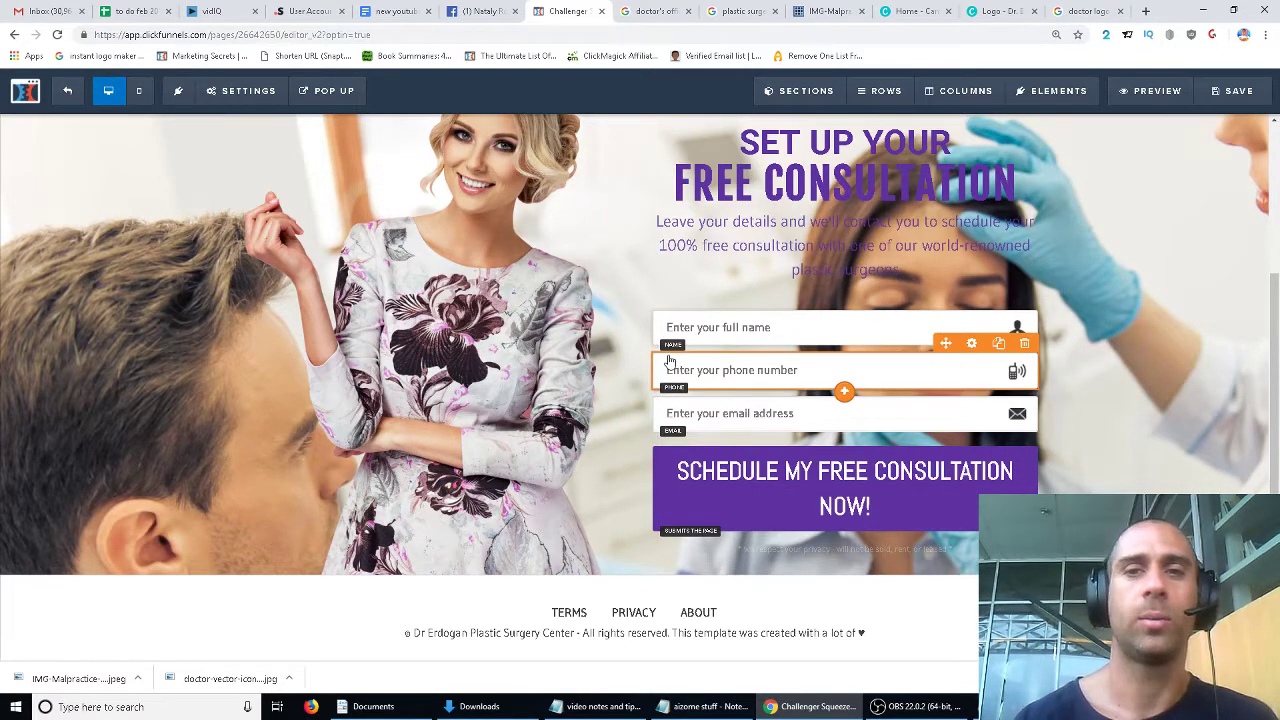
pyautogui.scroll(2, 1160, 330)
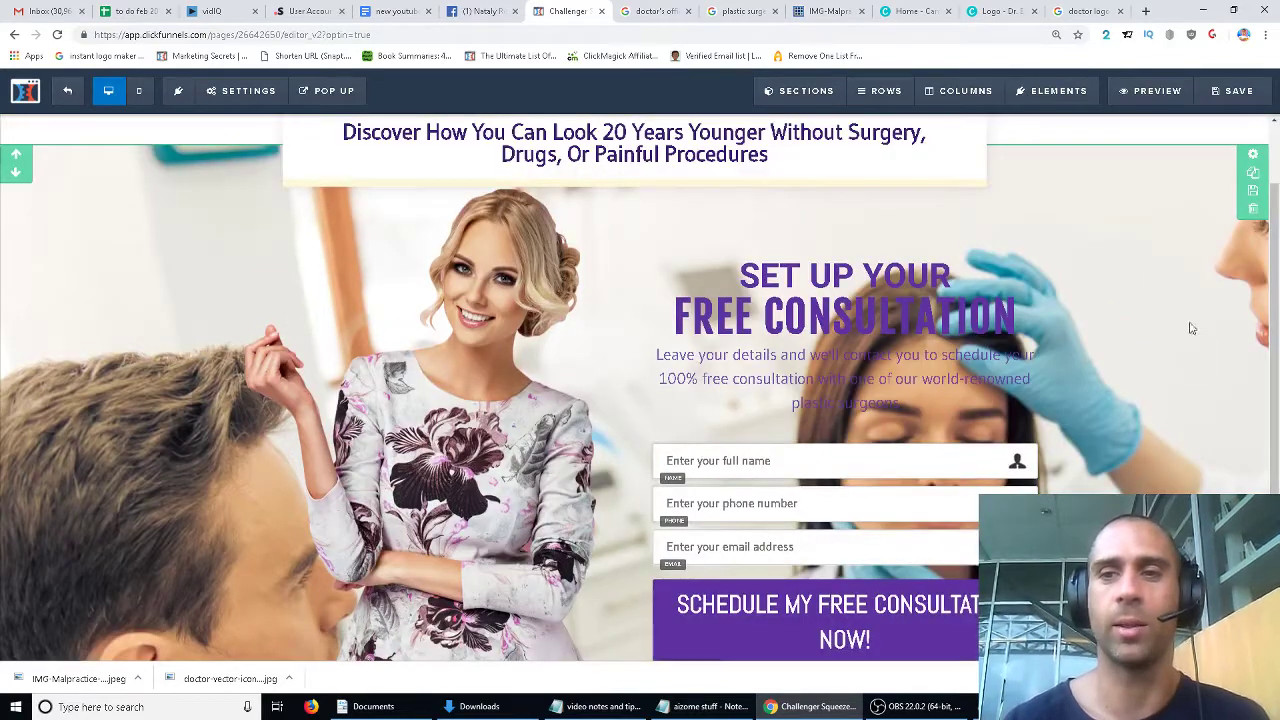
# Clear the background image URL of the free consultation section so only its background colour is used.
pyautogui.click(1252, 158)
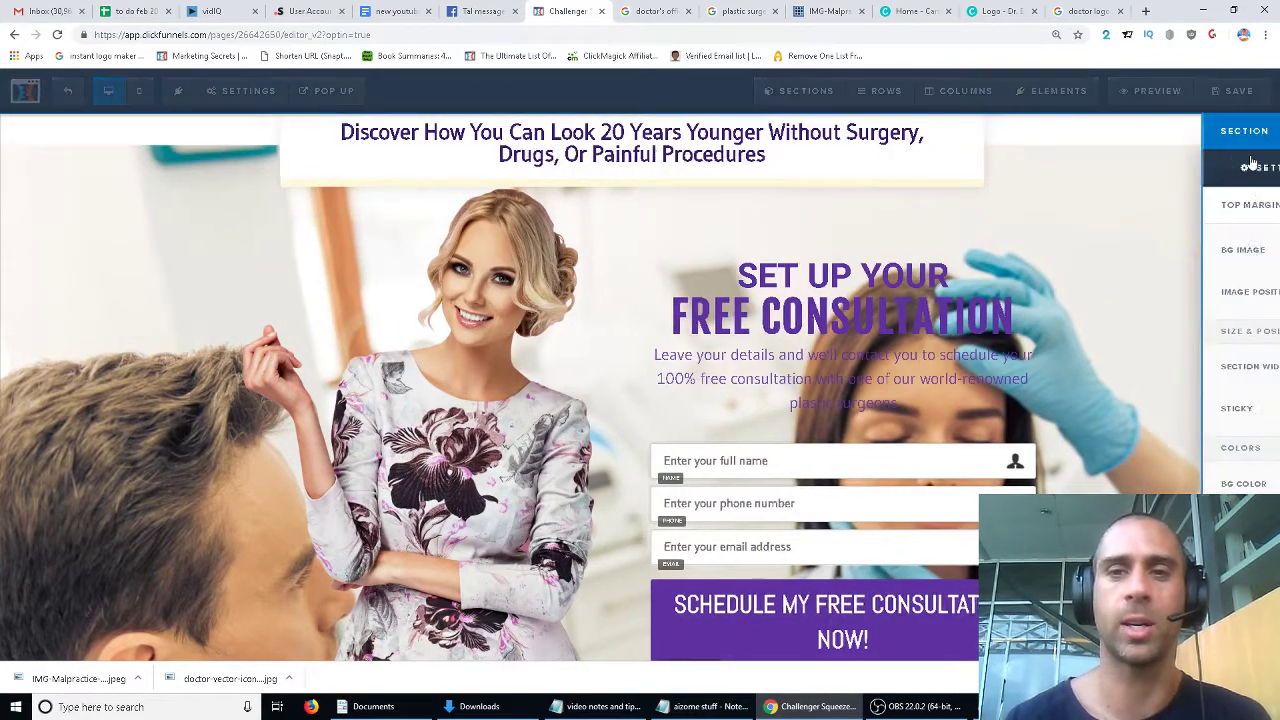
pyautogui.click(920, 290)
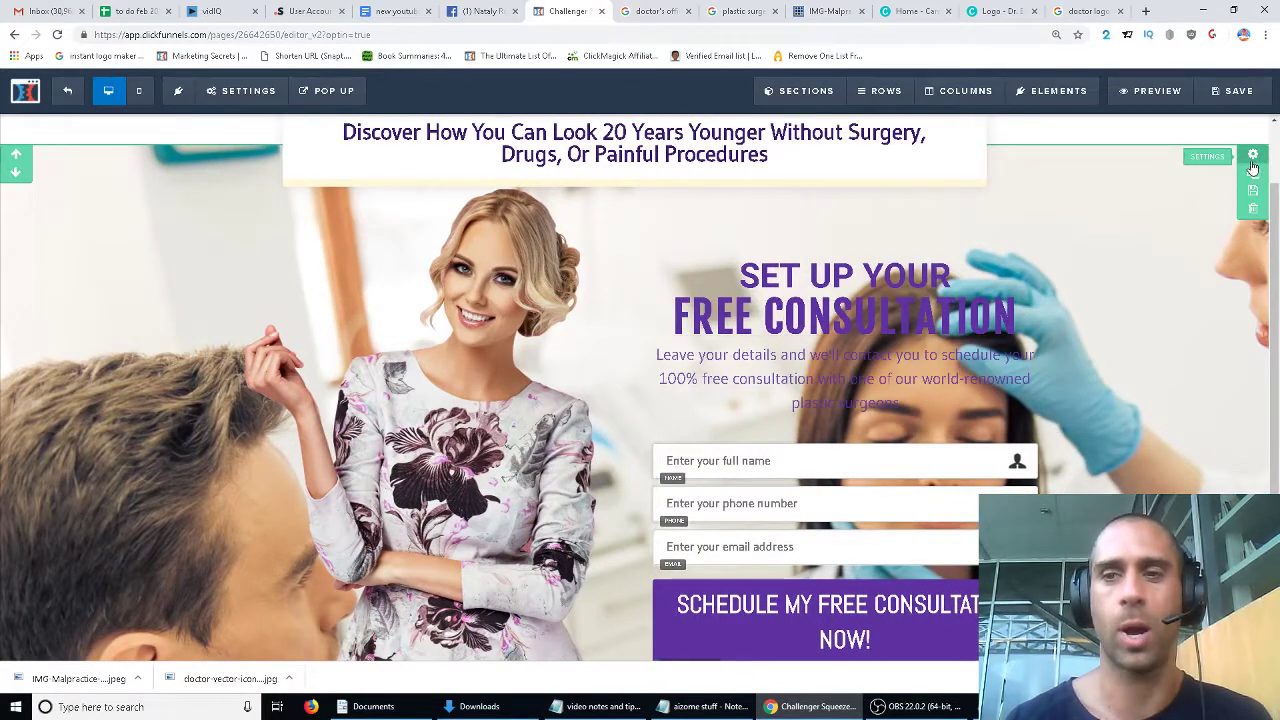
pyautogui.click(1252, 160)
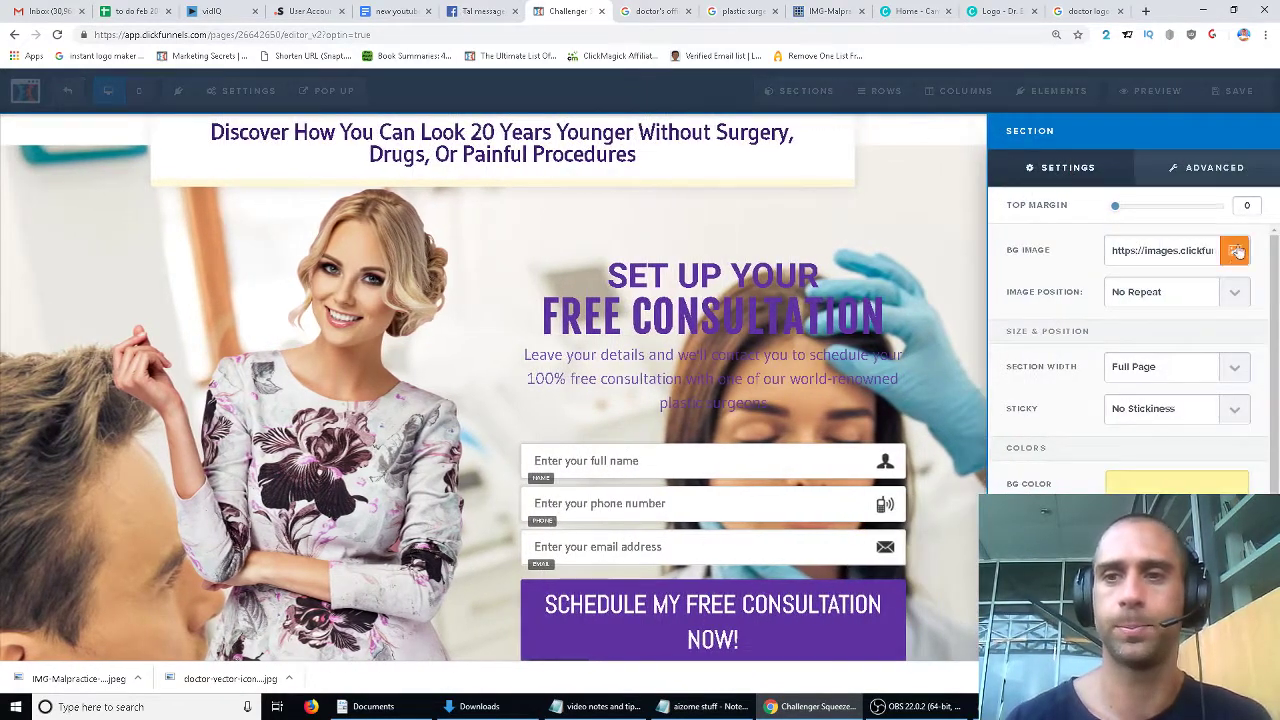
pyautogui.tripleClick(1193, 252)
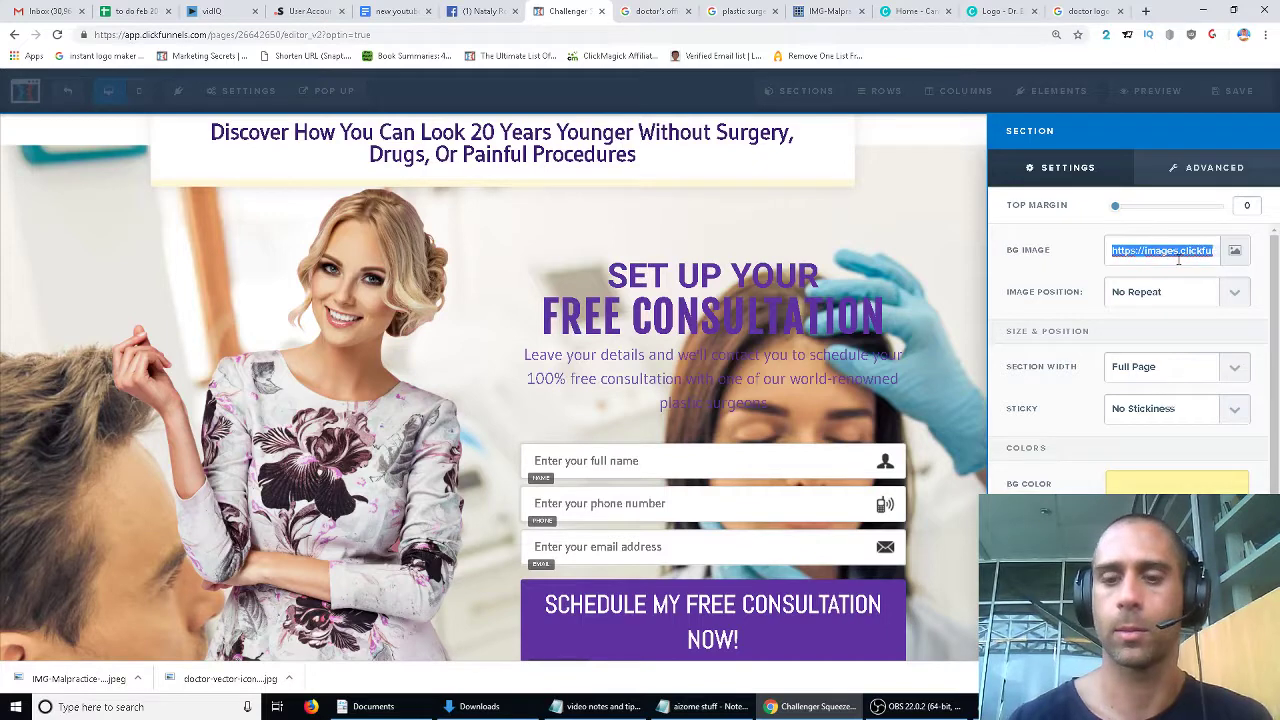
pyautogui.press('BackSpace')
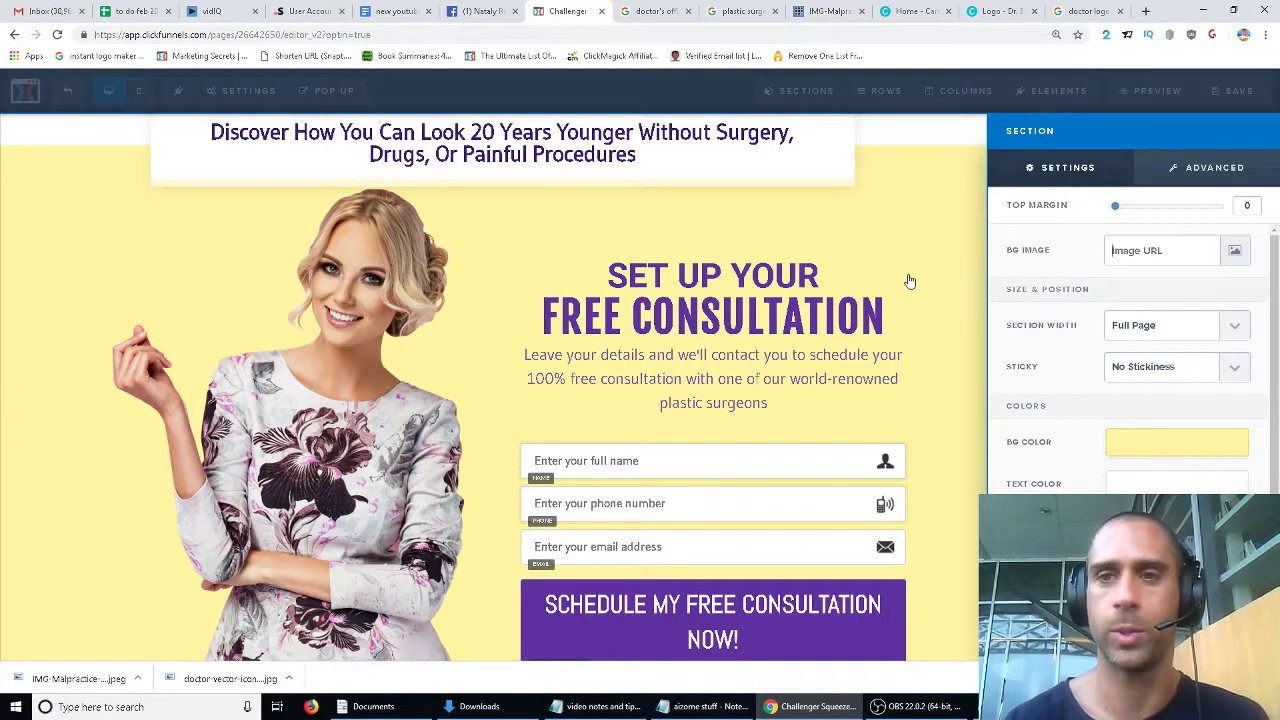
pyautogui.click(934, 238)
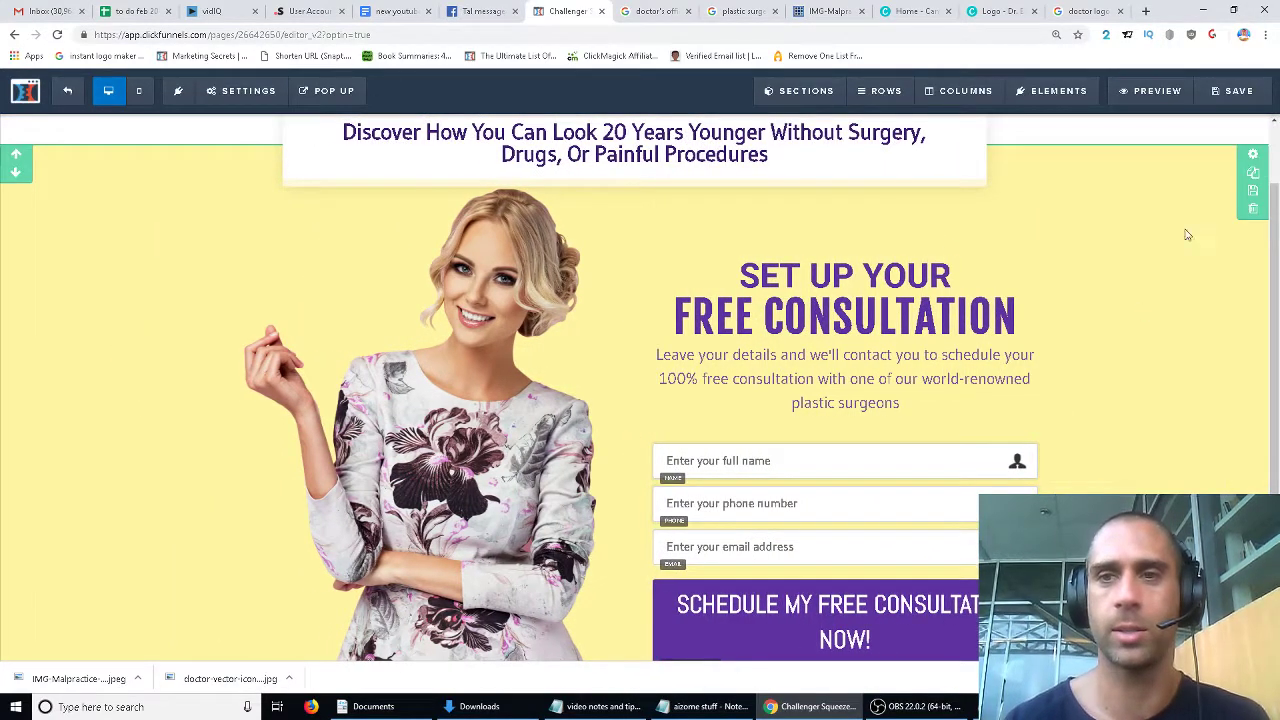
# Save the squeeze page and preview it in a new tab.
pyautogui.click(1246, 98)
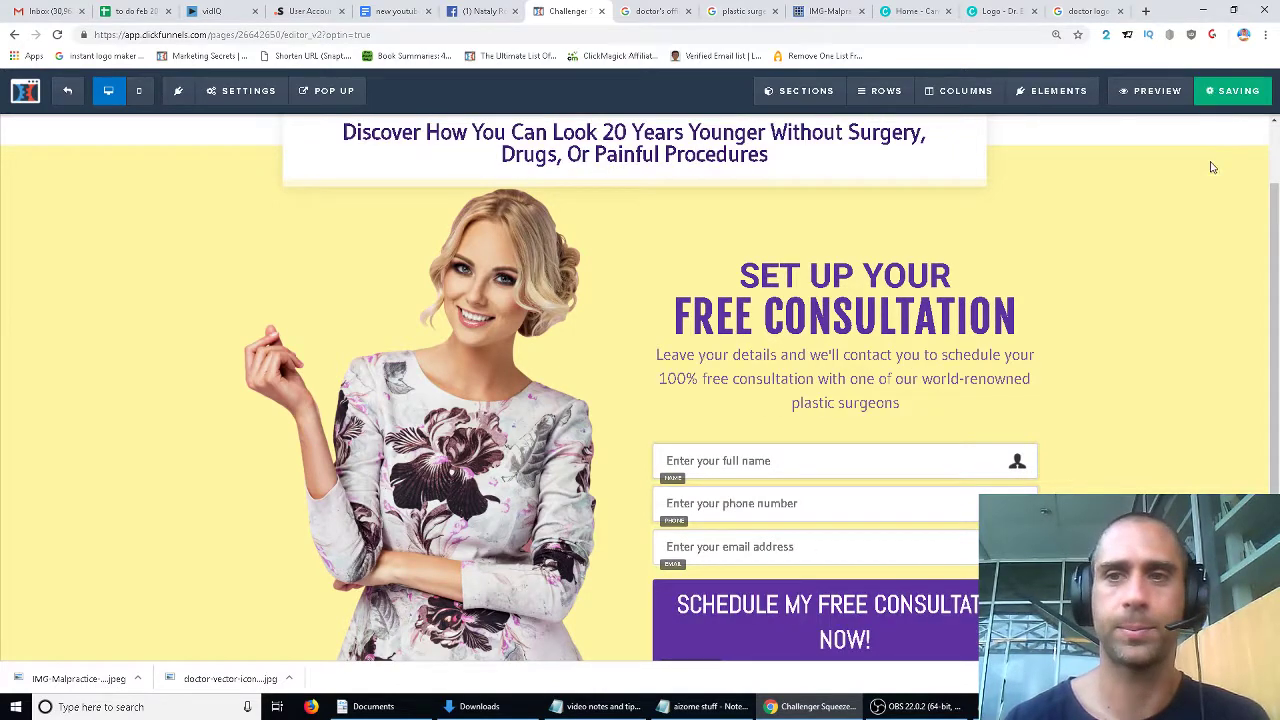
pyautogui.click(1158, 98)
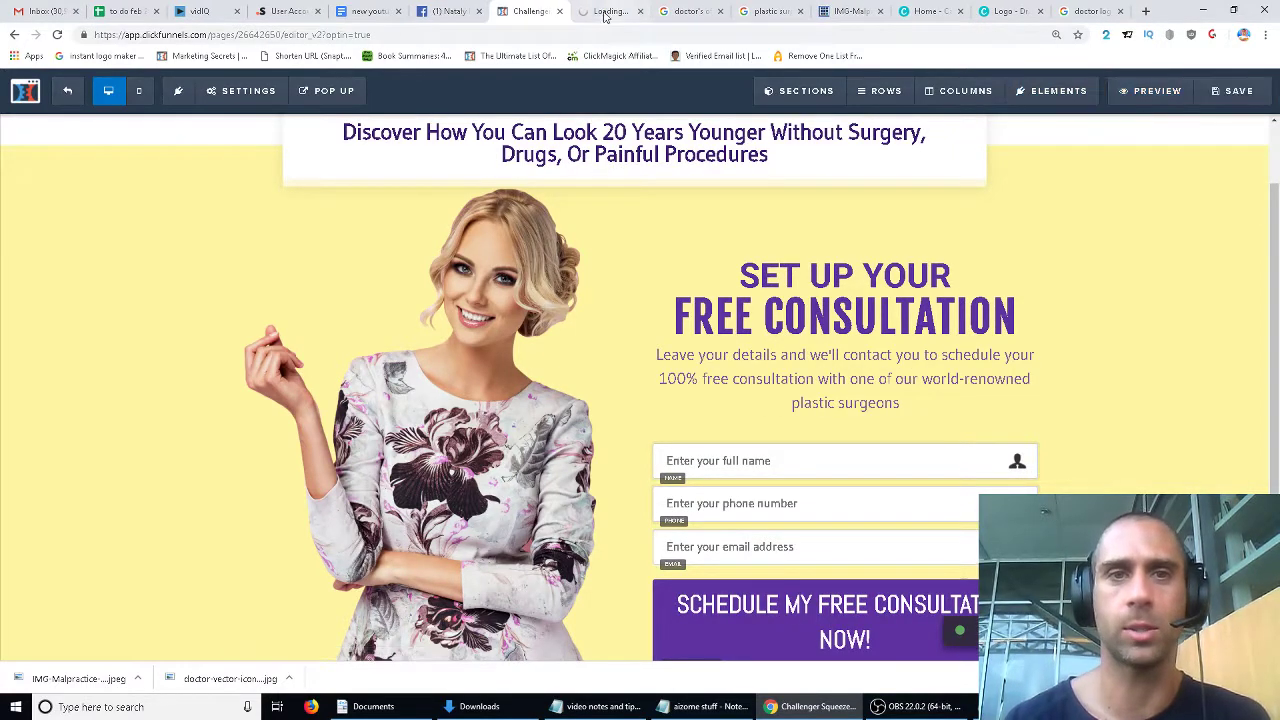
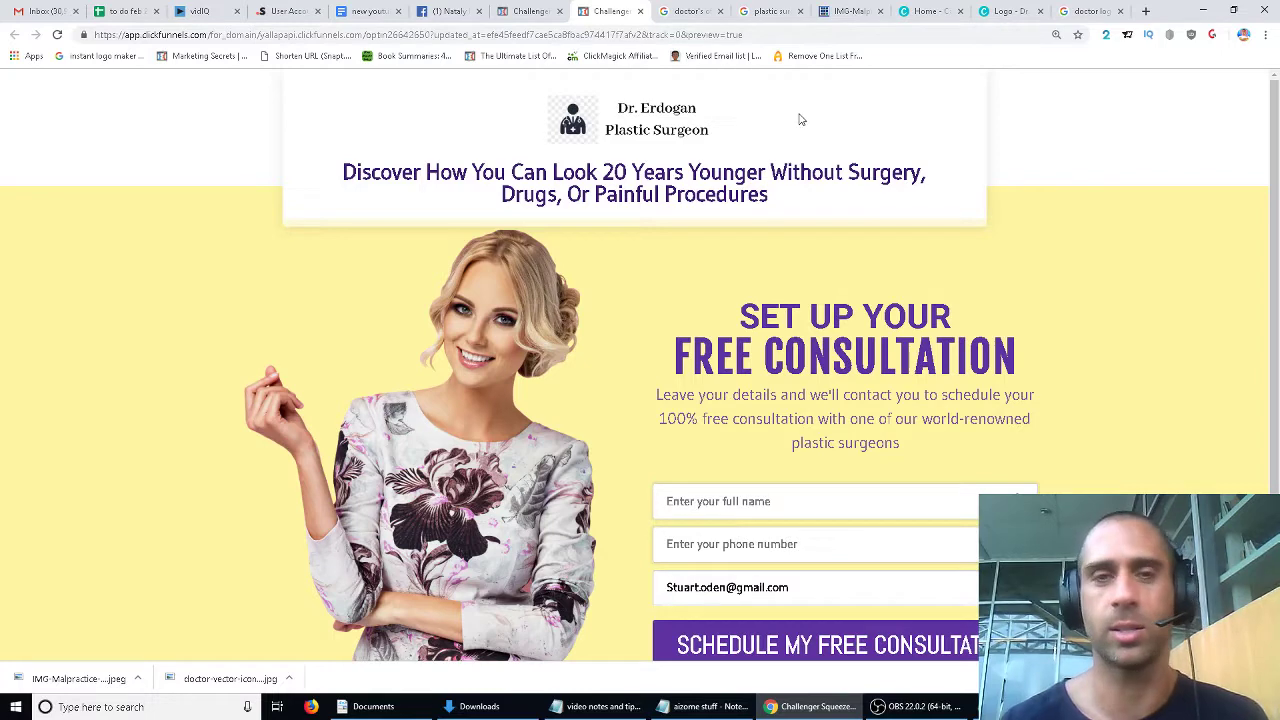
# Return to the page editor and set the top margin of the two-column consultation row to 0.
pyautogui.click(524, 12)
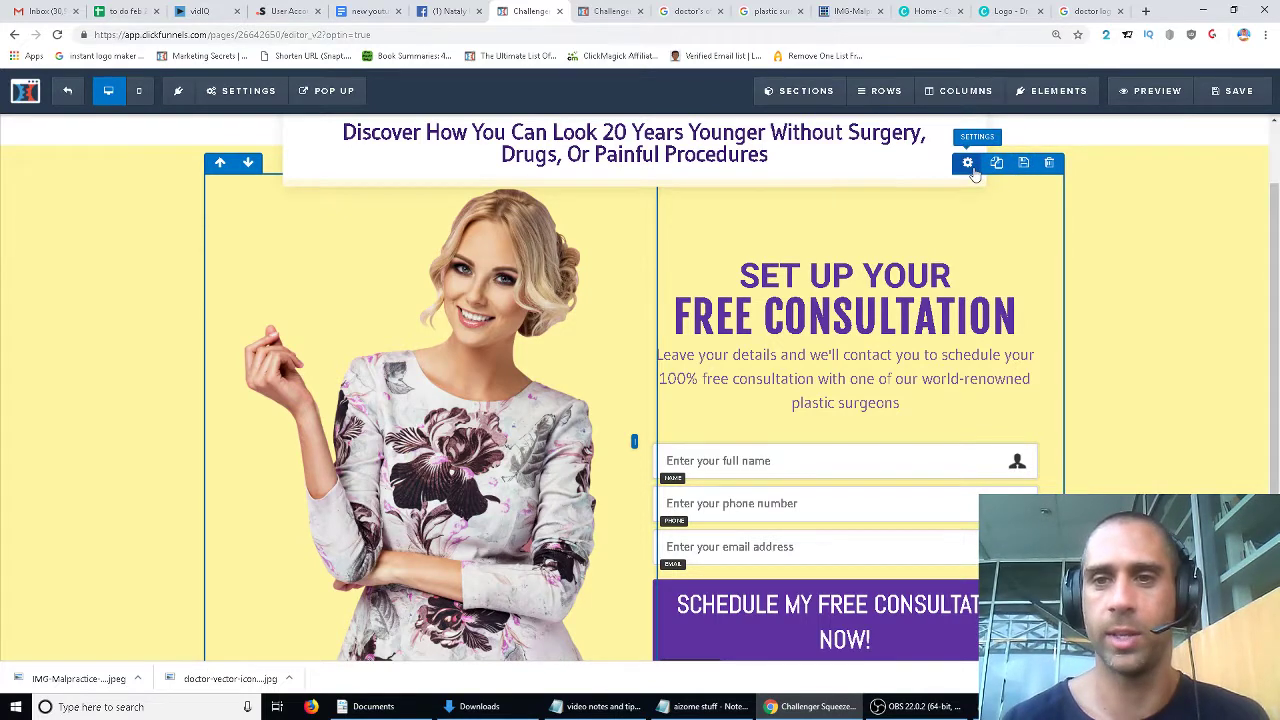
pyautogui.click(967, 163)
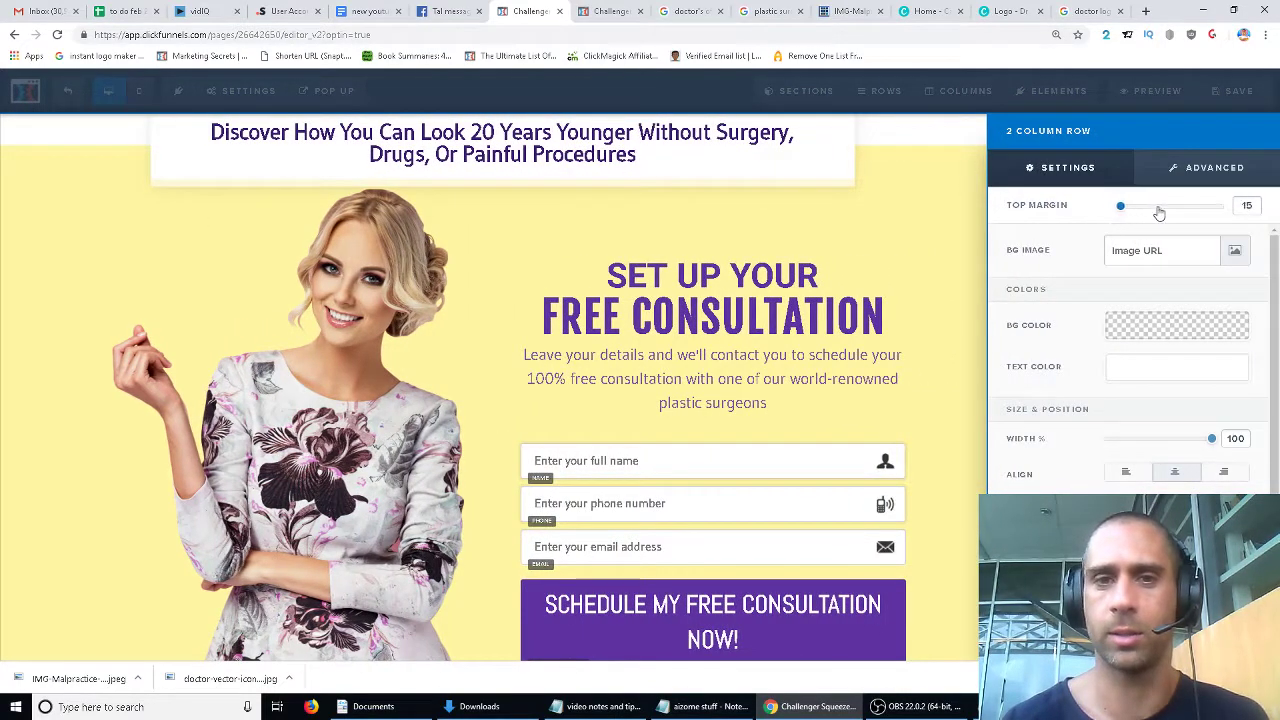
pyautogui.moveTo(1159, 213); pyautogui.dragTo(1112, 212)
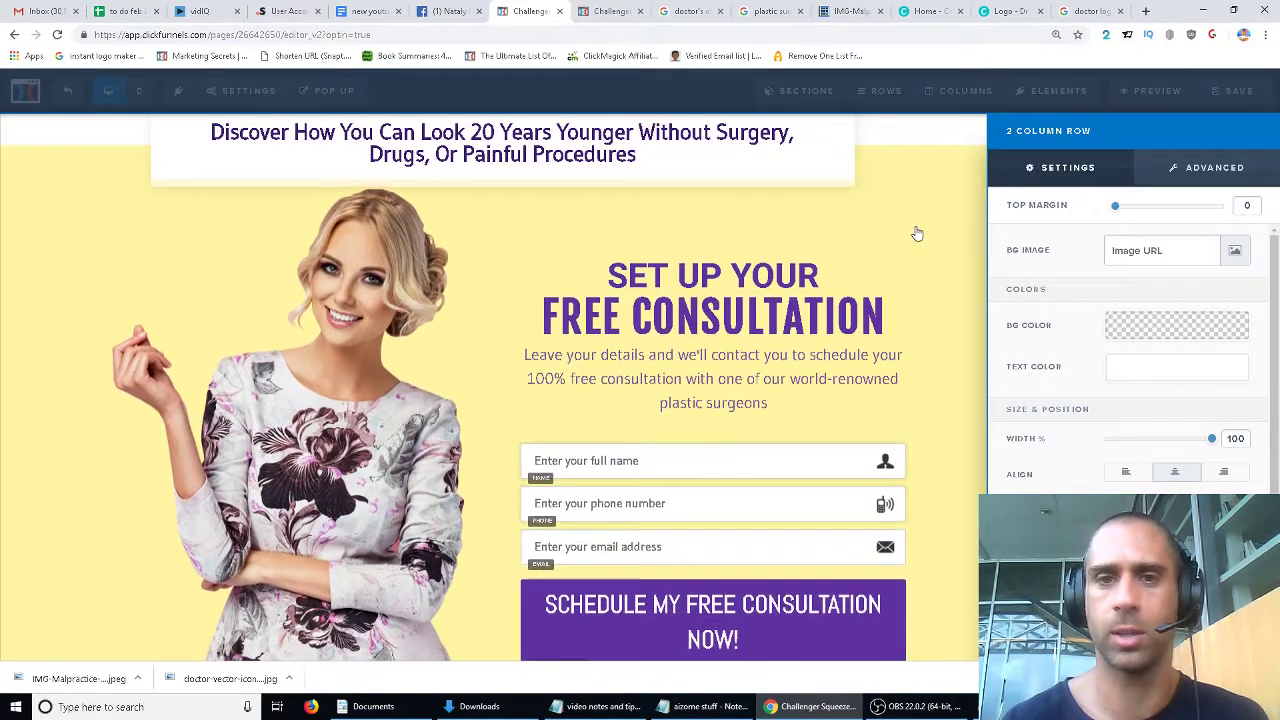
pyautogui.click(917, 233)
# Set the top margin of the "SET UP YOUR" headline to 50 so the consultation form moves up.
pyautogui.click(740, 276)
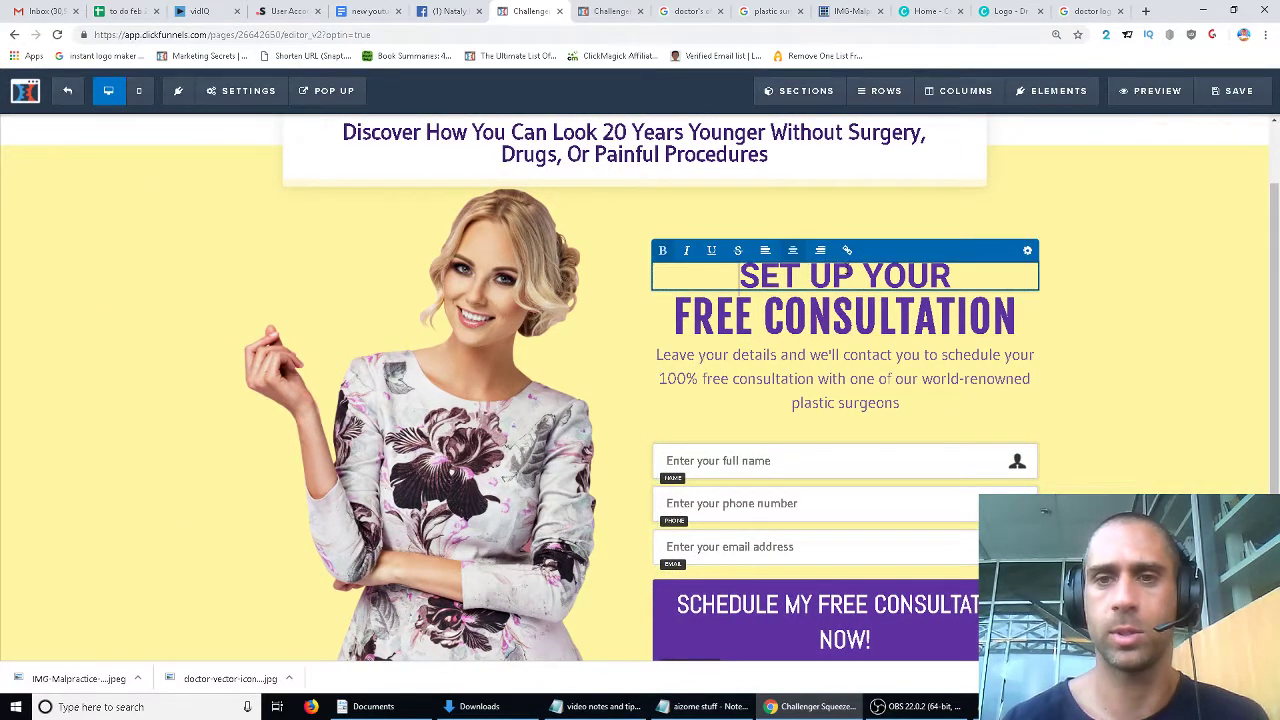
pyautogui.click(1024, 253)
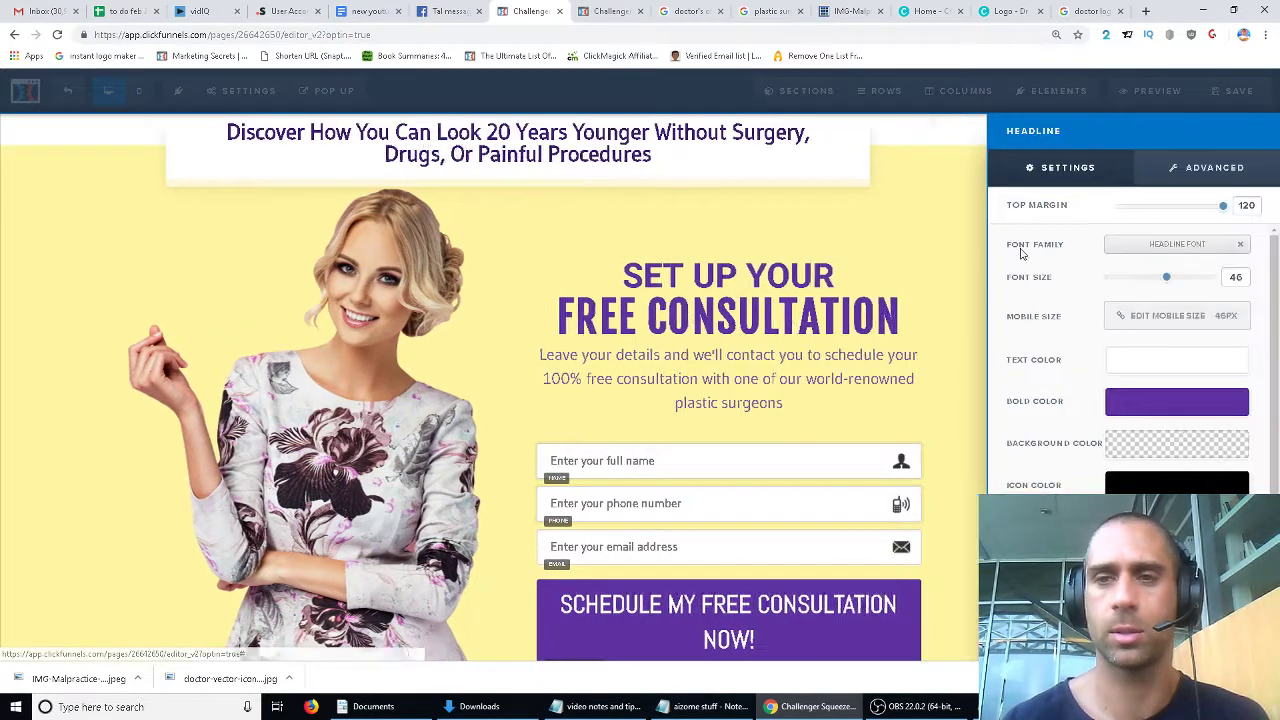
pyautogui.moveTo(1222, 207); pyautogui.dragTo(1171, 234)
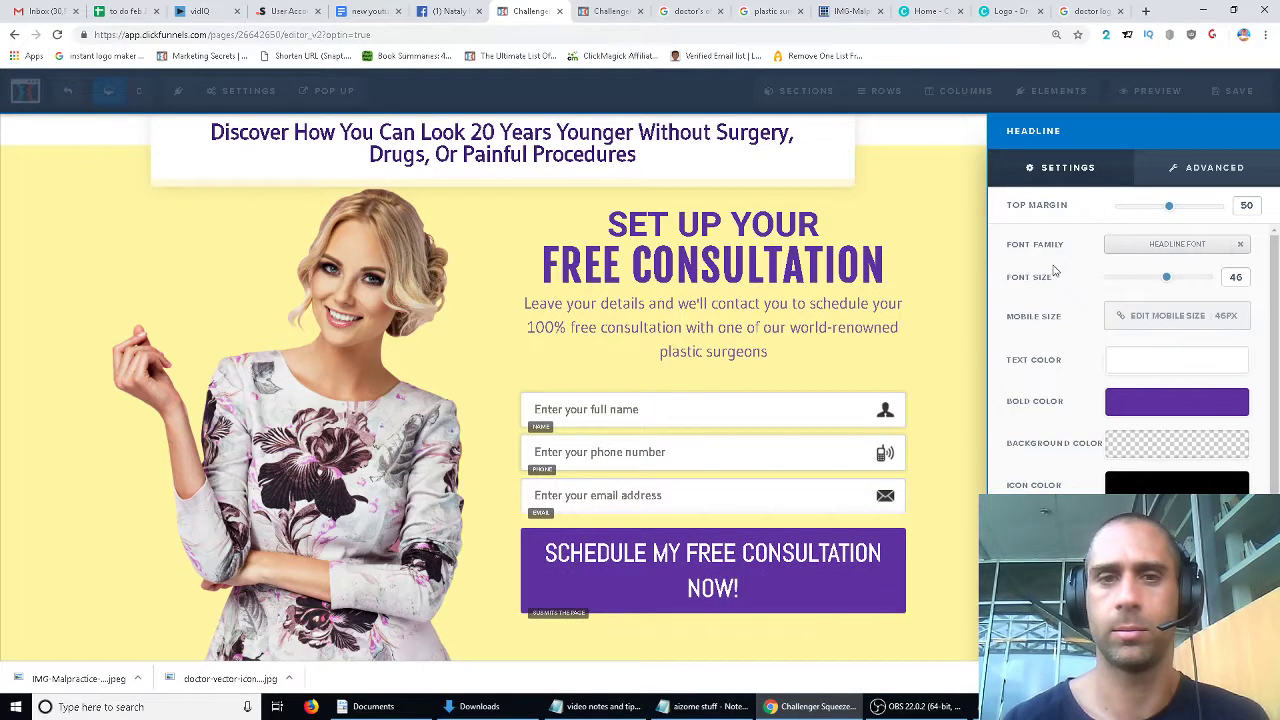
pyautogui.click(958, 193)
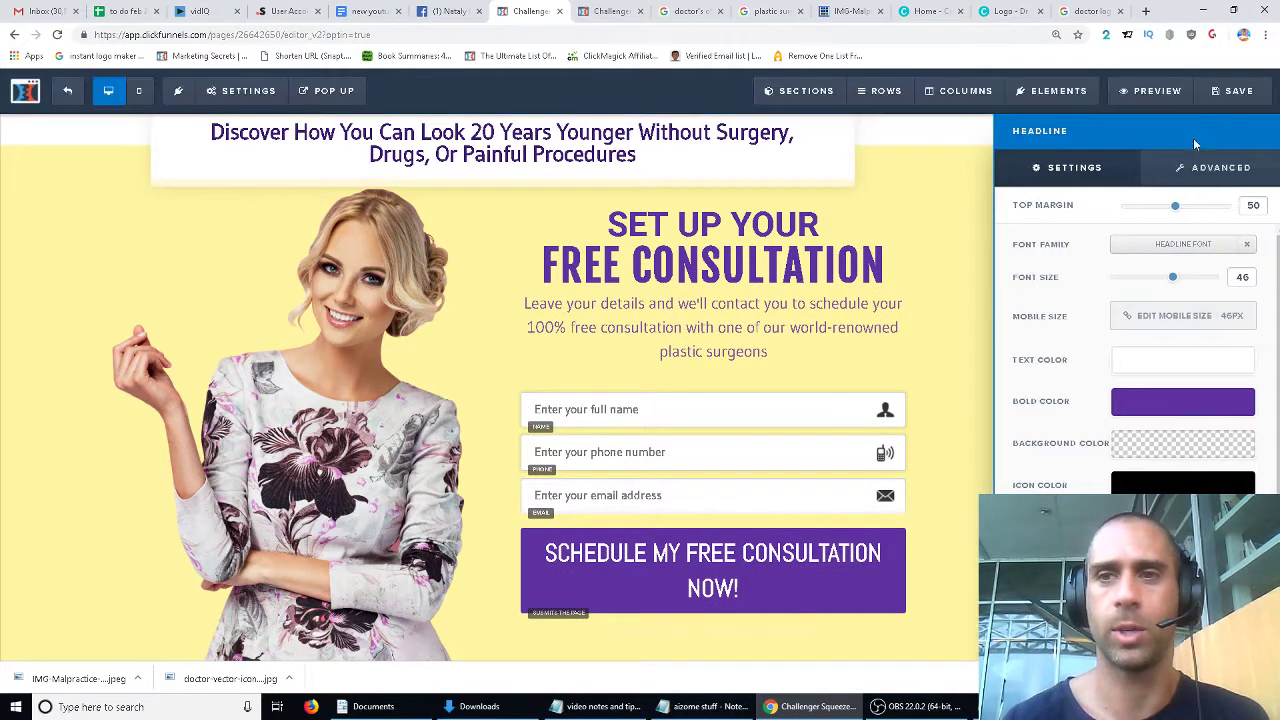
# Save the squeeze page, open a fresh preview in a new tab, and close the outdated preview.
pyautogui.click(1235, 102)
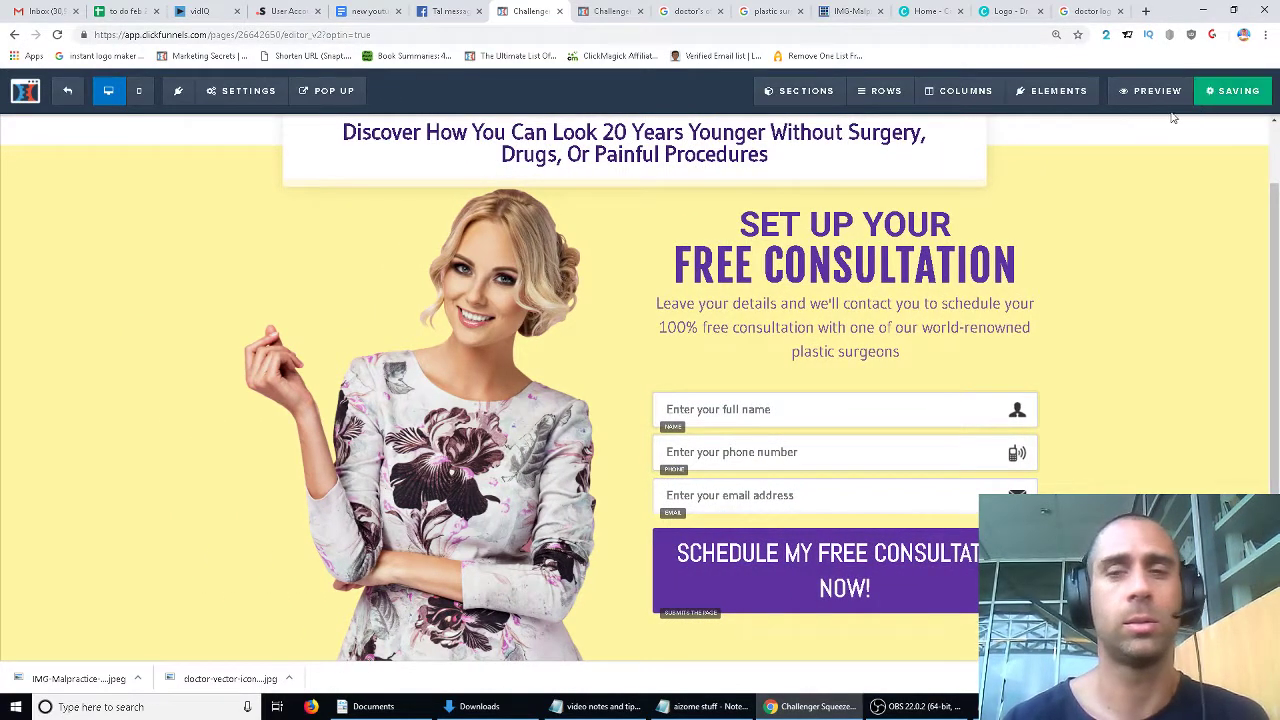
pyautogui.click(1142, 98)
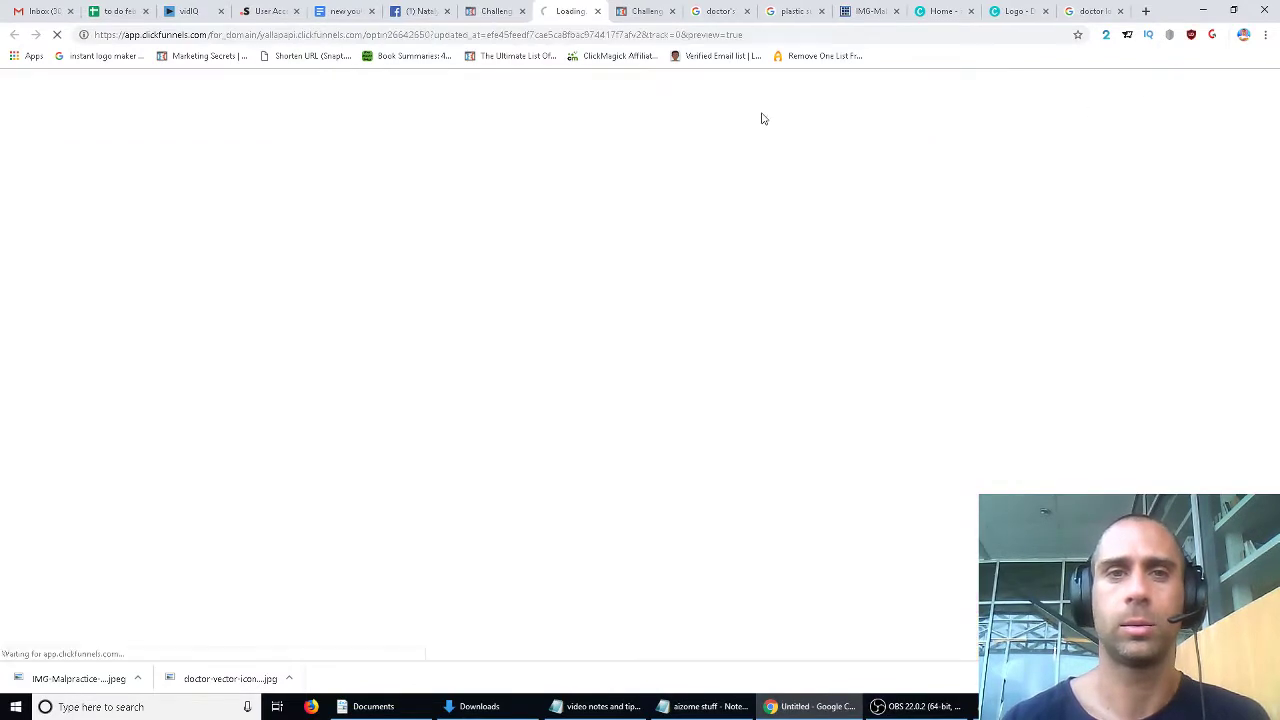
pyautogui.middleClick(642, 18)
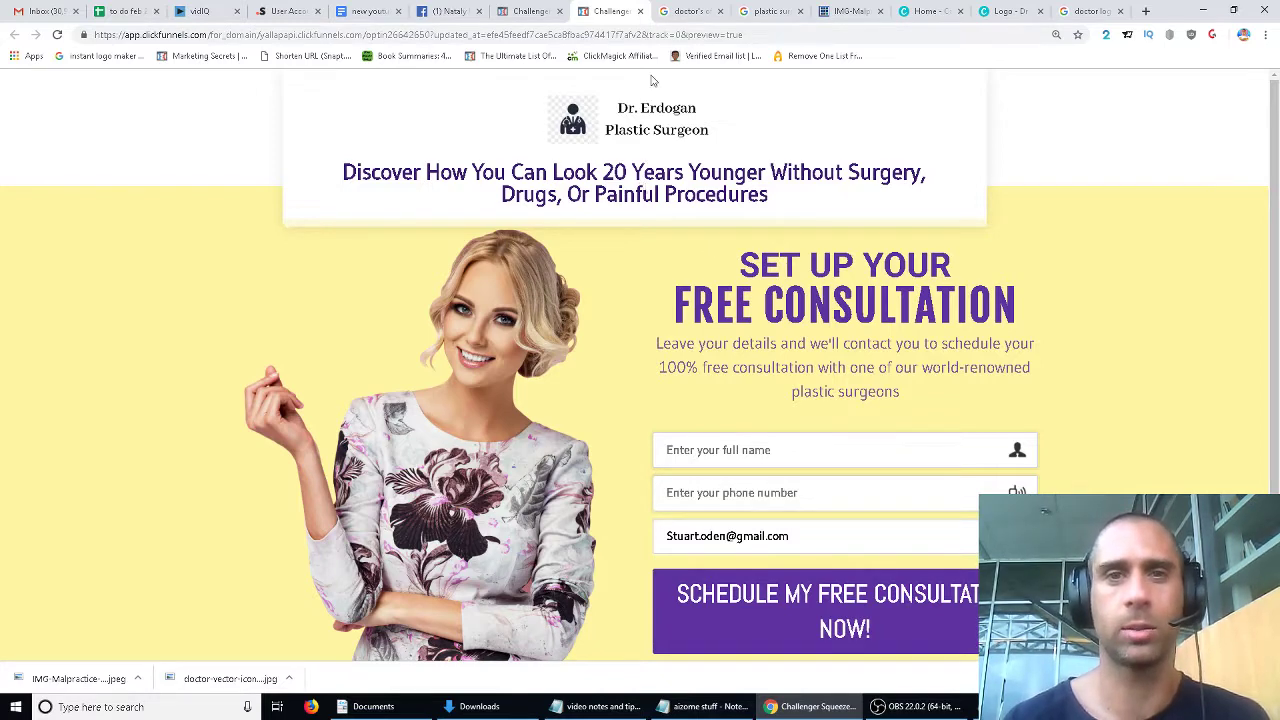
# In the editor, replace the main headline's text after "Without" with "Drugs Or Surgery In Less Than One Hour".
pyautogui.click(537, 16)
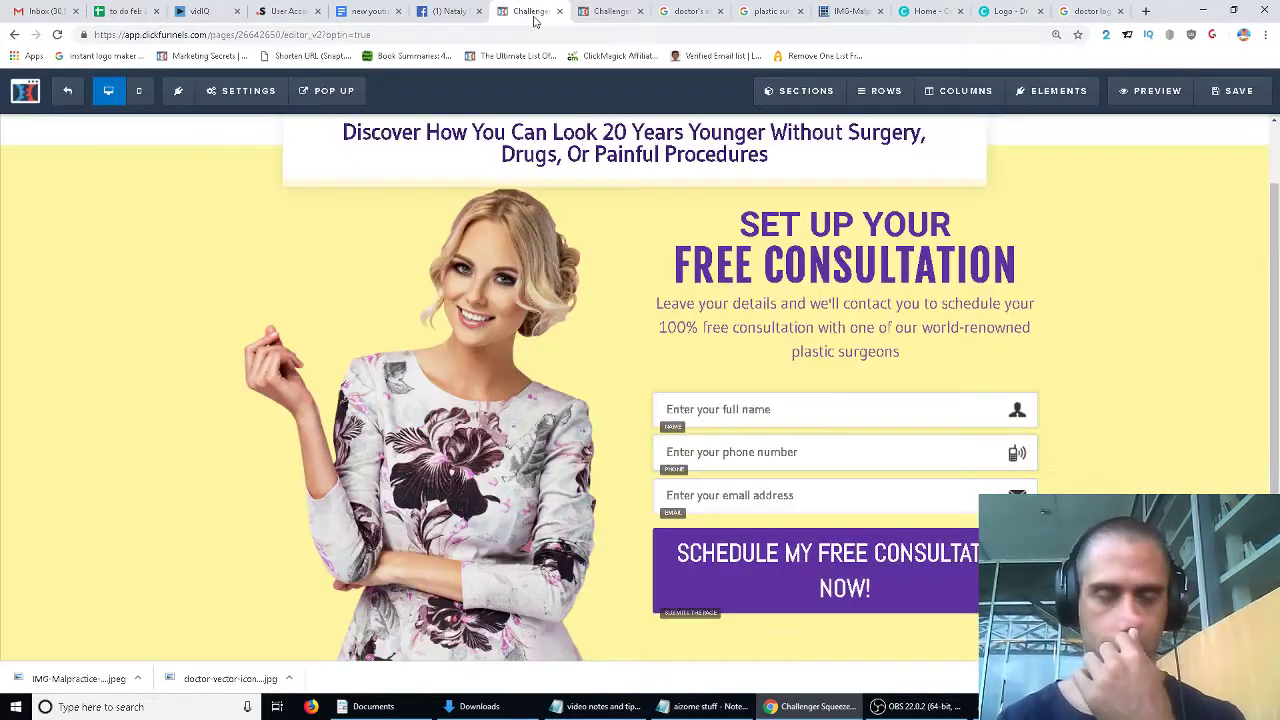
pyautogui.click(752, 157)
pyautogui.click(843, 134)
pyautogui.click(843, 133)
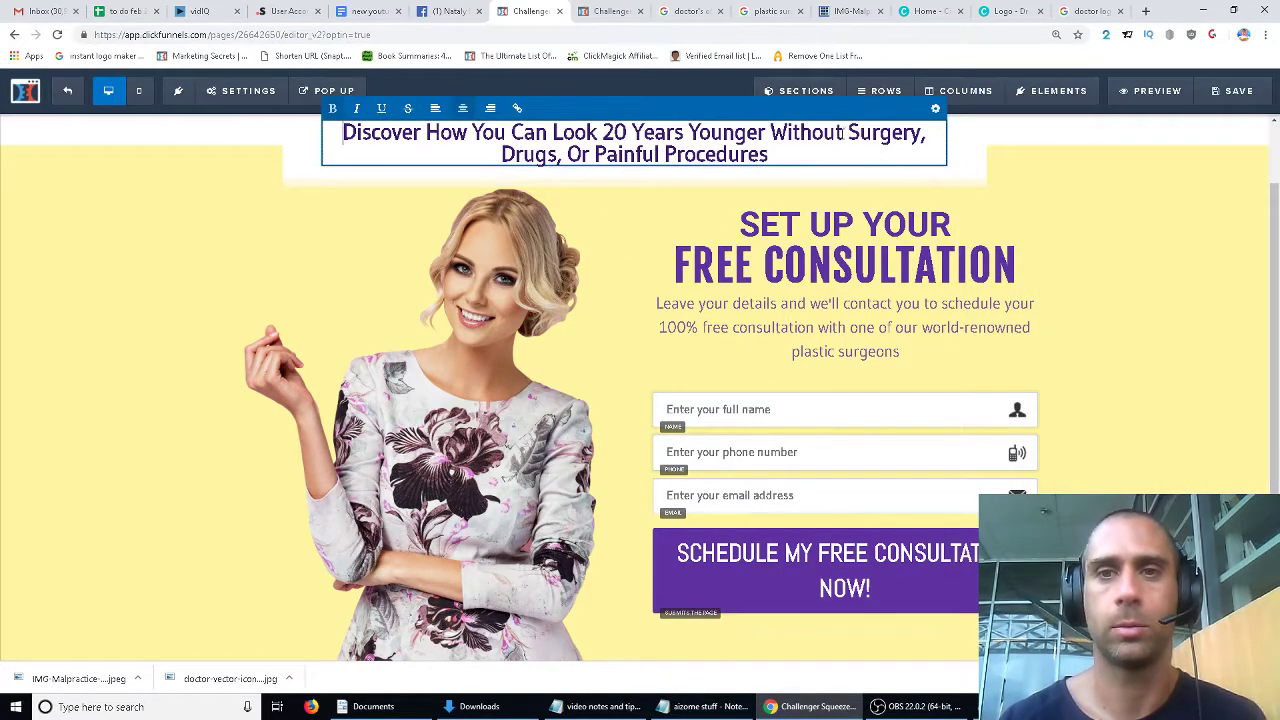
pyautogui.keyDown('shift'); pyautogui.click(770, 155); pyautogui.keyUp('shift')
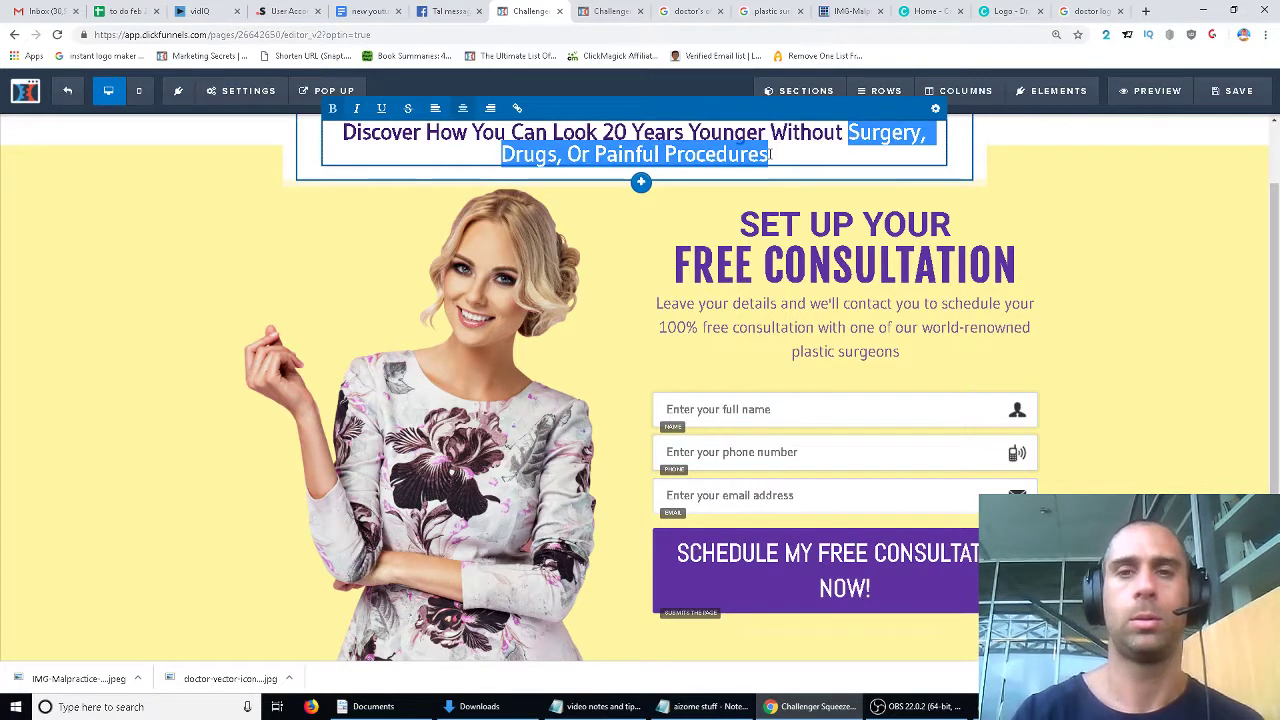
pyautogui.write('dr')
pyautogui.press('BackSpace')
pyautogui.press('BackSpace')
pyautogui.write('Drugs Or')
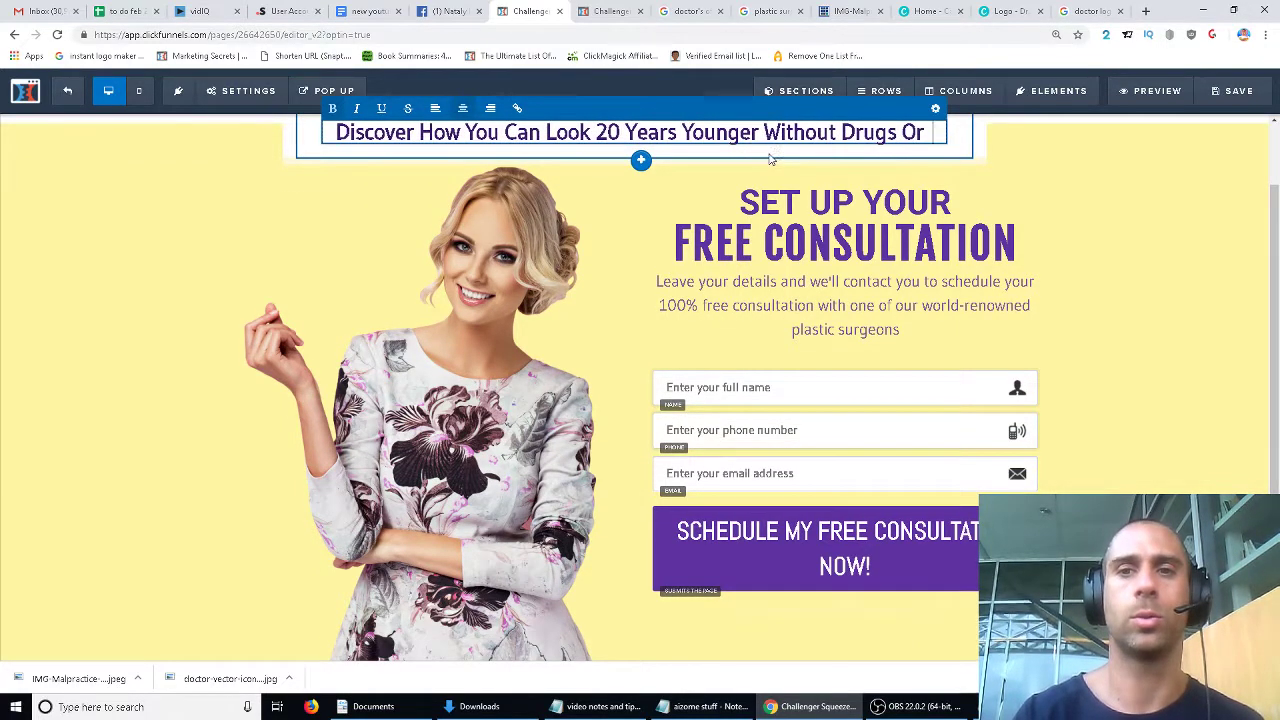
pyautogui.write(' Surgery')
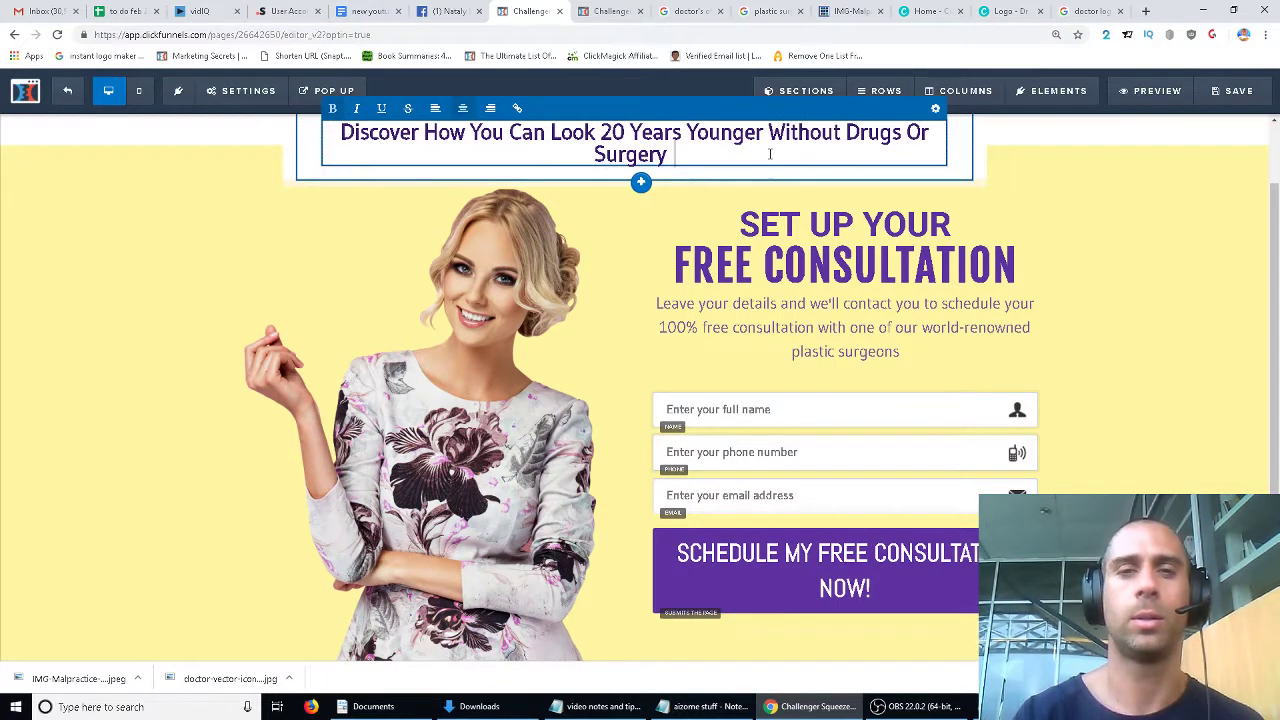
pyautogui.write(' In Le')
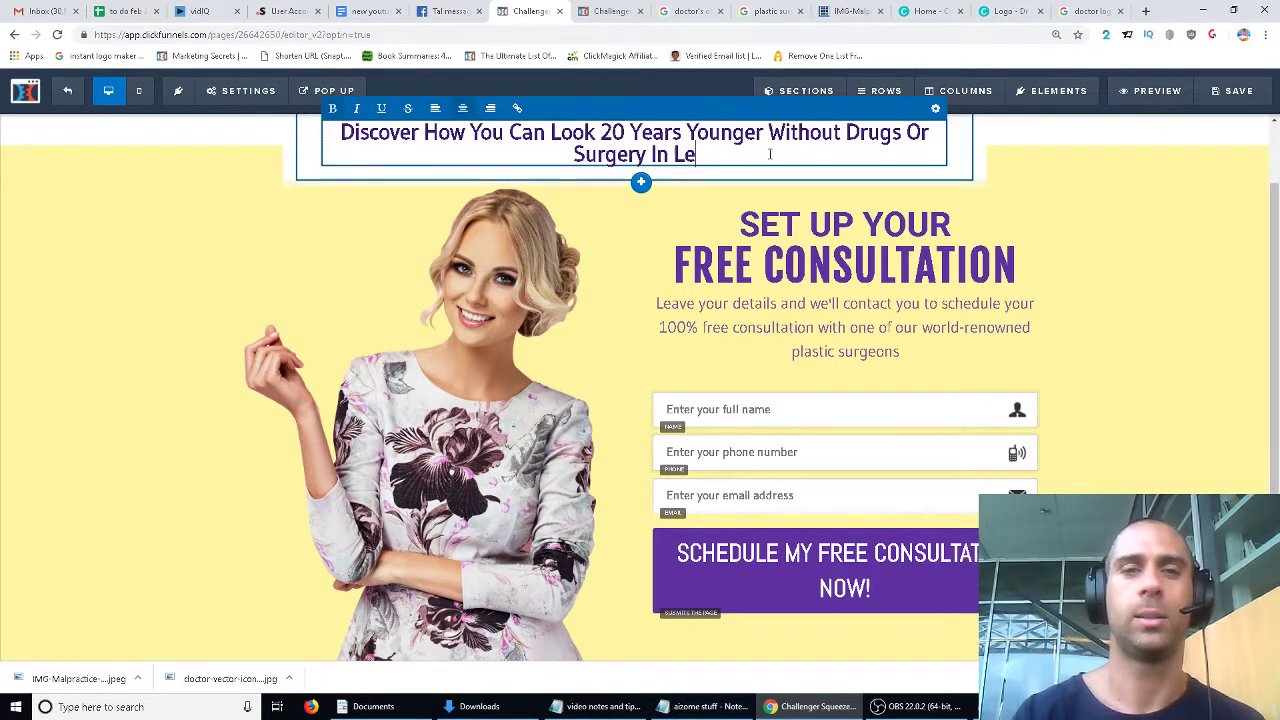
pyautogui.write('ss Than ')
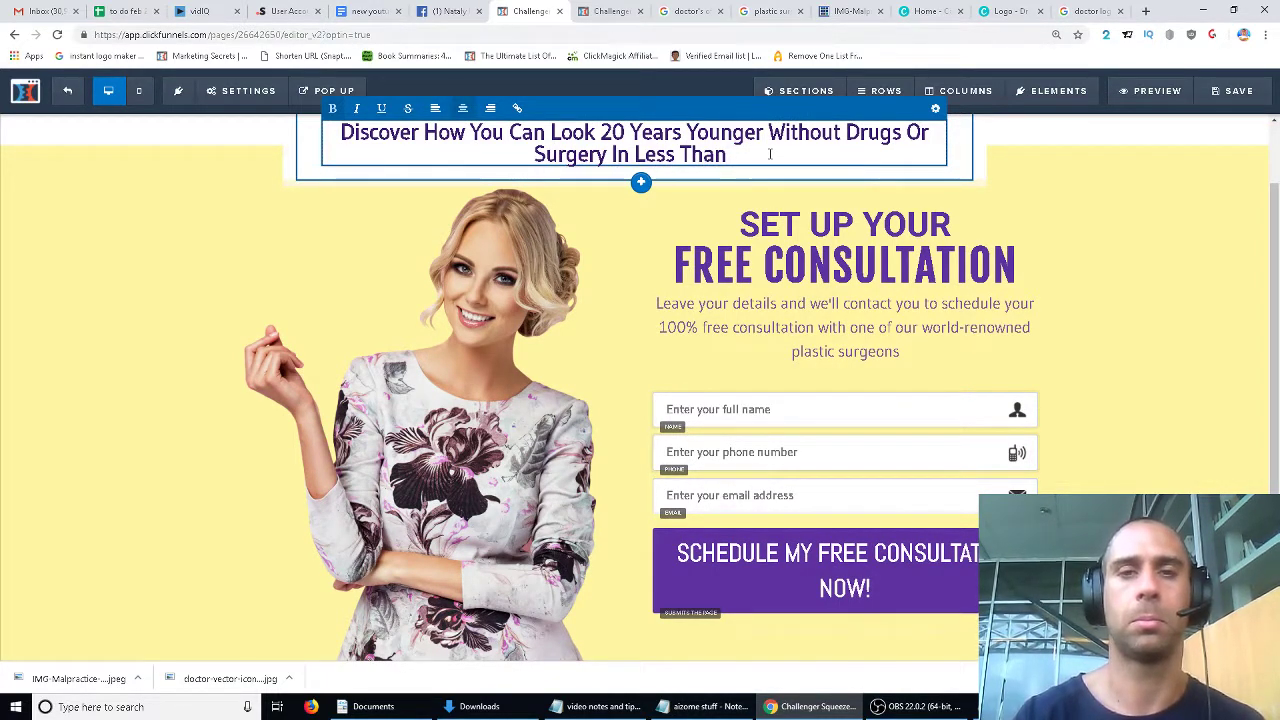
pyautogui.write('One Hour')
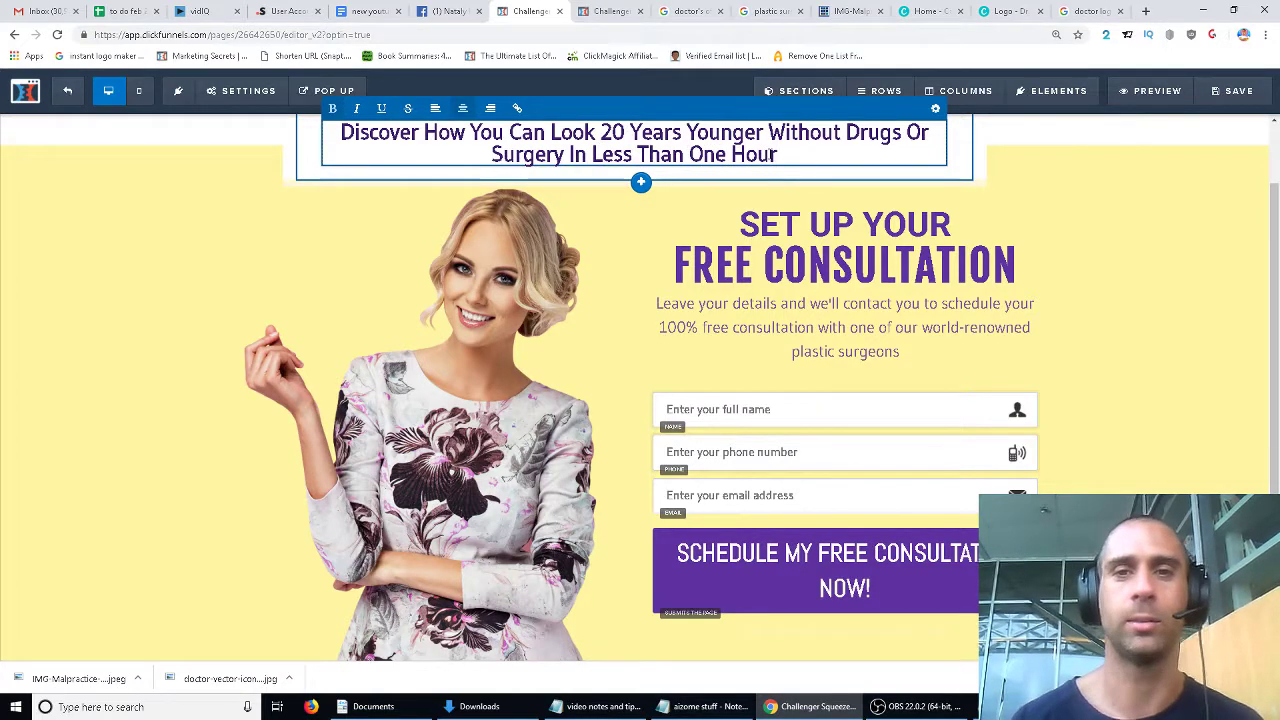
# Set the main headline's top margin to 15 and enlarge its font size.
pyautogui.click(935, 108)
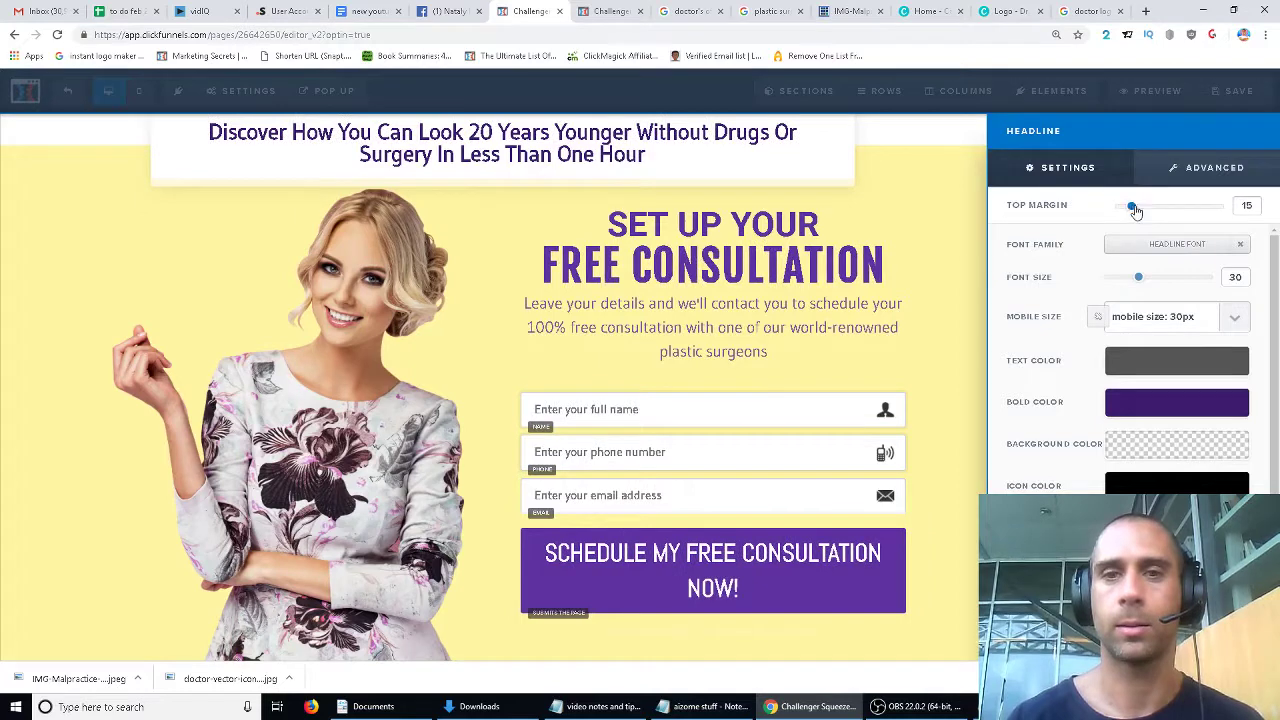
pyautogui.moveTo(1136, 212); pyautogui.dragTo(1132, 212)
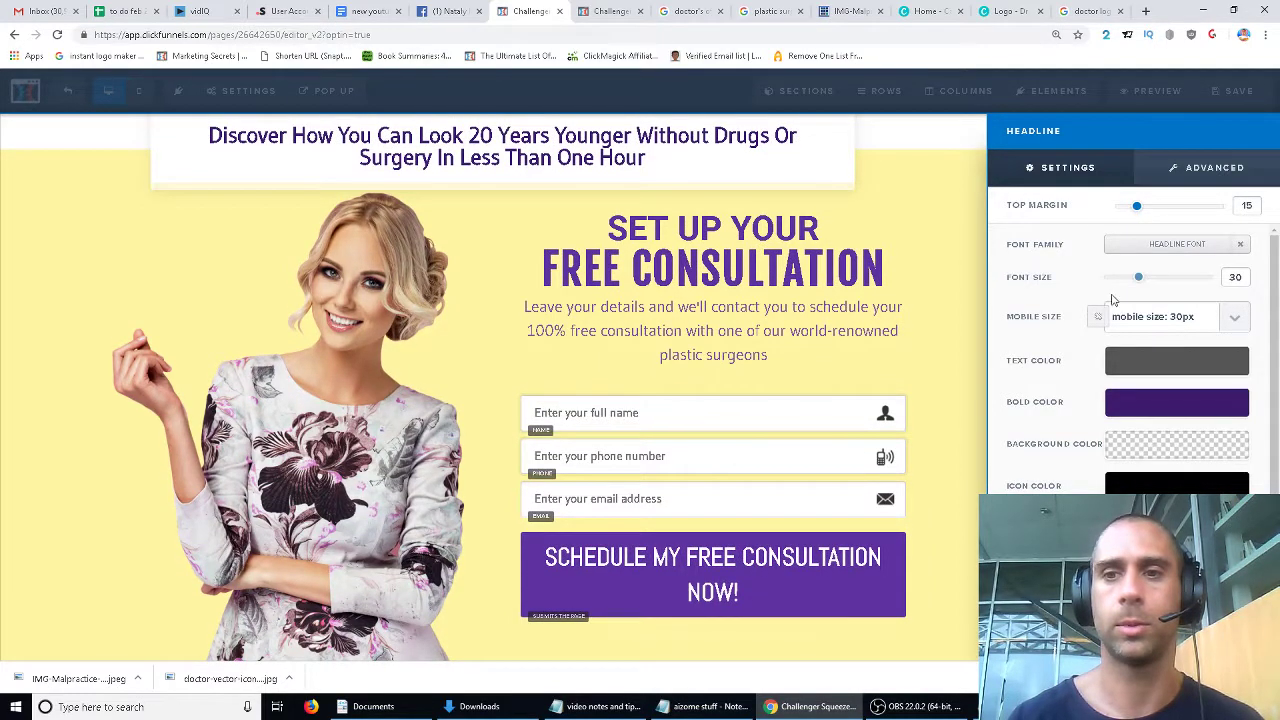
pyautogui.moveTo(1141, 277); pyautogui.dragTo(1157, 281)
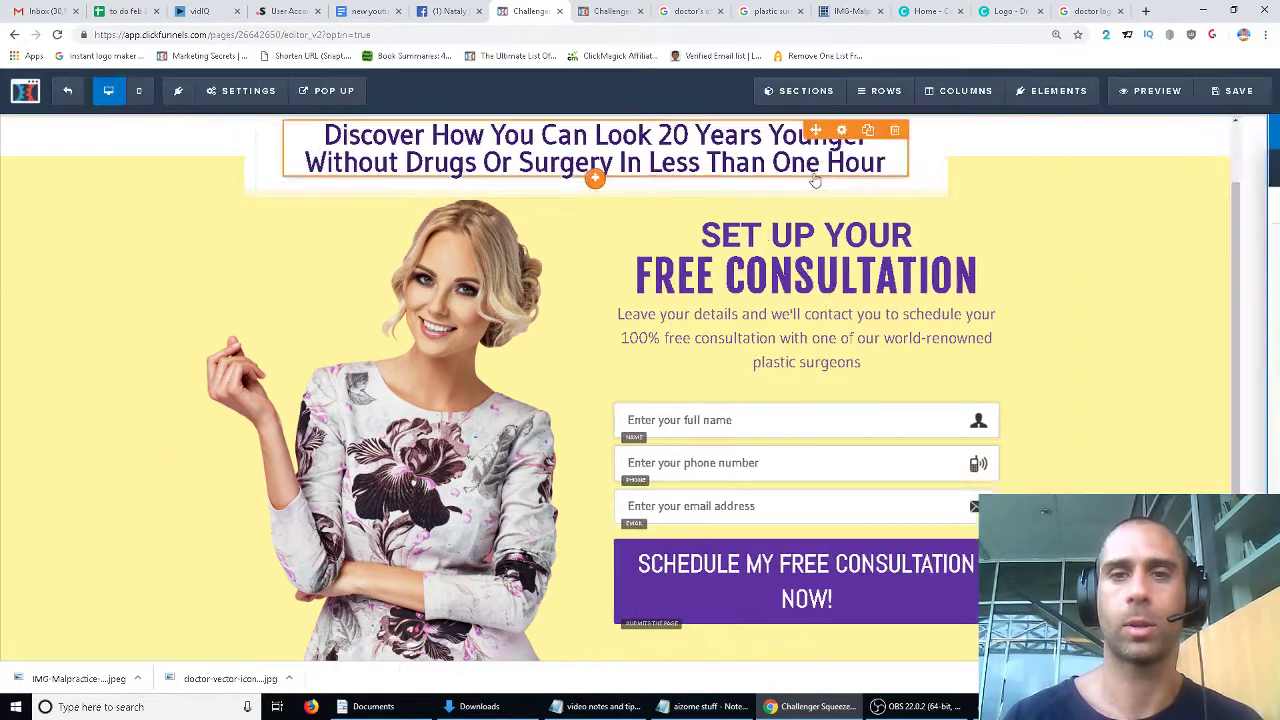
# Add an exclamation mark to the end of the main headline.
pyautogui.click(930, 169)
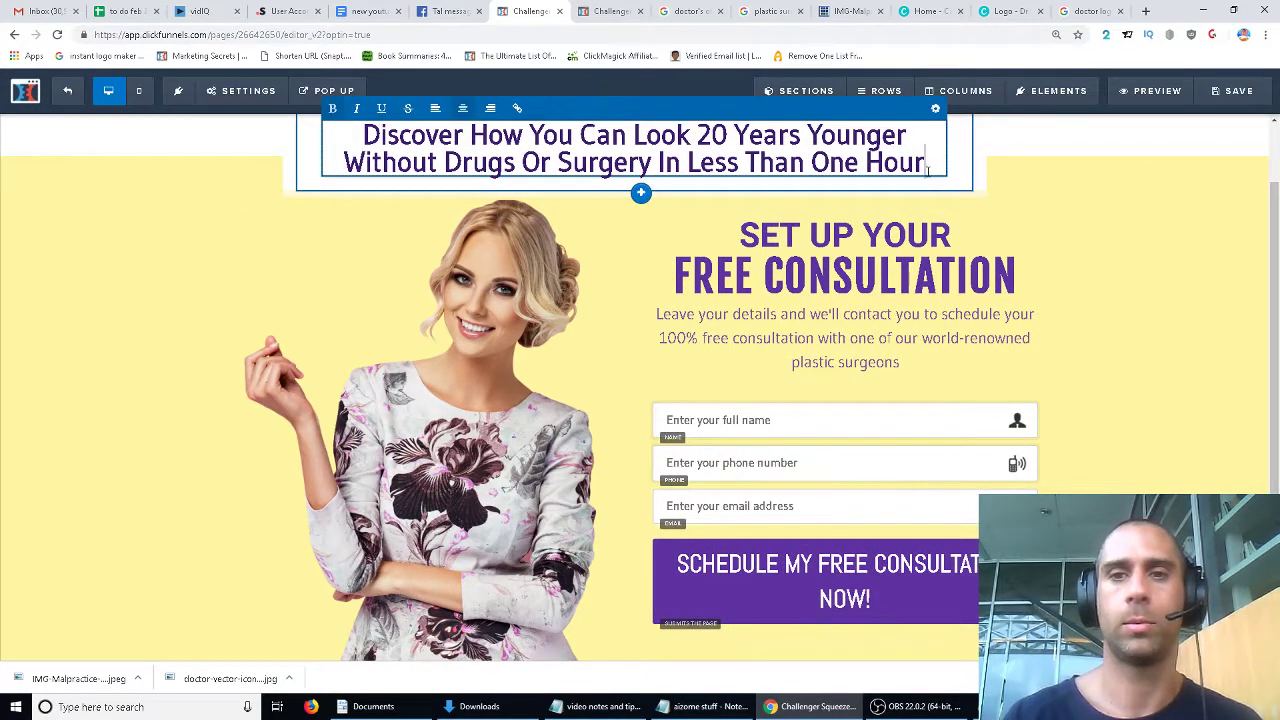
pyautogui.write('!')
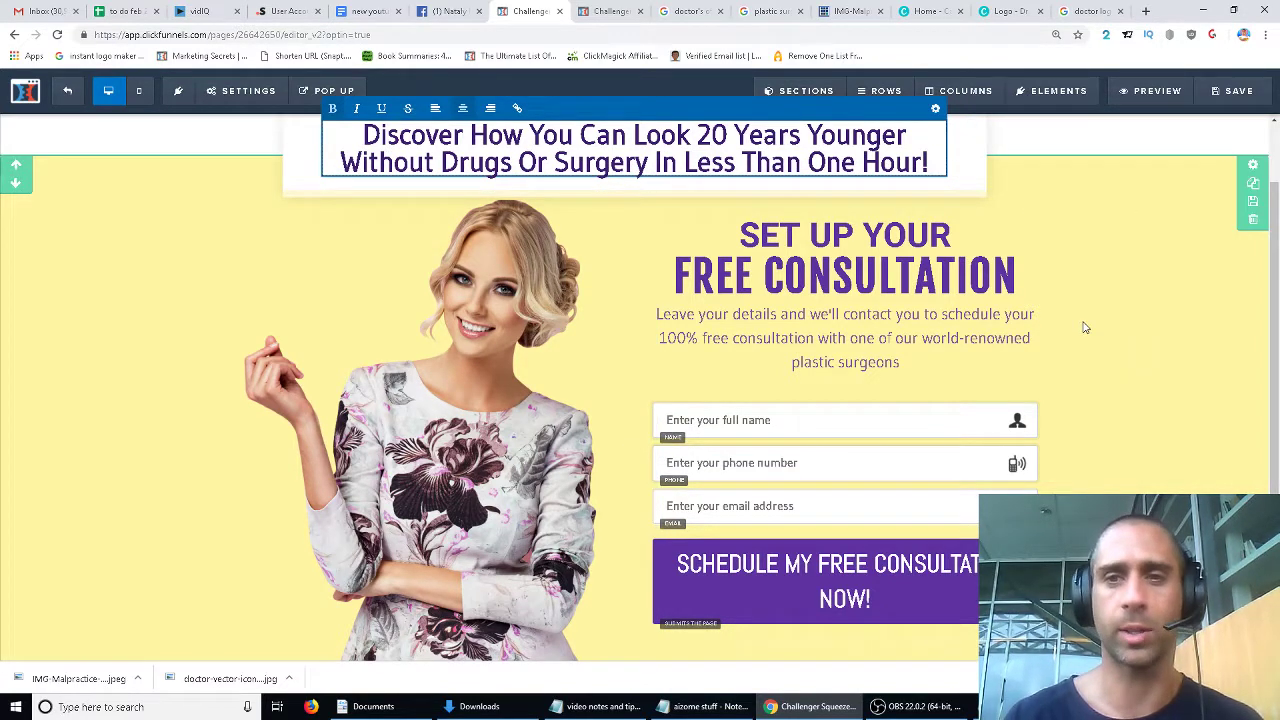
pyautogui.click(1174, 206)
# Examine the logo image's settings and advanced styles, and the header section's settings and border styles.
pyautogui.scroll(1, 1051, 321)
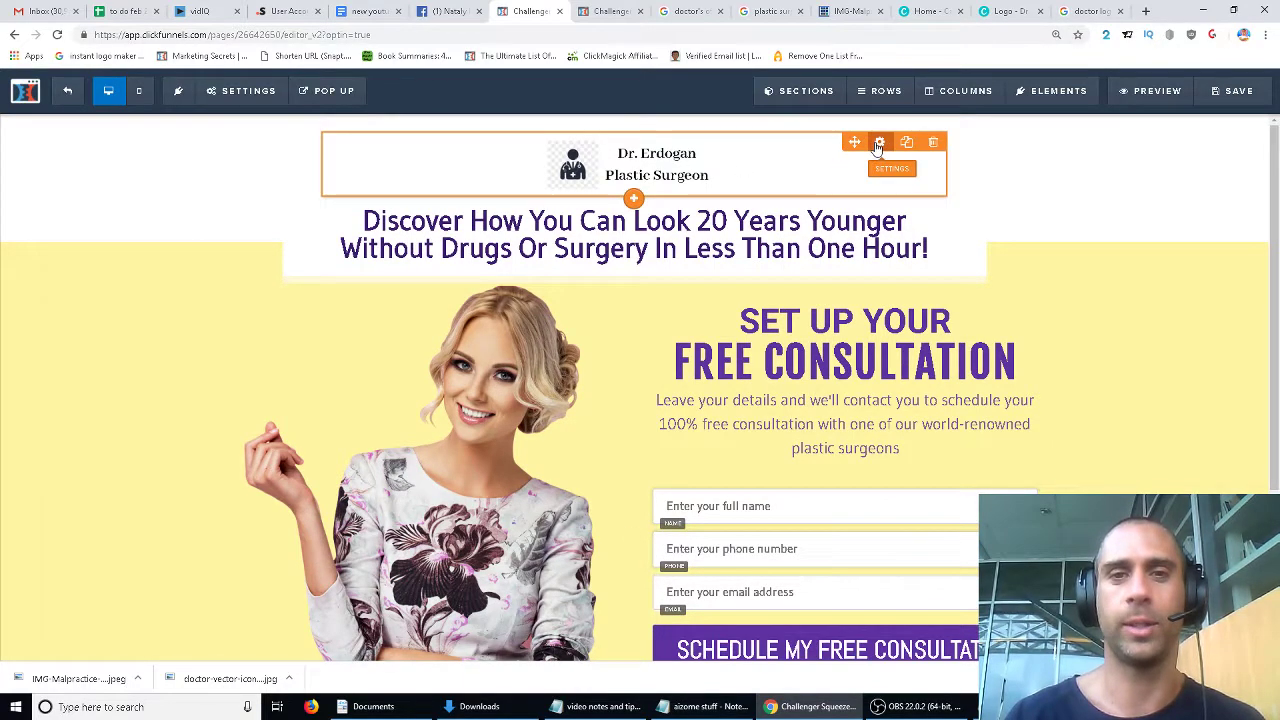
pyautogui.click(878, 146)
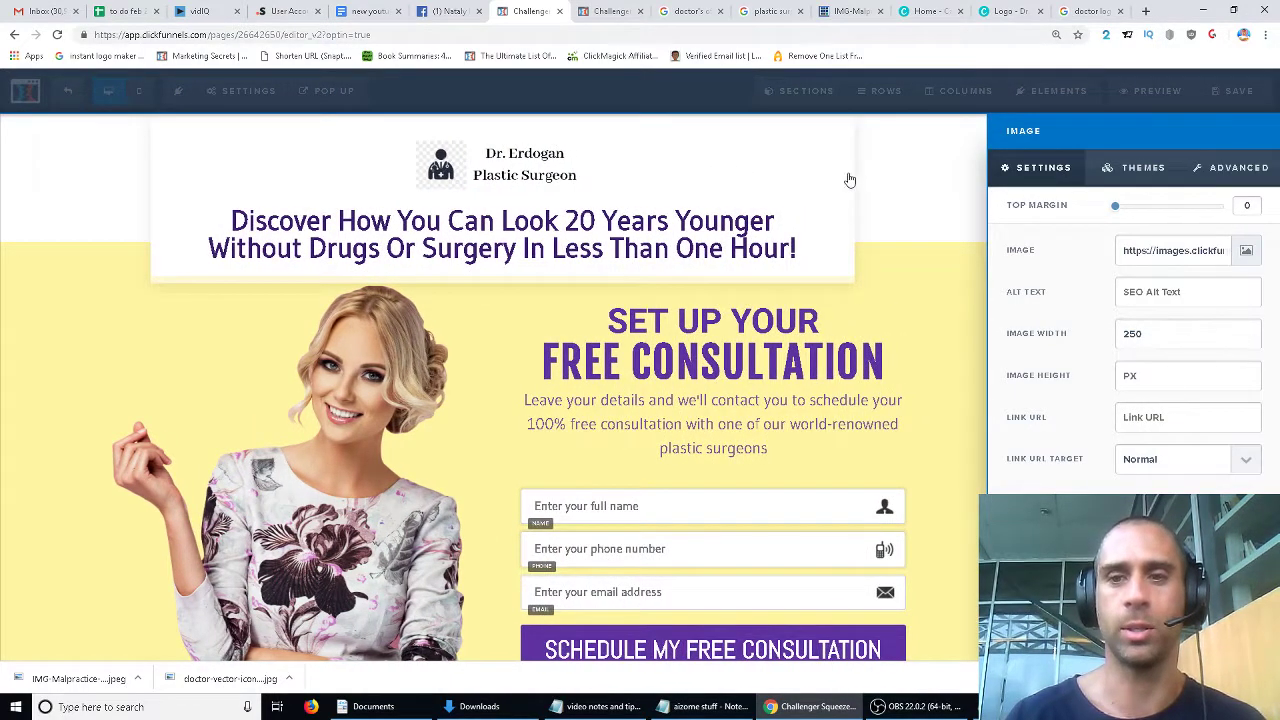
pyautogui.click(1222, 168)
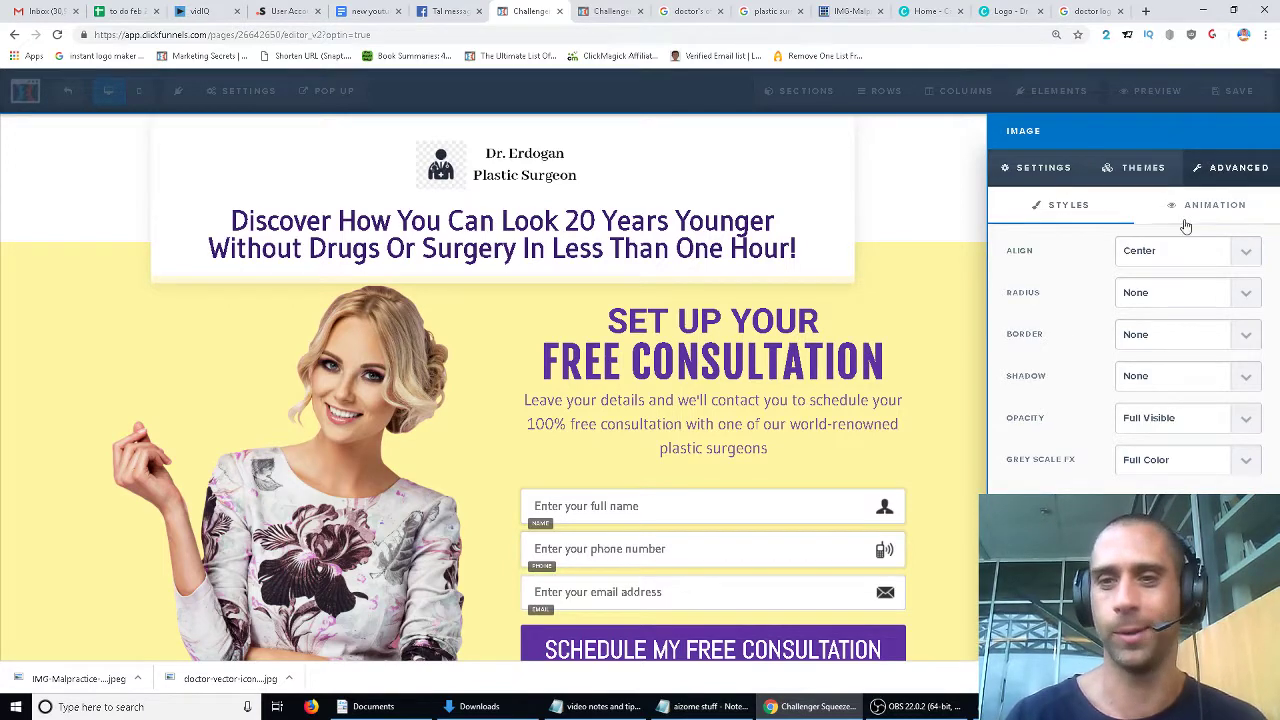
pyautogui.click(843, 171)
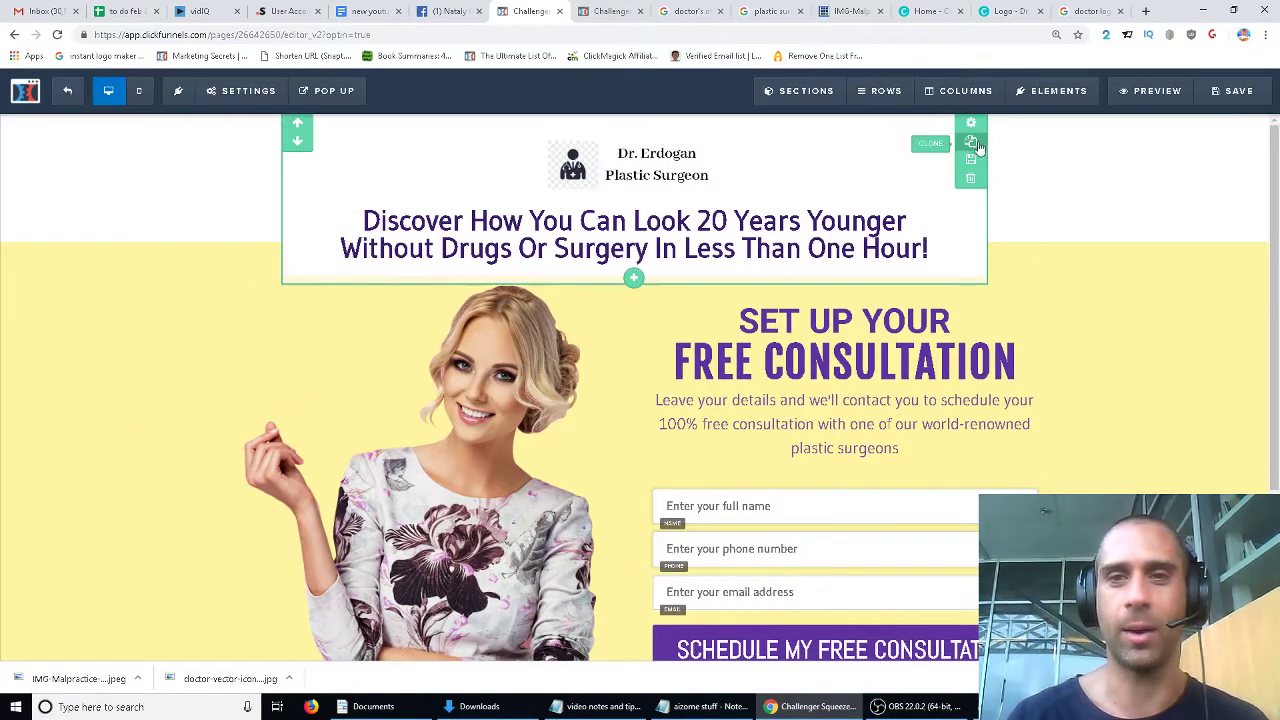
pyautogui.click(979, 128)
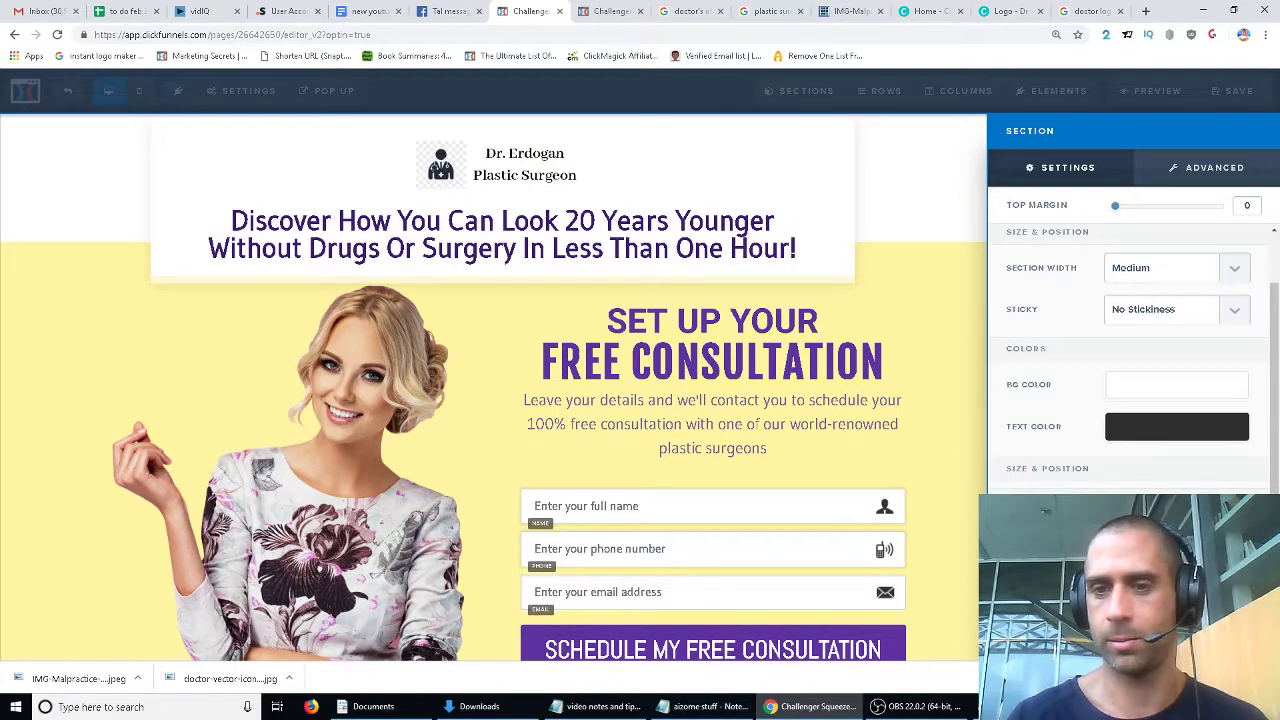
pyautogui.click(1192, 176)
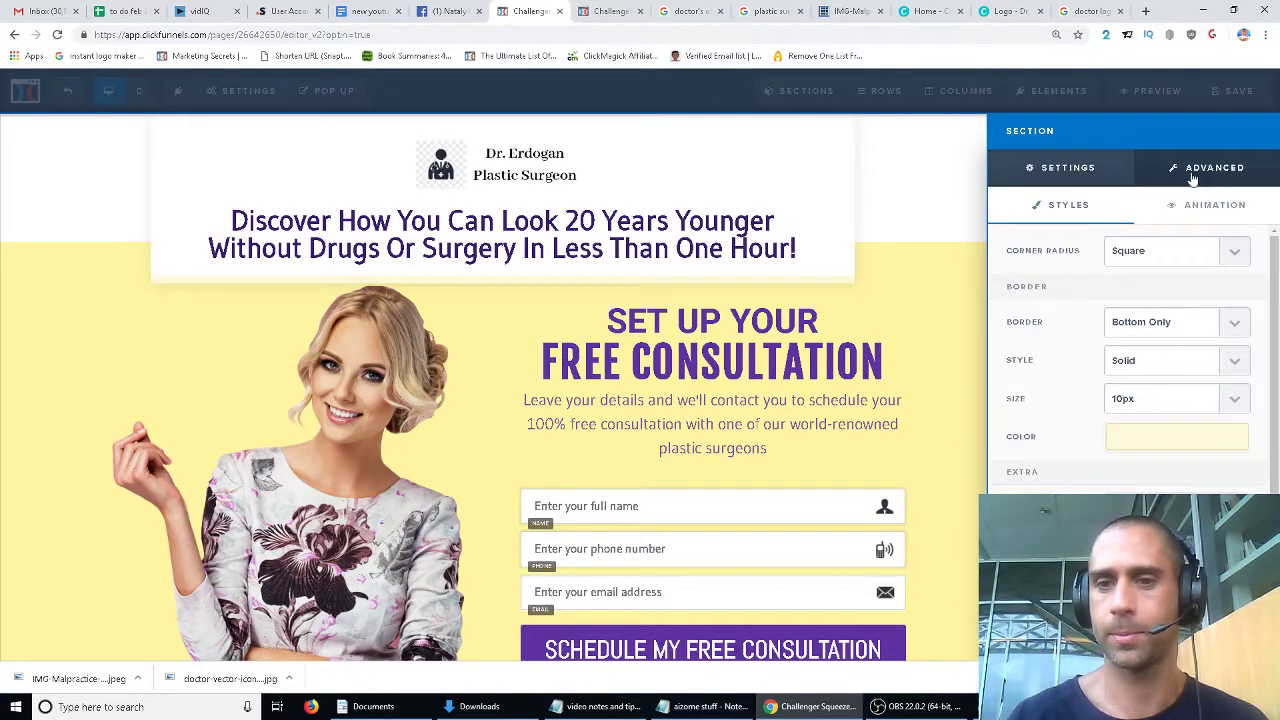
pyautogui.scroll(-1, 1153, 410)
pyautogui.scroll(1, 1153, 410)
pyautogui.click(940, 240)
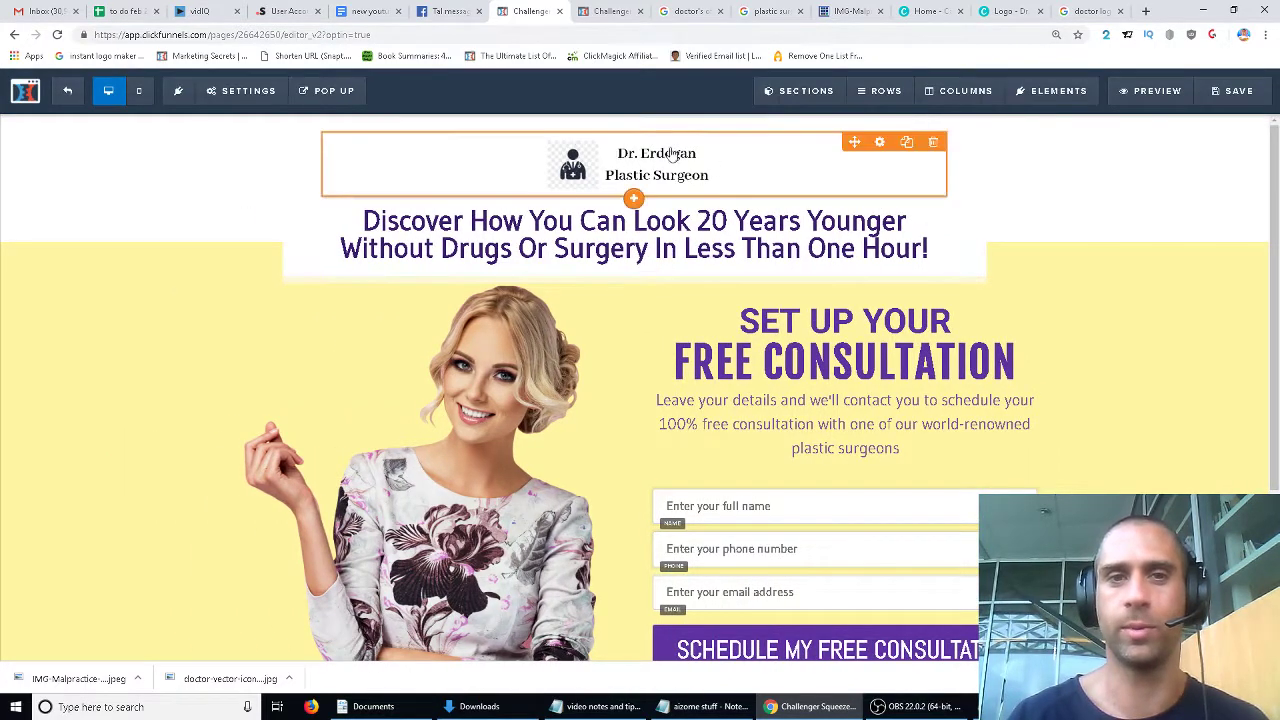
# Save the squeeze page and preview it, clearing the prefilled email field to review the form, button and footer.
pyautogui.click(1232, 91)
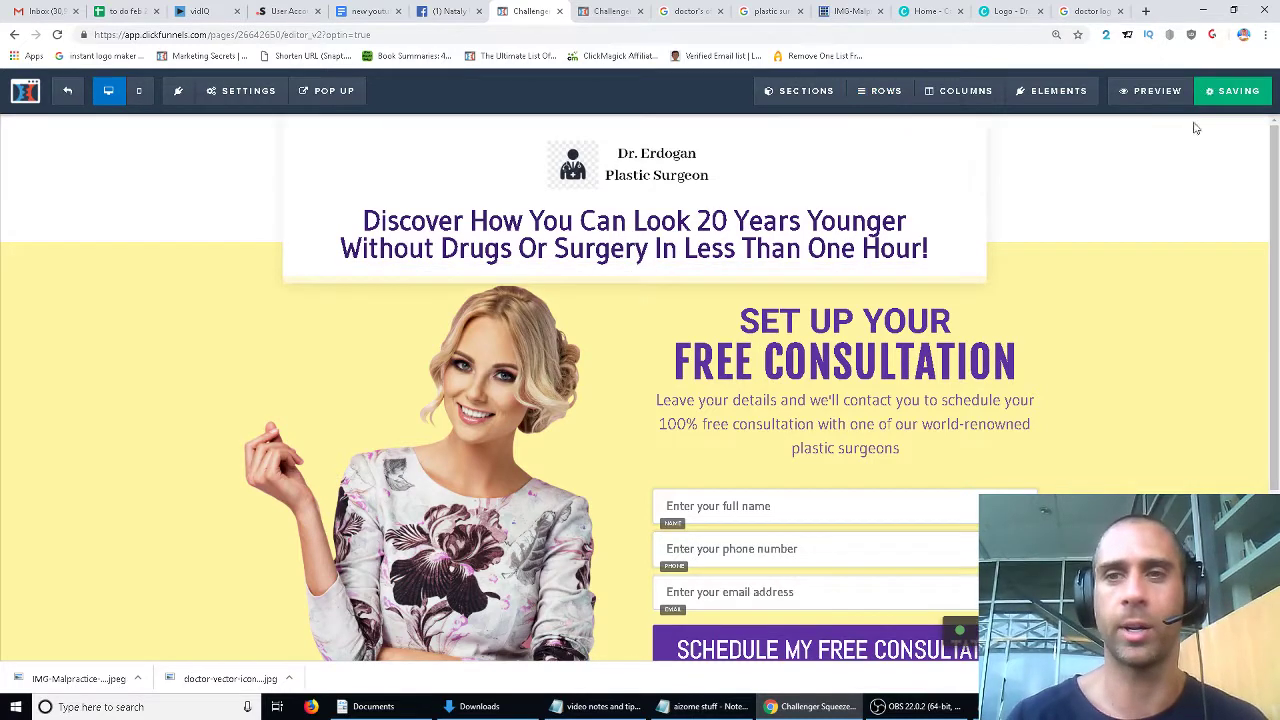
pyautogui.click(1168, 91)
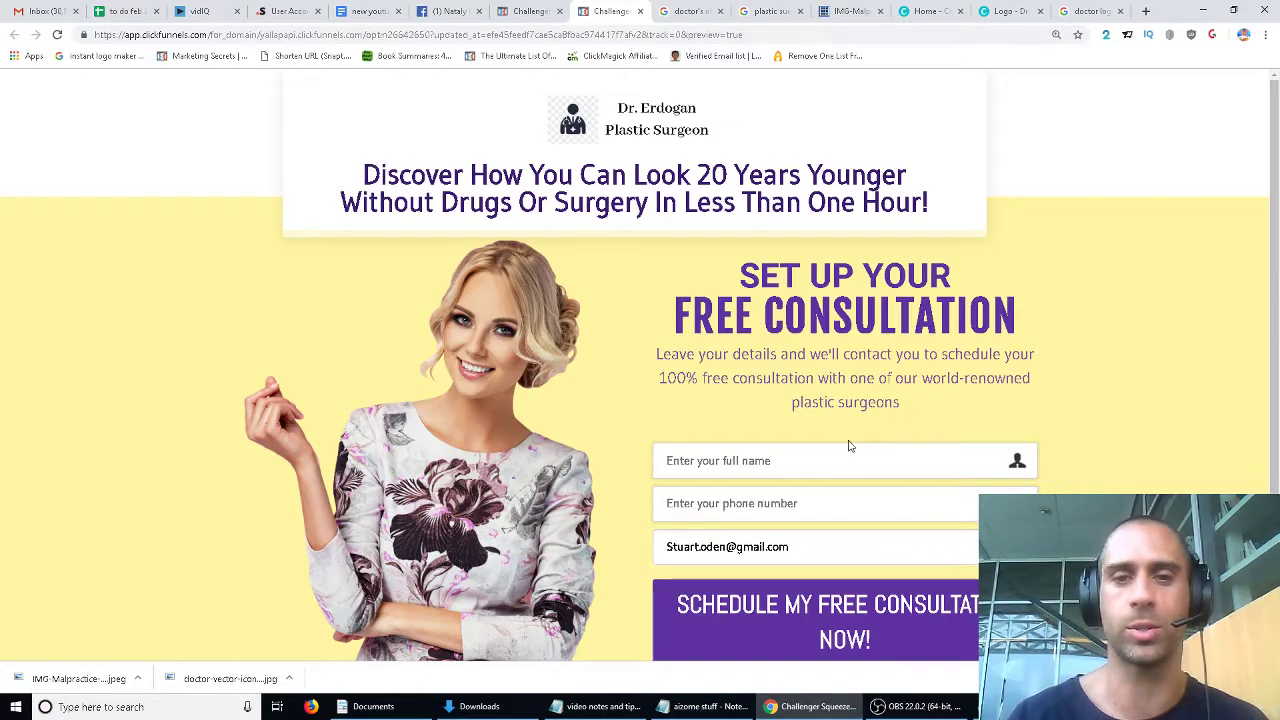
pyautogui.tripleClick(806, 552)
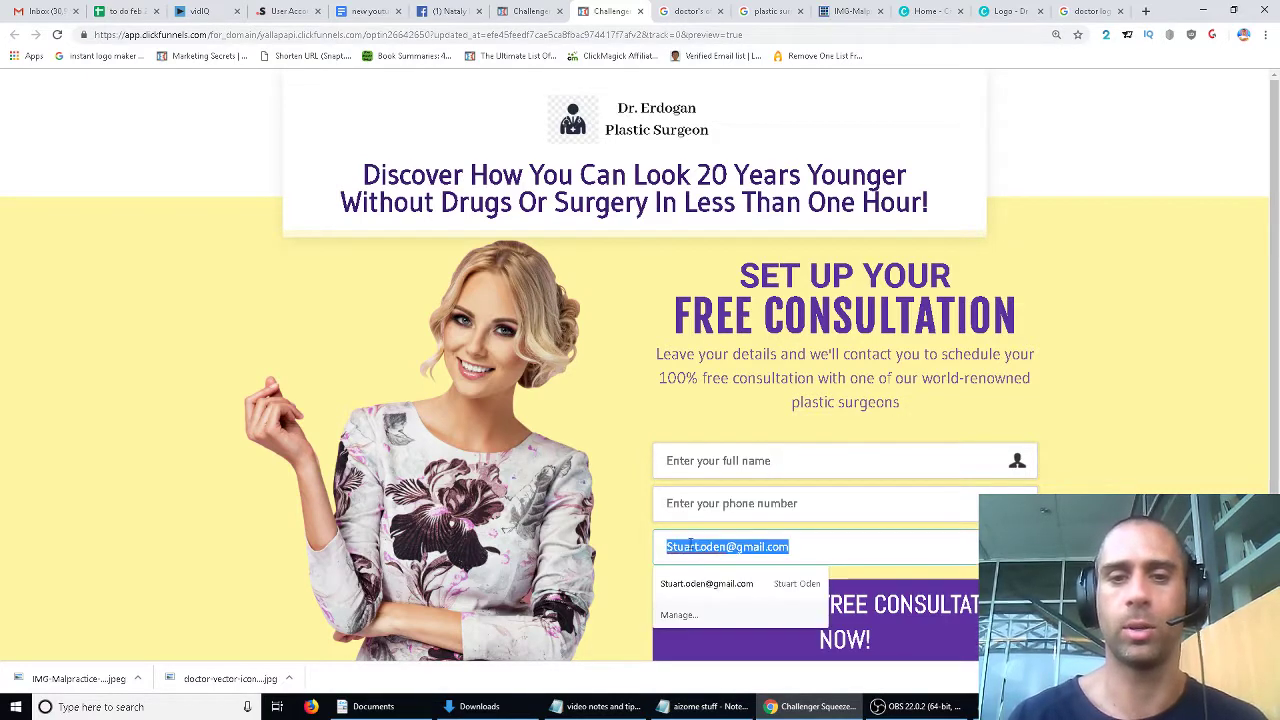
pyautogui.press('BackSpace')
pyautogui.scroll(-2, 1043, 414)
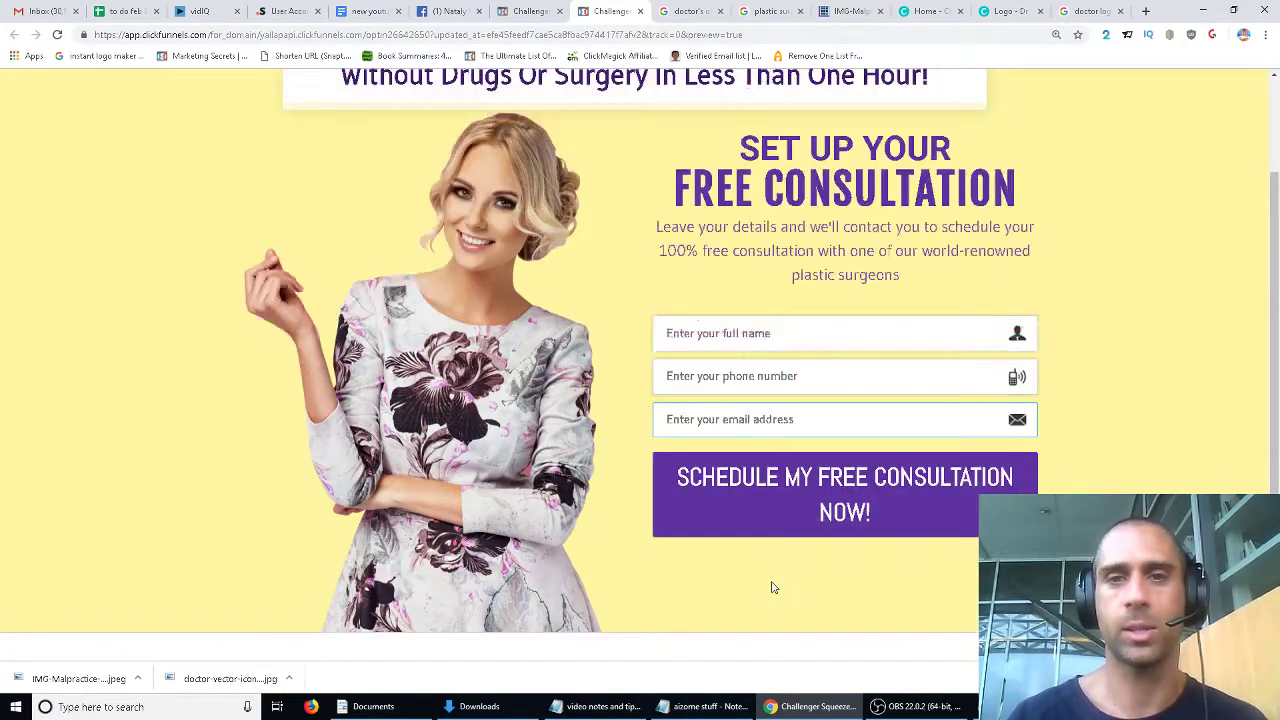
pyautogui.scroll(2, 771, 586)
pyautogui.scroll(-2, 768, 586)
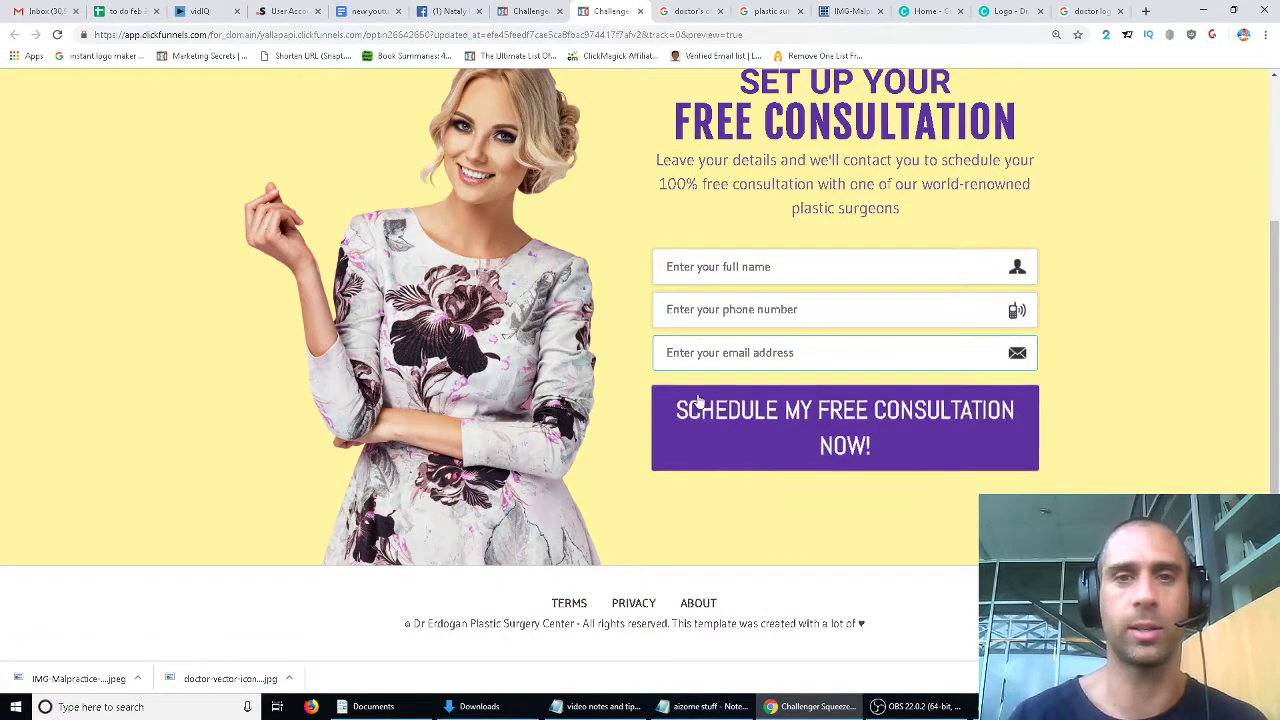
pyautogui.scroll(2, 697, 409)
pyautogui.scroll(-2, 729, 220)
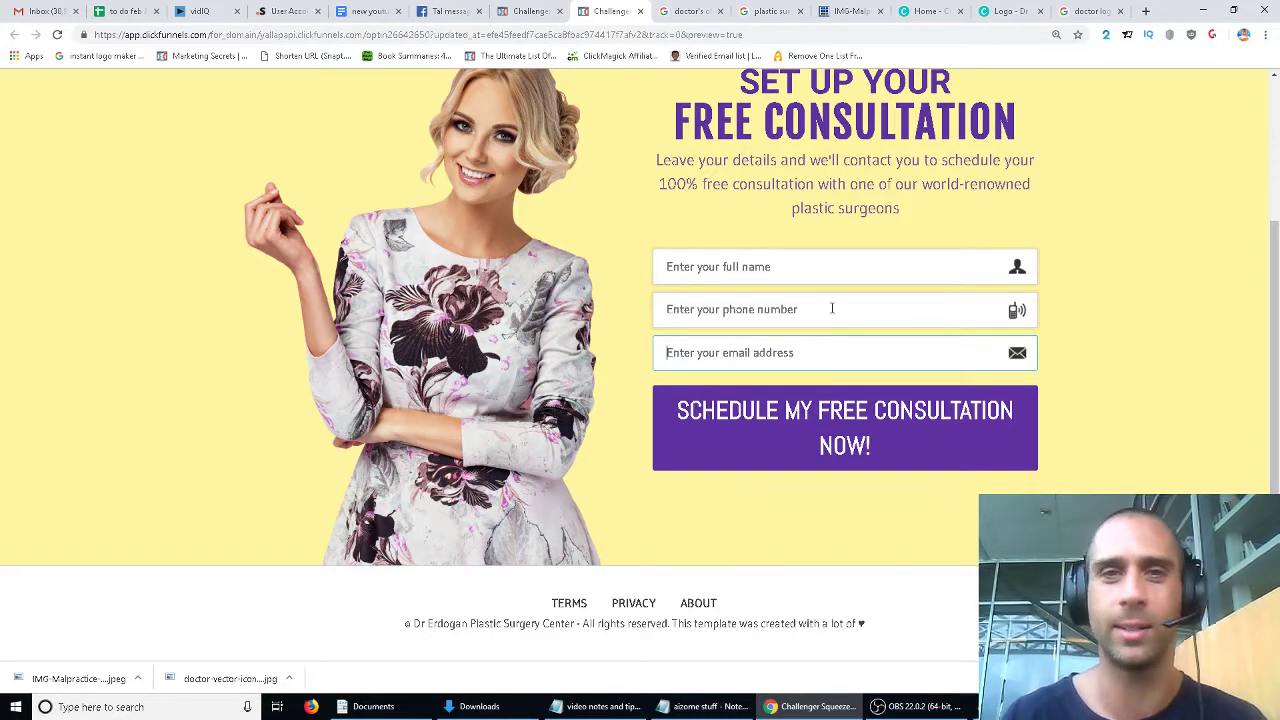
pyautogui.scroll(2, 826, 330)
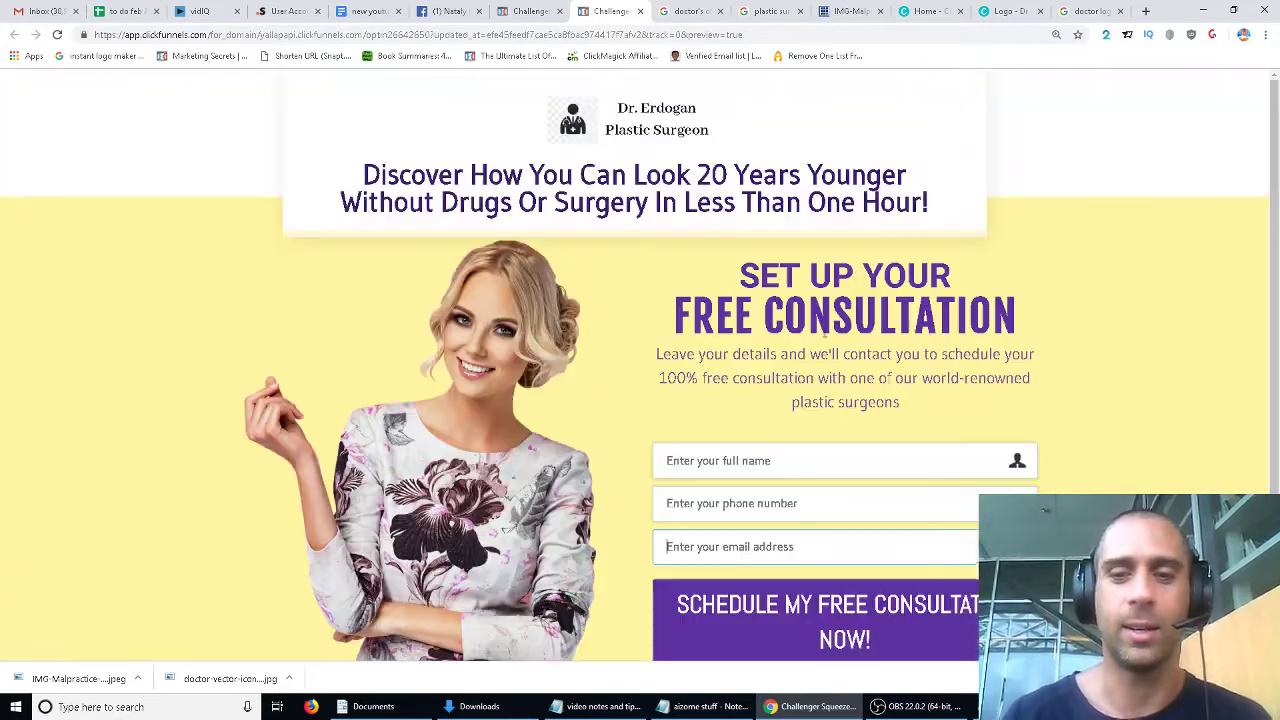
# Return to the page editor and set the page's SEO title to "#1 Plastic Surgeon In Turkey".
pyautogui.click(530, 11)
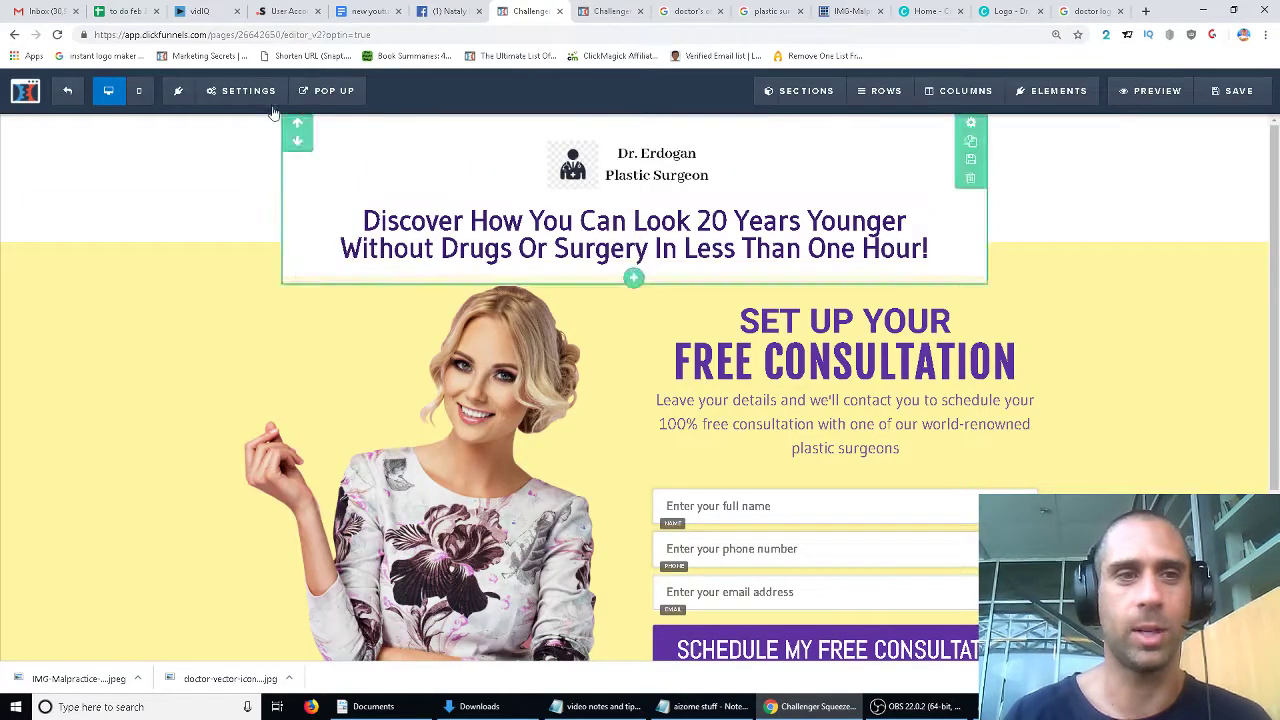
pyautogui.click(241, 91)
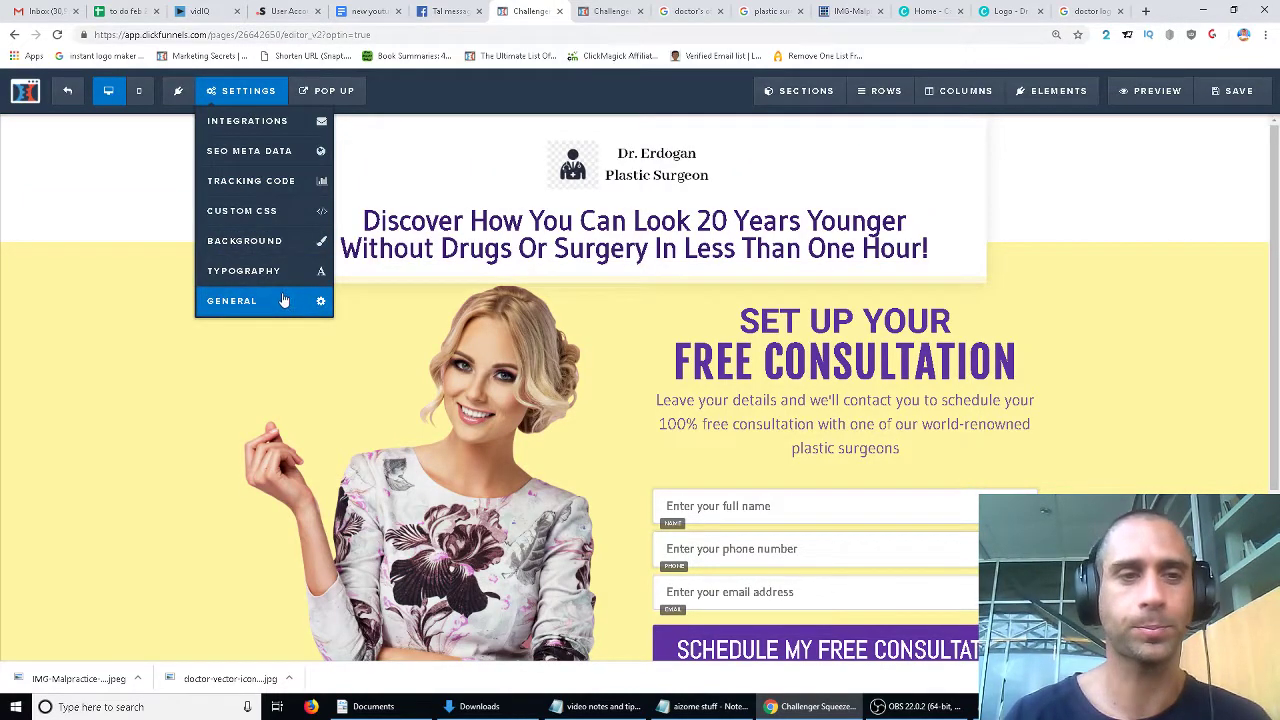
pyautogui.click(271, 156)
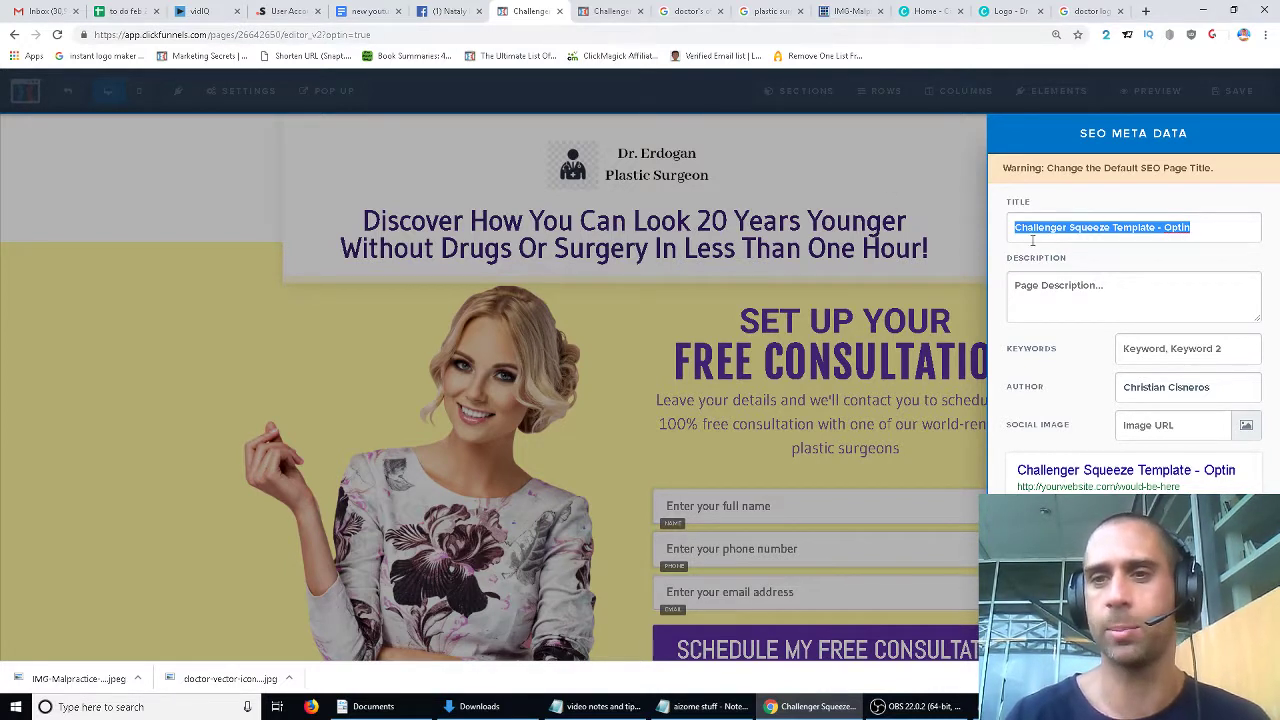
pyautogui.click(1195, 224)
pyautogui.moveTo(1193, 227); pyautogui.dragTo(1015, 227)
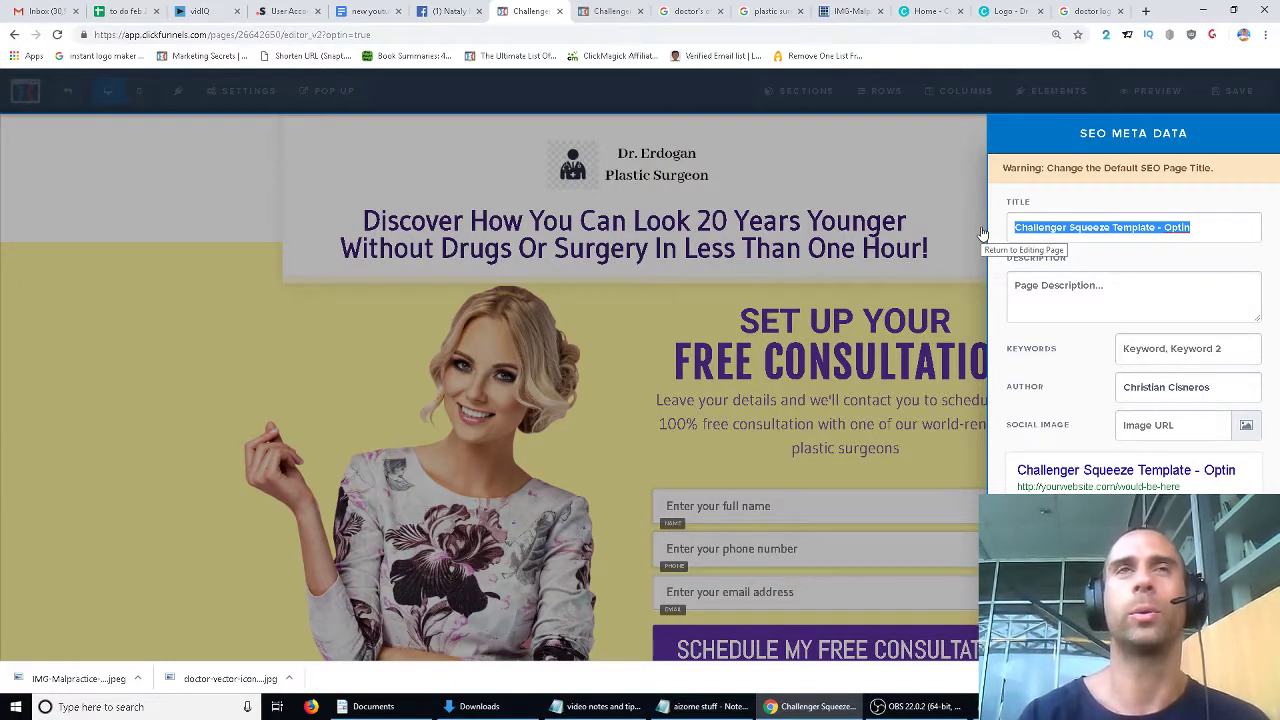
pyautogui.write('#1')
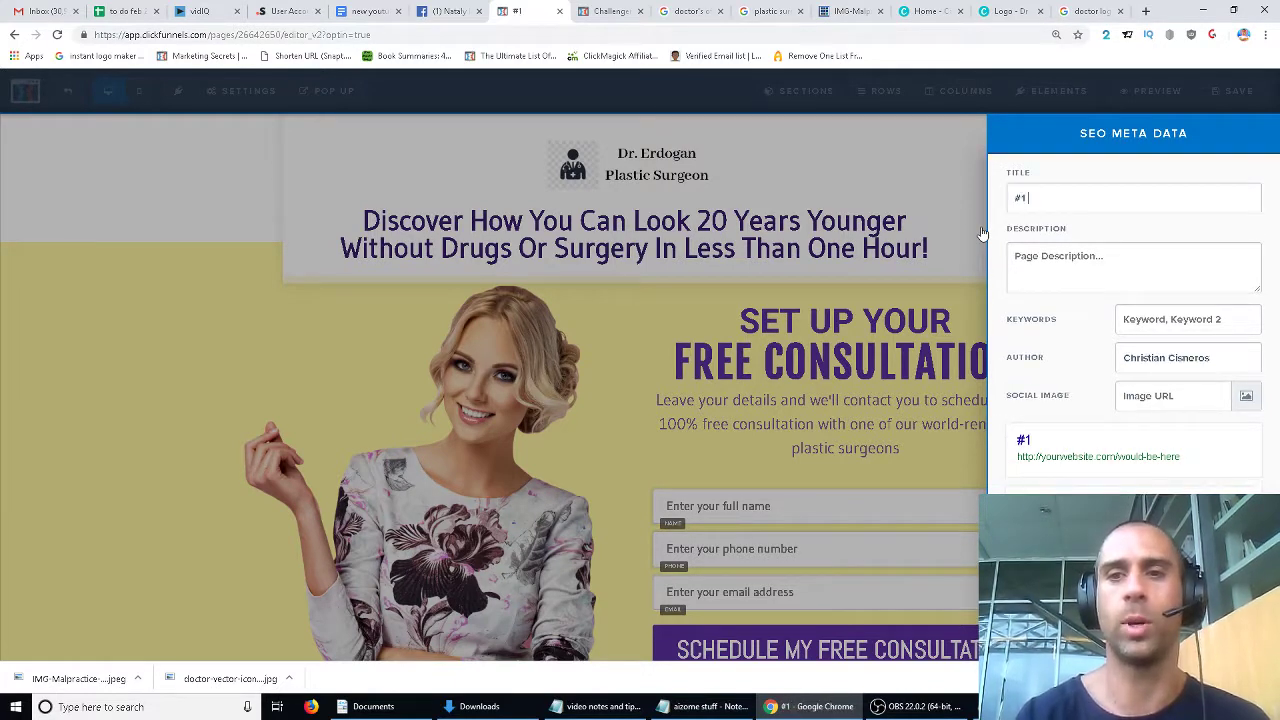
pyautogui.write(' Plastic Surgeon In ')
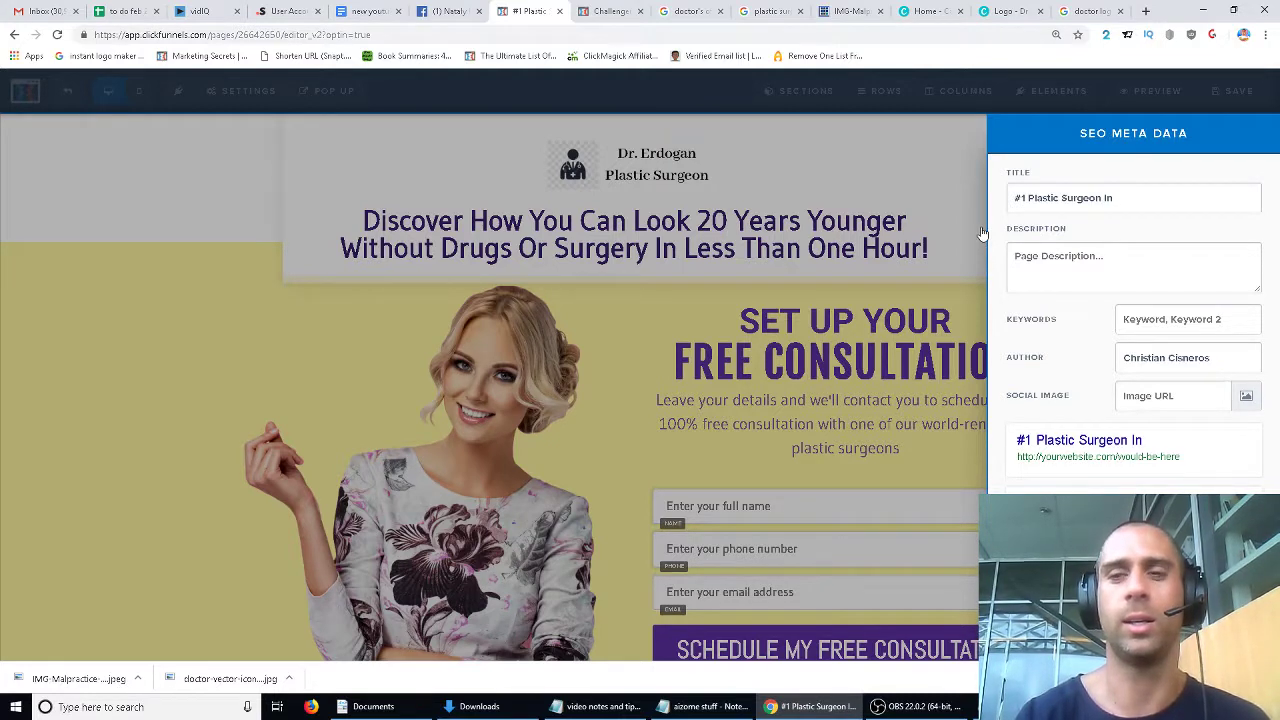
pyautogui.write('Turkey')
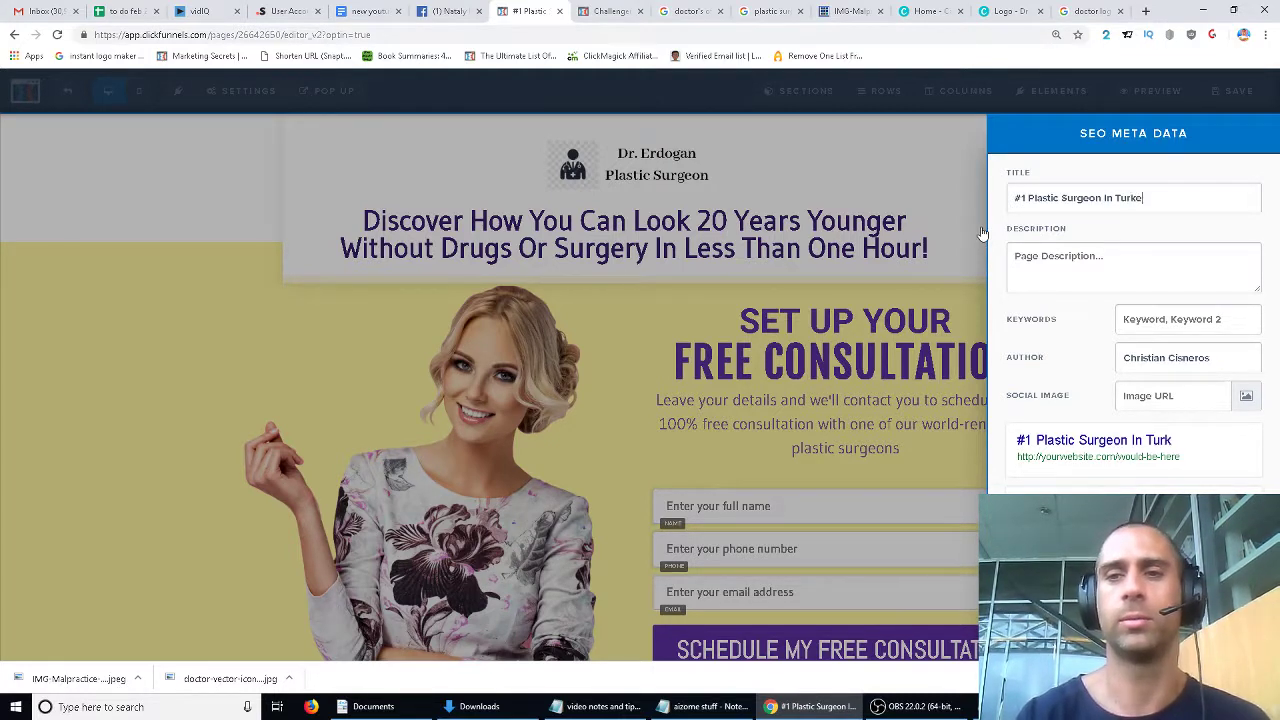
# Start the SEO description with the doctor's name followed by "is a world-renowned plastic surgeon in Turkey".
pyautogui.click(1030, 250)
pyautogui.write('Dr Erdogan')
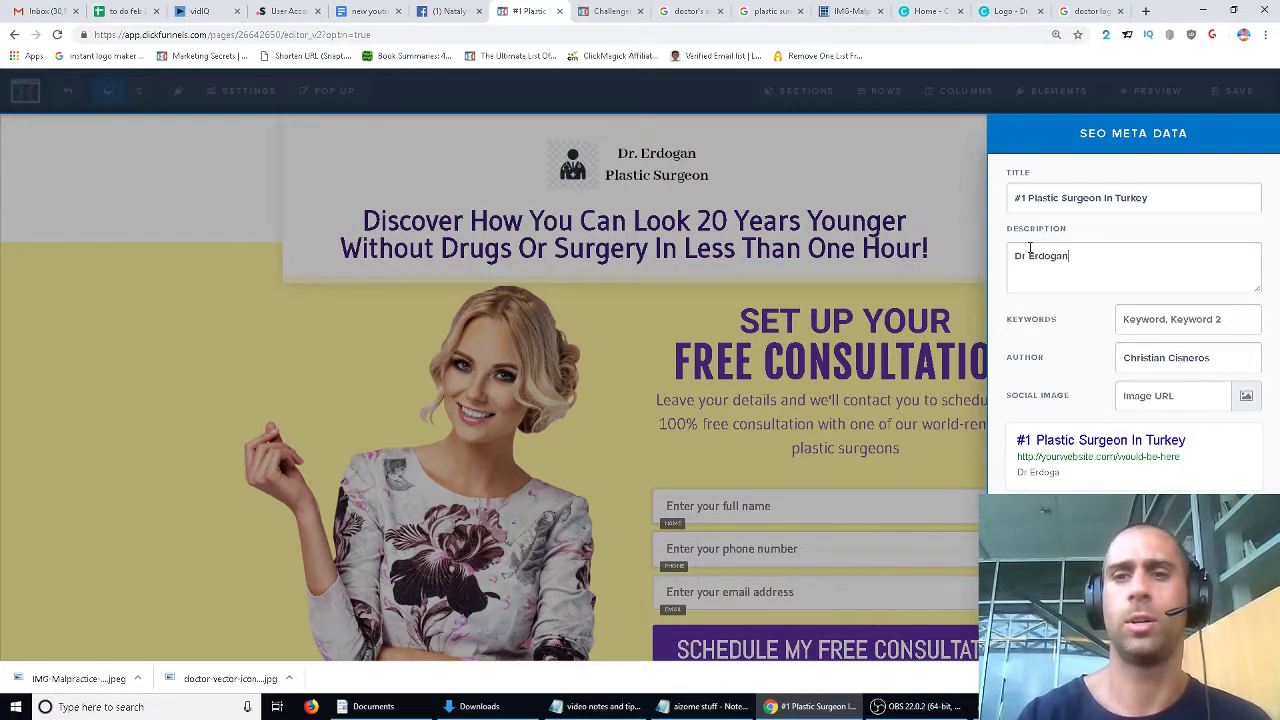
pyautogui.write(' Is the')
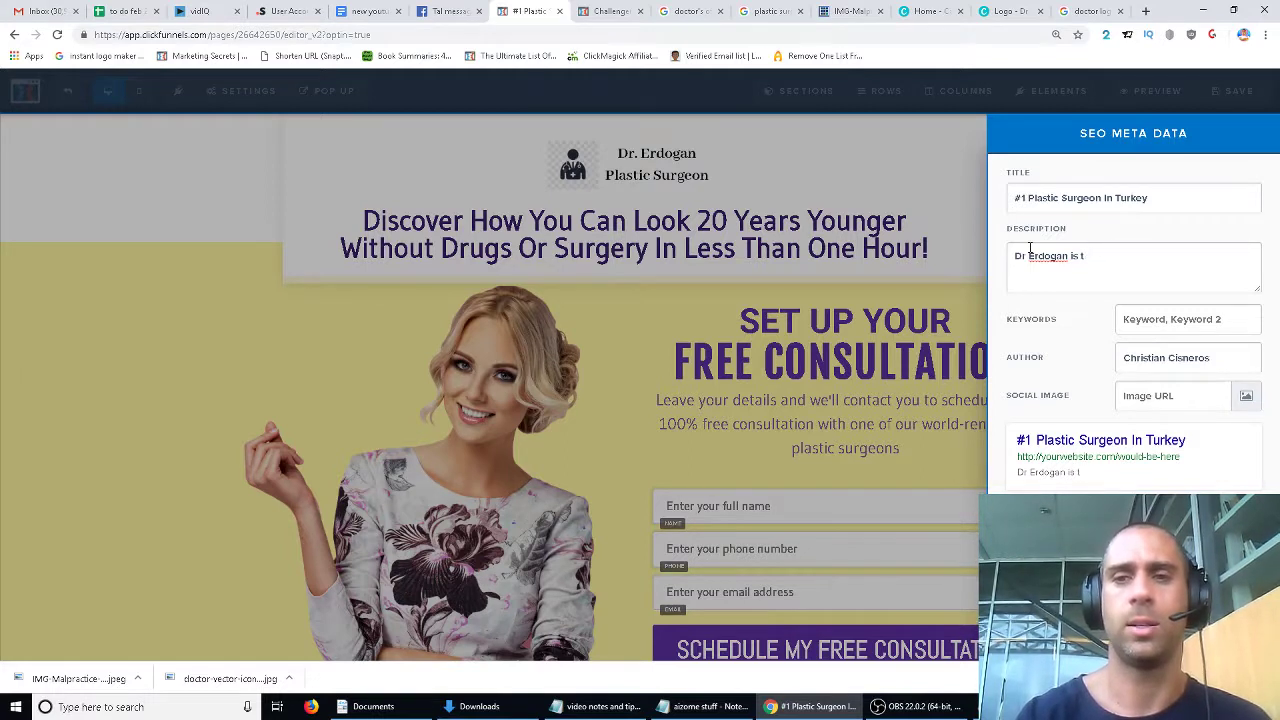
pyautogui.press('BackSpace')
pyautogui.write('a world-renowne')
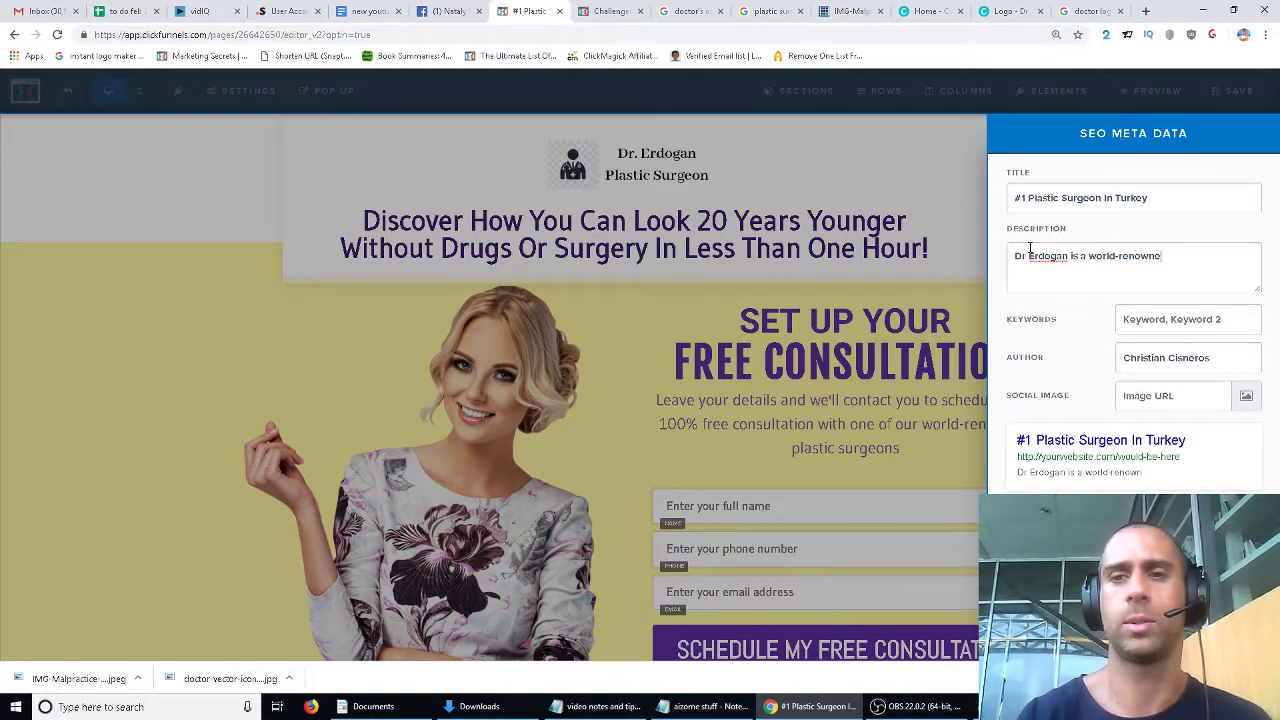
pyautogui.write('d plastic surgeon')
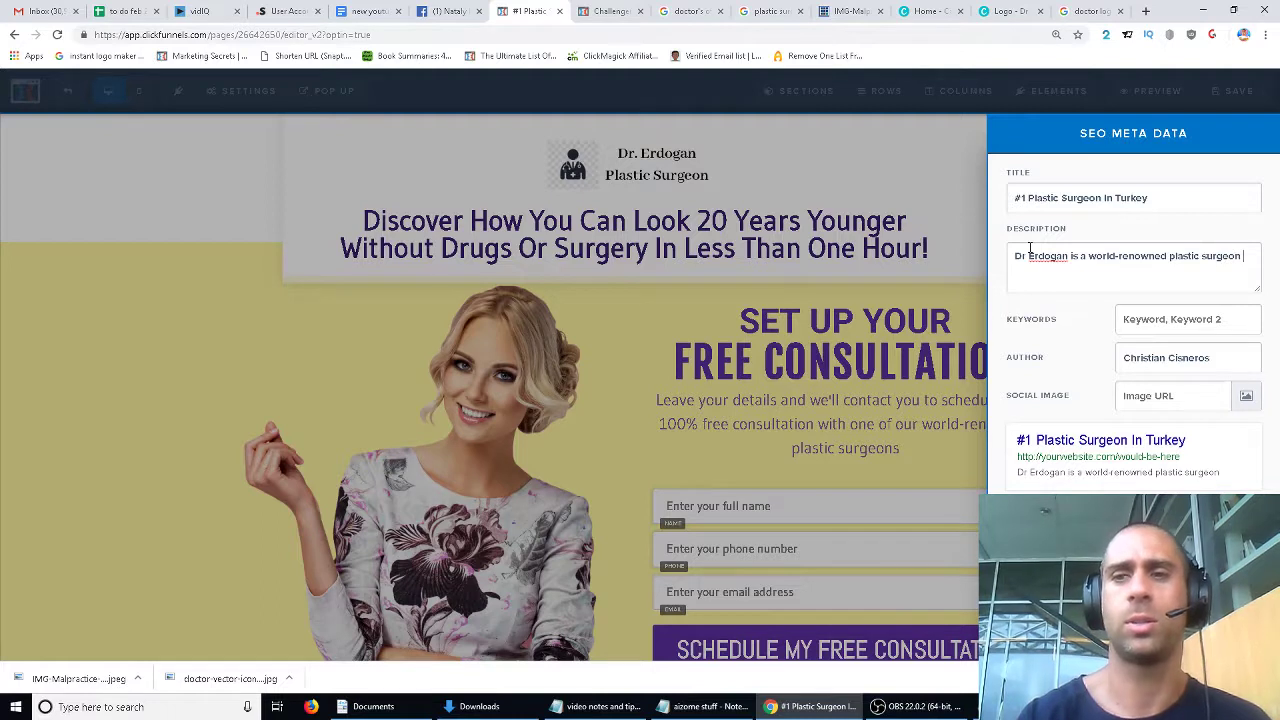
pyautogui.write(' in Turkey')
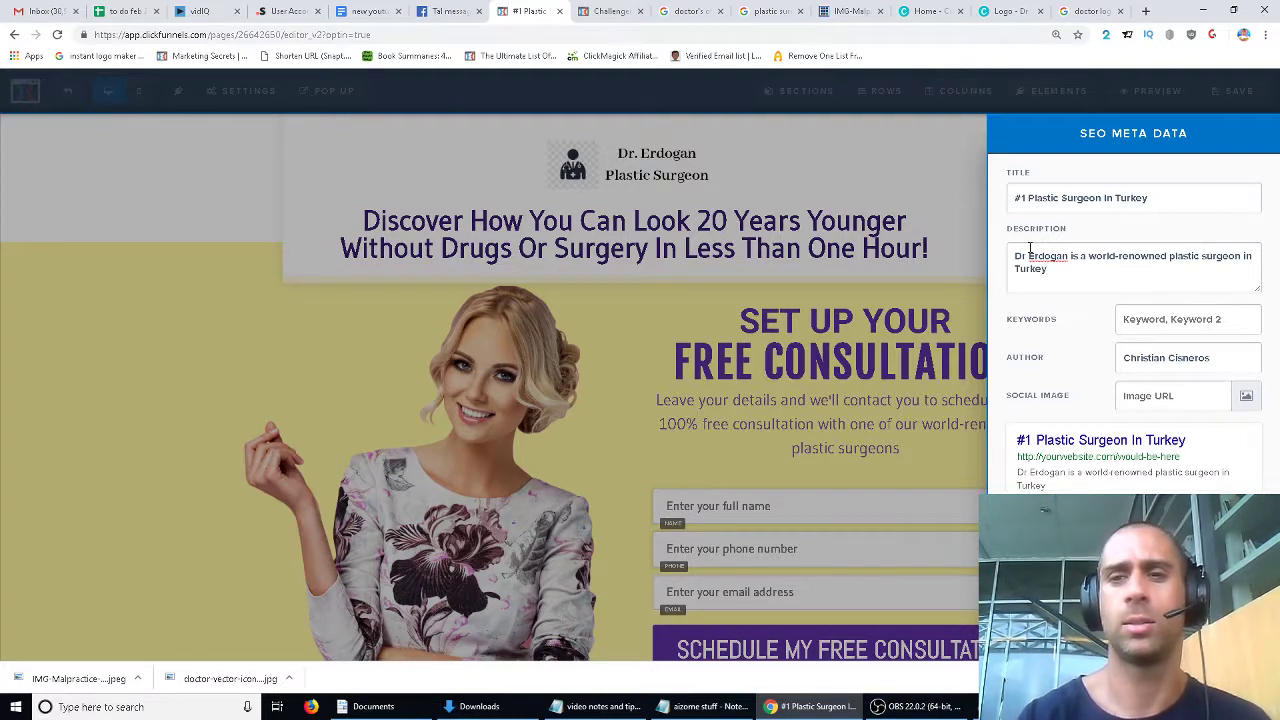
# Extend the SEO description with "and won Plastic Surgeon Of The Year six years in a row.", capitalizing the award name.
pyautogui.write(' and won pl')
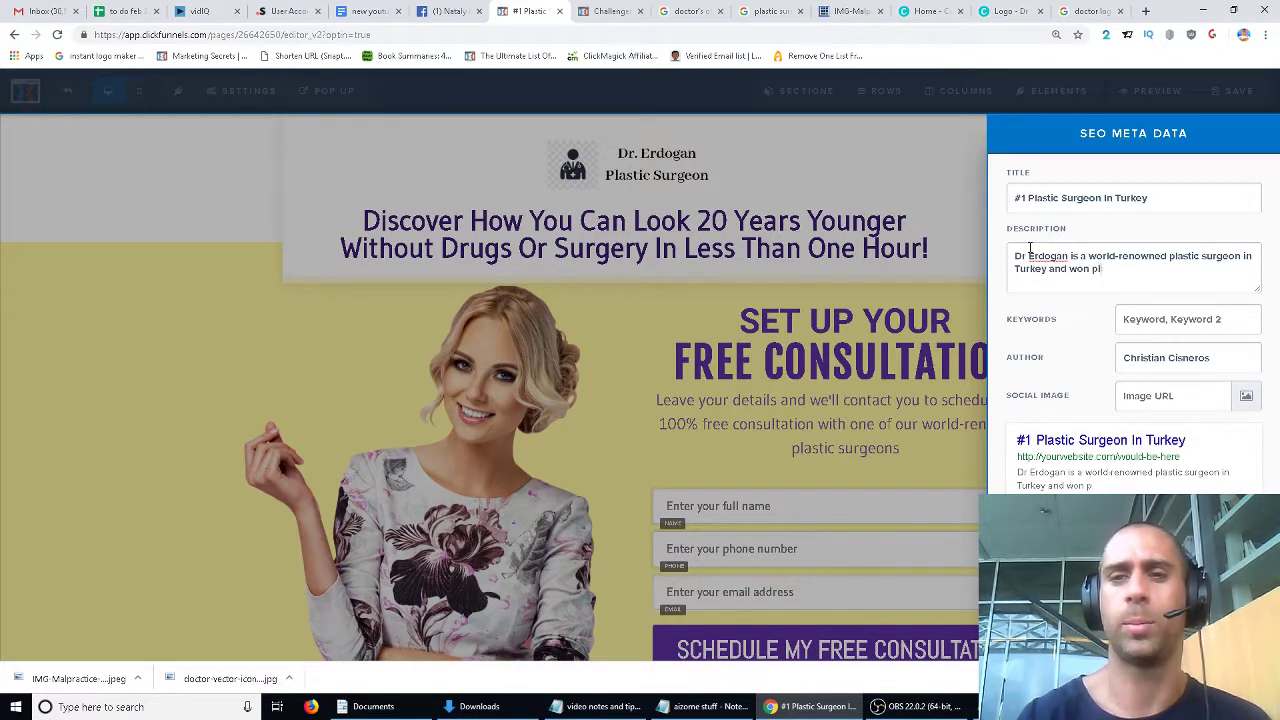
pyautogui.write('astic surgeon of the year')
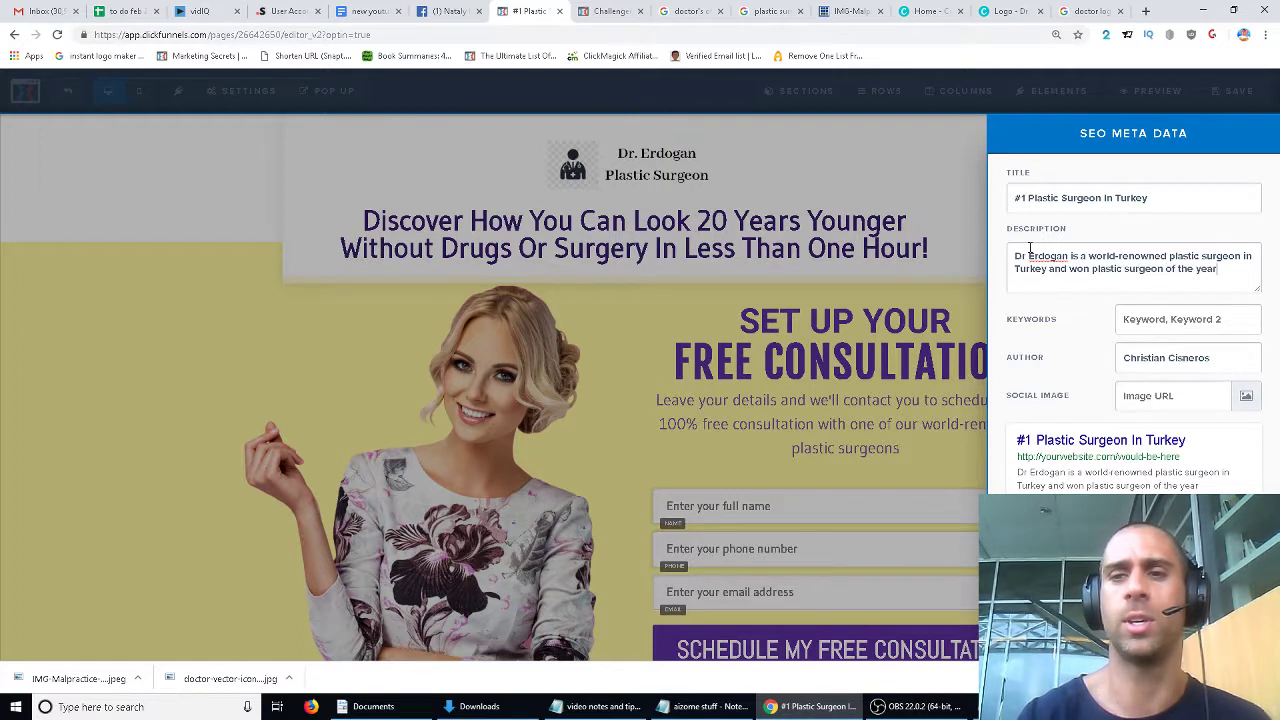
pyautogui.write(' 4 yea')
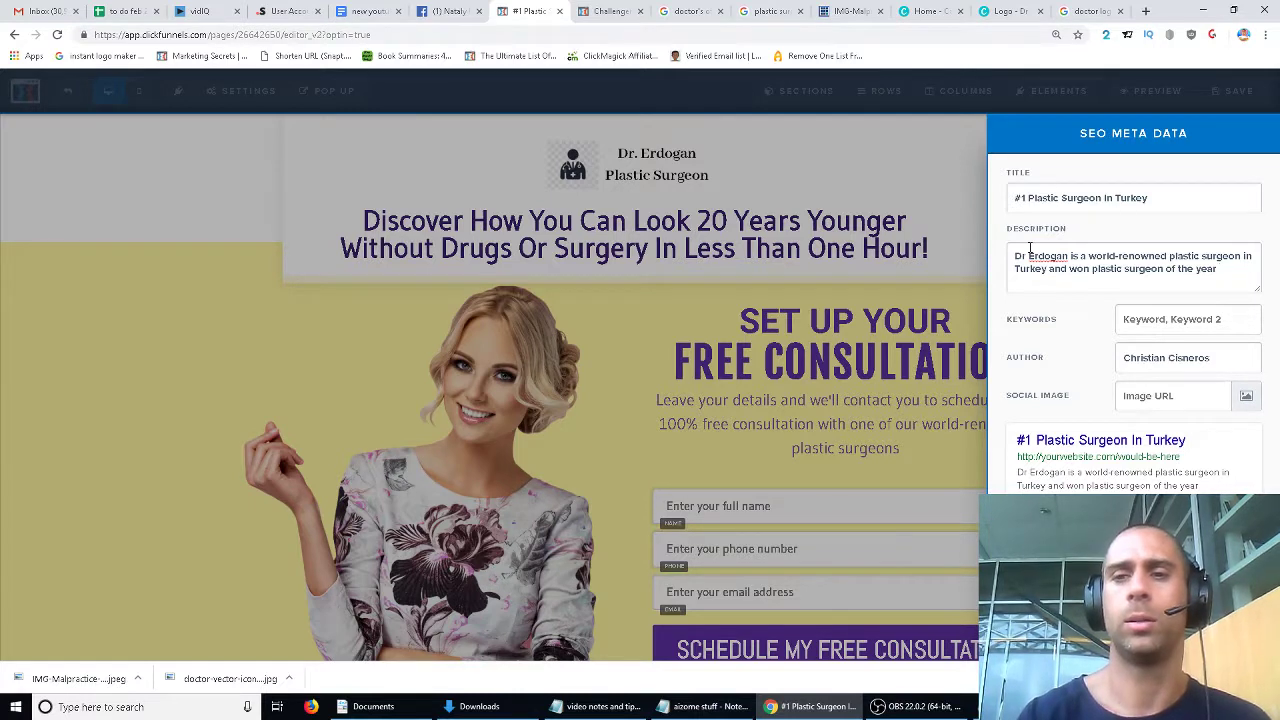
pyautogui.press('BackSpace')
pyautogui.press('BackSpace')
pyautogui.press('BackSpace')
pyautogui.press('BackSpace')
pyautogui.press('BackSpace')
pyautogui.press('BackSpace')
pyautogui.press('BackSpace')
pyautogui.press('BackSpace')
pyautogui.press('BackSpace')
pyautogui.press('BackSpace')
pyautogui.press('BackSpace')
pyautogui.press('BackSpace')
pyautogui.press('BackSpace')
pyautogui.press('BackSpace')
pyautogui.press('BackSpace')
pyautogui.press('BackSpace')
pyautogui.press('BackSpace')
pyautogui.press('BackSpace')
pyautogui.press('BackSpace')
pyautogui.press('BackSpace')
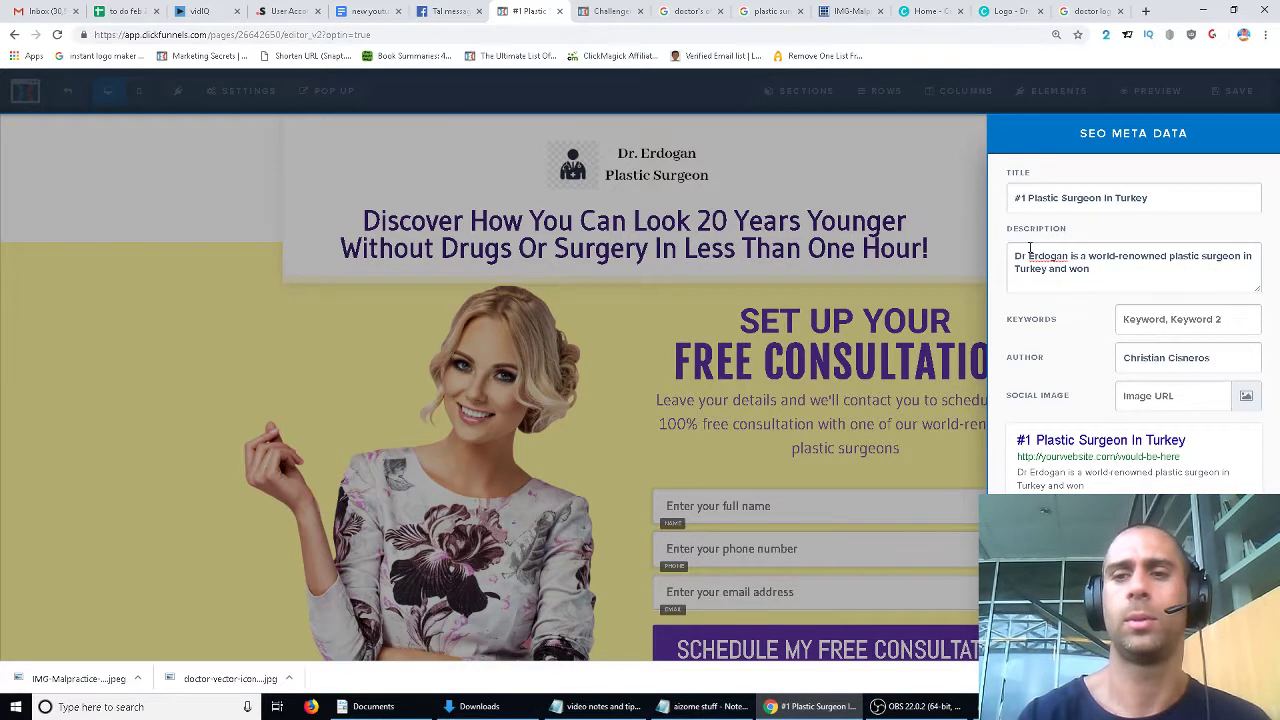
pyautogui.write('Plastic Surgeon ')
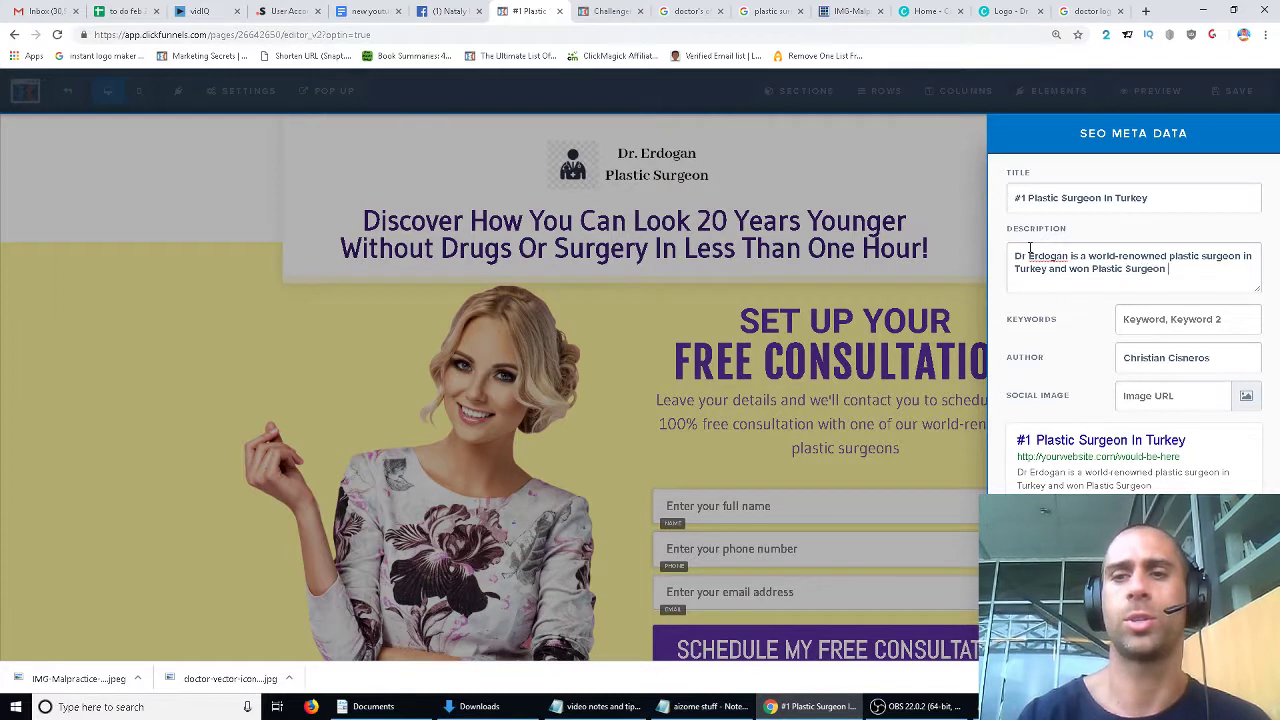
pyautogui.write('Of The Year')
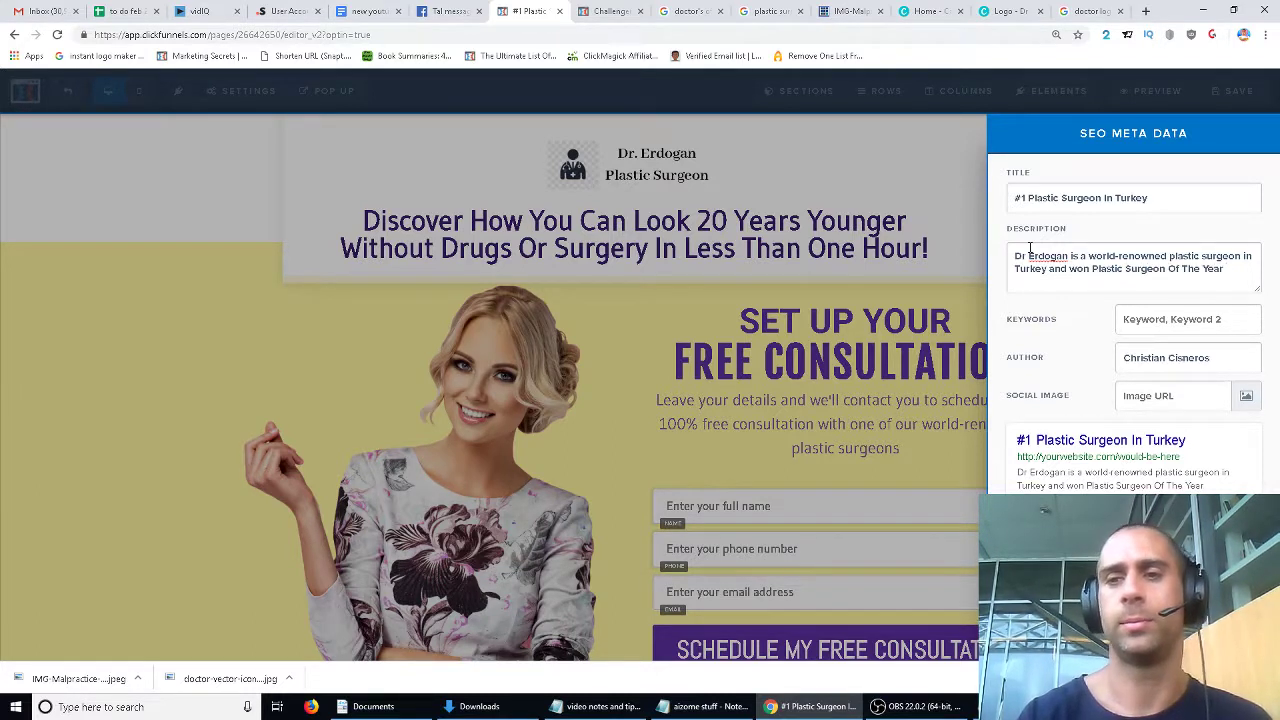
pyautogui.write(' six years in a row. ')
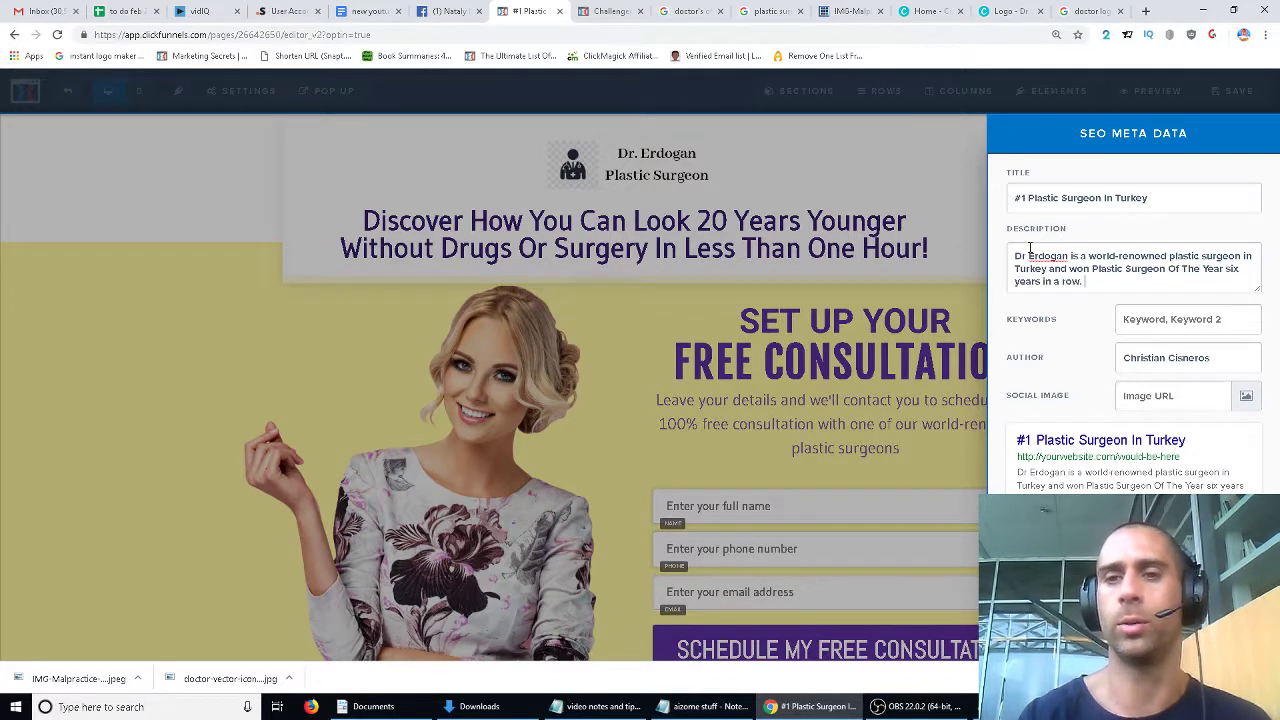
pyautogui.write("He's o")
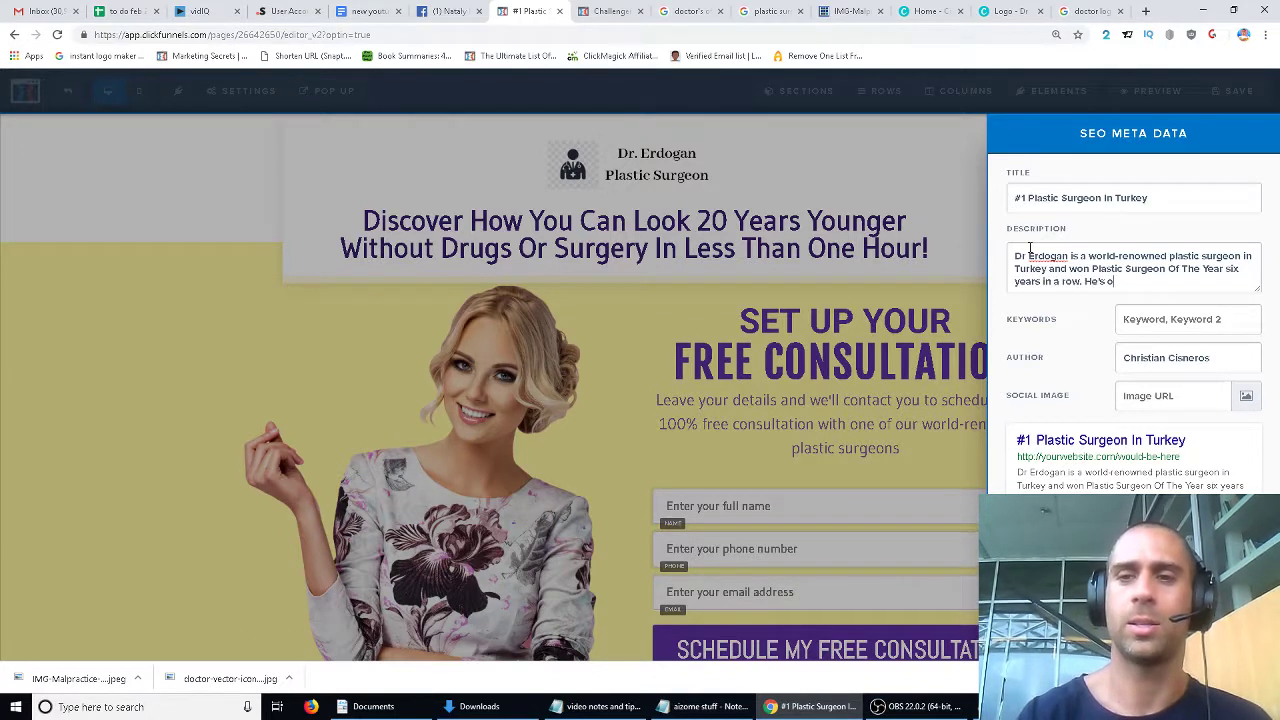
pyautogui.write('fferin')
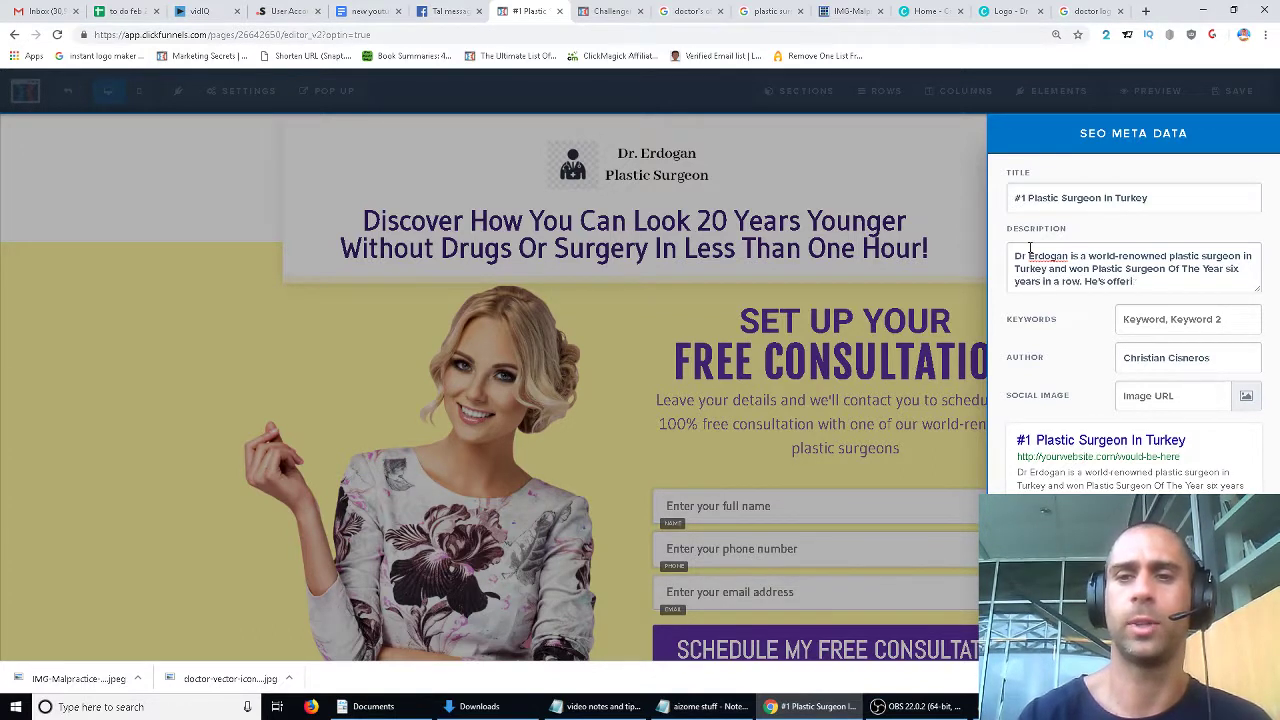
pyautogui.press('BackSpace')
pyautogui.press('BackSpace')
pyautogui.press('BackSpace')
pyautogui.press('BackSpace')
pyautogui.press('BackSpace')
pyautogui.press('BackSpace')
pyautogui.press('BackSpace')
pyautogui.press('BackSpace')
pyautogui.press('BackSpace')
# Finish the description with "To schedule your free consultation, just leave your details and one of our representatives will get back to you within 24 hours.".
pyautogui.write('To schedule ')
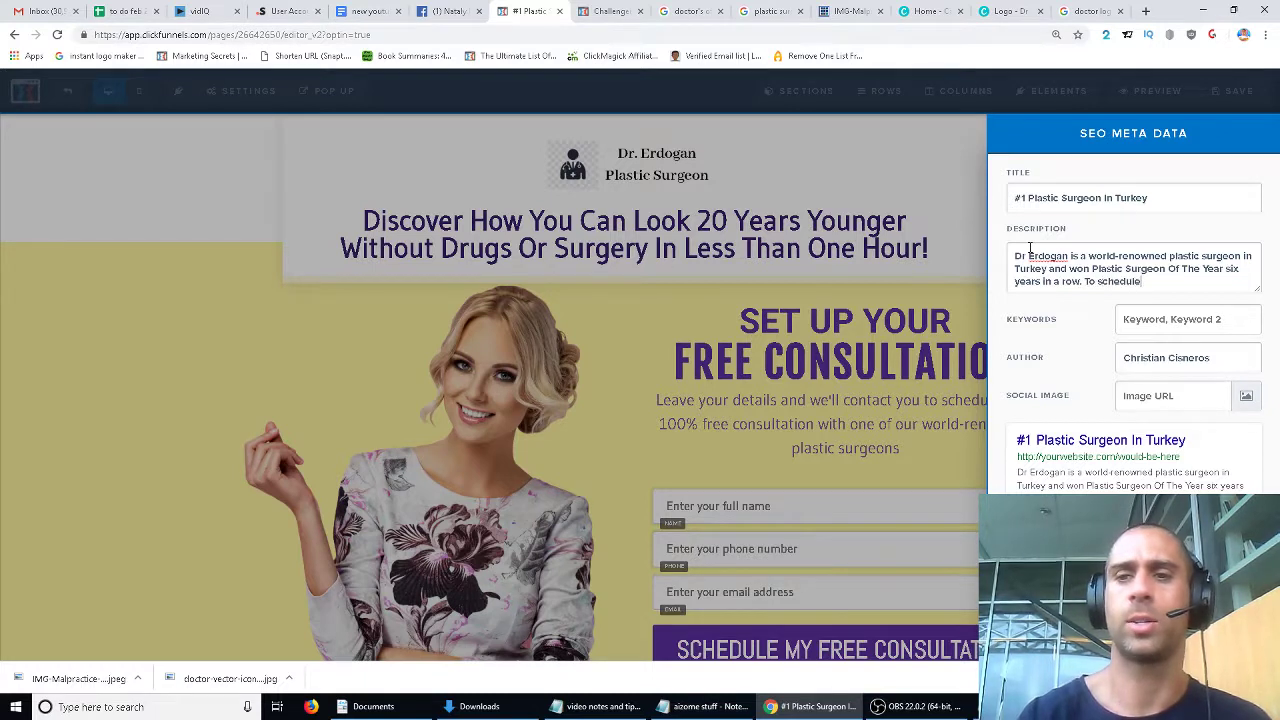
pyautogui.write('your fre')
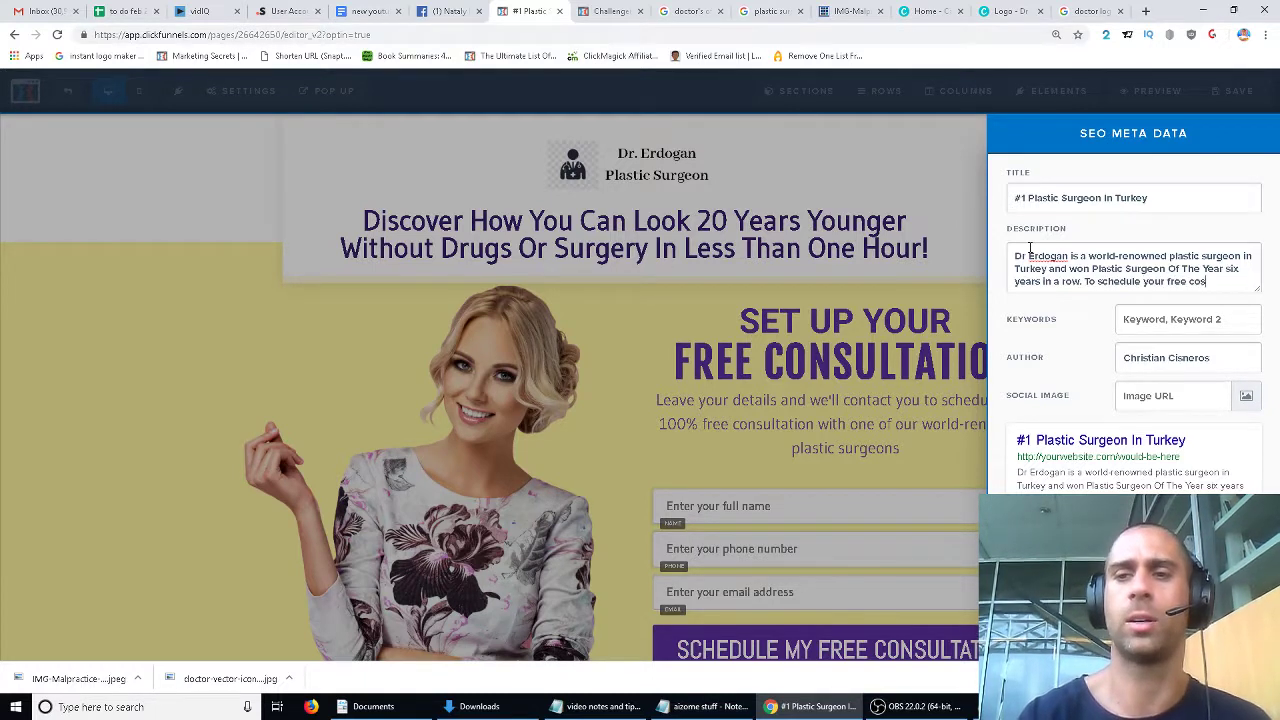
pyautogui.write('e consultation')
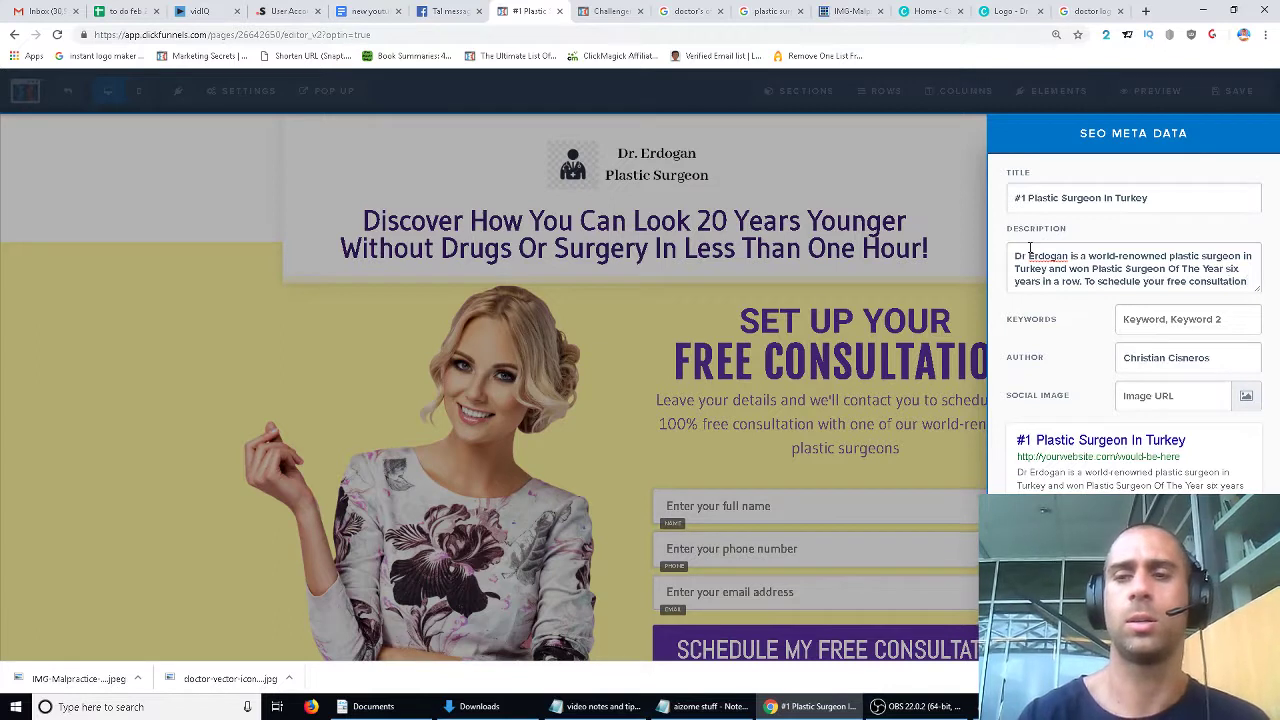
pyautogui.write(', just leave your details')
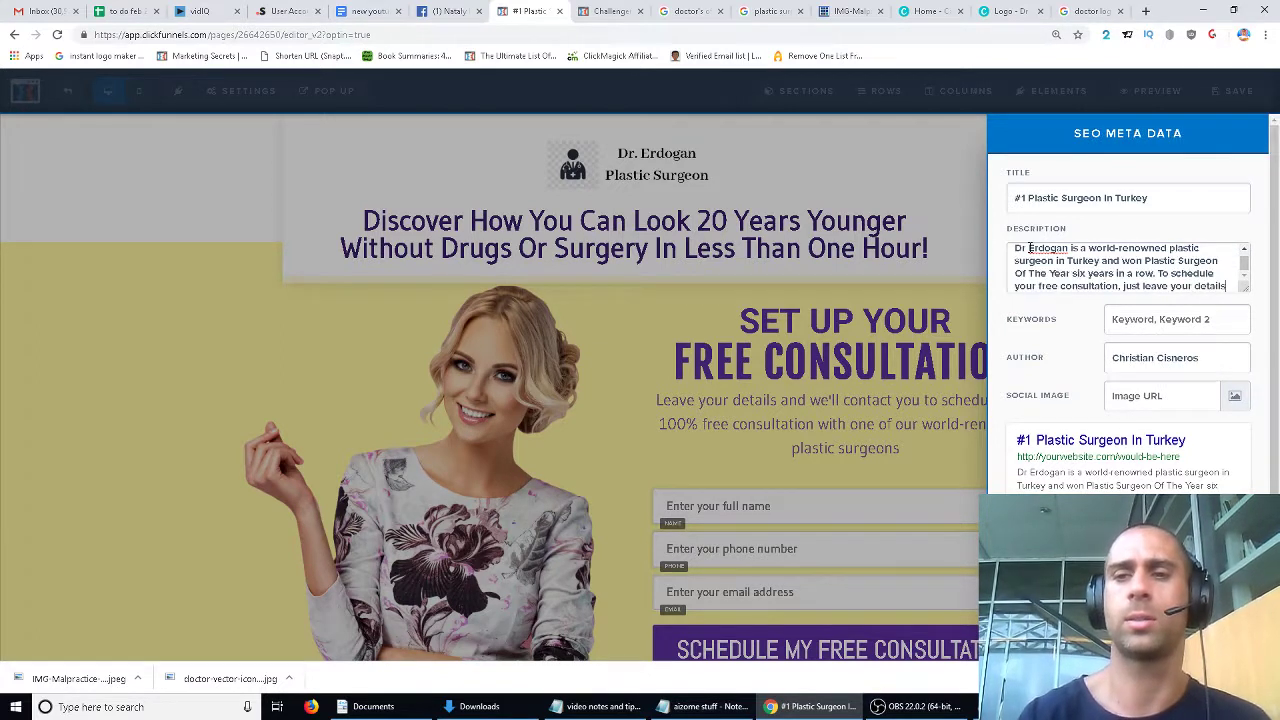
pyautogui.write(' and one of our r')
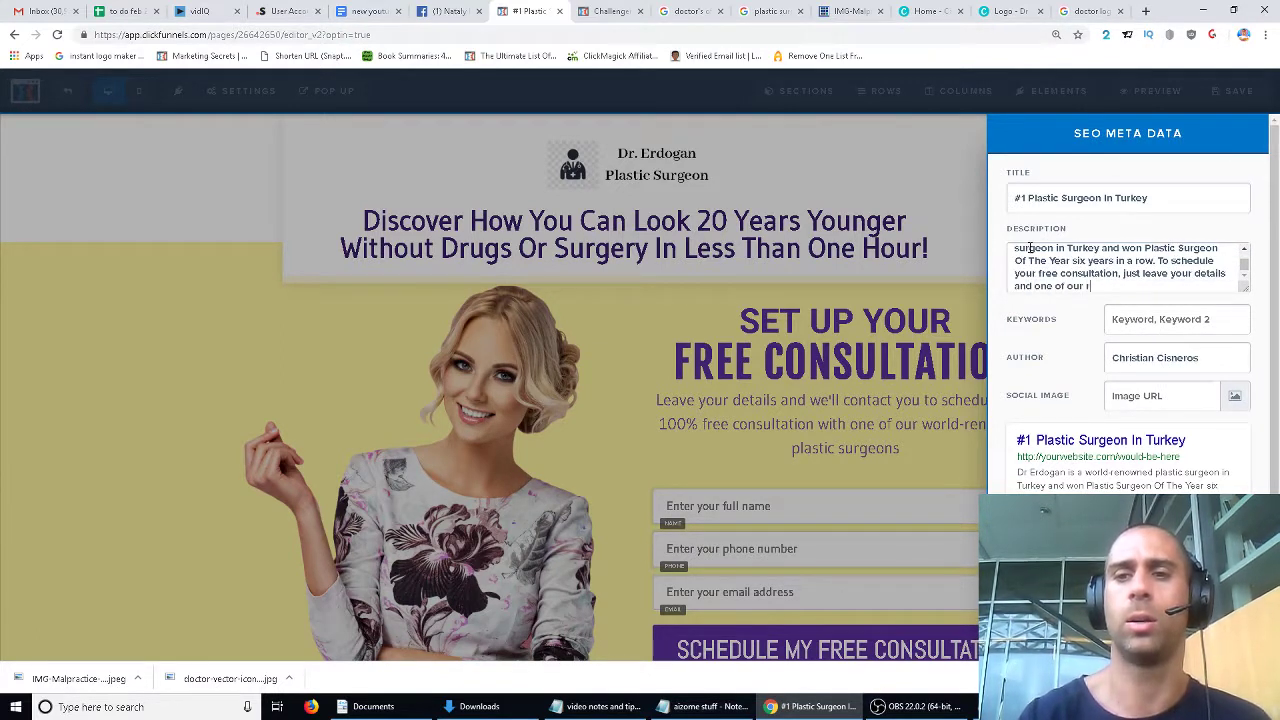
pyautogui.write('epresentatives will g')
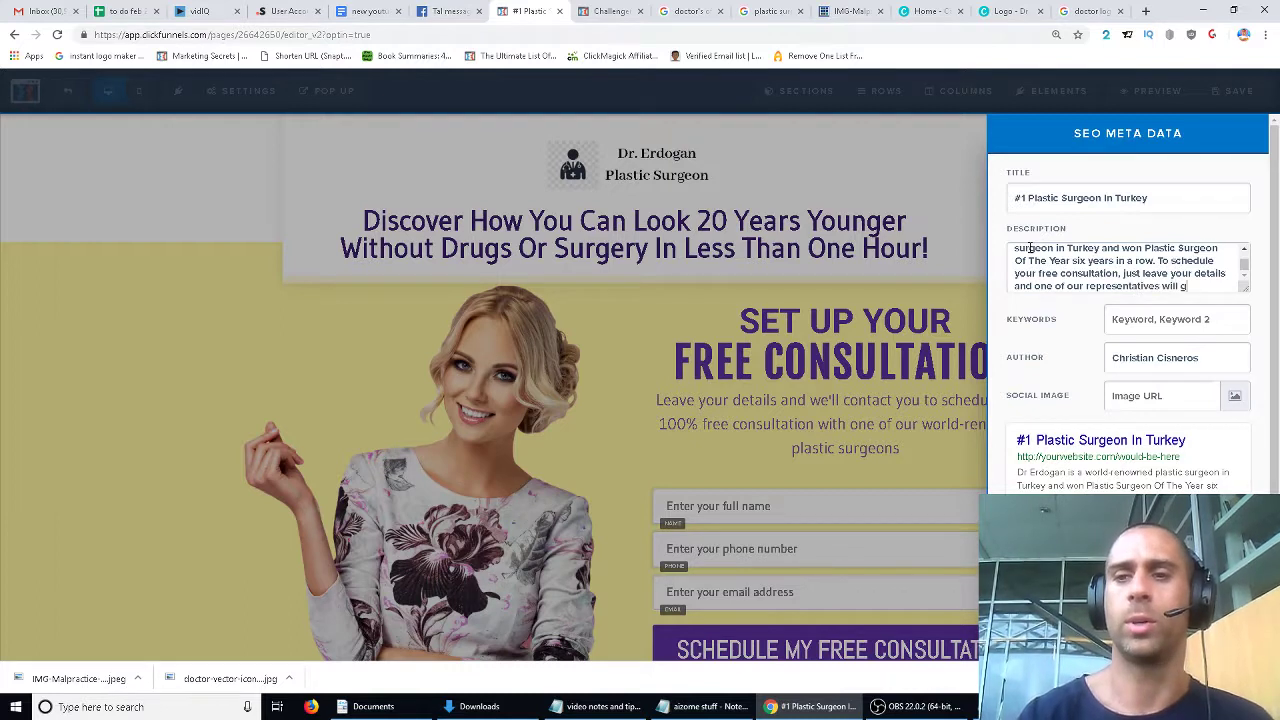
pyautogui.write('et back to you withing ')
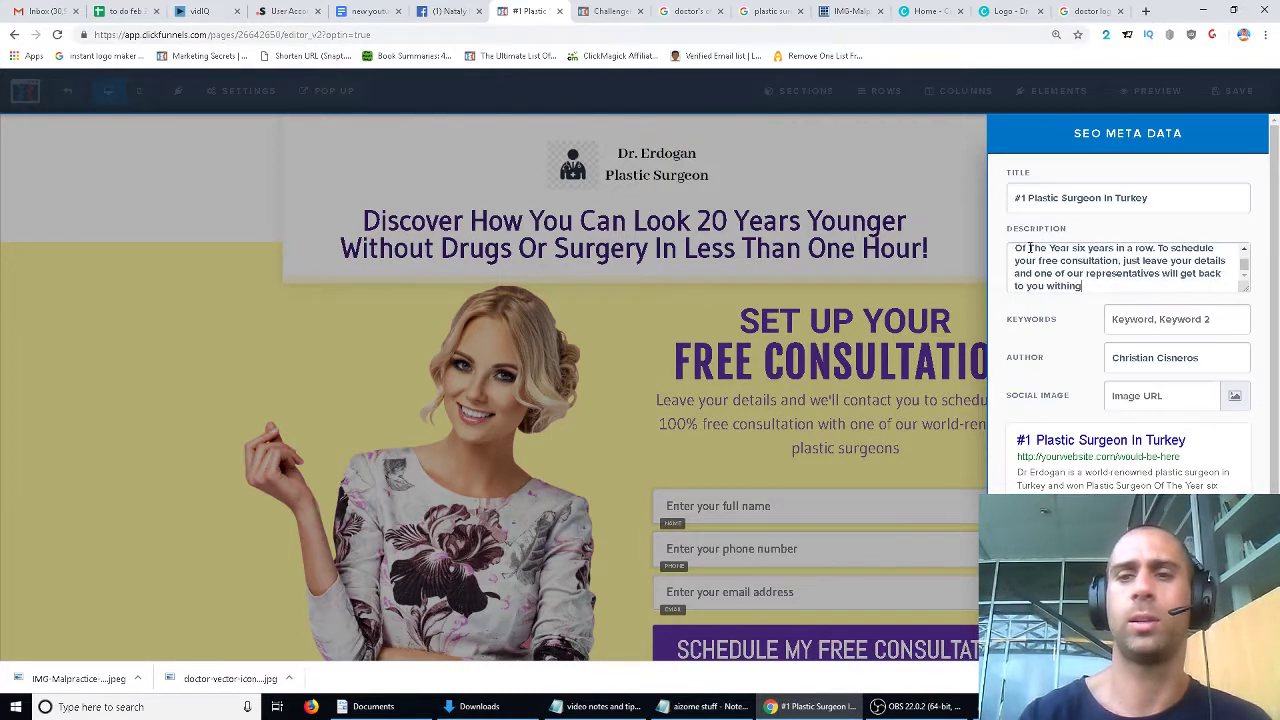
pyautogui.write('24 hours.')
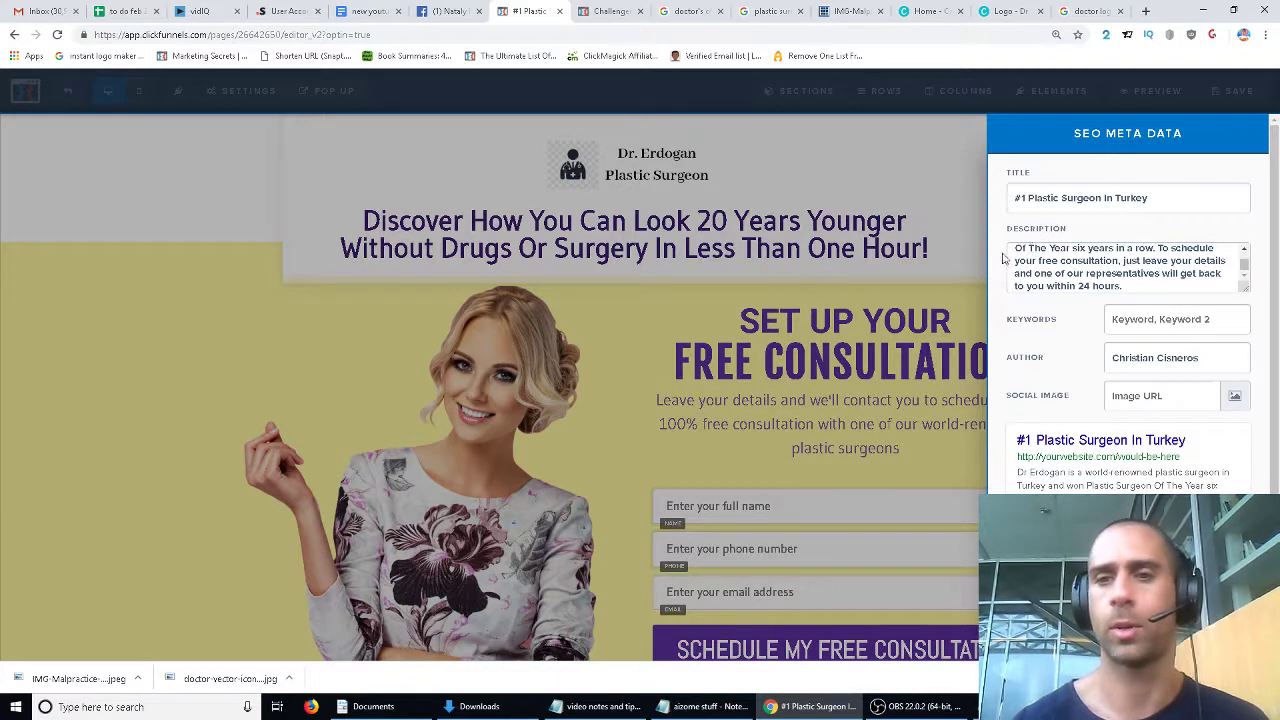
# Set the SEO keywords to "plastic surgeon" and return to editing the page.
pyautogui.click(1131, 318)
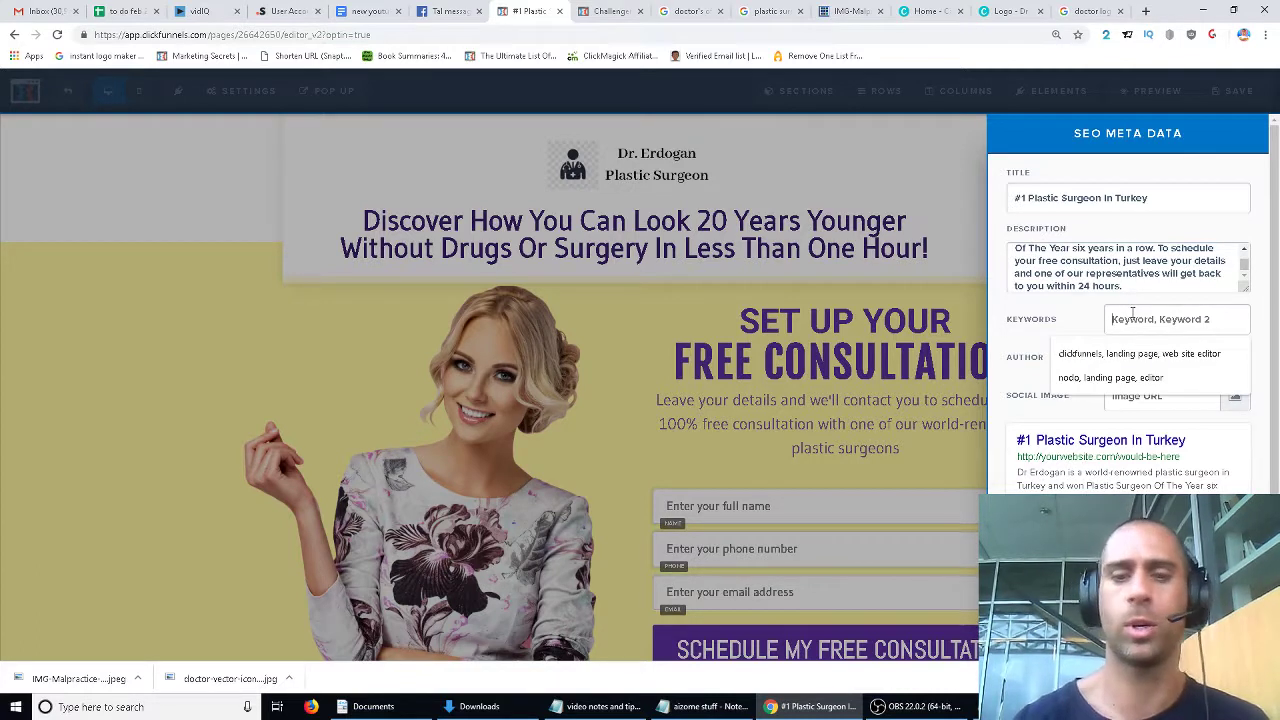
pyautogui.write('plastic surgeon')
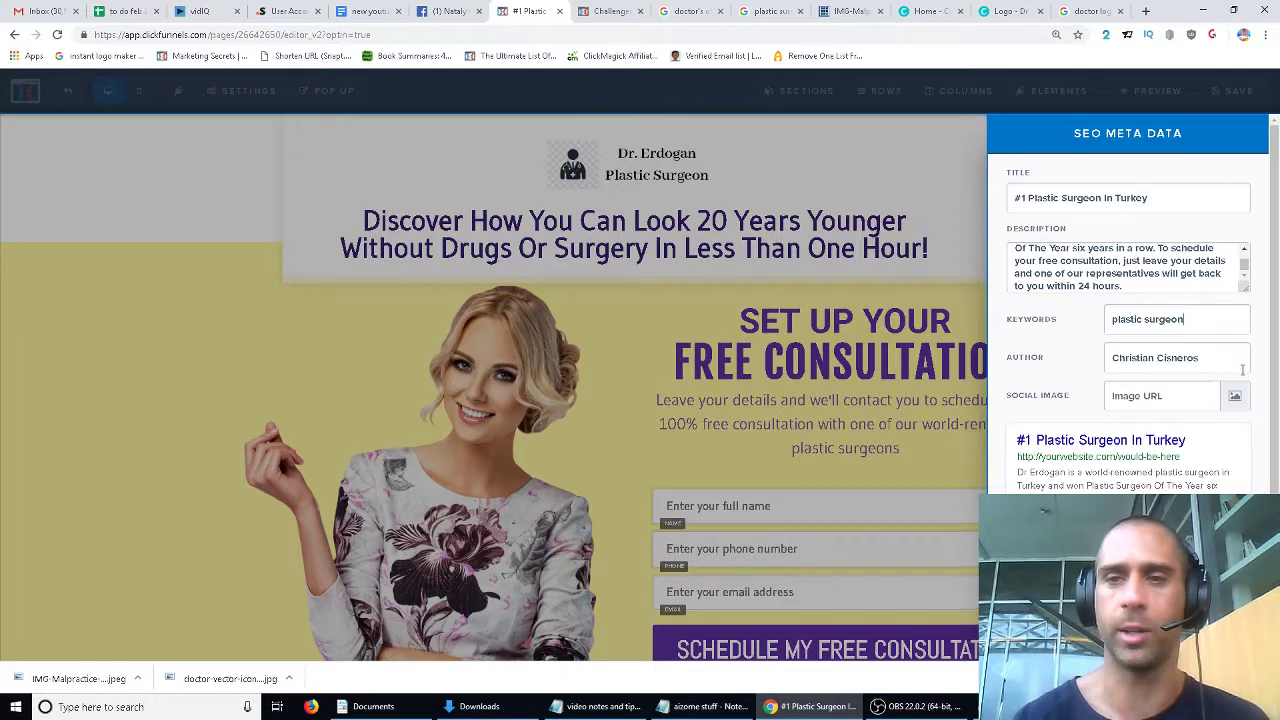
pyautogui.click(934, 163)
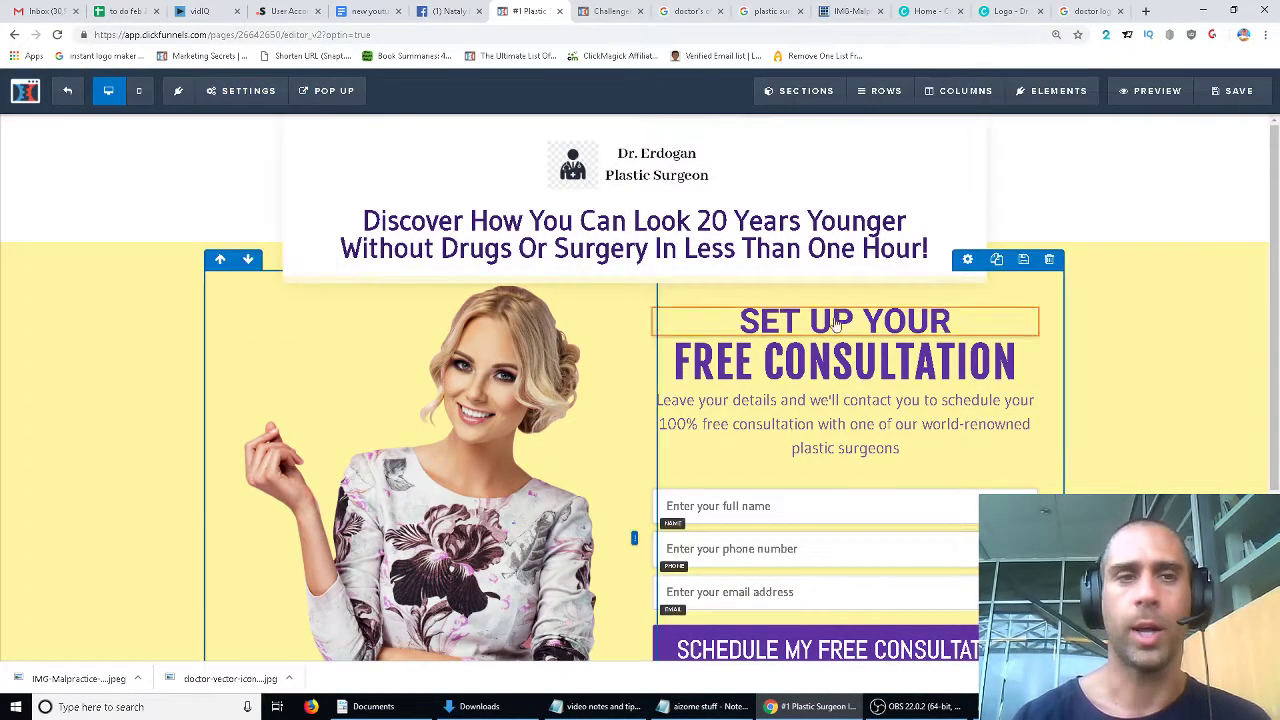
# Set the affiliate badge to Hide in the page's general settings and return to the page.
pyautogui.moveTo(248, 98)
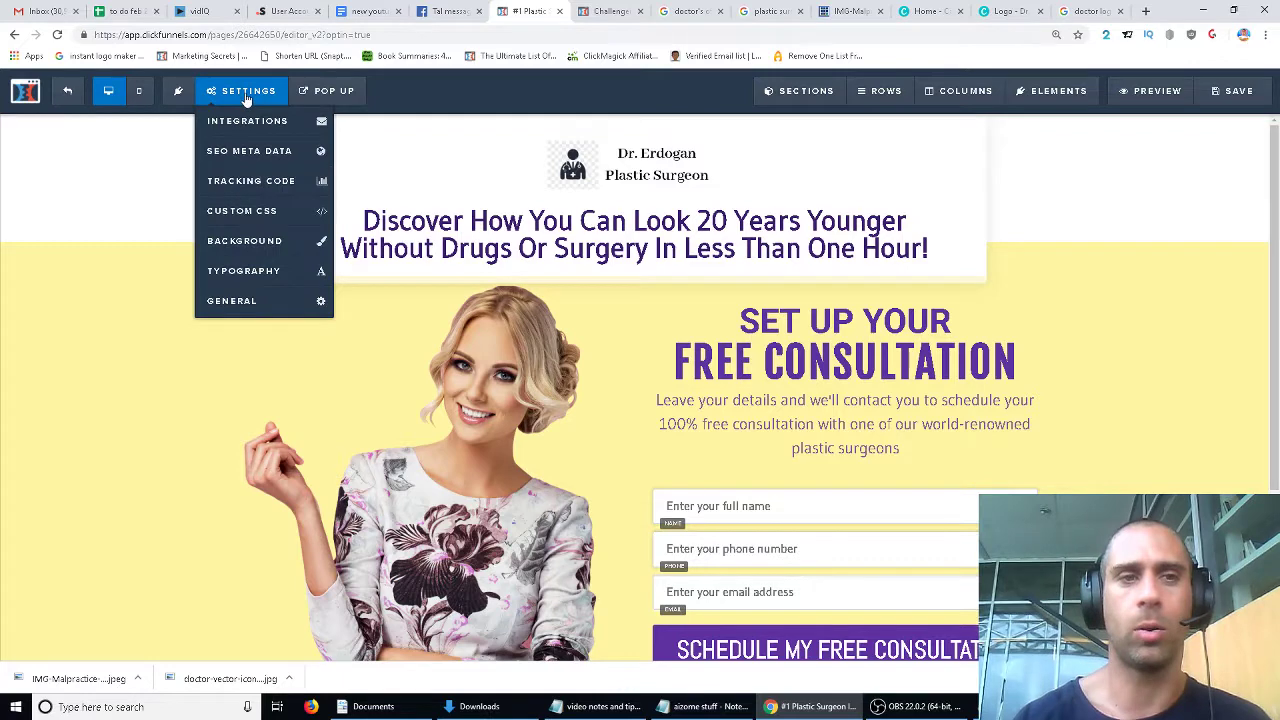
pyautogui.click(232, 303)
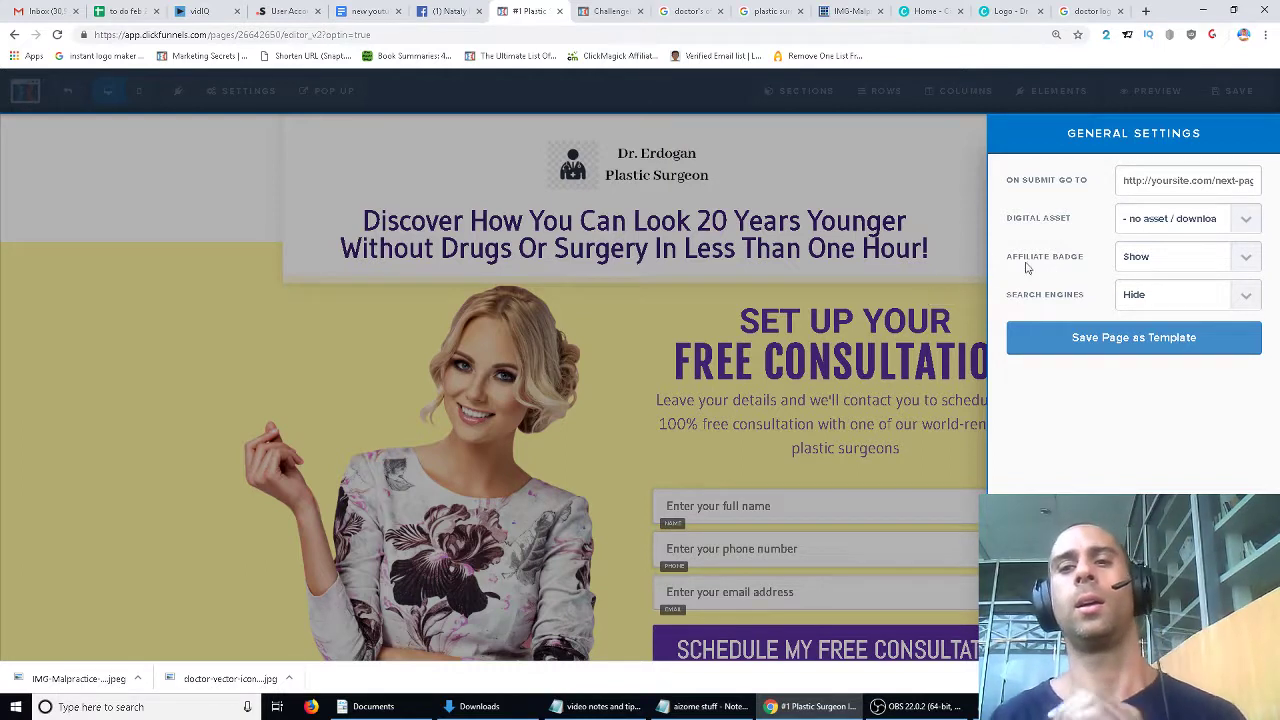
pyautogui.click(1155, 258)
pyautogui.click(1168, 287)
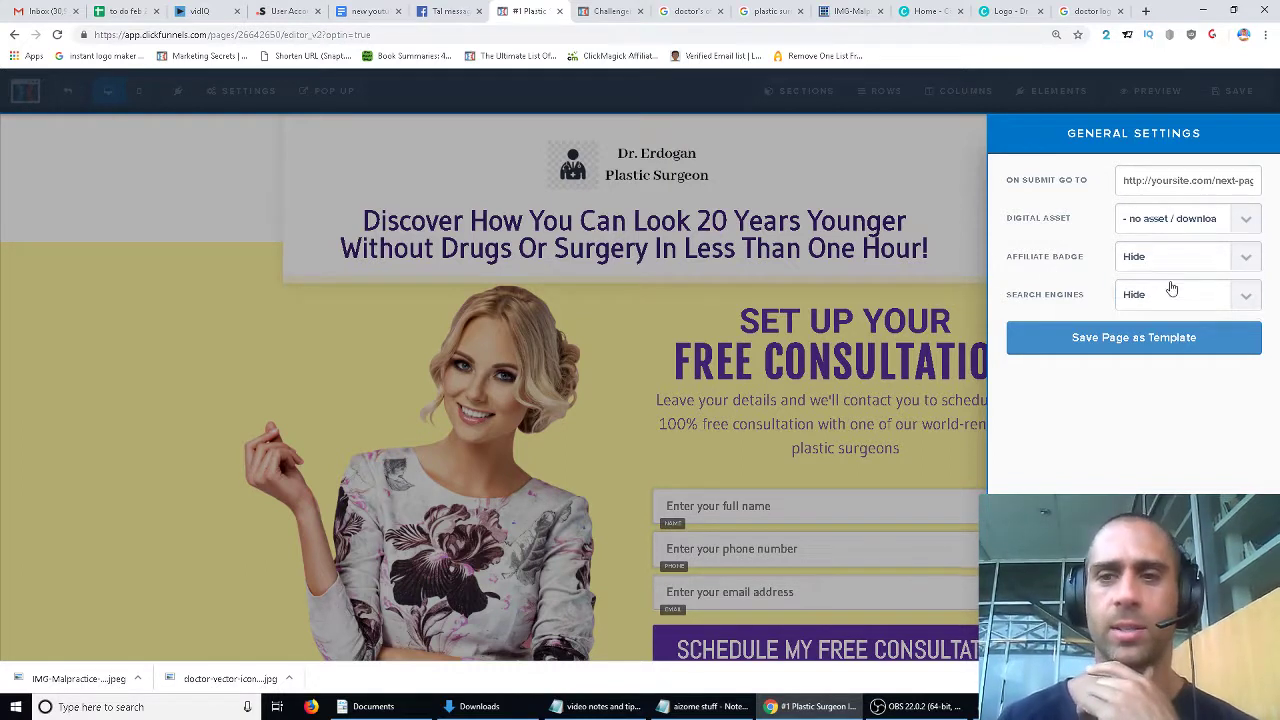
pyautogui.click(966, 227)
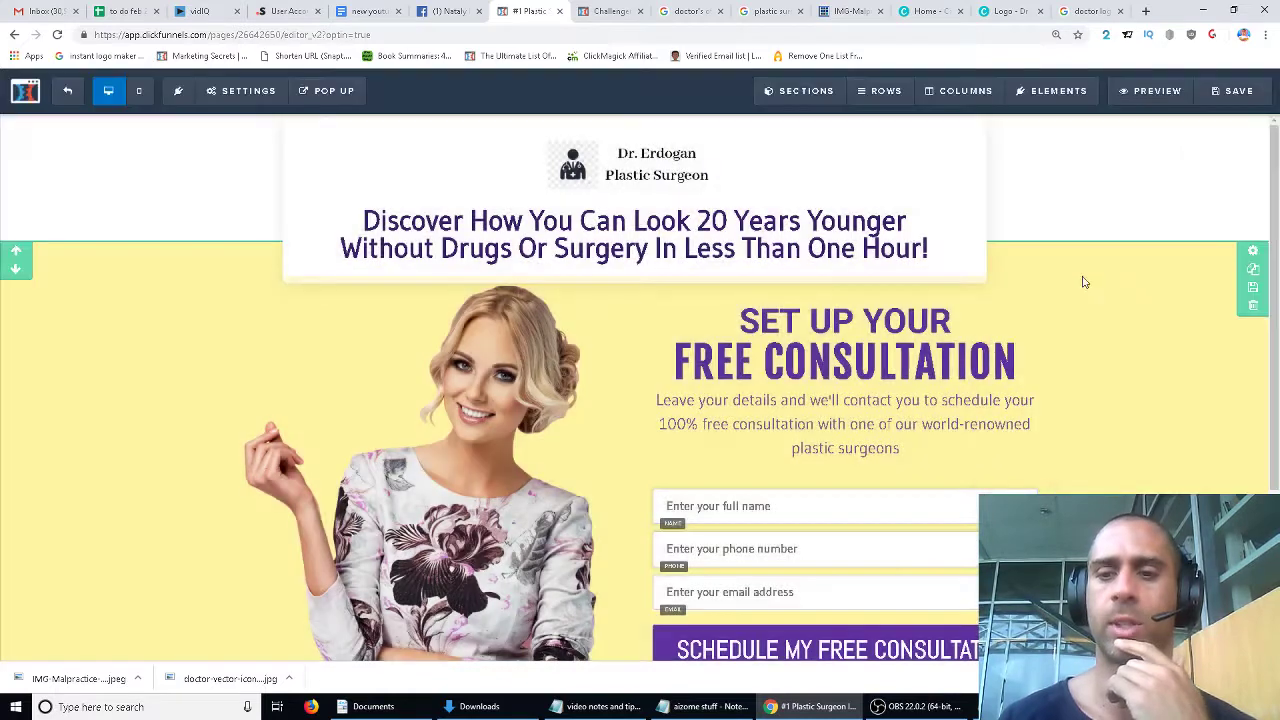
# Save the squeeze page, leave the editor for the funnel overview, and close the unneeded browser tab.
pyautogui.scroll(-3, 1110, 290)
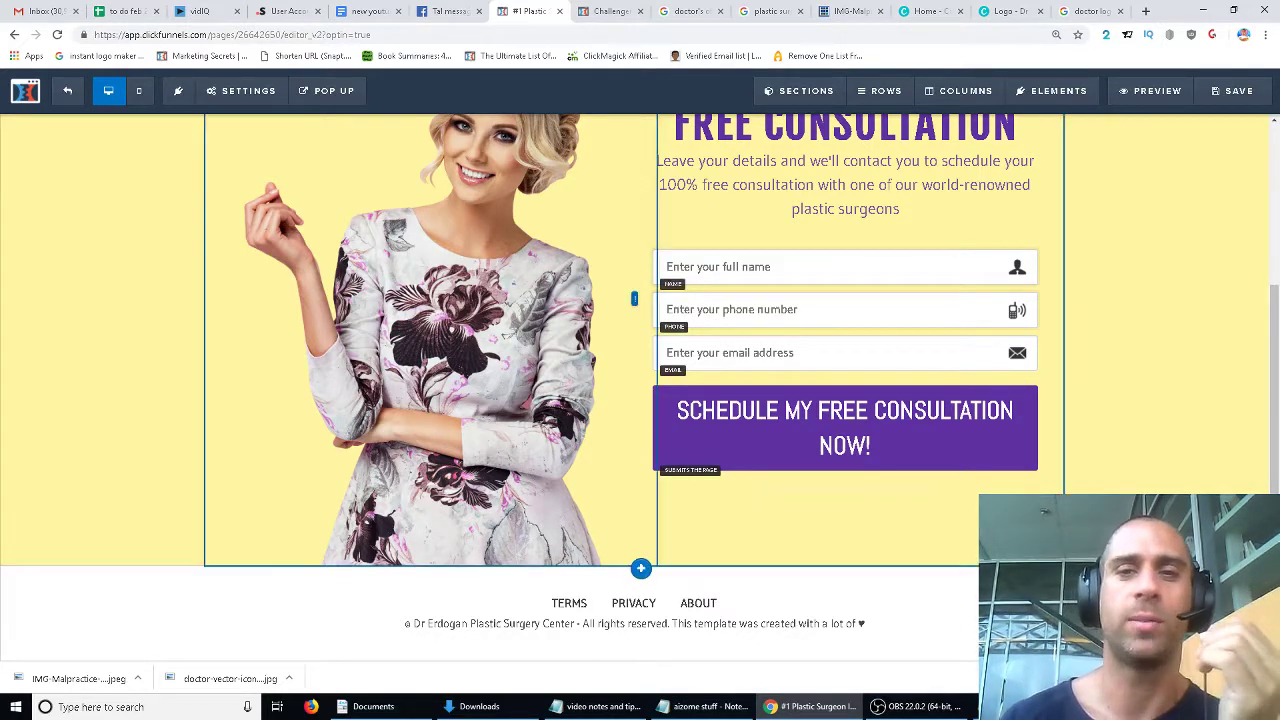
pyautogui.scroll(1, 749, 440)
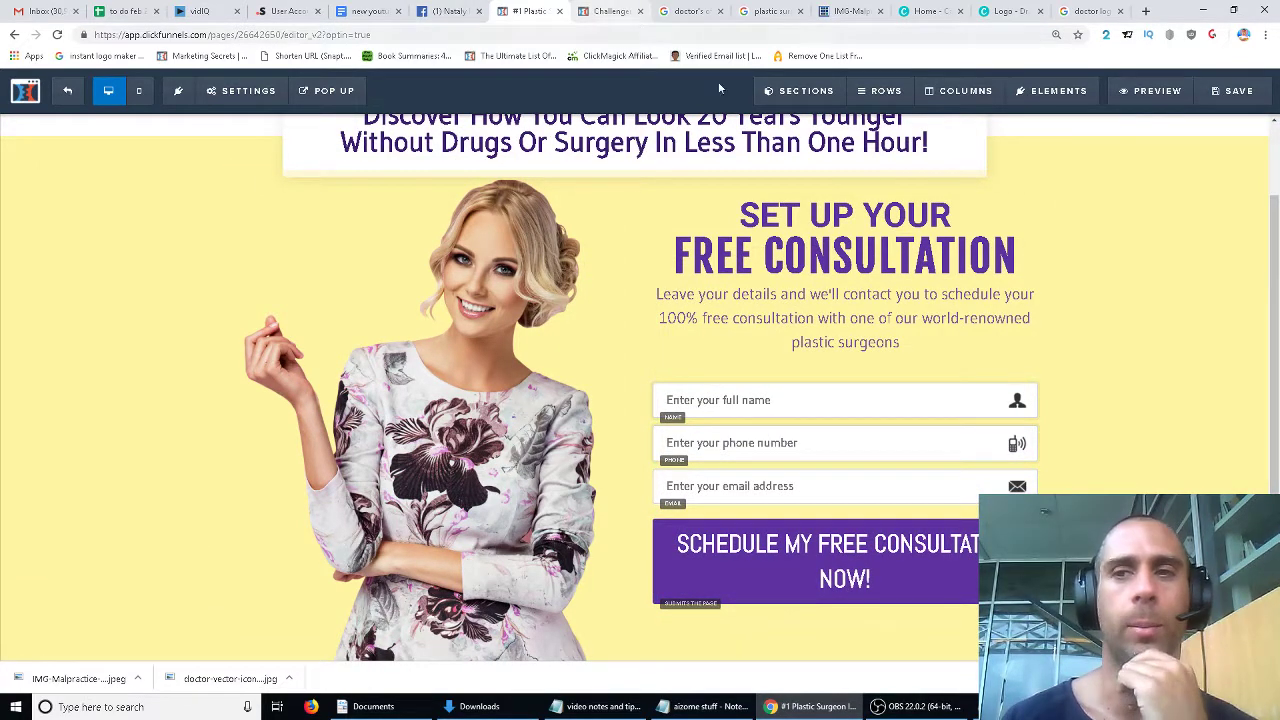
pyautogui.scroll(1, 808, 370)
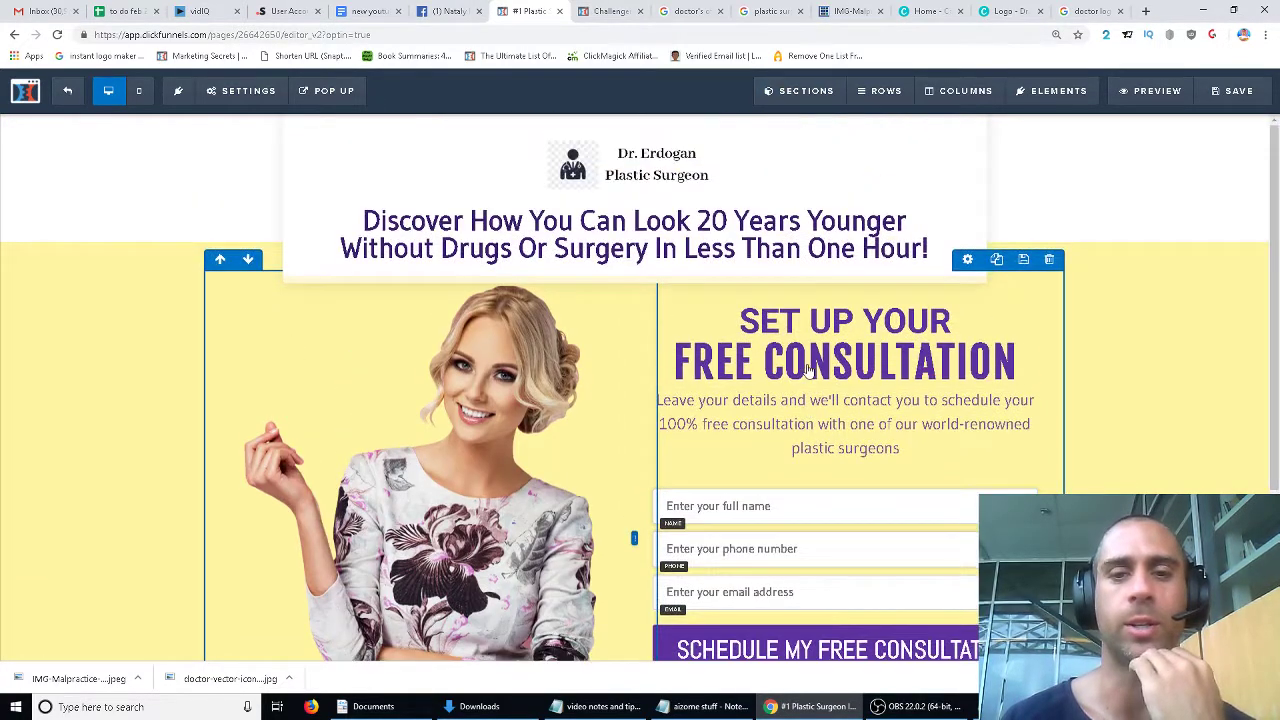
pyautogui.click(1236, 90)
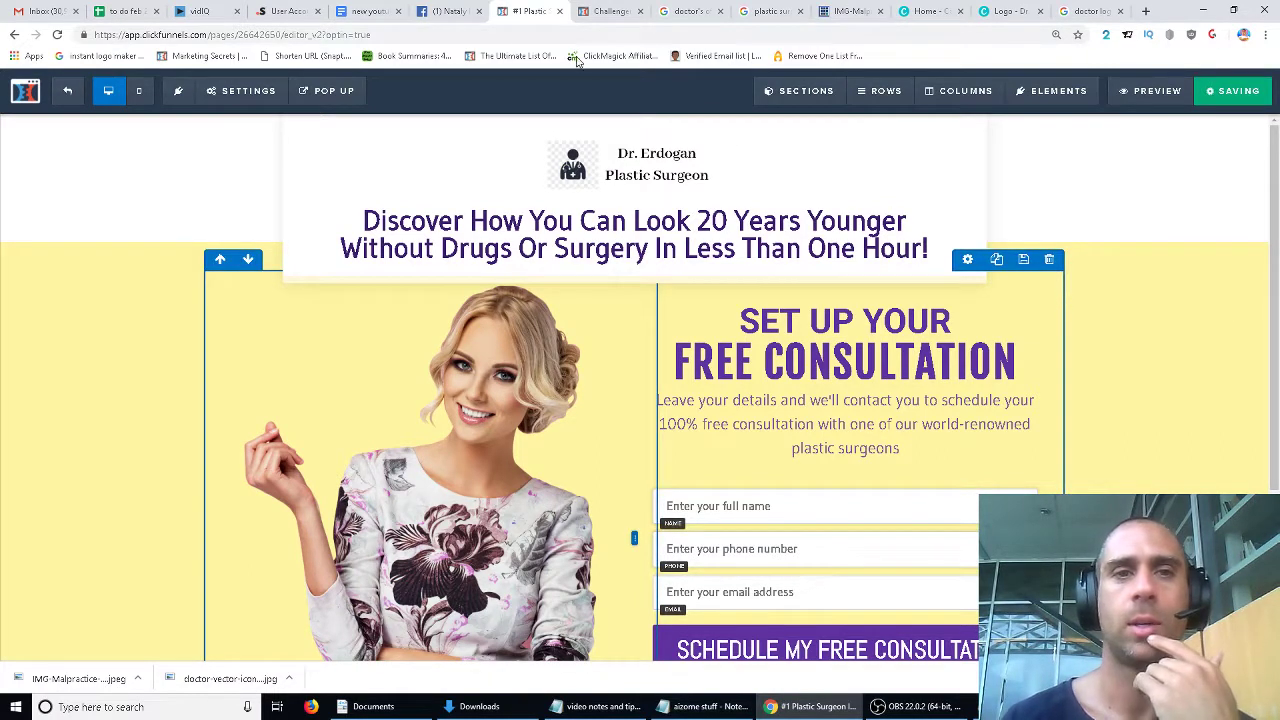
pyautogui.click(82, 98)
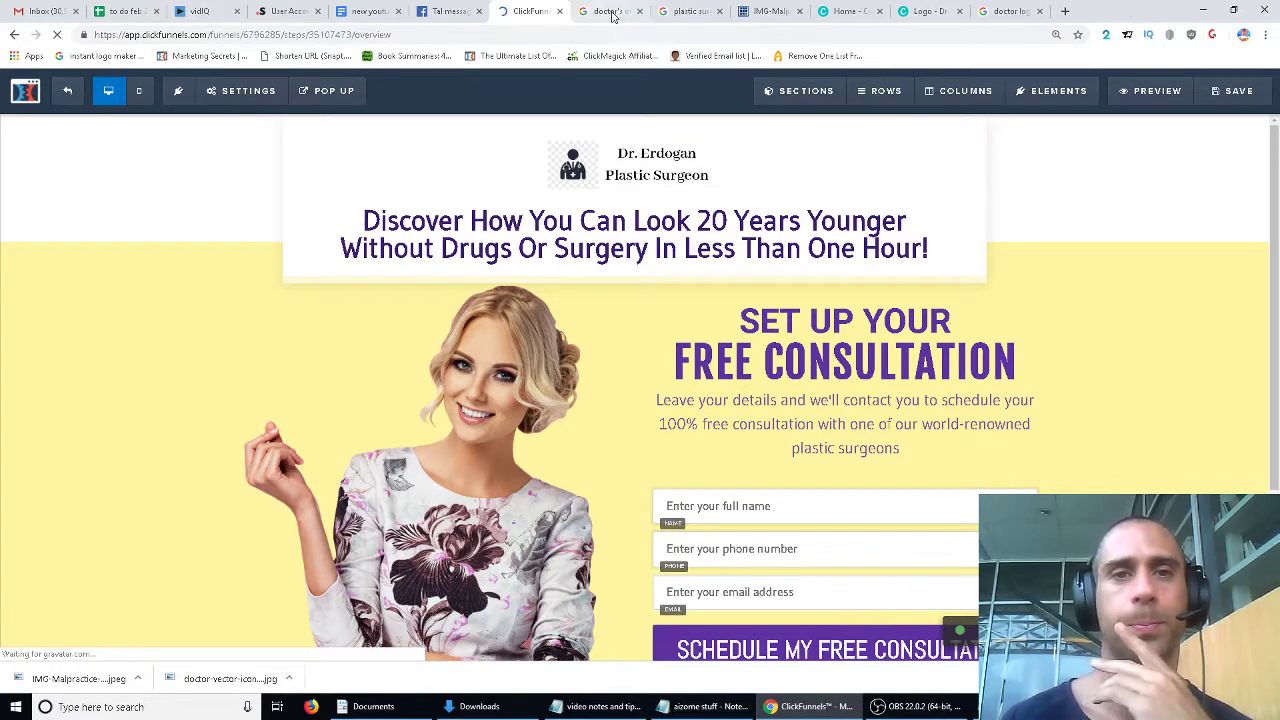
pyautogui.click(640, 11)
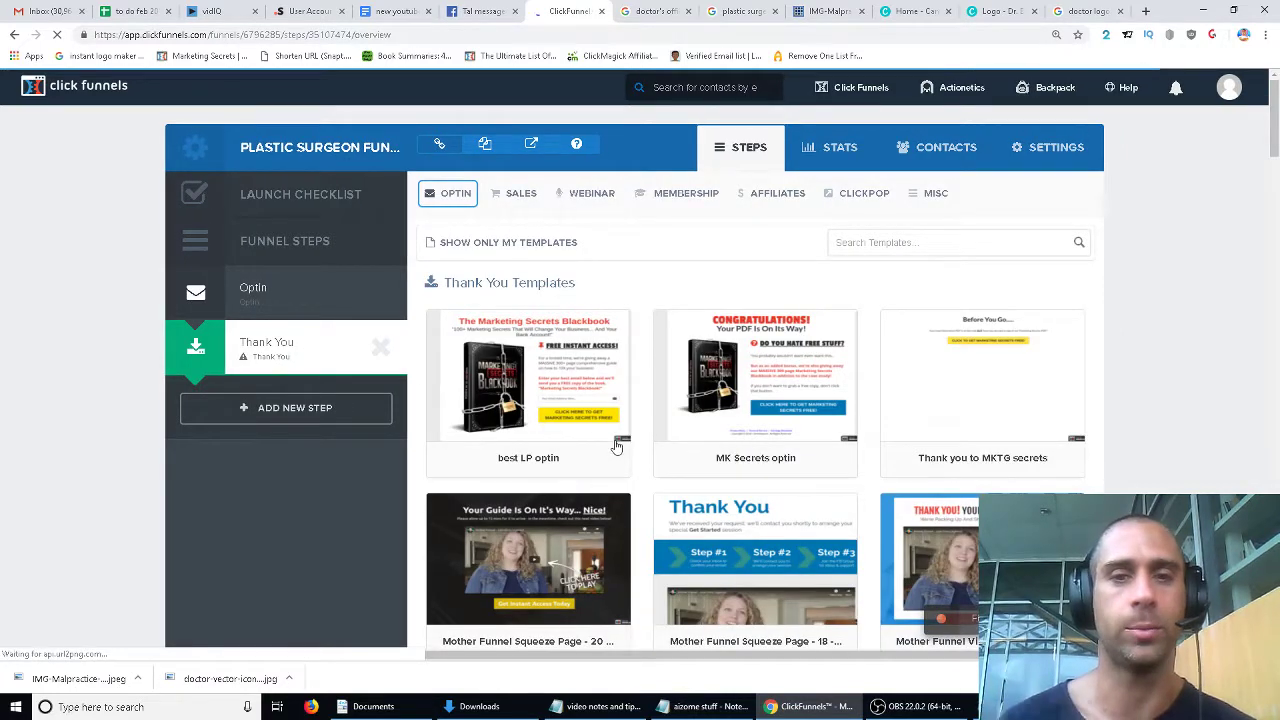
# Apply the "Mother Funnel Squeeze Page - 10" thank-you template to the Thank You step and open that page for editing.
pyautogui.scroll(-2, 617, 447)
pyautogui.scroll(2, 455, 212)
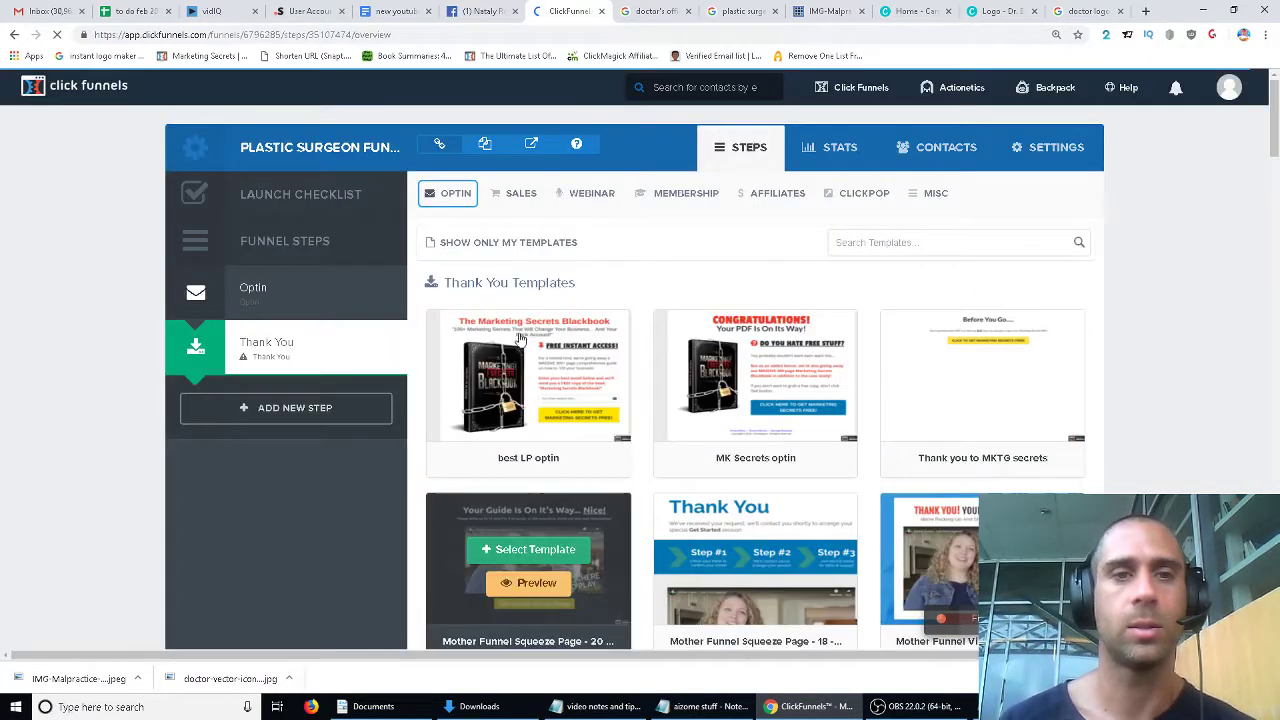
pyautogui.click(455, 195)
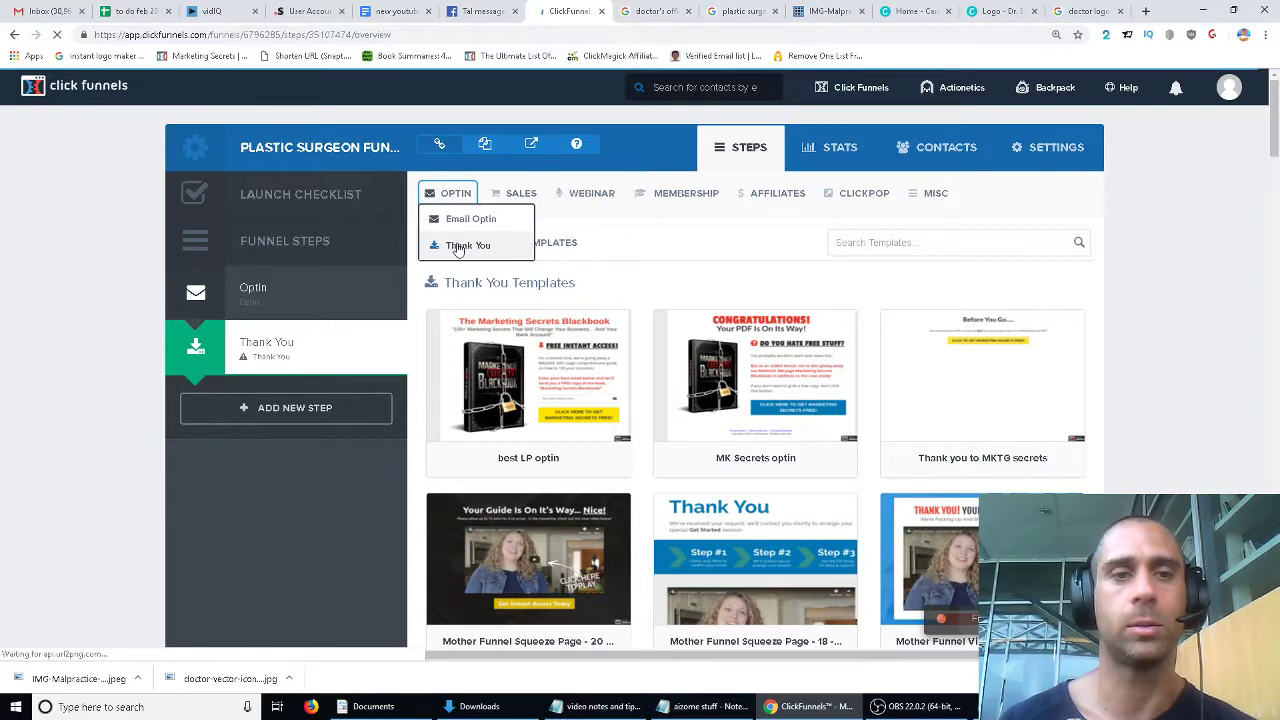
pyautogui.click(465, 246)
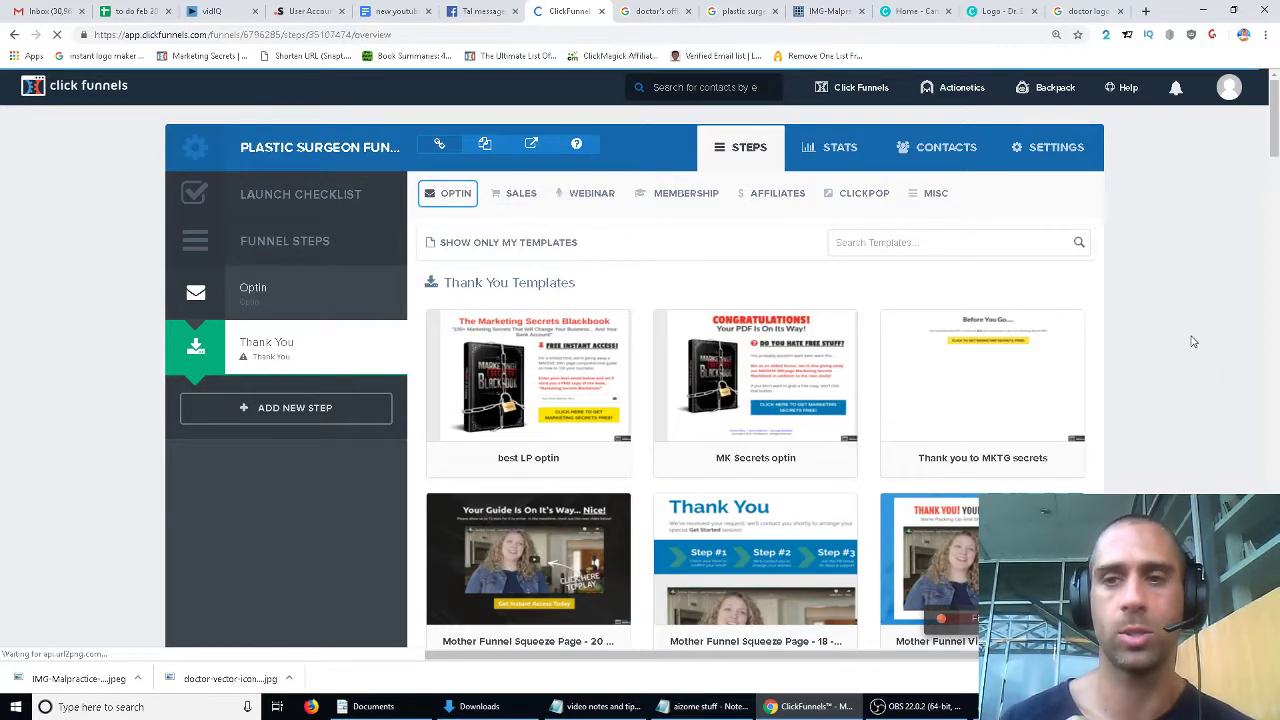
pyautogui.scroll(-3, 1229, 346)
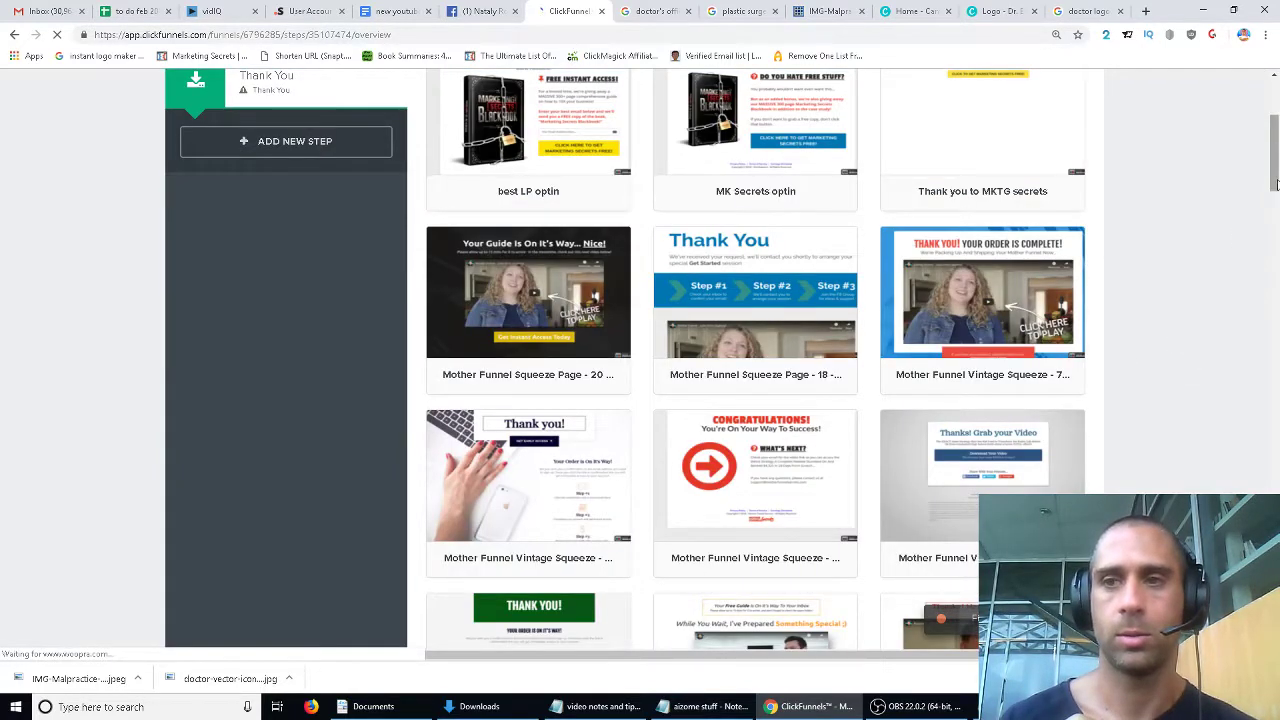
pyautogui.scroll(-7, 1276, 184)
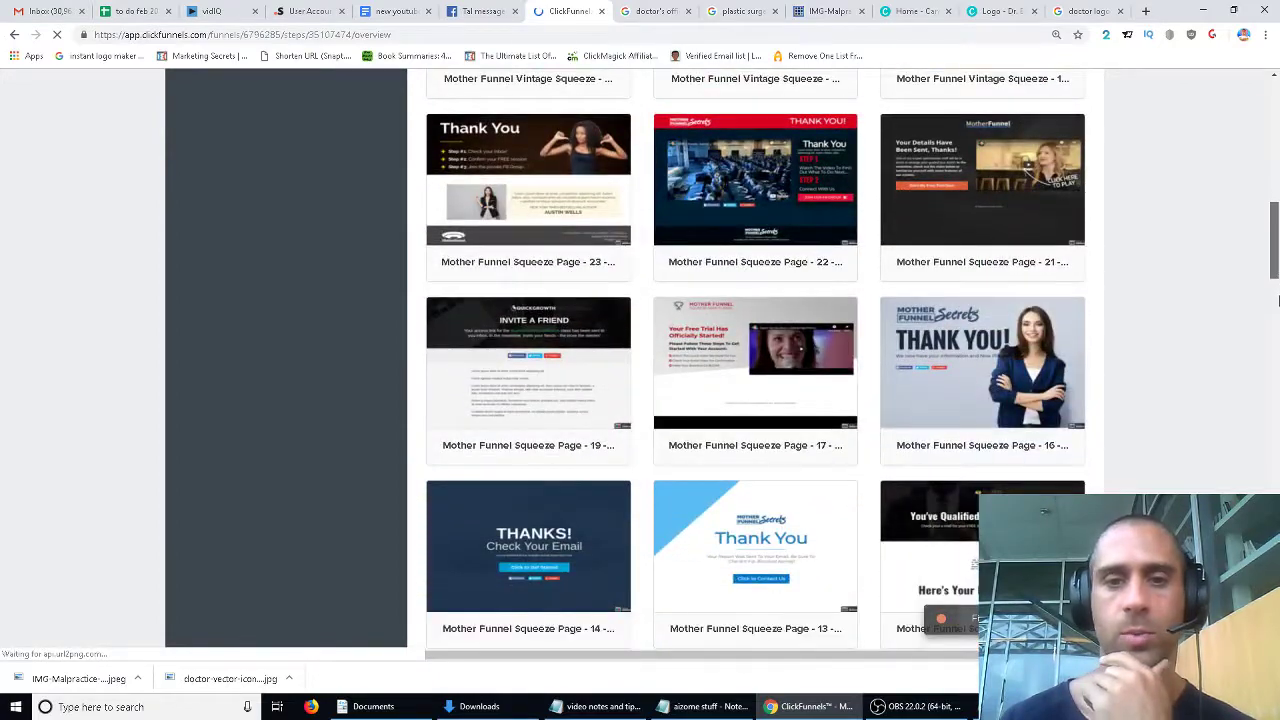
pyautogui.scroll(-3, 1278, 300)
pyautogui.moveTo(810, 435)
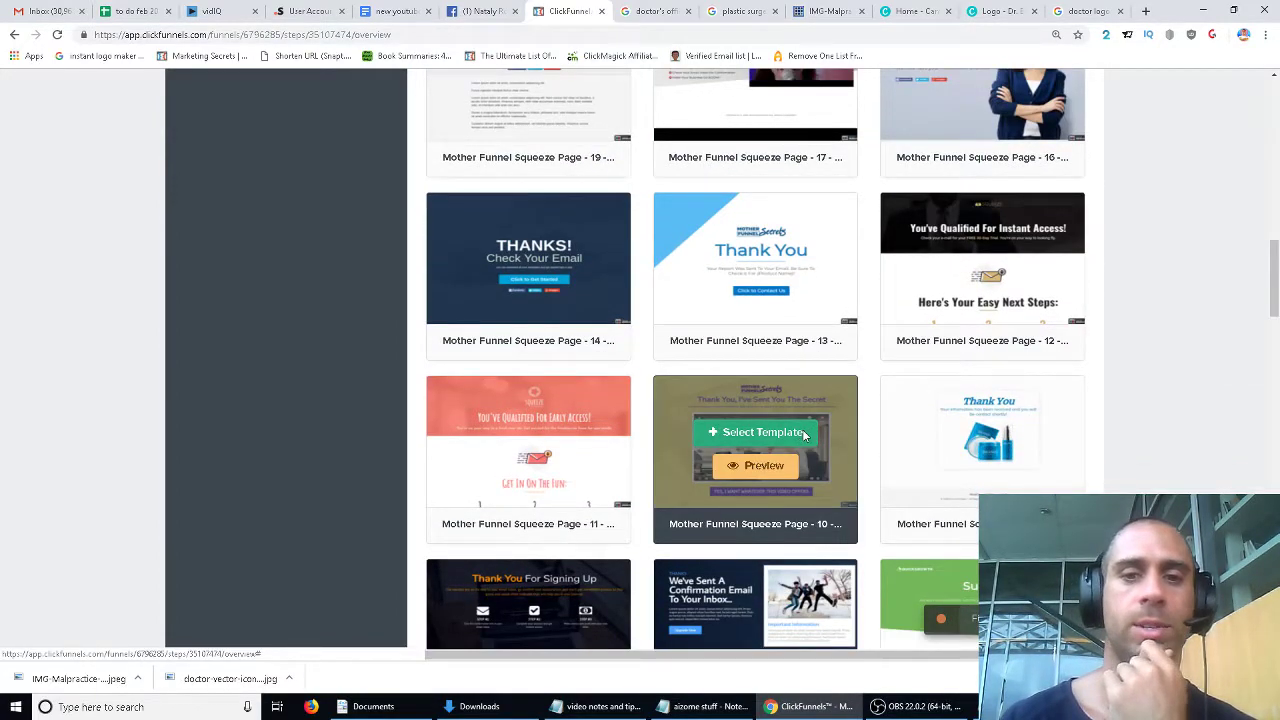
pyautogui.click(806, 434)
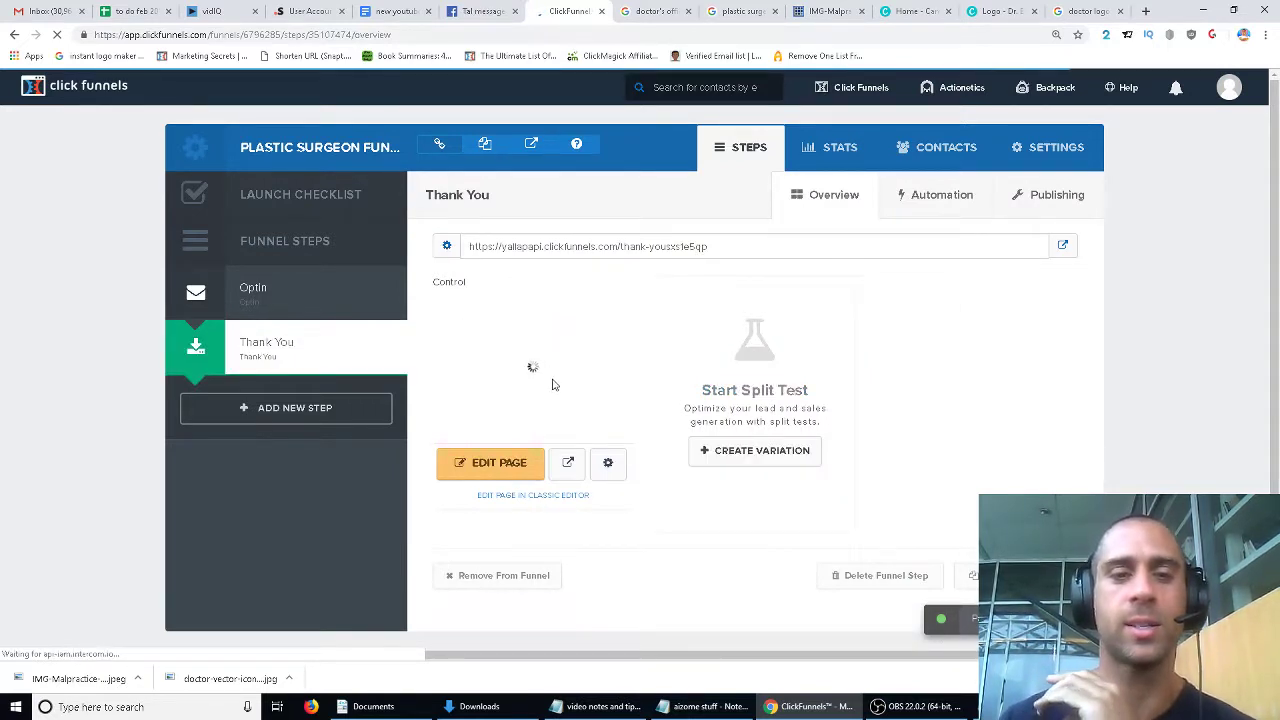
pyautogui.click(519, 469)
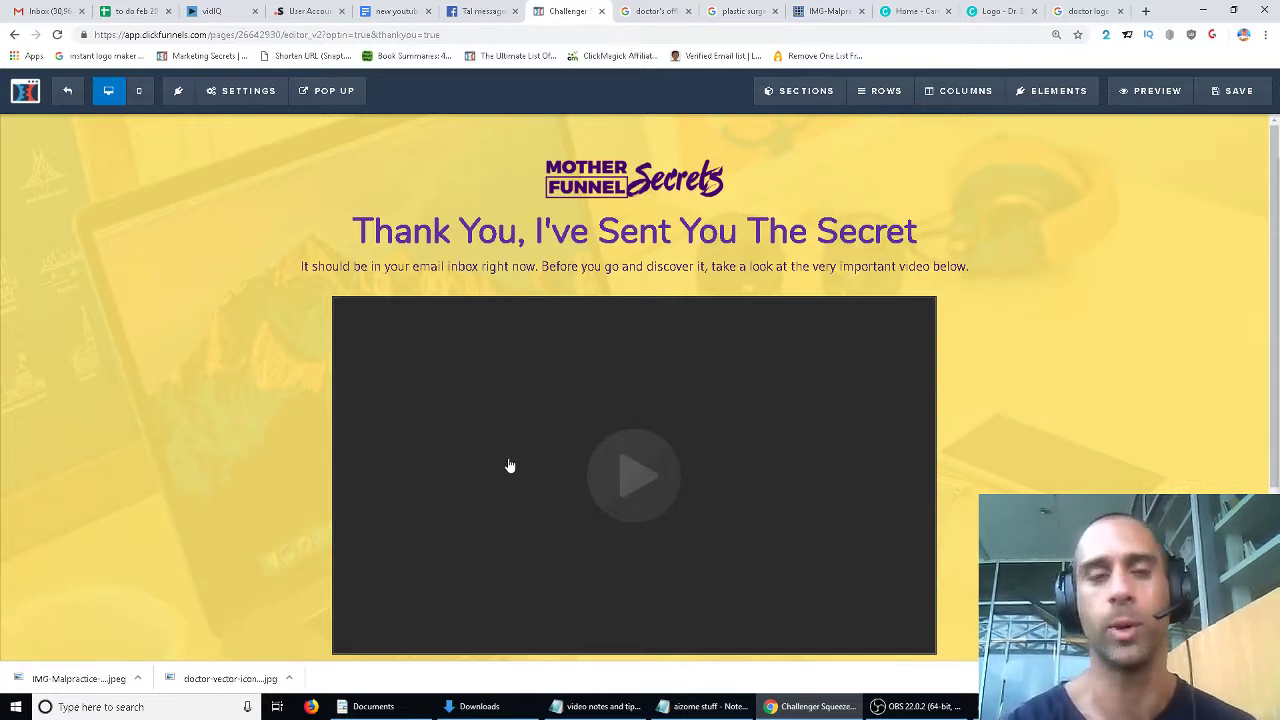
# Replace the Mother Funnel Secrets logo with the doctor's plastic surgeon logo from the uploaded images.
pyautogui.rightClick(617, 182)
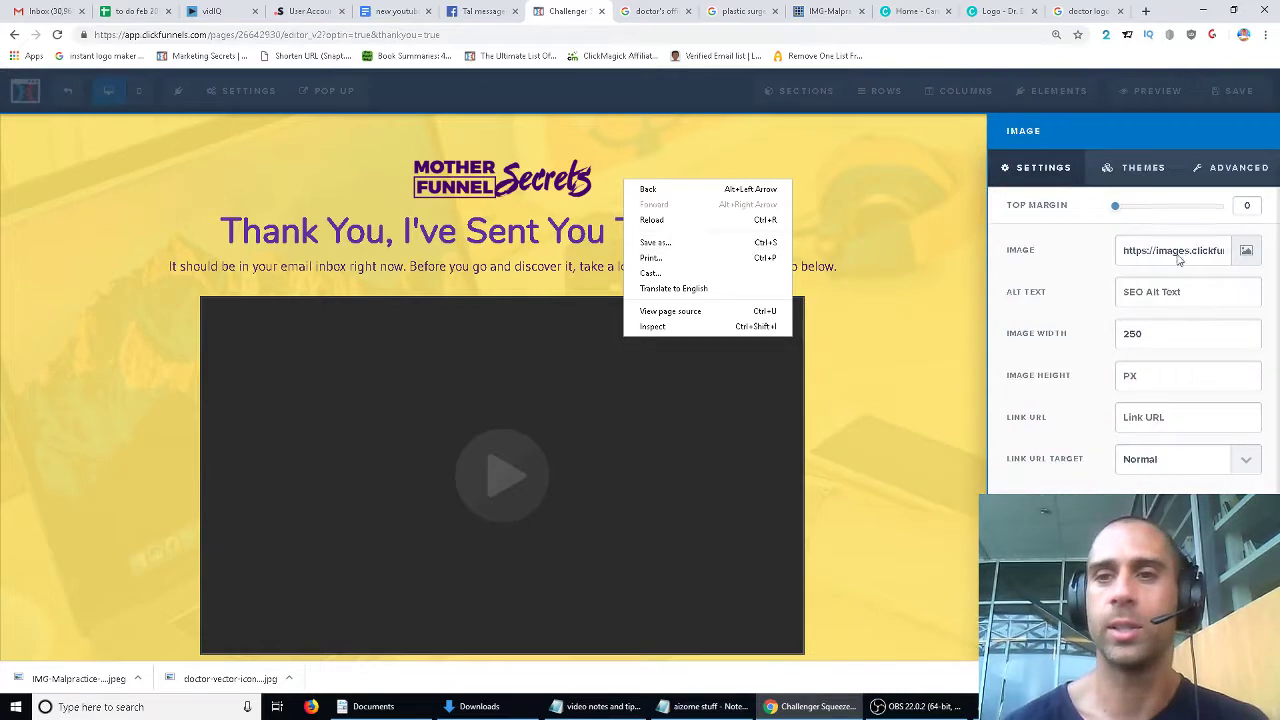
pyautogui.click(1247, 255)
pyautogui.click(1247, 255)
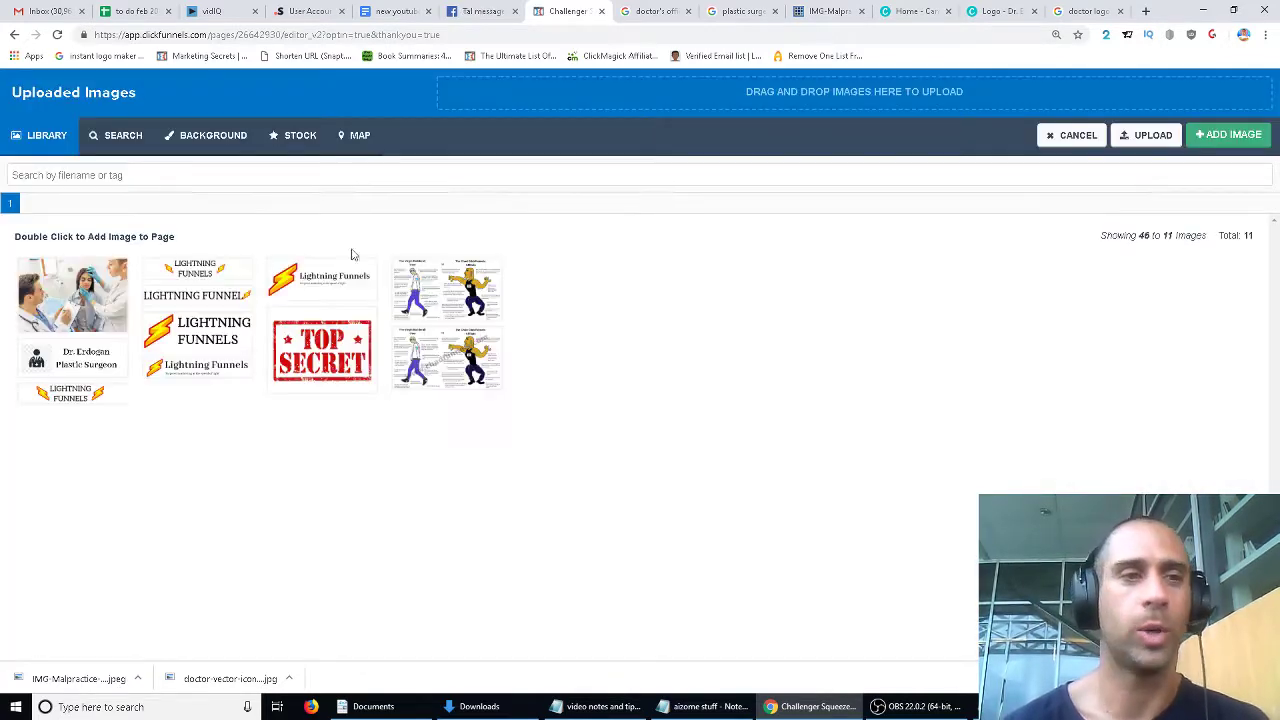
pyautogui.doubleClick(100, 364)
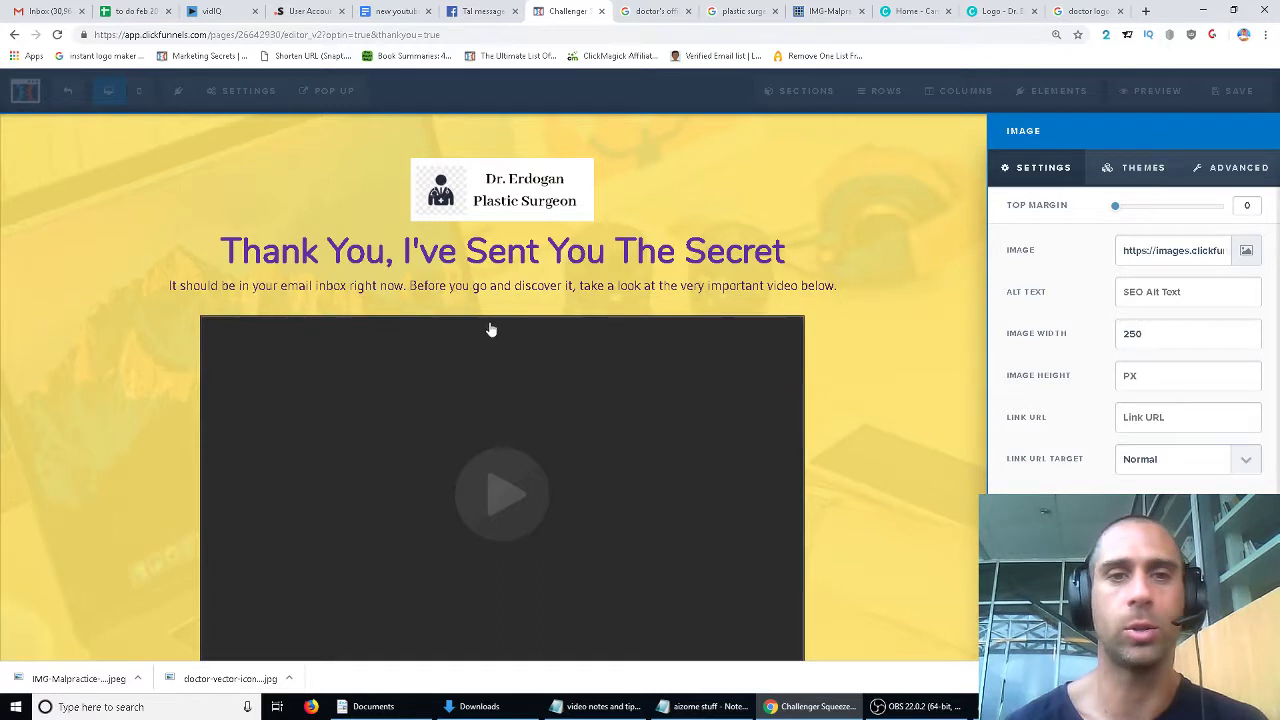
# Replace the thank-you page headline with "Congratulations!".
pyautogui.click(525, 255)
pyautogui.click(584, 255)
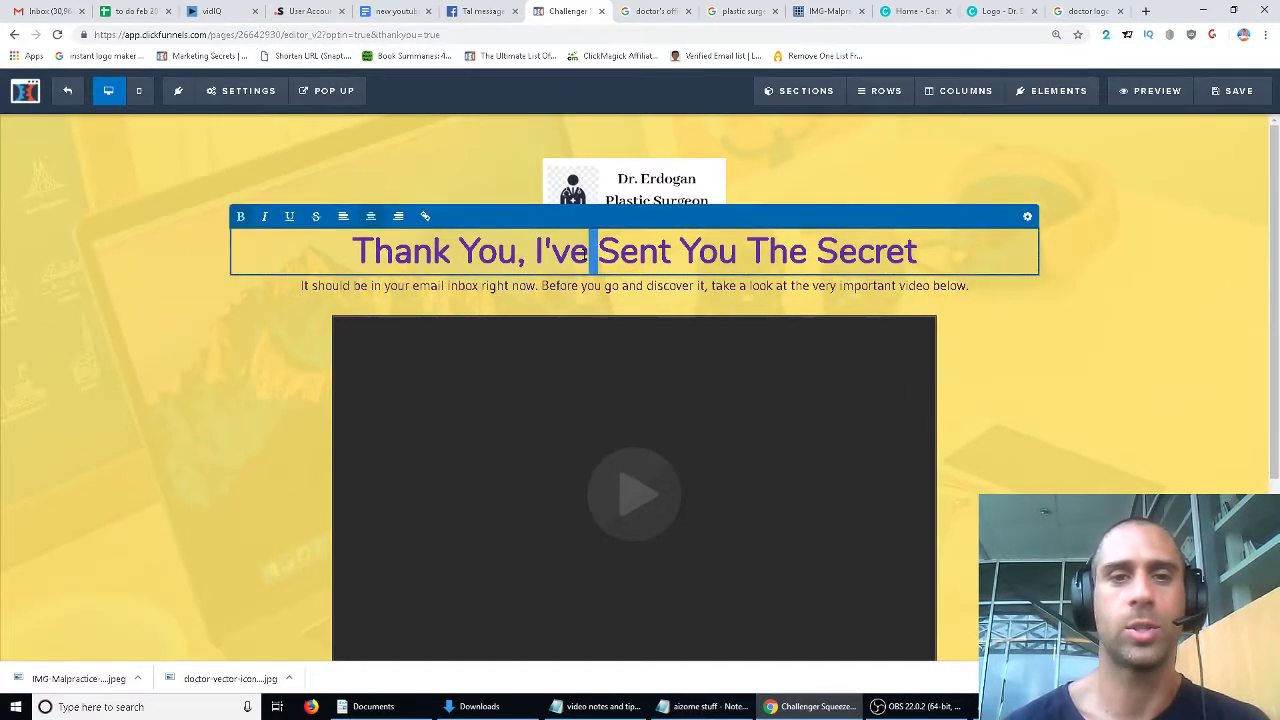
pyautogui.hotkey('ctrl', 'a')
pyautogui.write('Congraut')
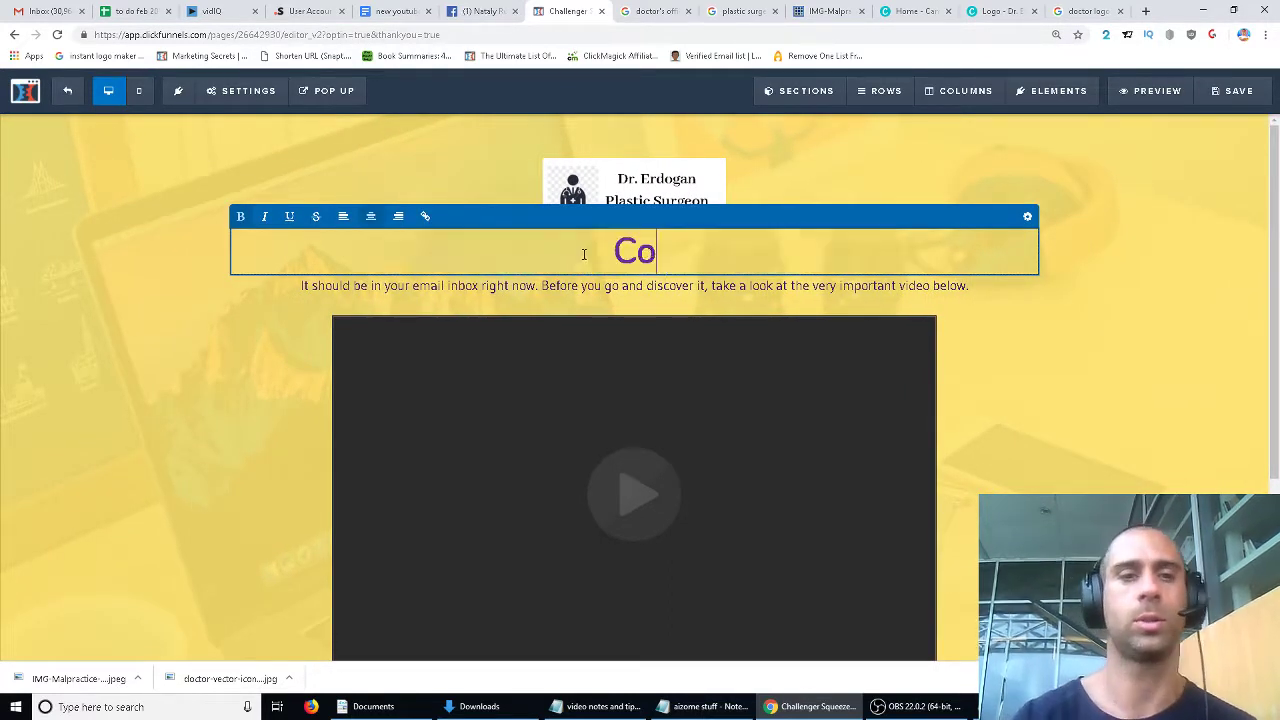
pyautogui.press('BackSpace')
pyautogui.press('BackSpace')
pyautogui.write('tua')
pyautogui.press('BackSpace')
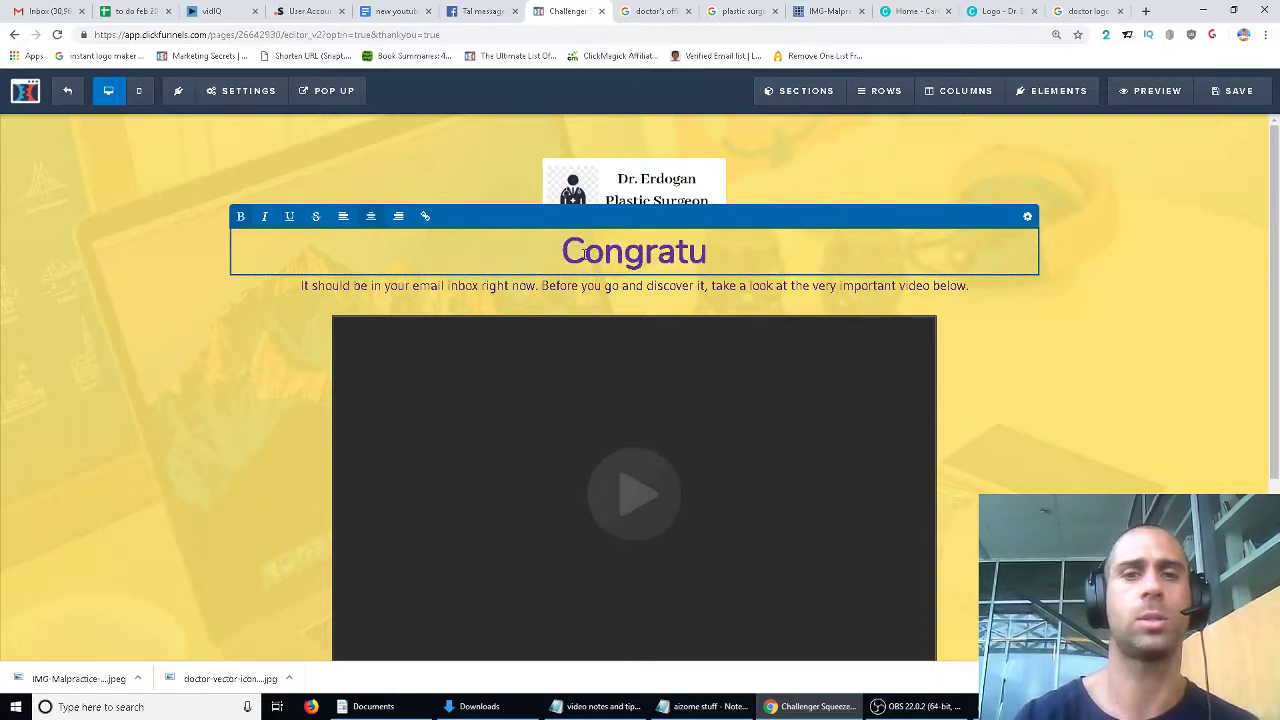
pyautogui.write('lations!')
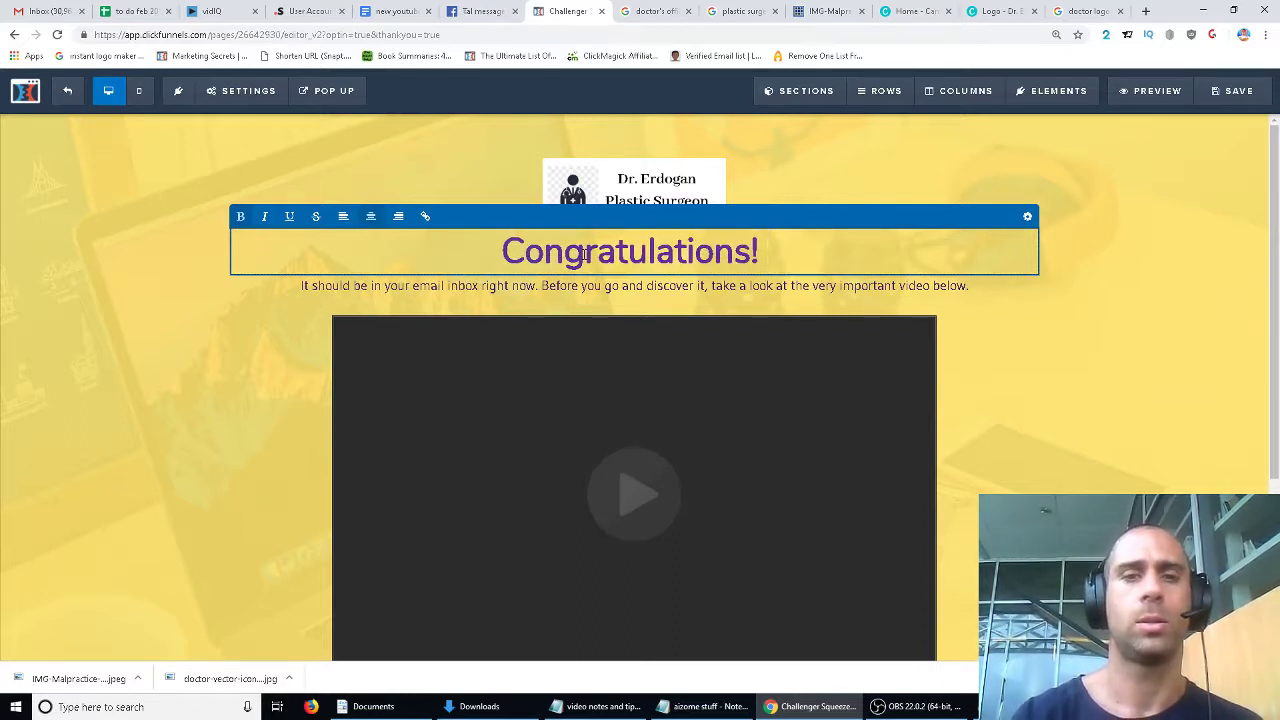
# Extend the headline with "You're one step away from your free consultation with" followed by the doctor's name.
pyautogui.write(" You're one step away ")
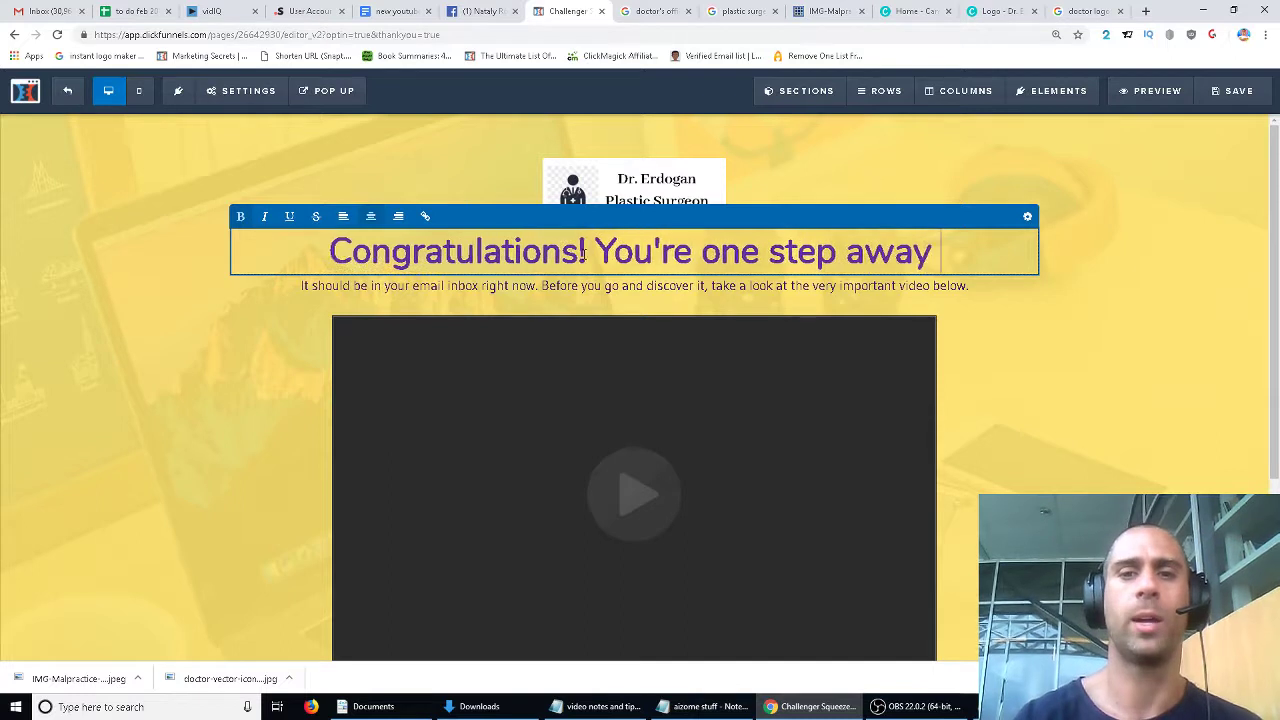
pyautogui.write('from your free consulta')
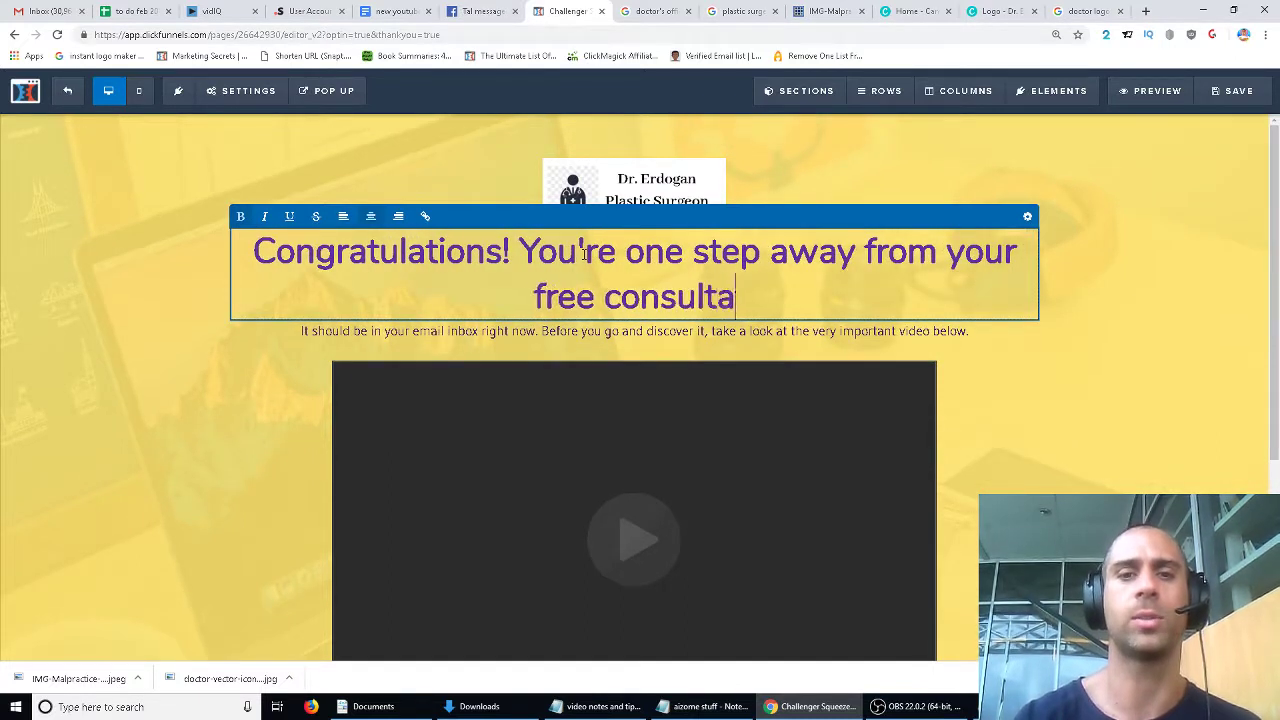
pyautogui.write('tion!')
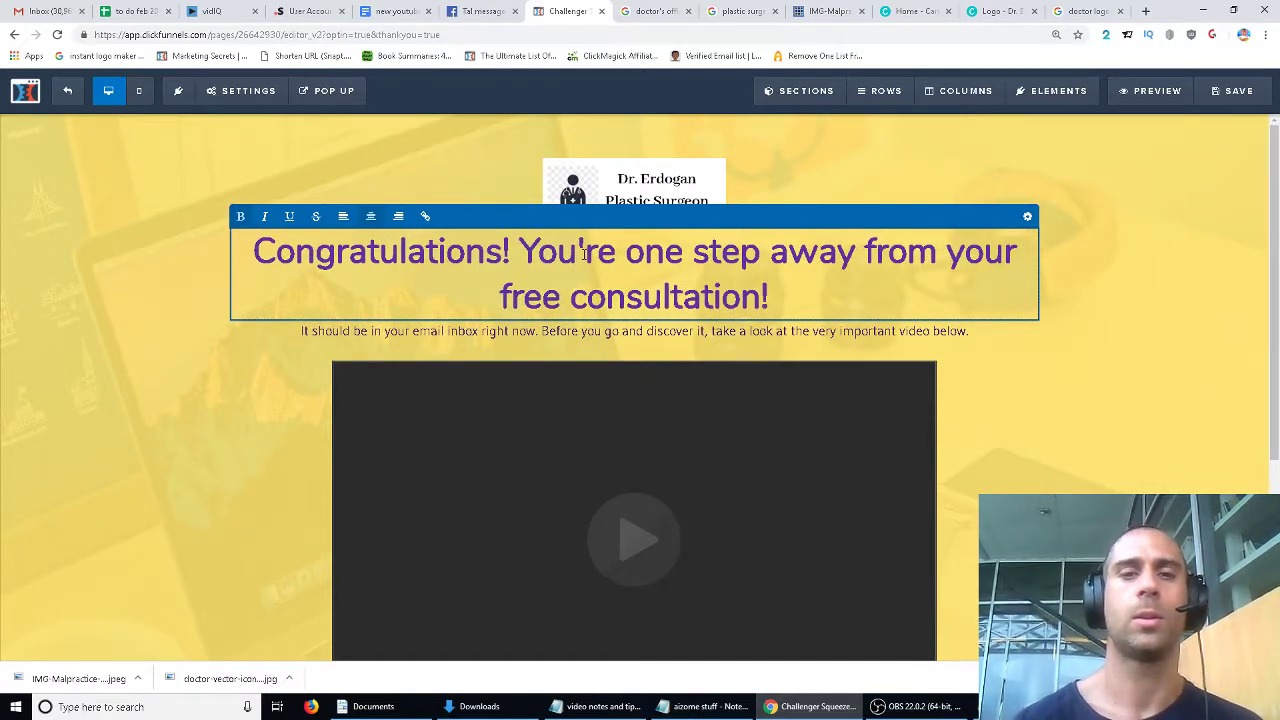
pyautogui.press('BackSpace')
pyautogui.write('with ')
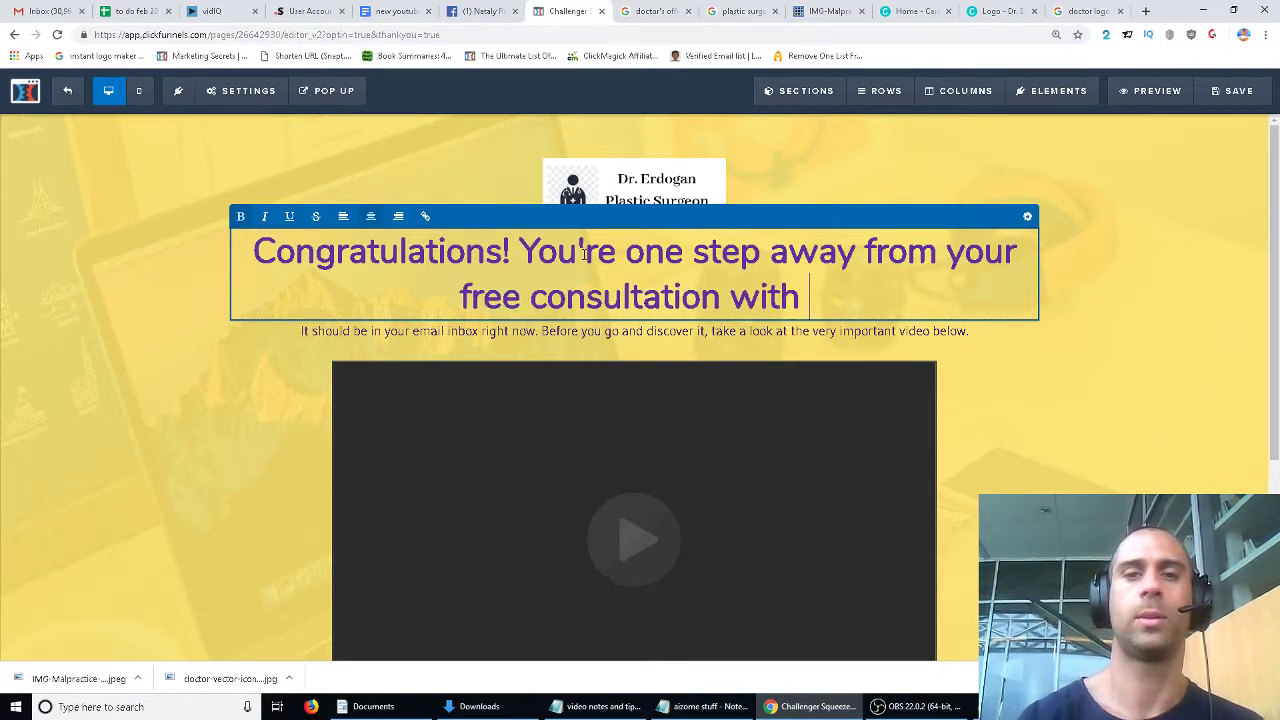
pyautogui.write('Dr. Erdogan.')
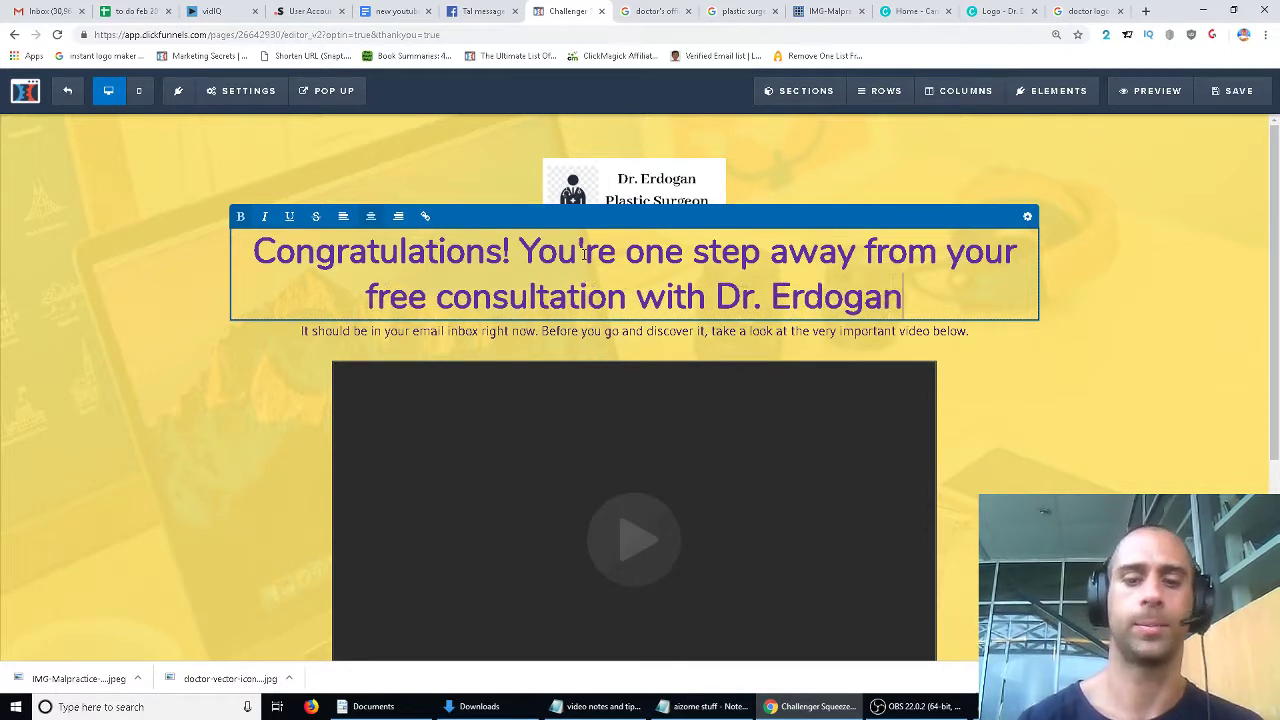
# Change the subheadline to "Your scheduling link should be in your inbox right now. Make sure you check your spam folder as well (just in case).".
pyautogui.click(330, 330)
pyautogui.tripleClick(330, 330)
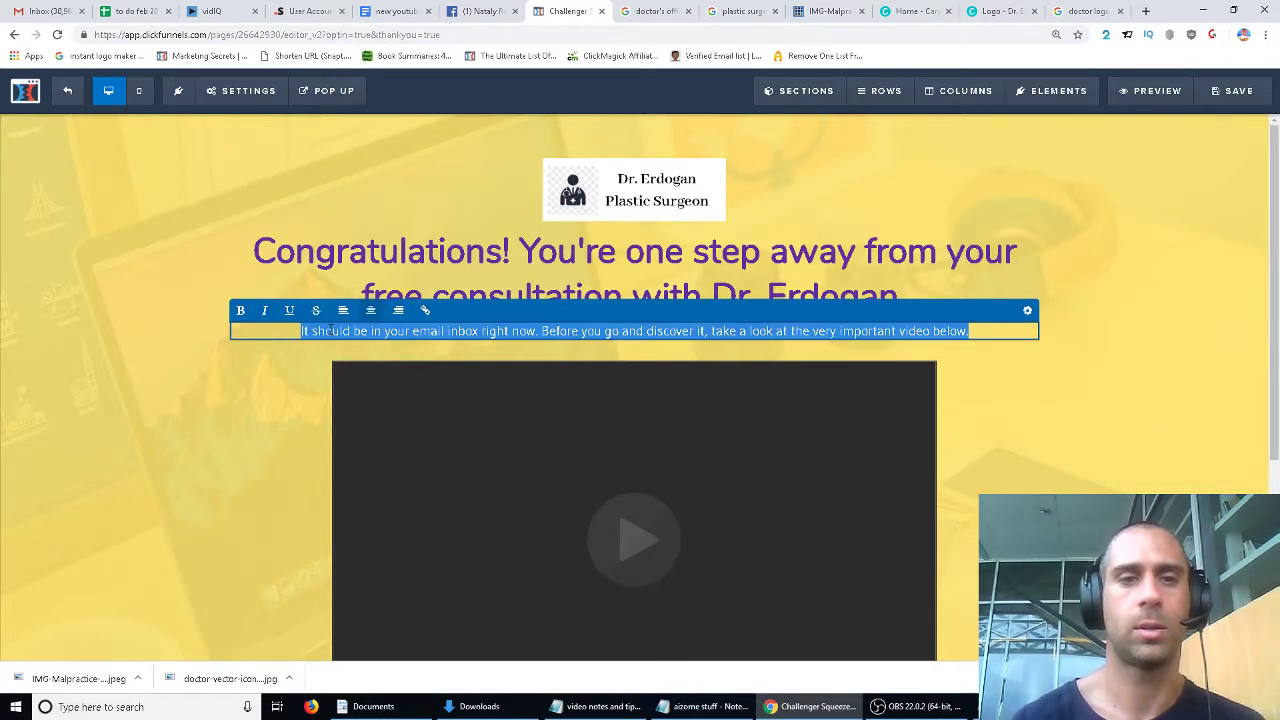
pyautogui.write('Your ')
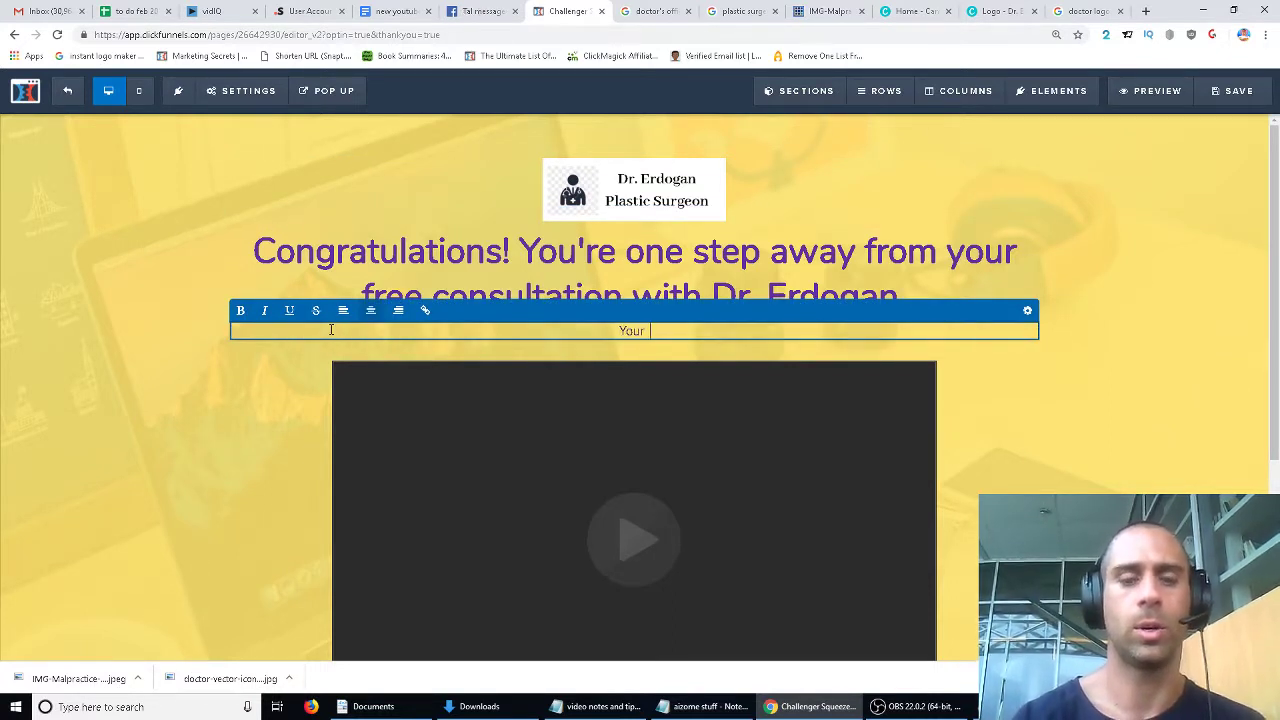
pyautogui.write('scheduling l')
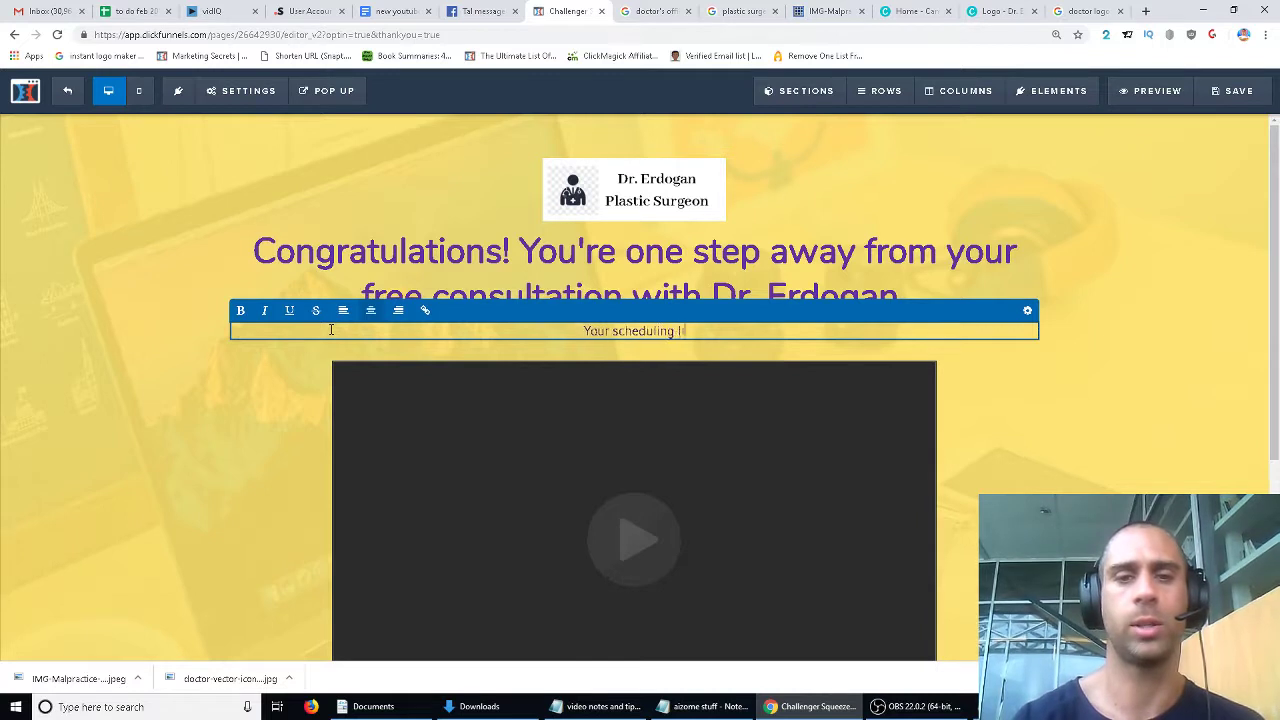
pyautogui.write('ink should be in your inbo')
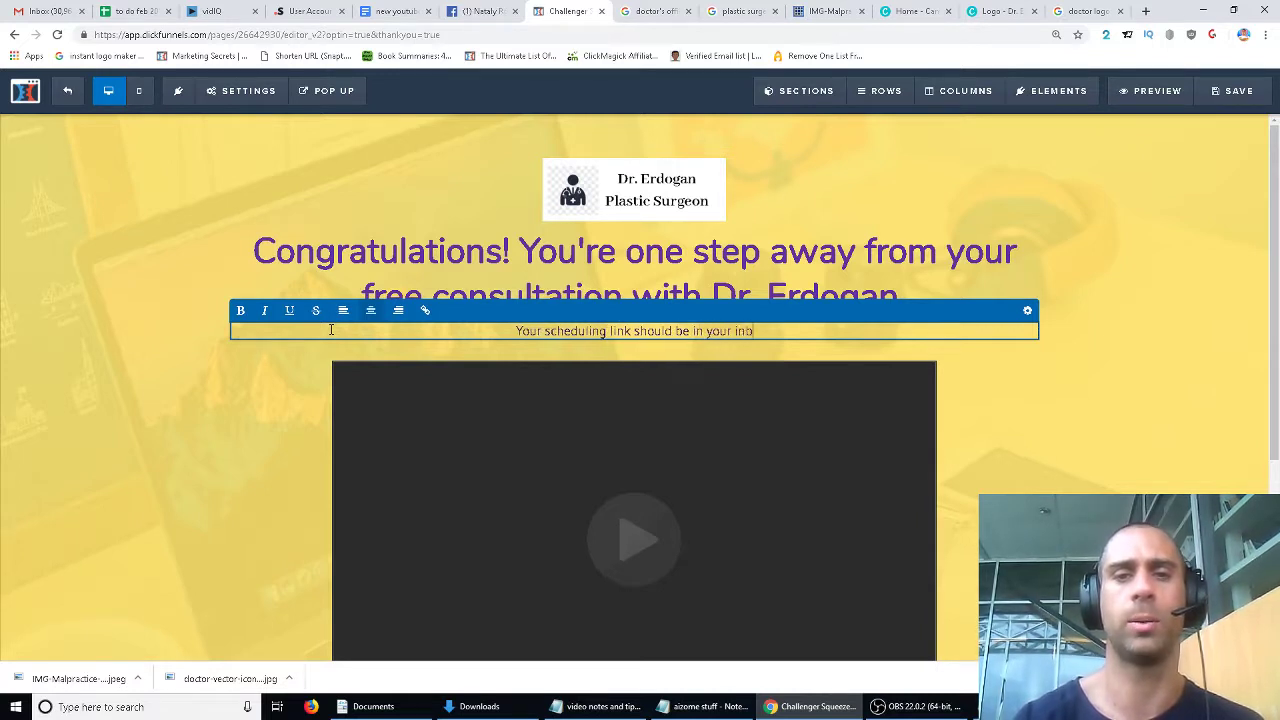
pyautogui.write('x right now. ')
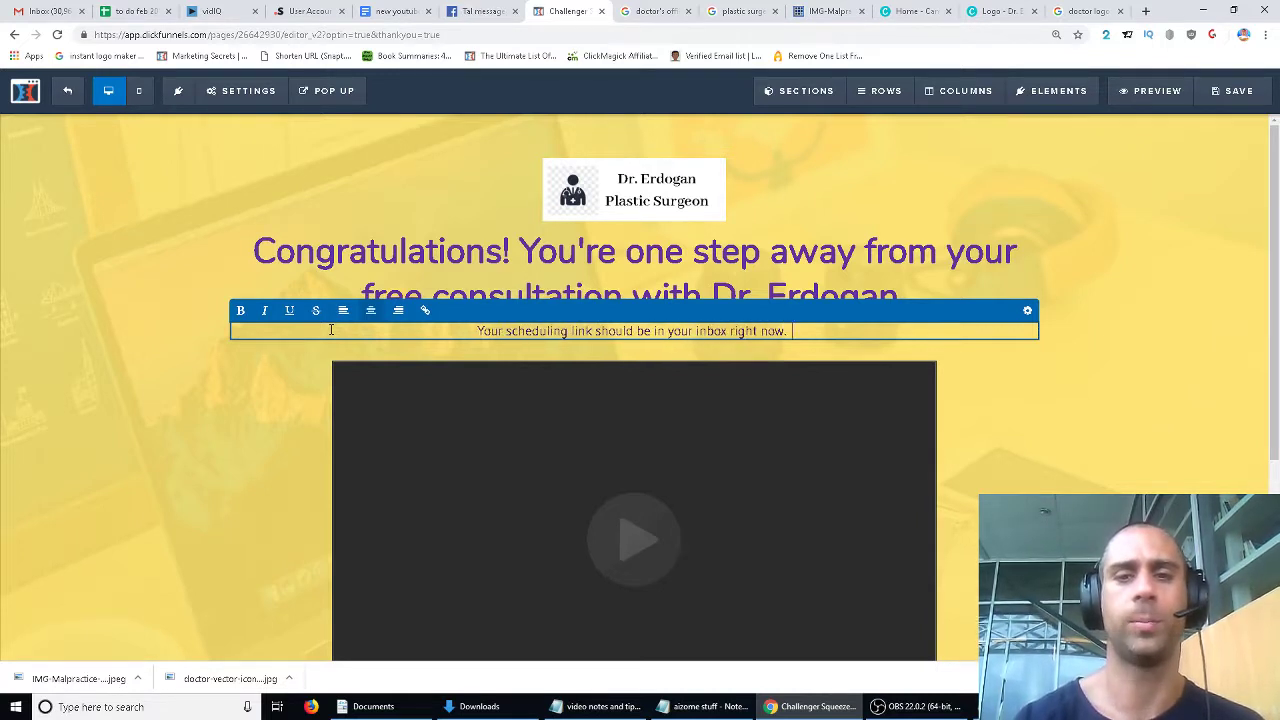
pyautogui.write('Make sure you check ')
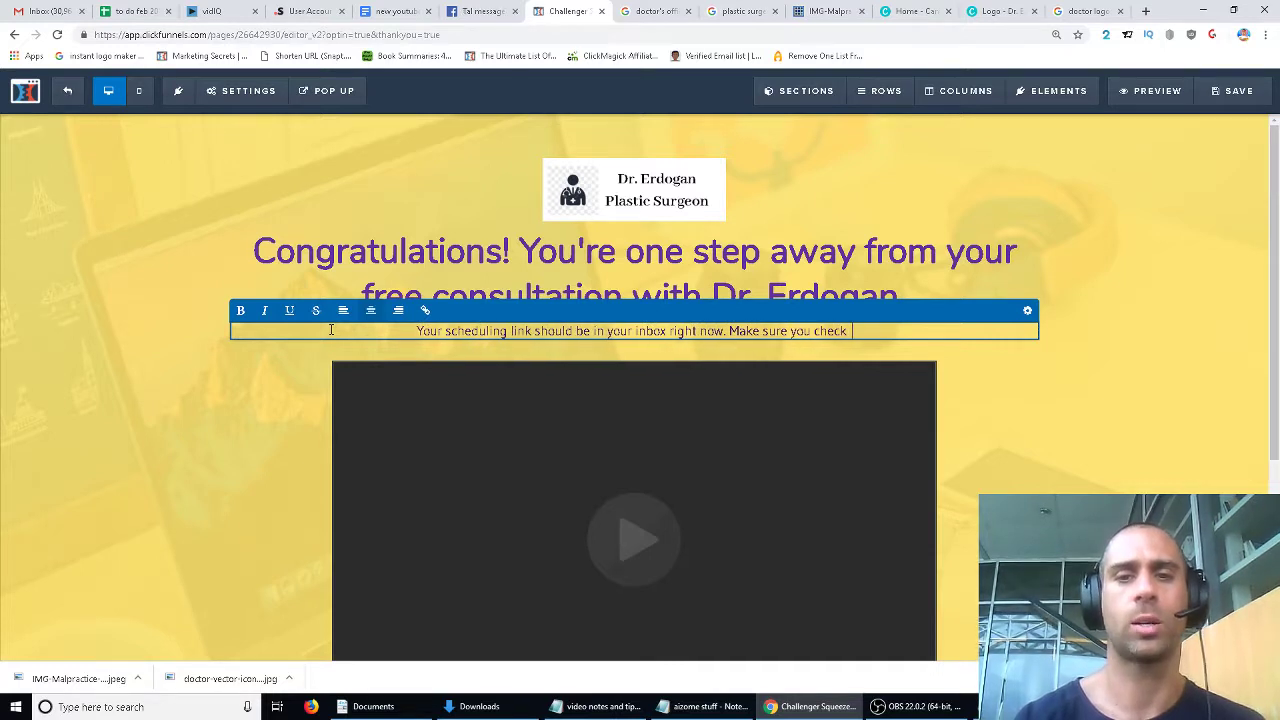
pyautogui.write('your spam folder as wel')
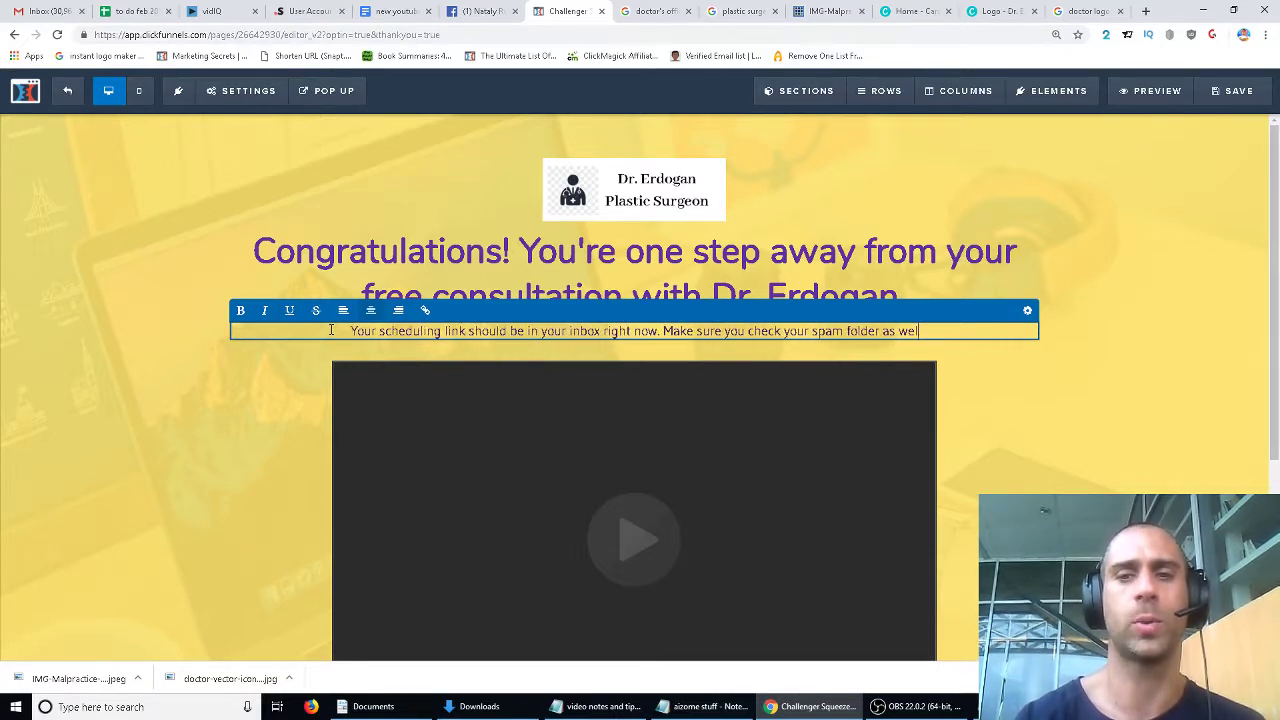
pyautogui.write('l (just in case).')
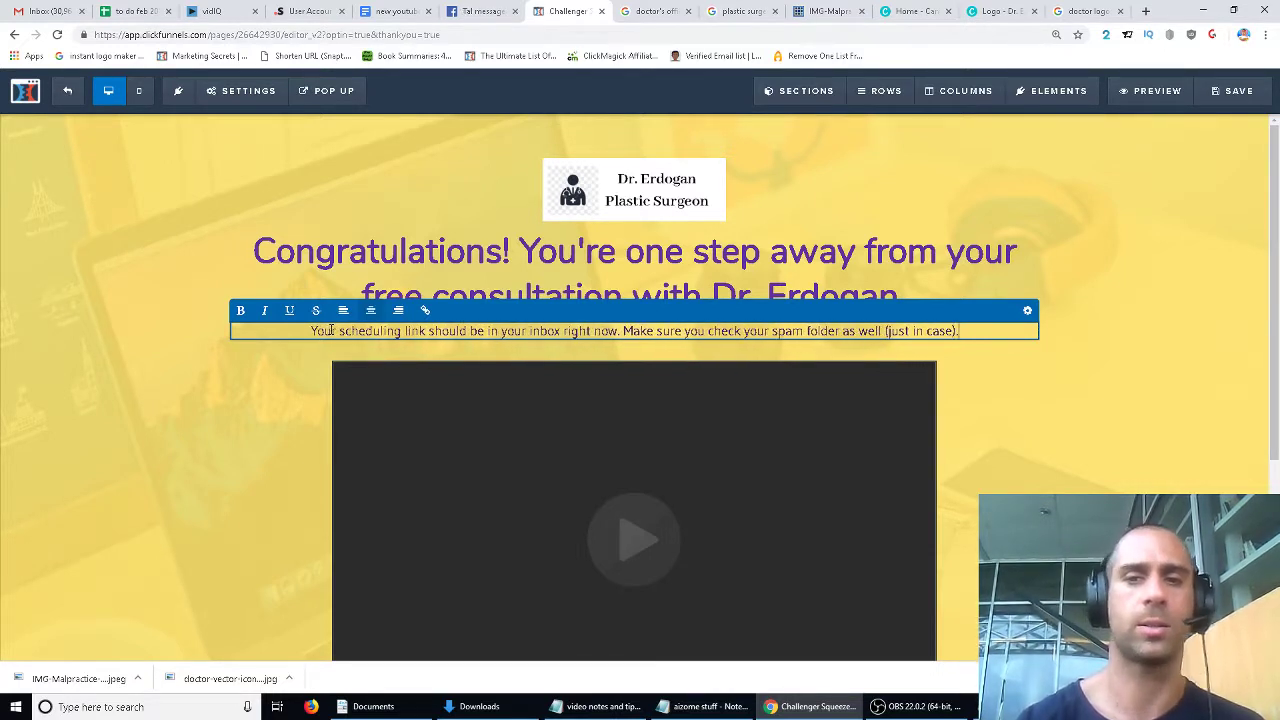
pyautogui.scroll(-3, 674, 451)
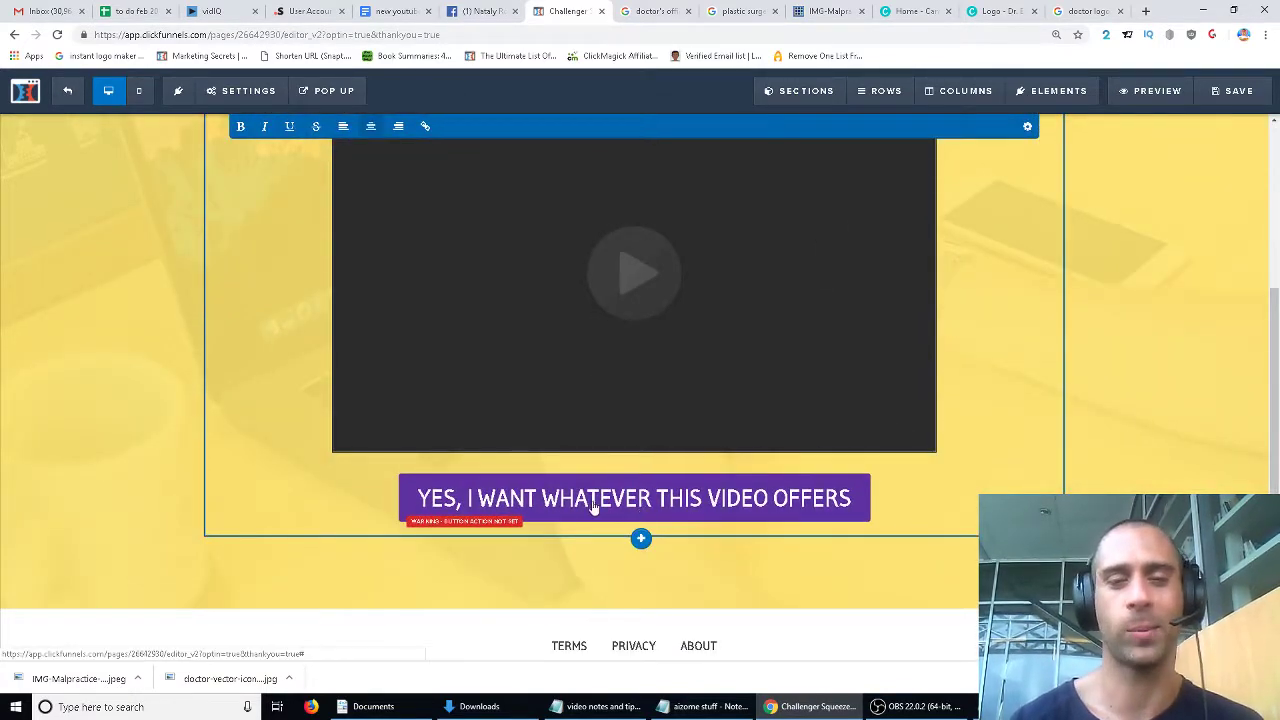
pyautogui.scroll(2, 820, 530)
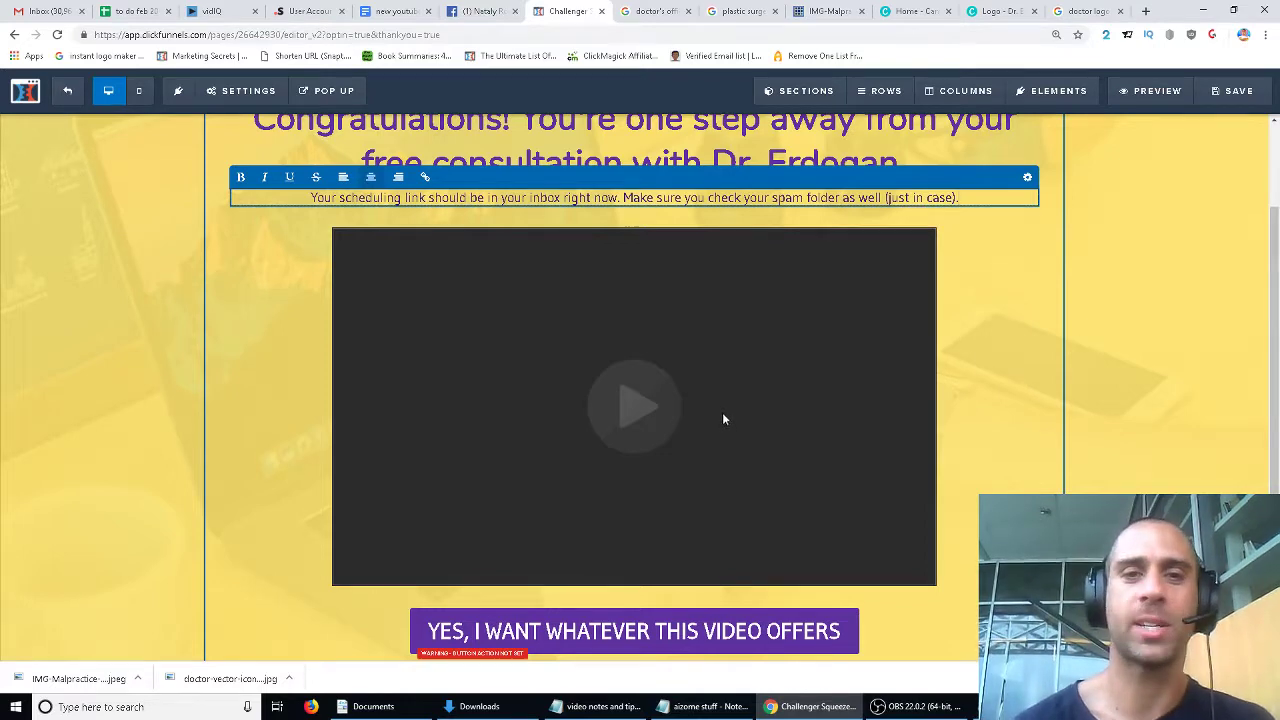
pyautogui.scroll(-2, 724, 420)
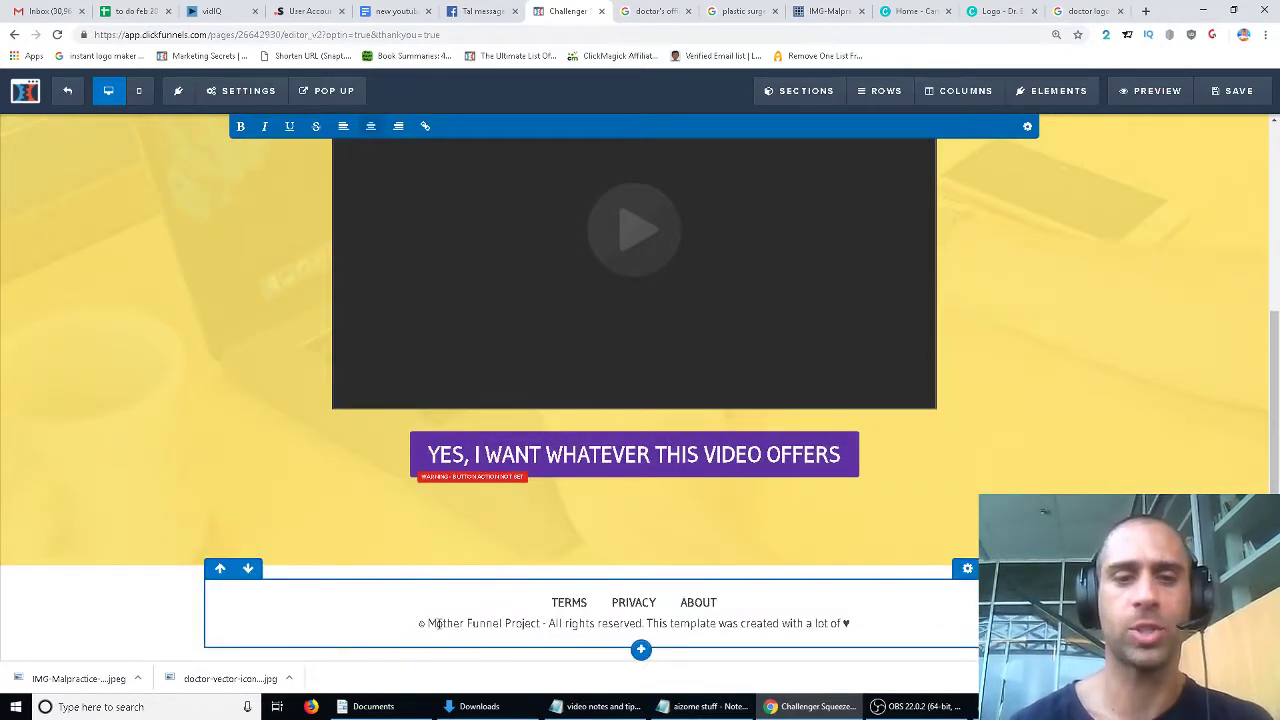
pyautogui.scroll(4, 674, 592)
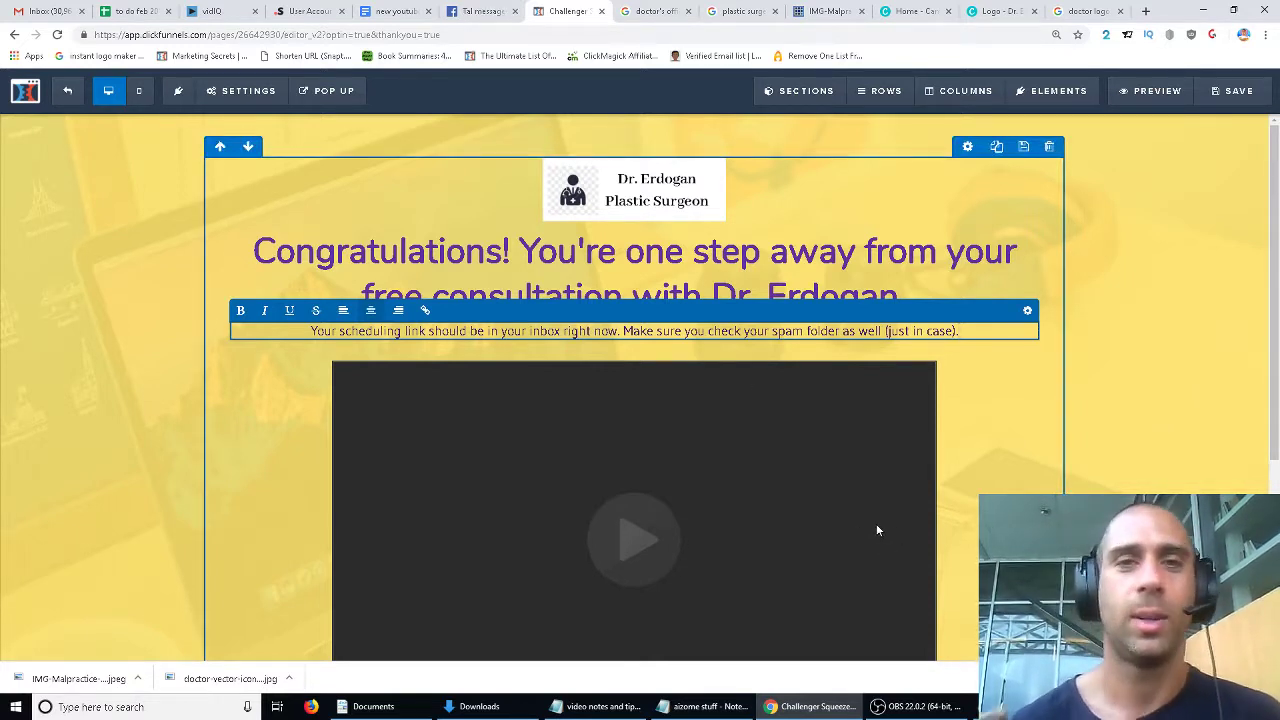
pyautogui.click(898, 703)
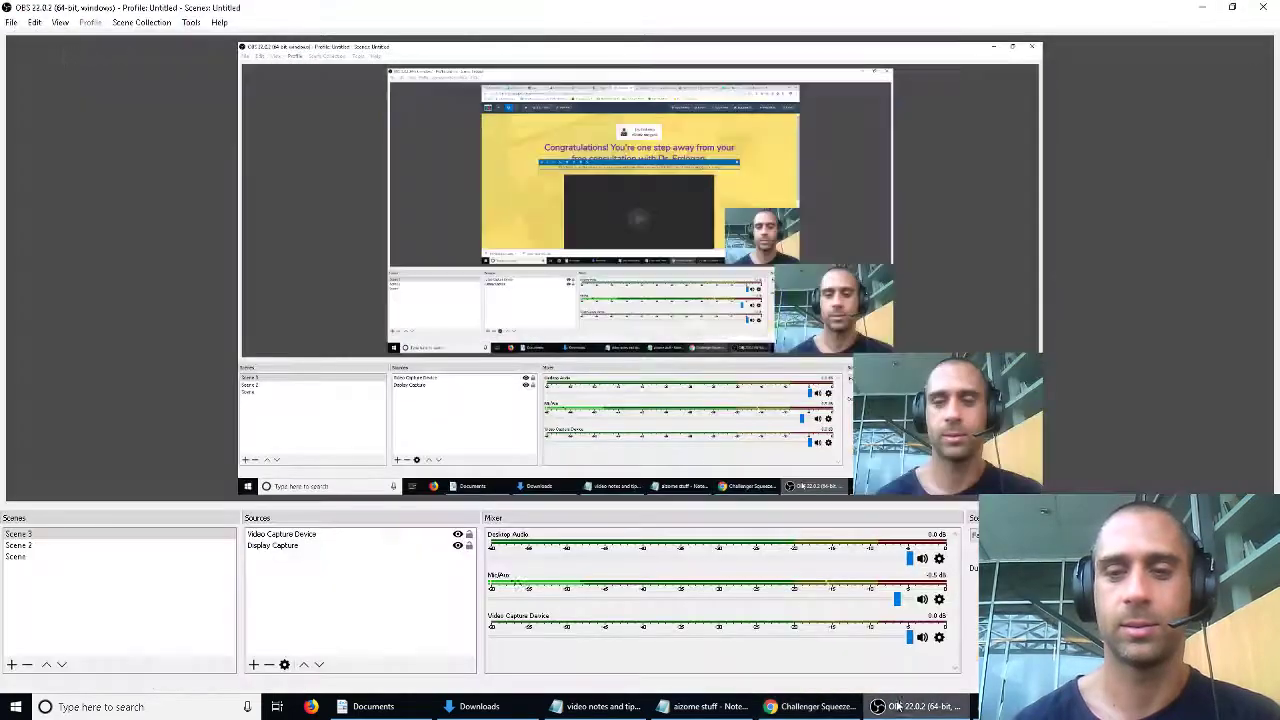